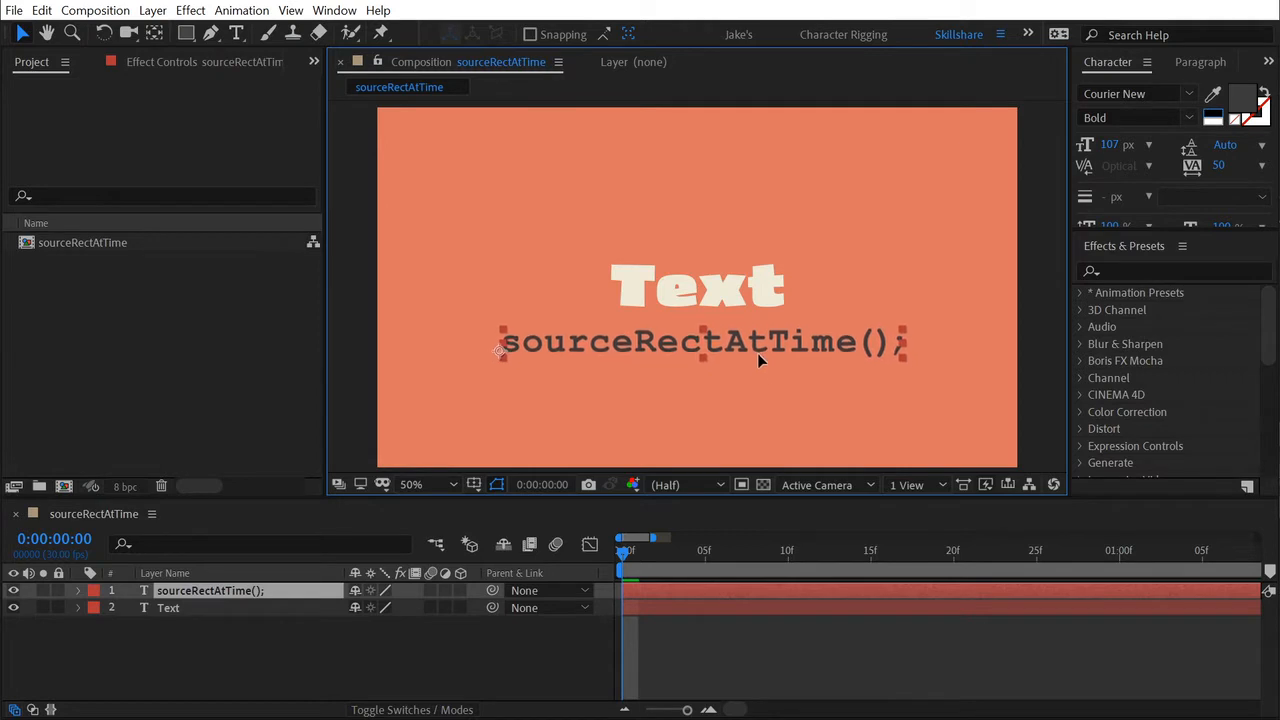
pyautogui.hotkey('ctrl', 'shift', 'a')
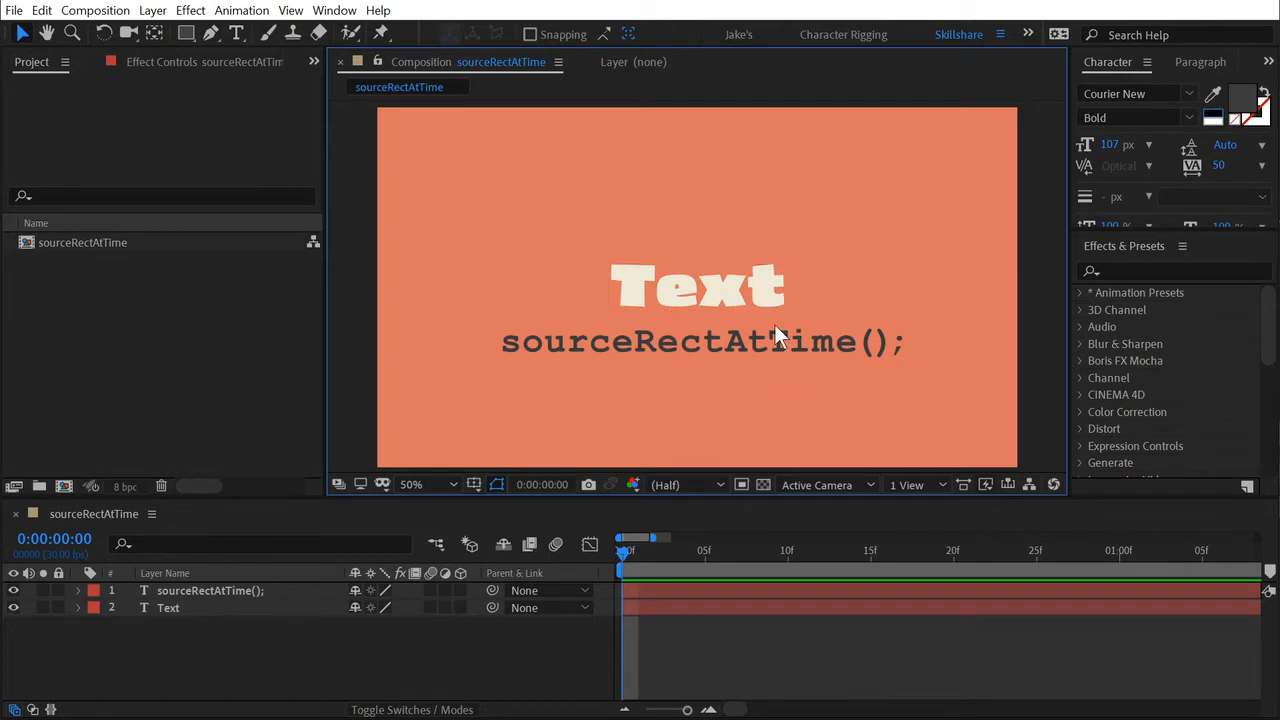
pyautogui.click(714, 294)
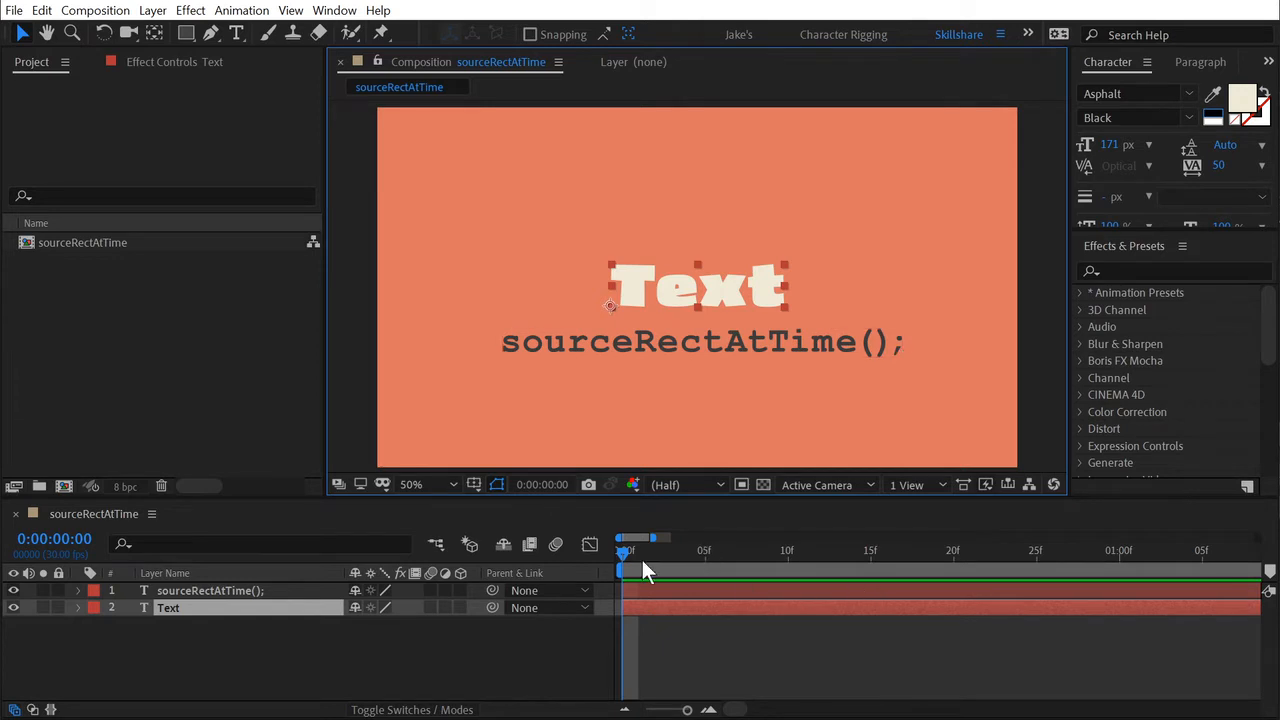
pyautogui.moveTo(629, 552); pyautogui.dragTo(591, 563)
pyautogui.click(542, 335)
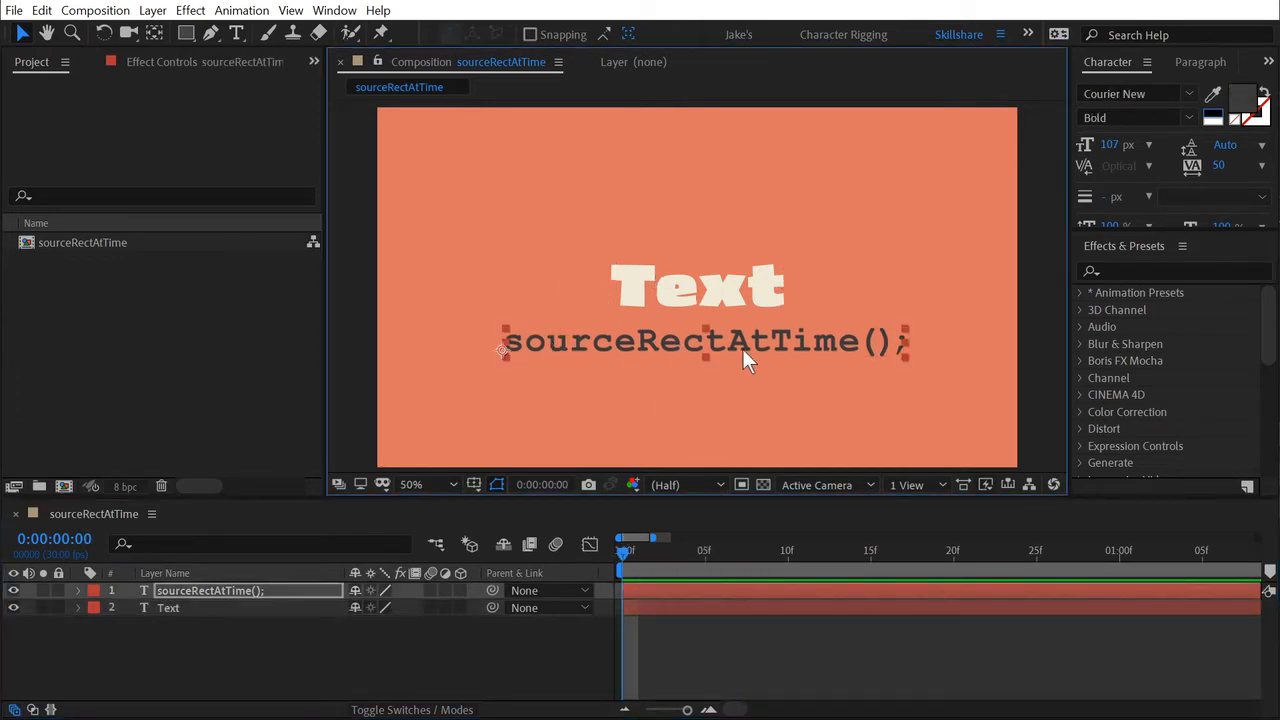
pyautogui.moveTo(743, 349); pyautogui.dragTo(733, 346)
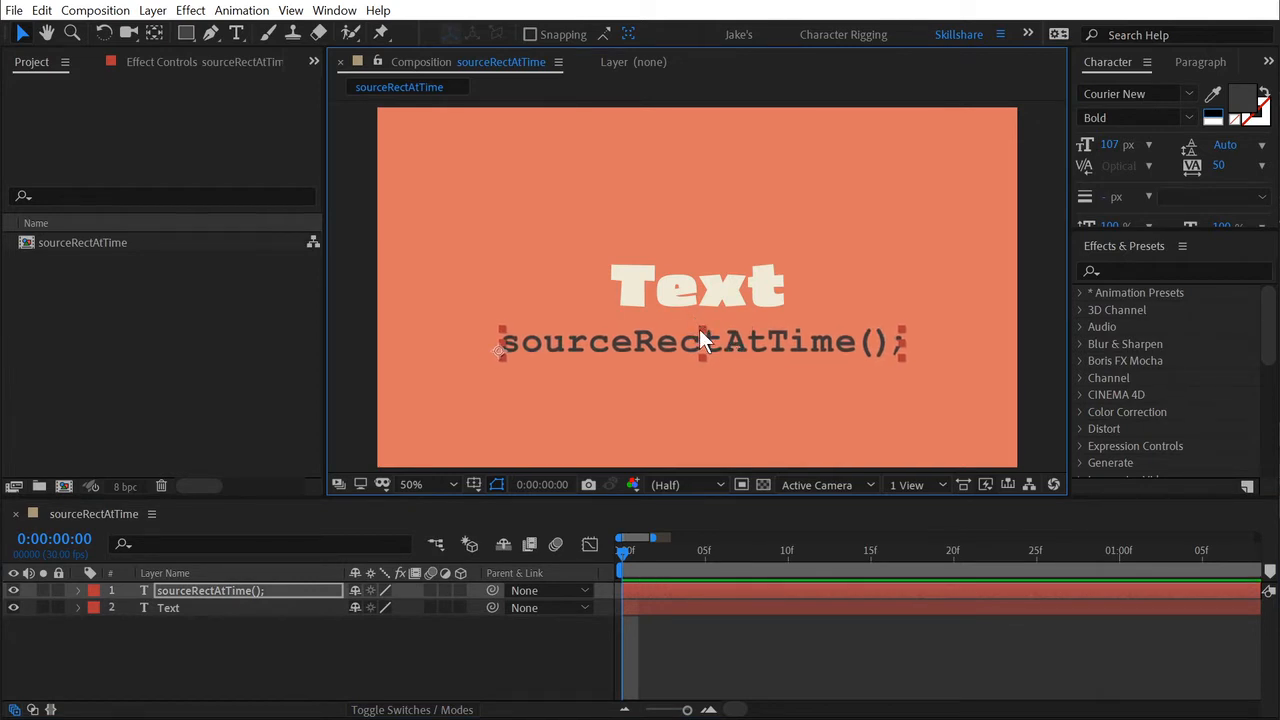
pyautogui.doubleClick(872, 346)
pyautogui.click(874, 345)
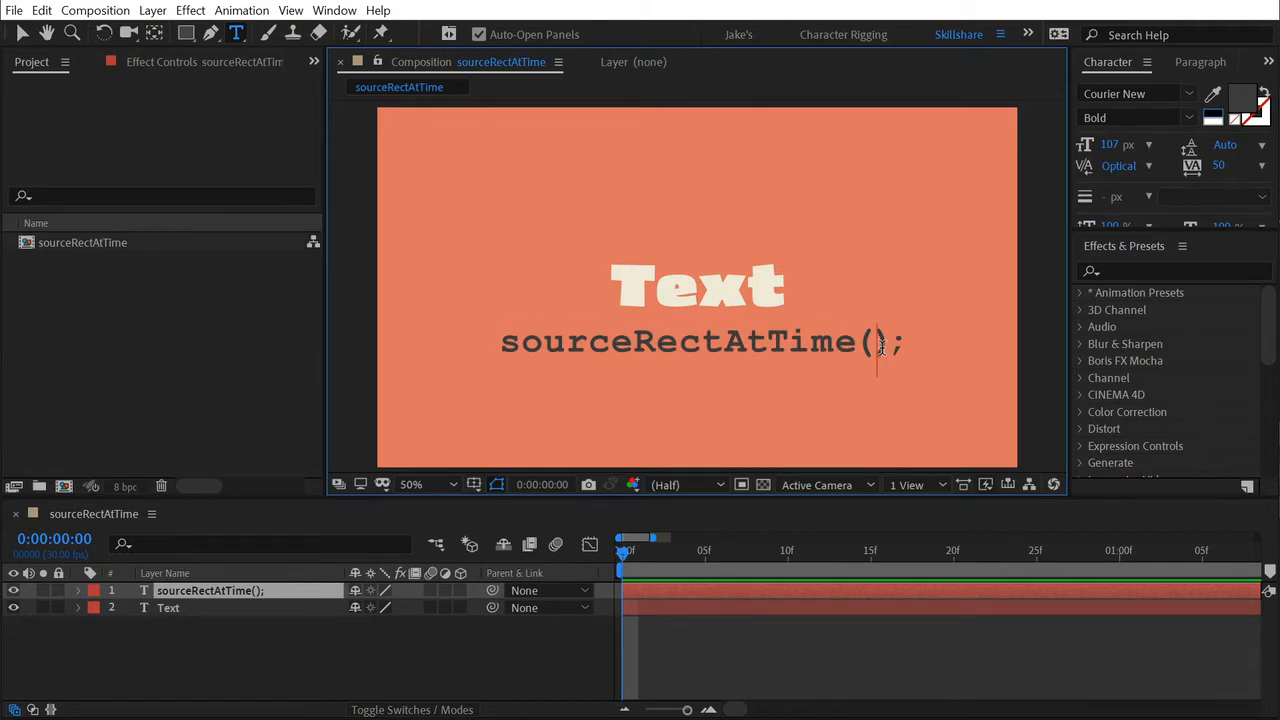
pyautogui.press('Escape')
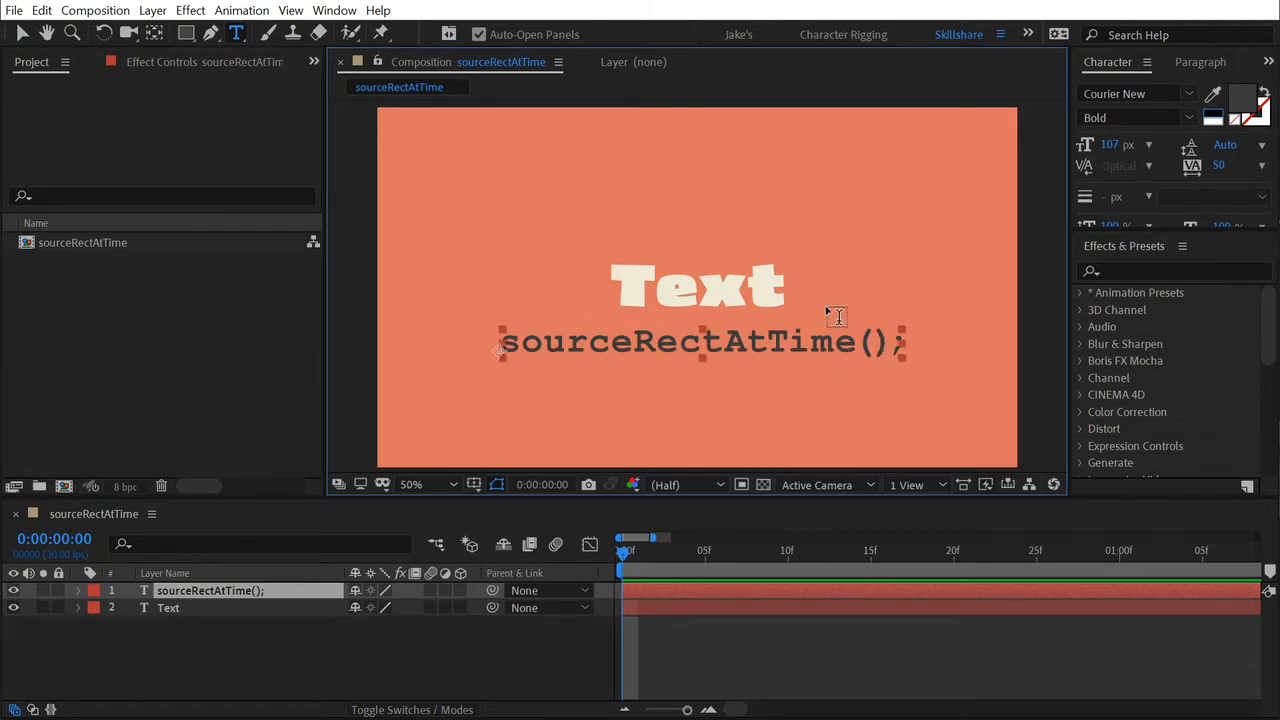
pyautogui.press('v')
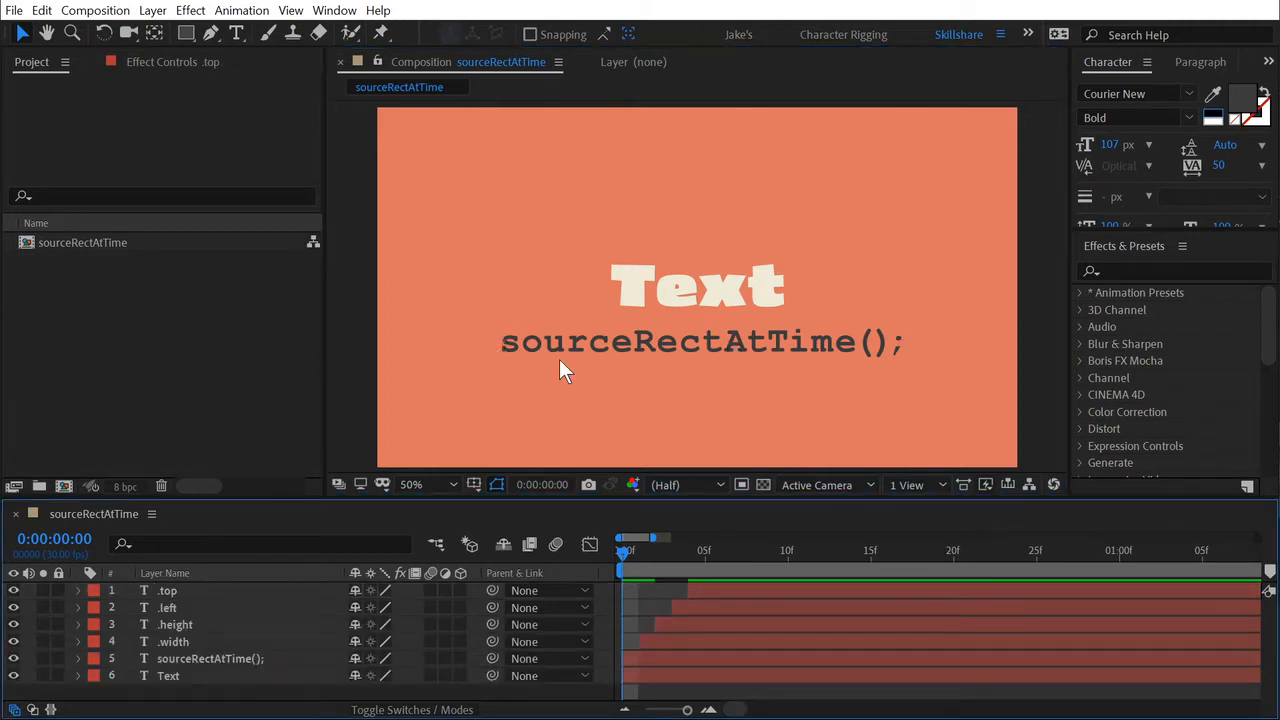
# Advance the current time one frame at a time to 0:00:00:04, bringing in the .width, .height, .left and .top text layers.
pyautogui.press('pagedown')
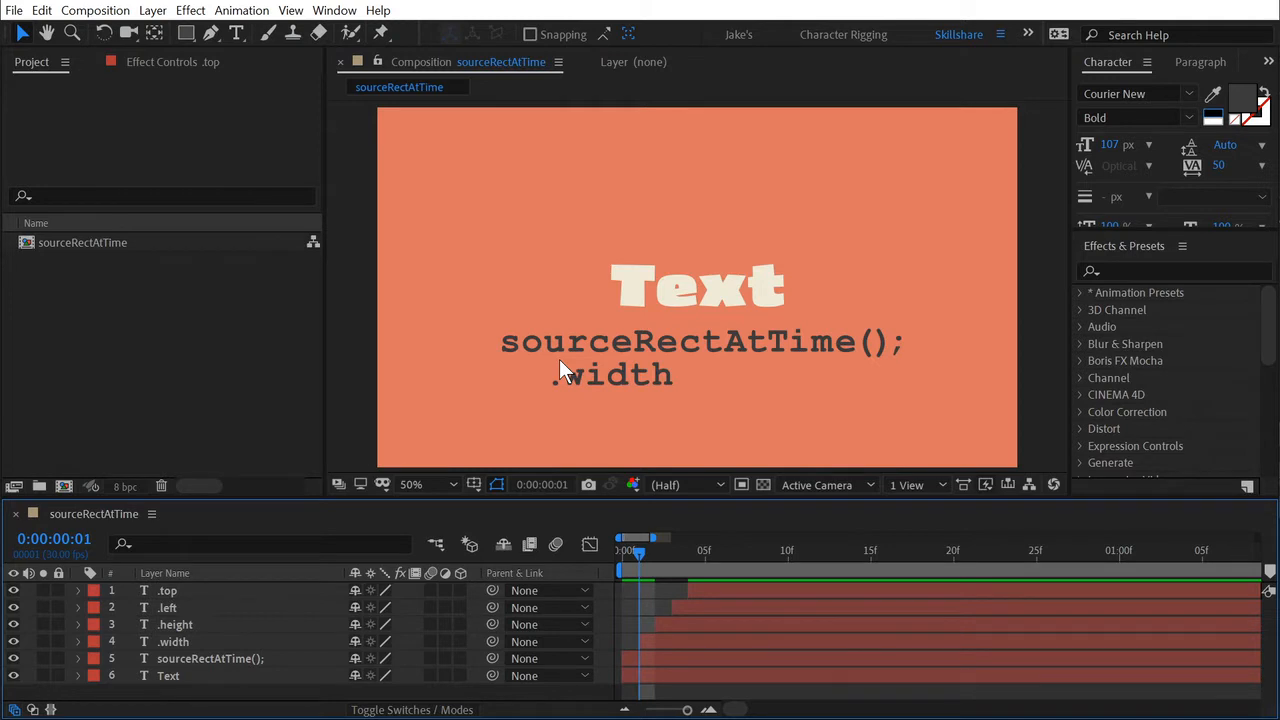
pyautogui.press('pagedown')
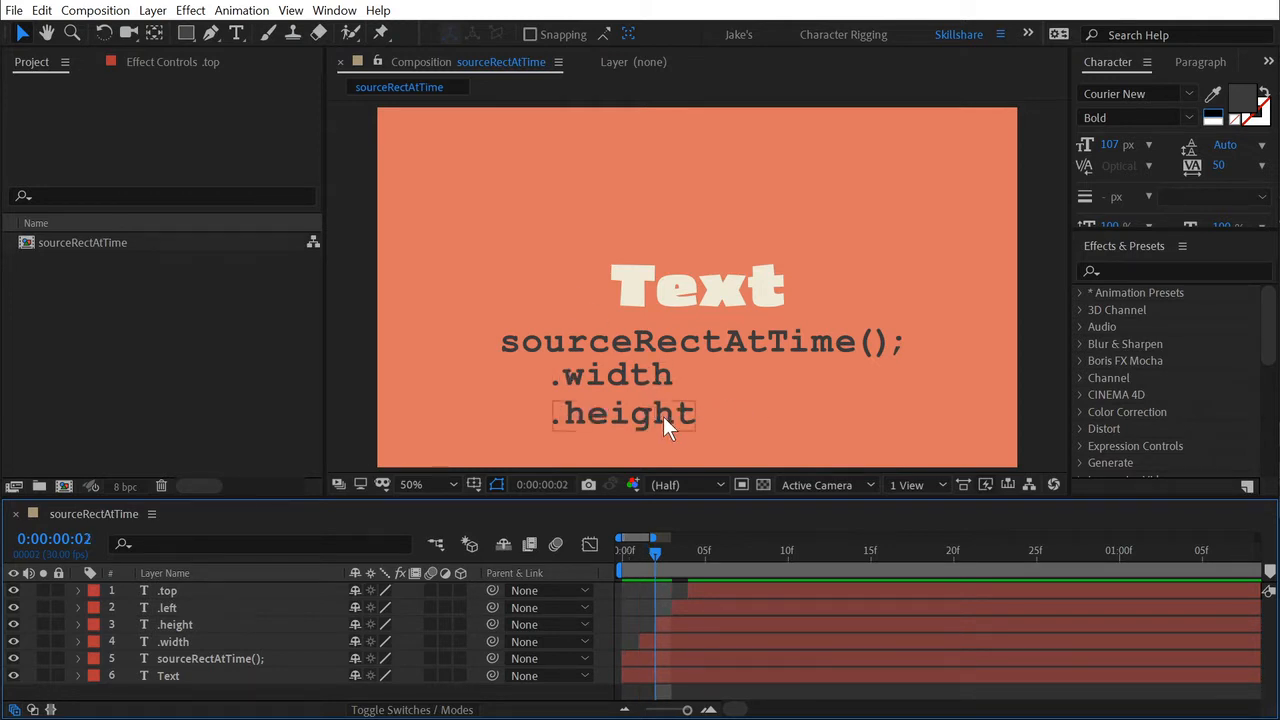
pyautogui.press('pagedown')
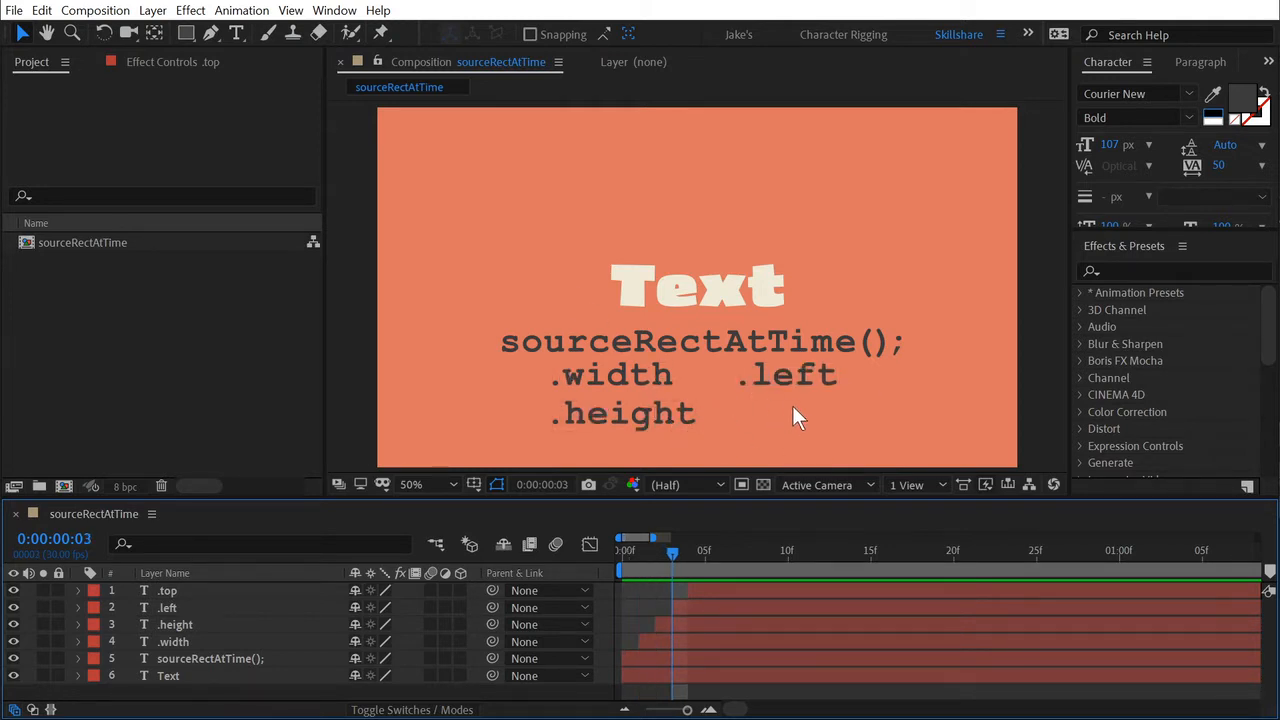
pyautogui.press('pagedown')
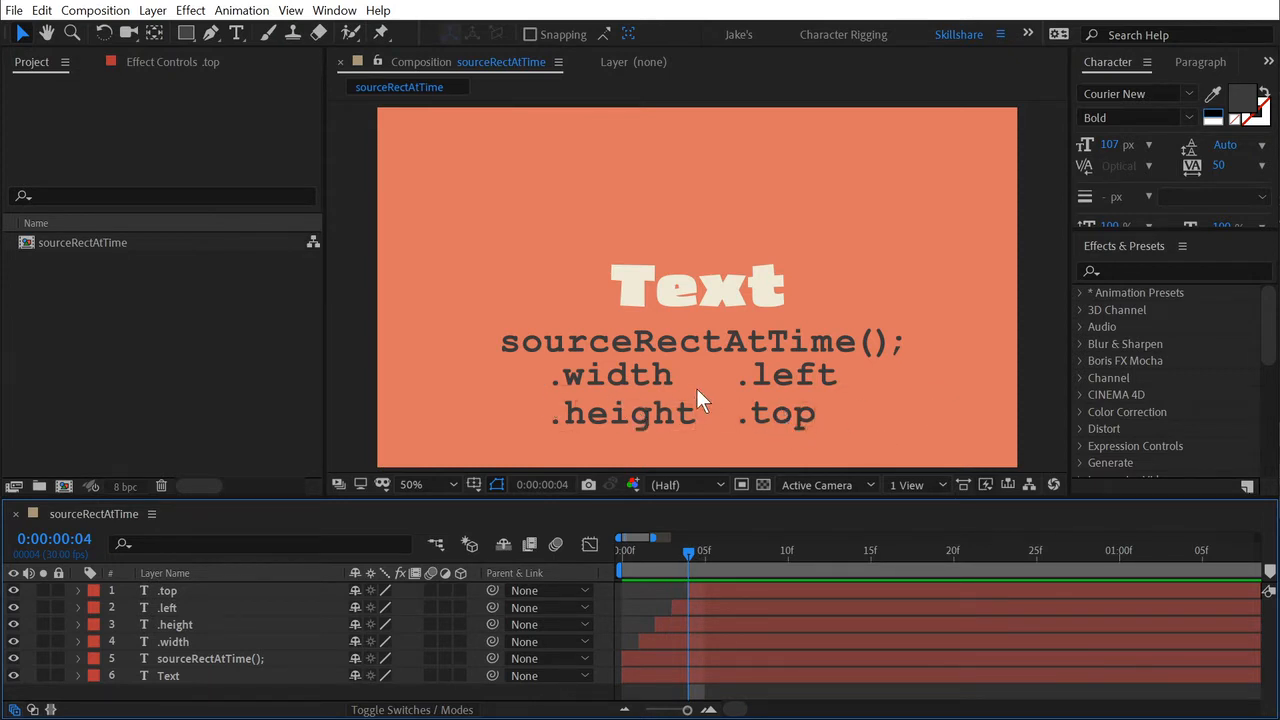
# Examine the bounding box and anchor point of the Text layer up close.
pyautogui.click(626, 296)
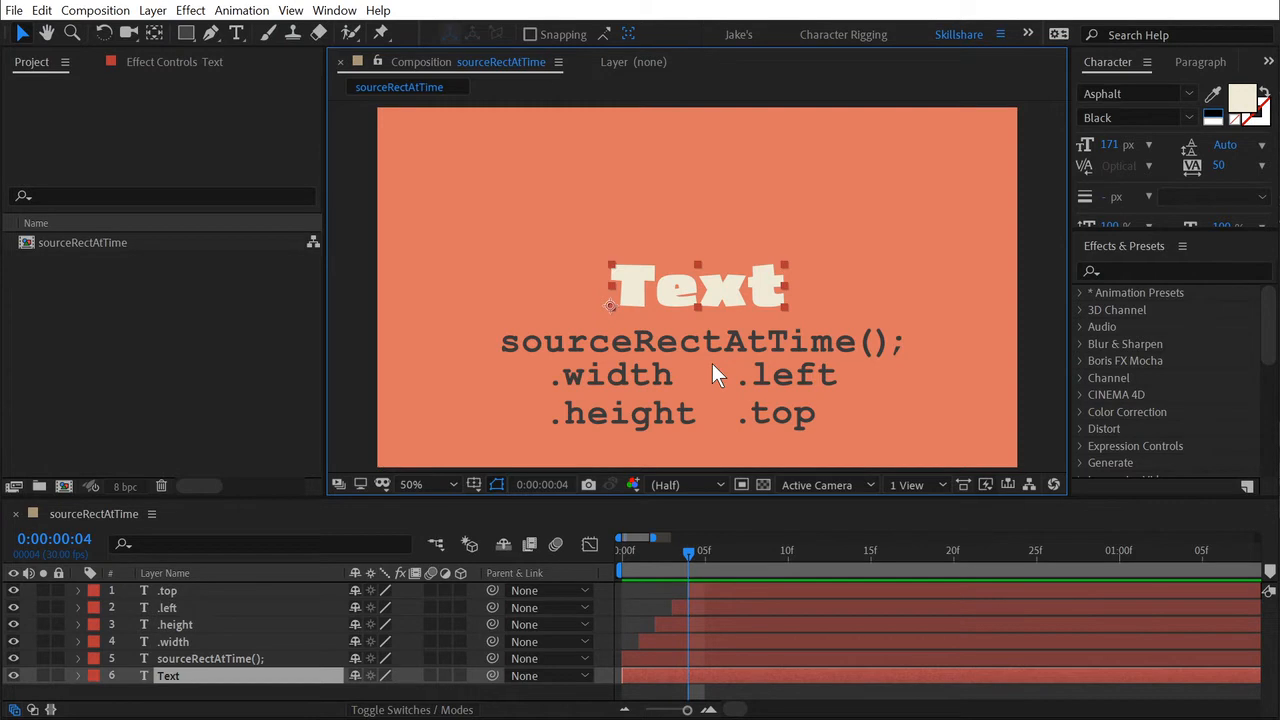
pyautogui.press('.')
pyautogui.press('.')
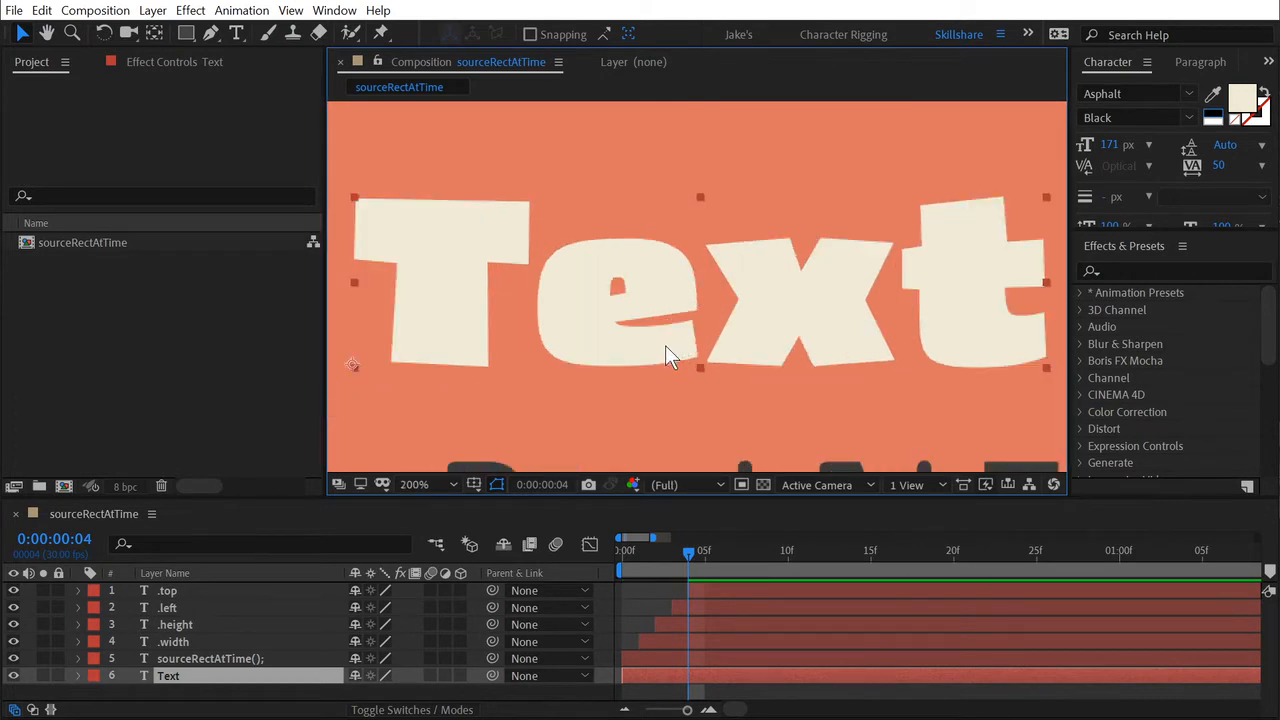
pyautogui.moveTo(665, 357); pyautogui.dragTo(668, 328)
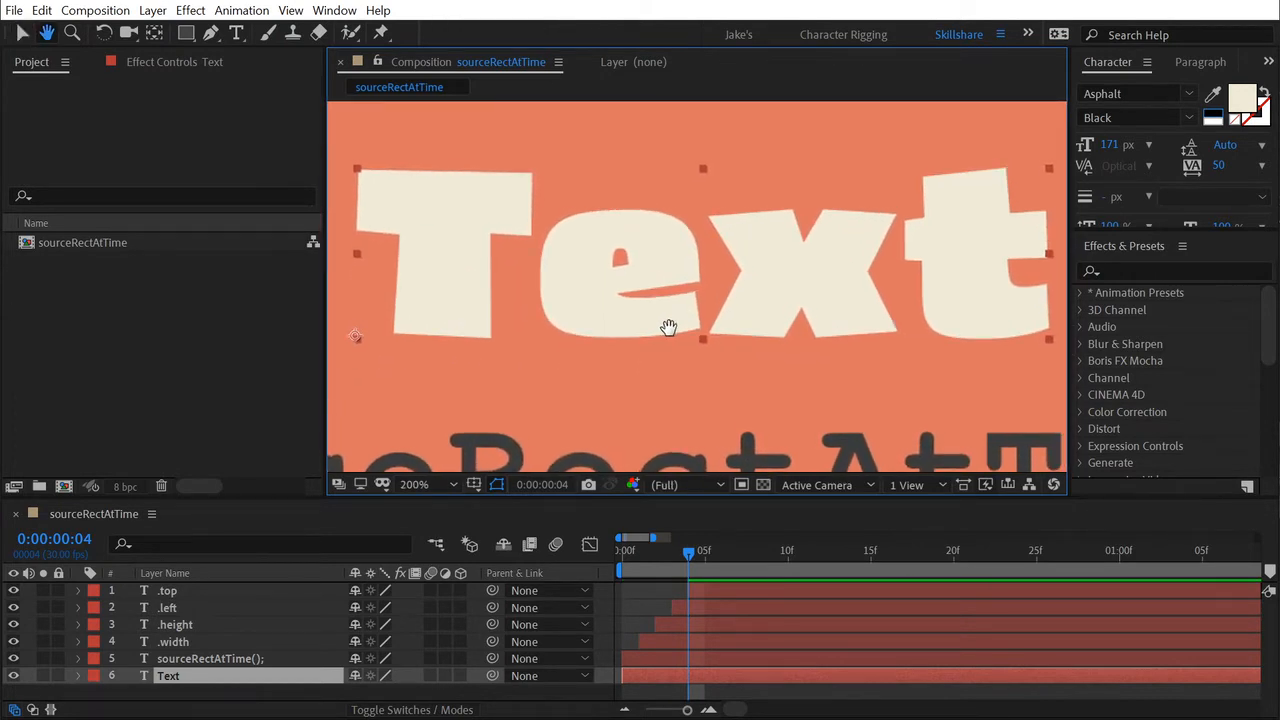
pyautogui.press('v')
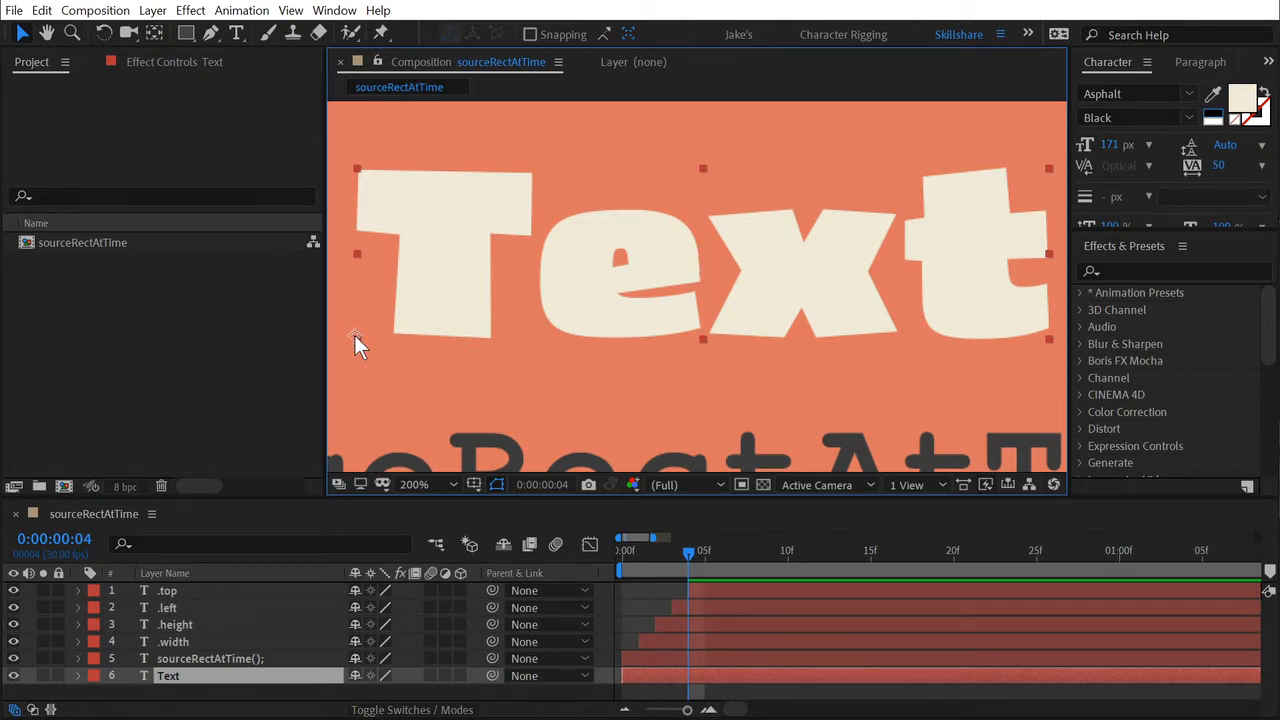
pyautogui.press(',')
pyautogui.press(',')
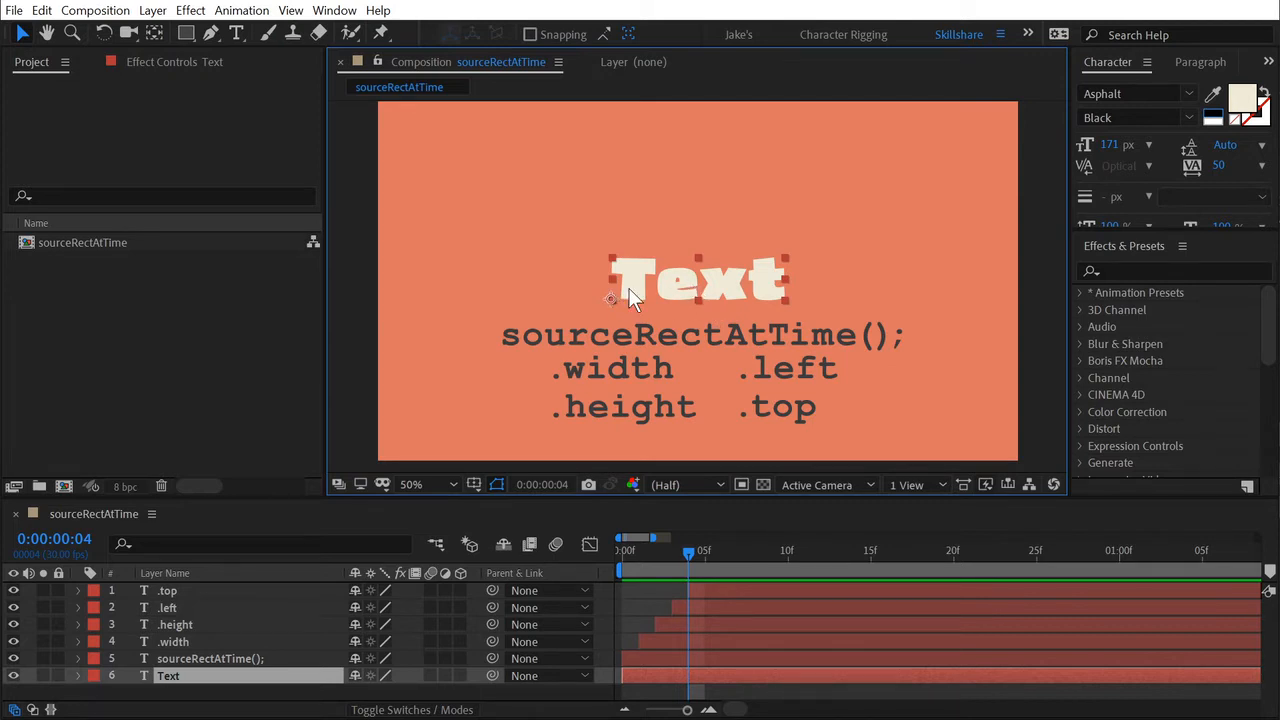
# Replace the Text layer's wording with "As you type" and move it up above the sourceRectAtTime(); line.
pyautogui.doubleClick(701, 283)
pyautogui.write('As y')
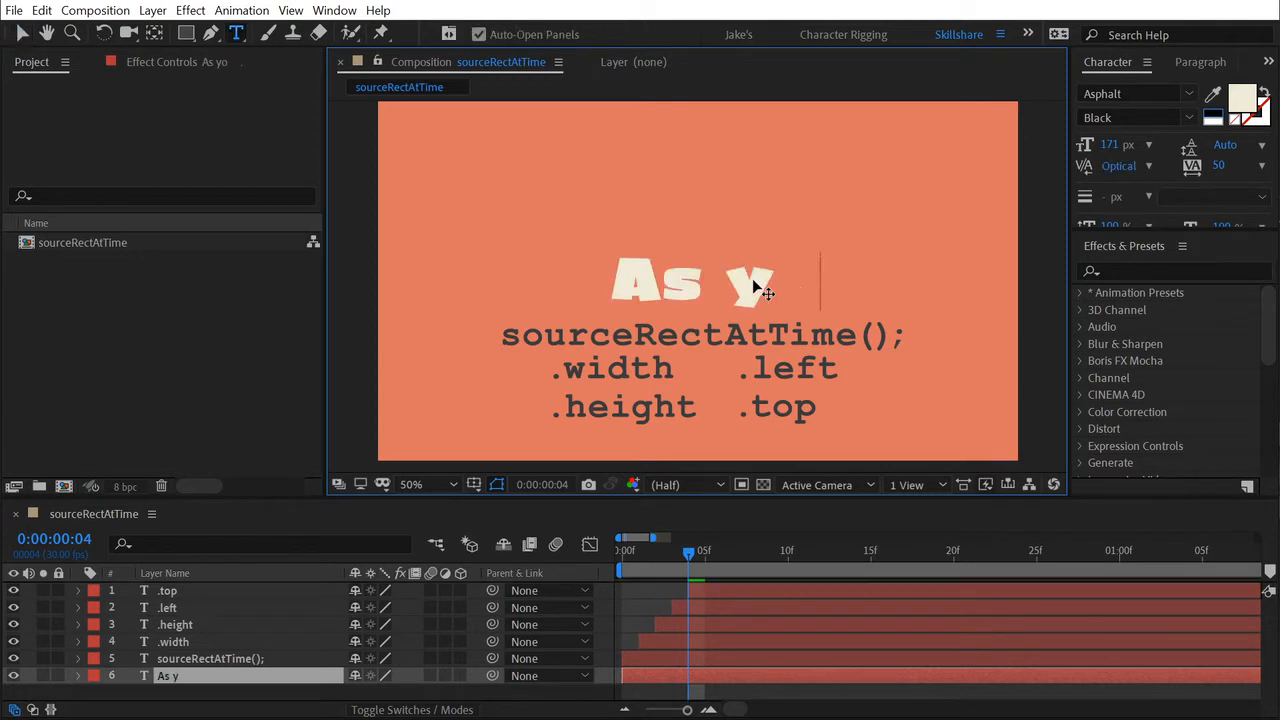
pyautogui.write('ou type')
pyautogui.press('Escape')
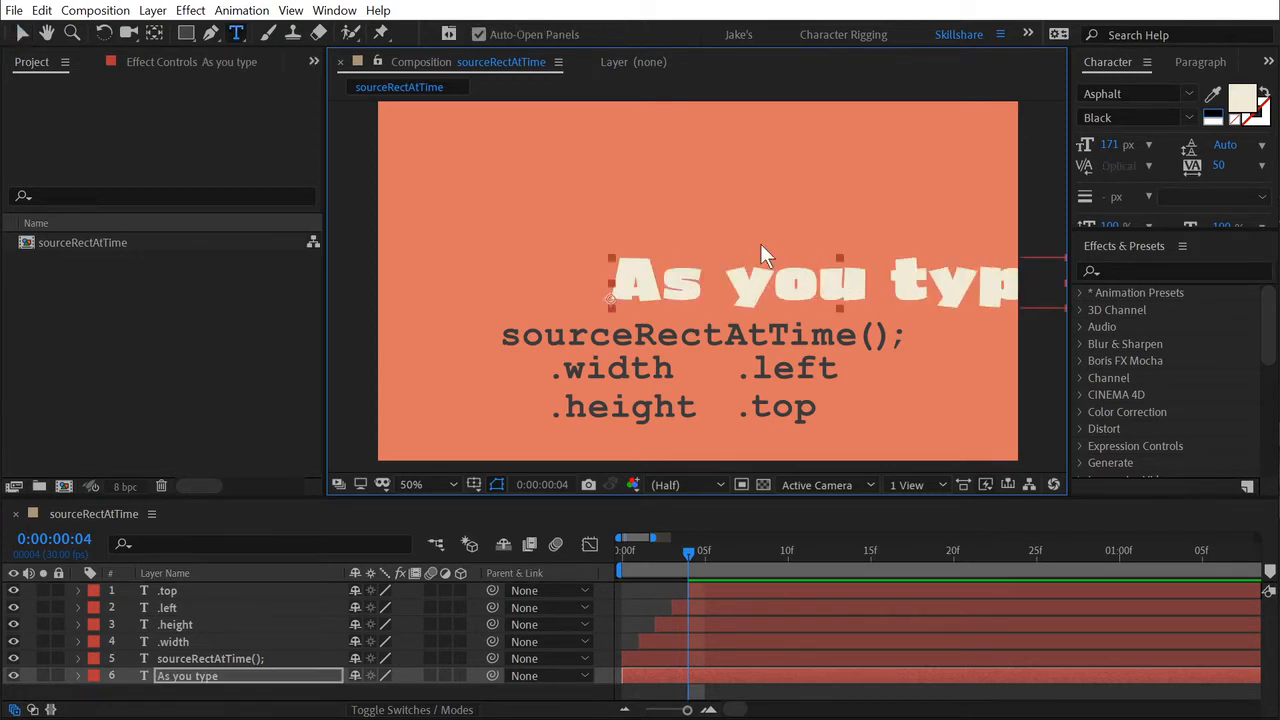
pyautogui.press('v')
pyautogui.moveTo(852, 281); pyautogui.dragTo(719, 239)
# Center-align the "As you type" paragraph and move the layer back to the middle of the frame.
pyautogui.click(1198, 63)
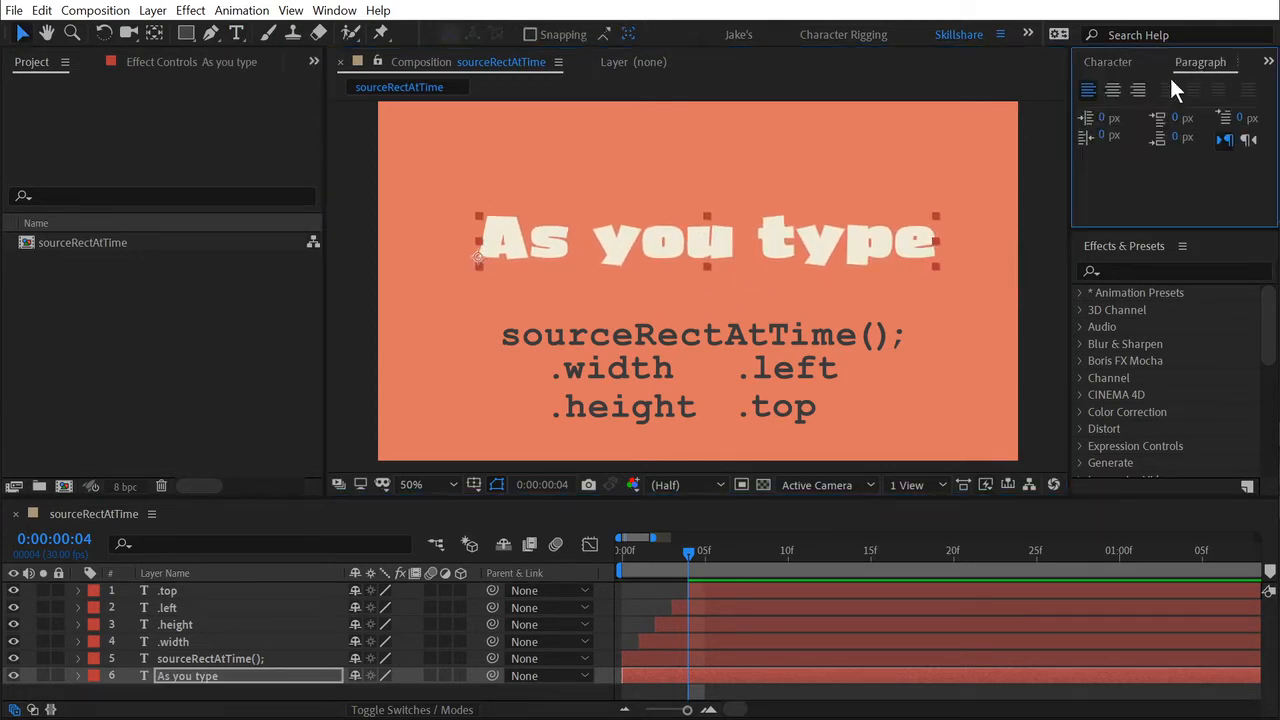
pyautogui.click(1112, 92)
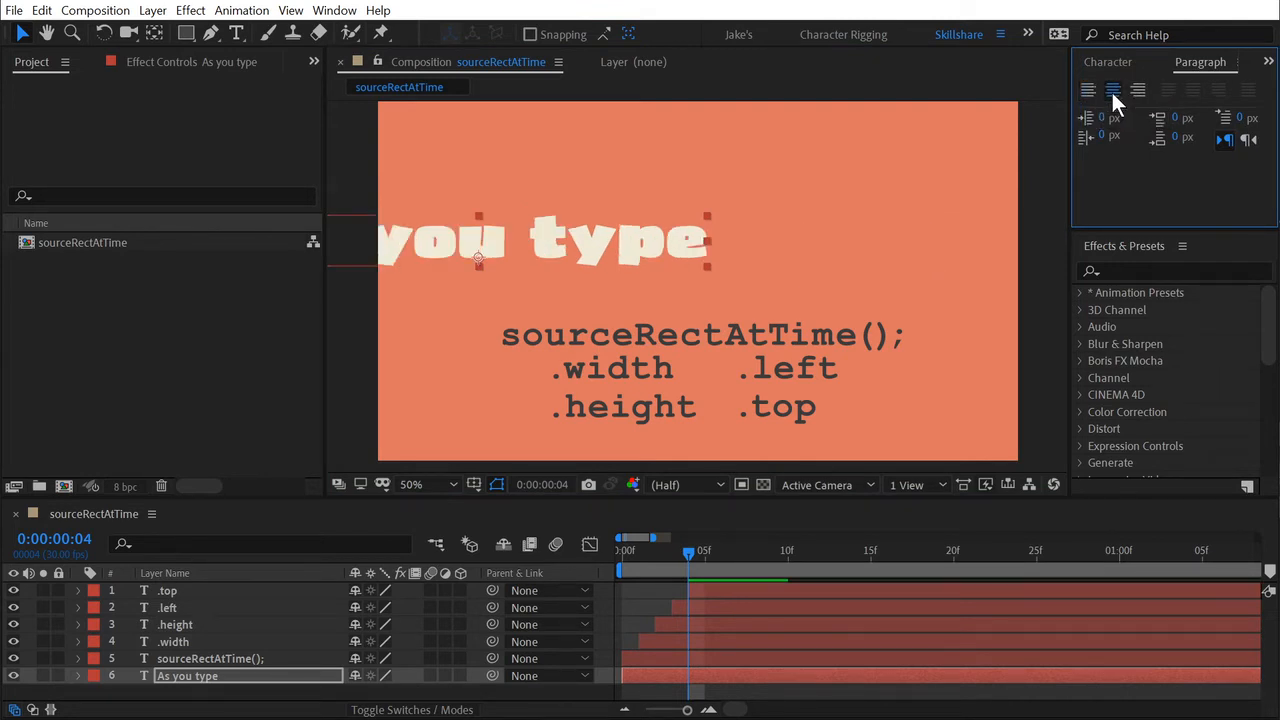
pyautogui.moveTo(478, 254); pyautogui.dragTo(724, 273)
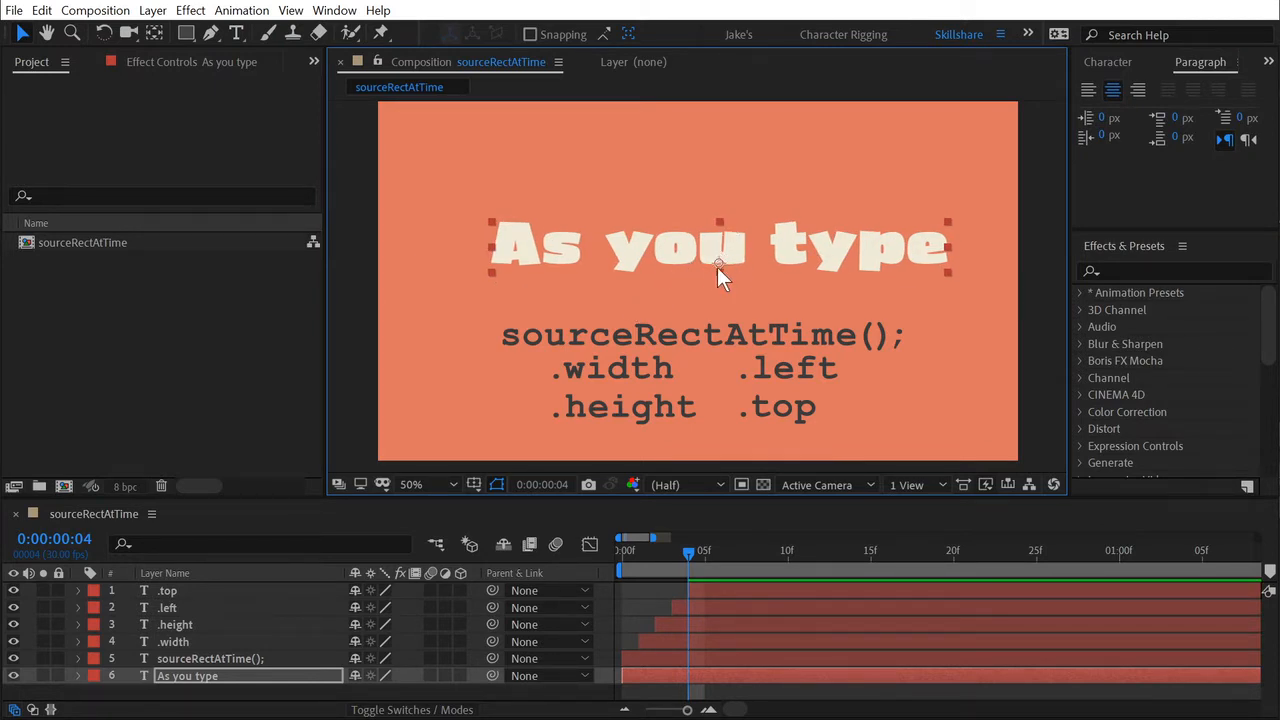
# Try right alignment on the "As you type" layer, restore left alignment and reposition the text above the code line.
pyautogui.click(1138, 90)
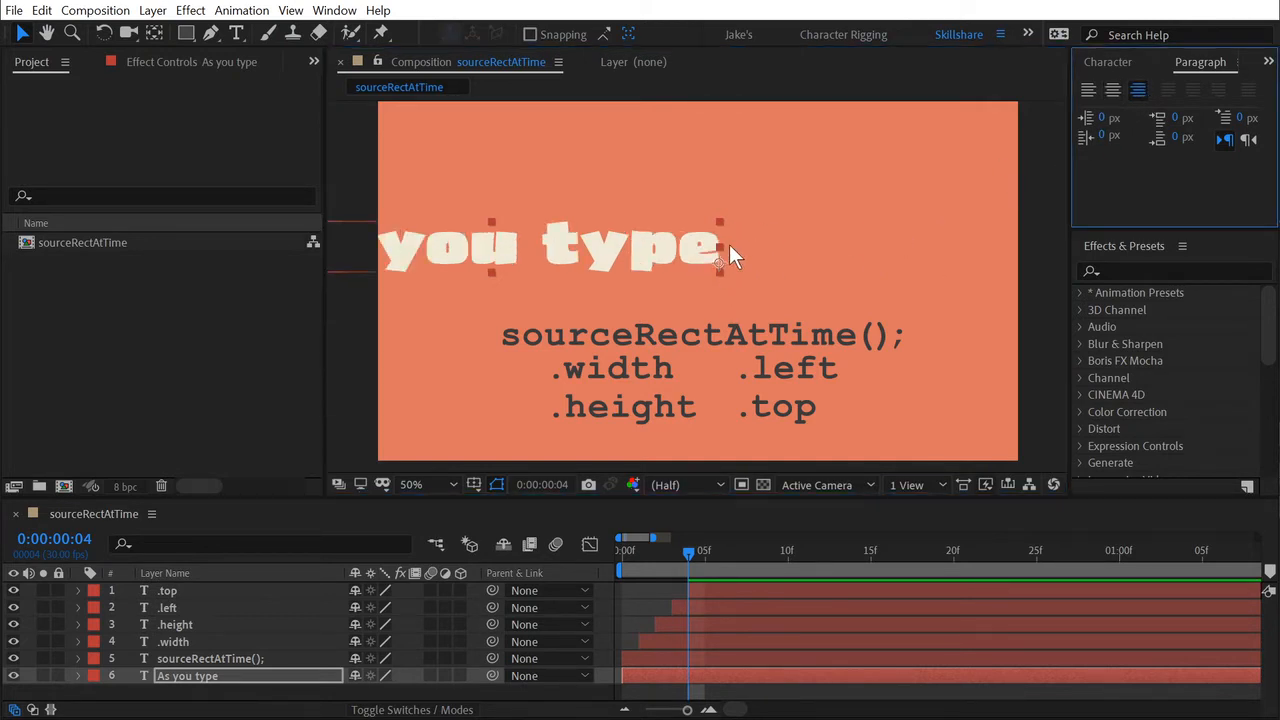
pyautogui.click(1089, 90)
pyautogui.moveTo(869, 245); pyautogui.dragTo(628, 243)
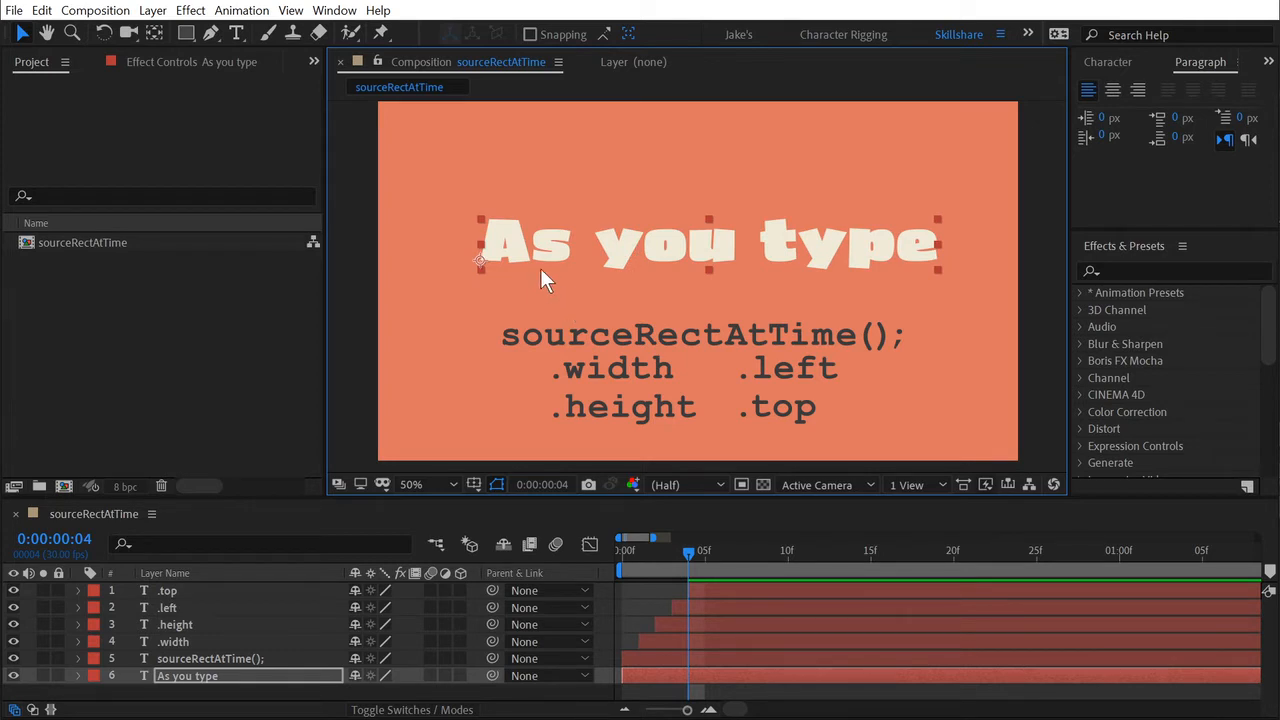
# Examine where the "As you type" layer's anchor point sits relative to the lower corner of the letter A.
pyautogui.scroll(1, 530, 265)
pyautogui.press('space')
pyautogui.moveTo(489, 203); pyautogui.dragTo(748, 252)
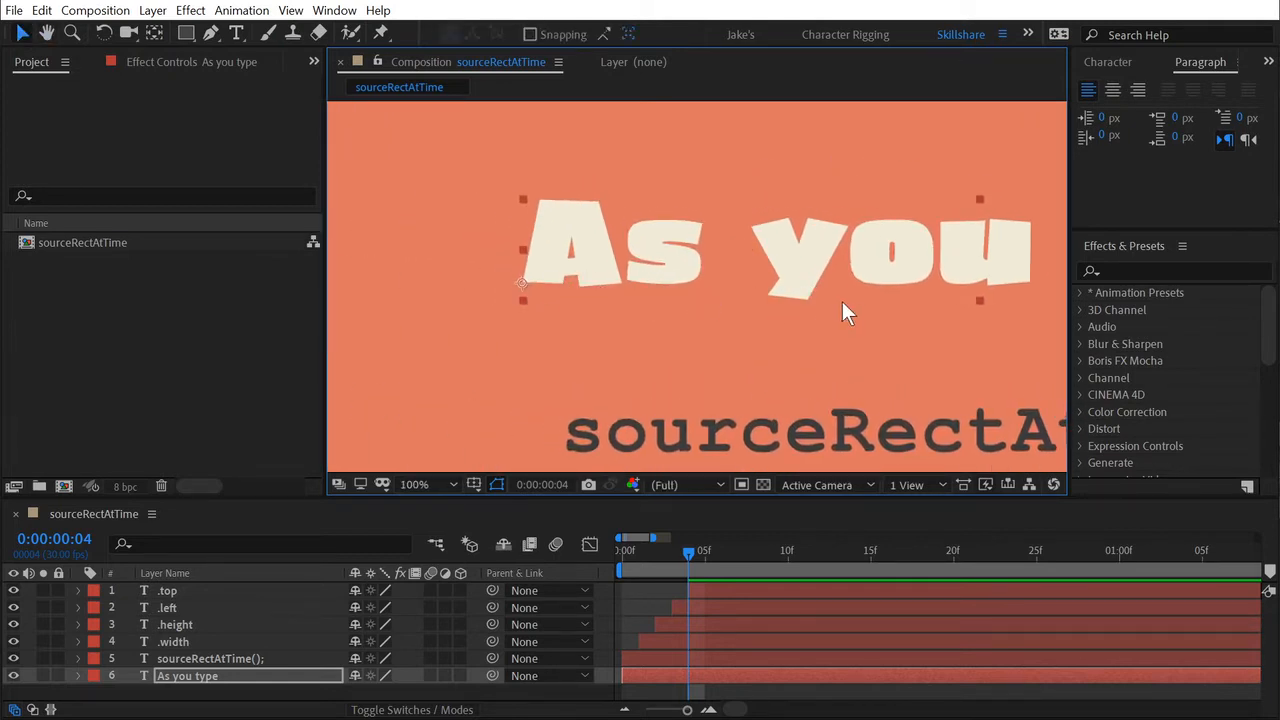
pyautogui.press('space')
pyautogui.moveTo(932, 280); pyautogui.dragTo(866, 308)
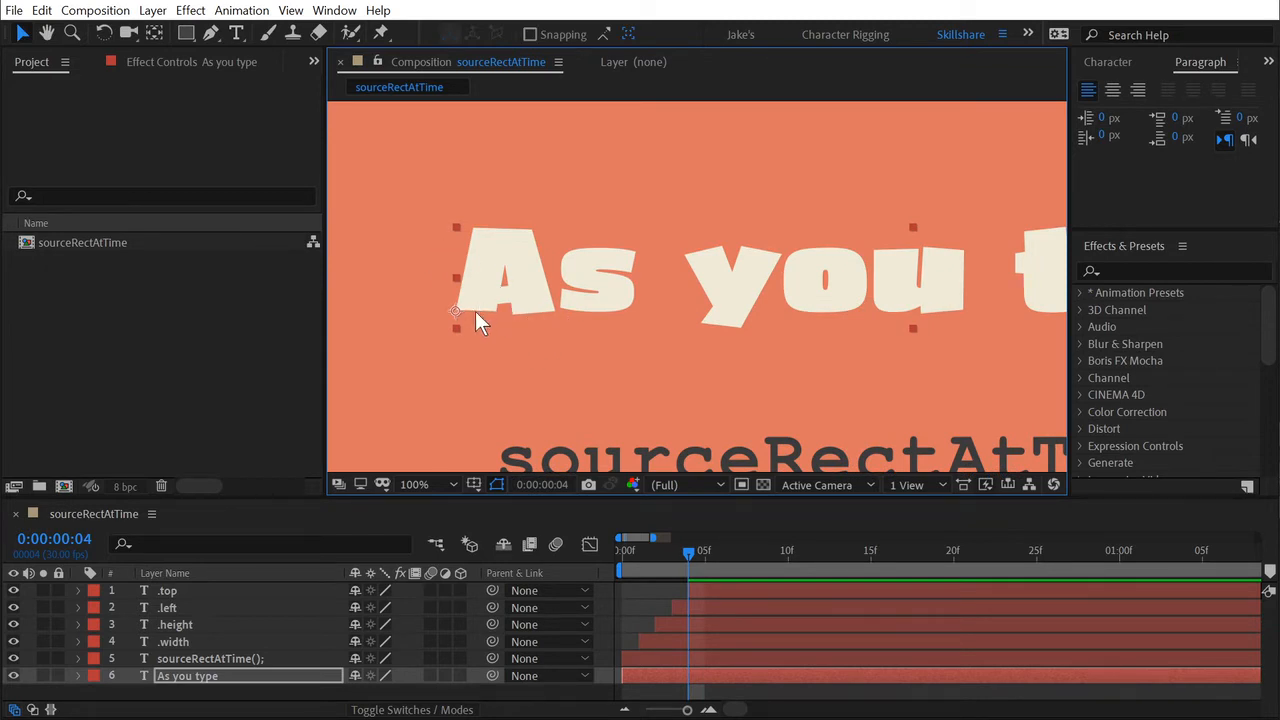
pyautogui.press('.')
pyautogui.press('.')
pyautogui.press('space')
pyautogui.moveTo(606, 368); pyautogui.dragTo(950, 340)
pyautogui.moveTo(508, 368); pyautogui.dragTo(953, 362)
pyautogui.moveTo(668, 354); pyautogui.dragTo(883, 330)
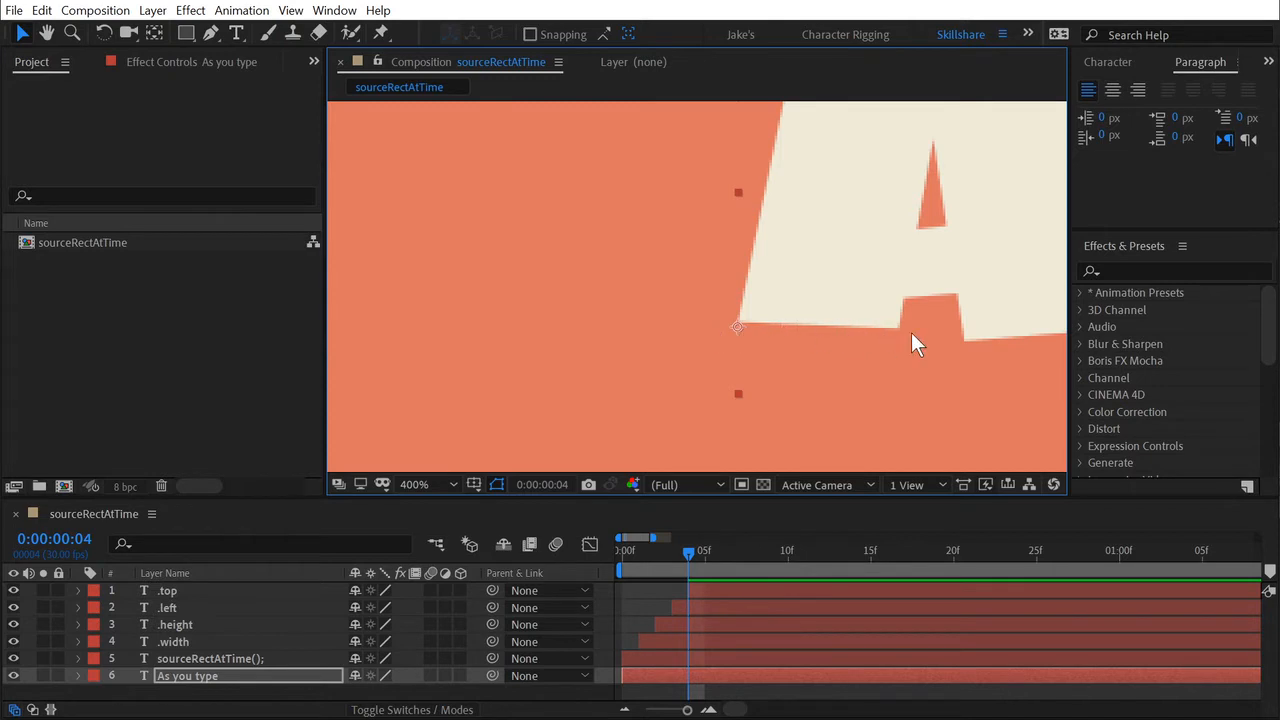
pyautogui.press(',')
pyautogui.press('space')
pyautogui.moveTo(916, 331); pyautogui.dragTo(804, 336)
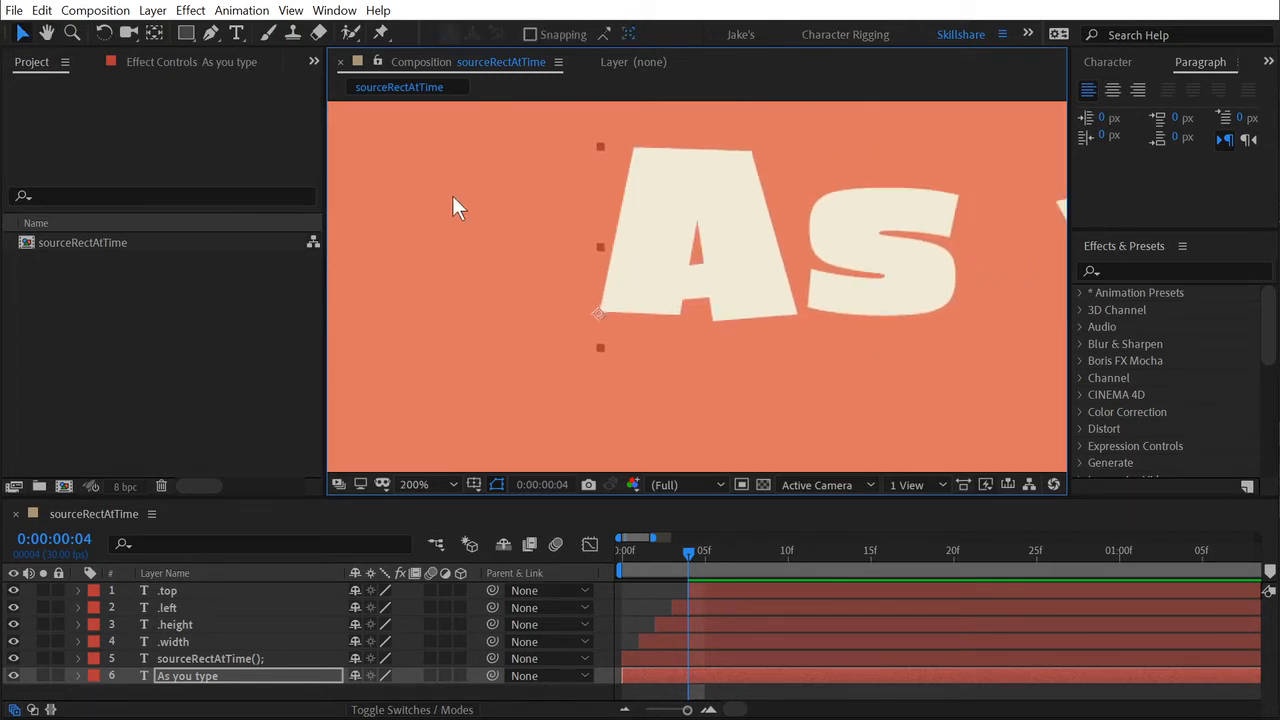
# Show the rulers and place a horizontal and a vertical guide crossing at the "As you type" layer's anchor point.
pyautogui.hotkey('ctrl', 'r')
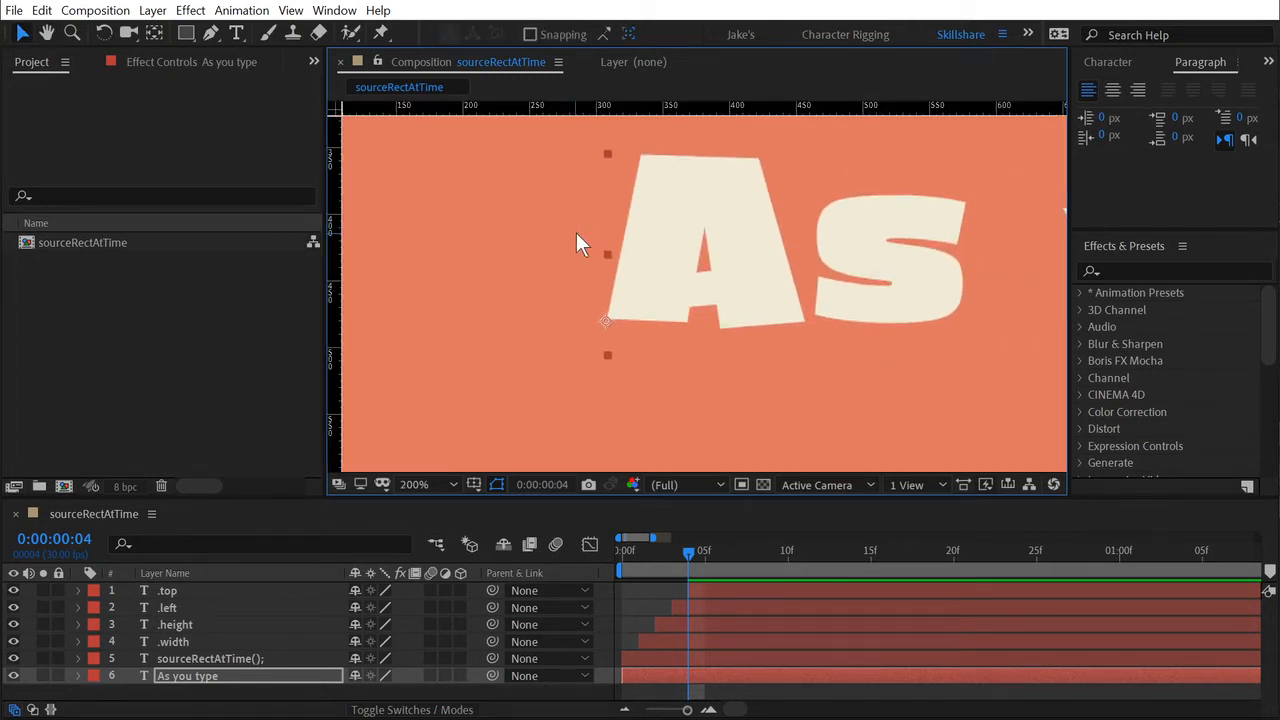
pyautogui.moveTo(566, 104); pyautogui.dragTo(619, 320)
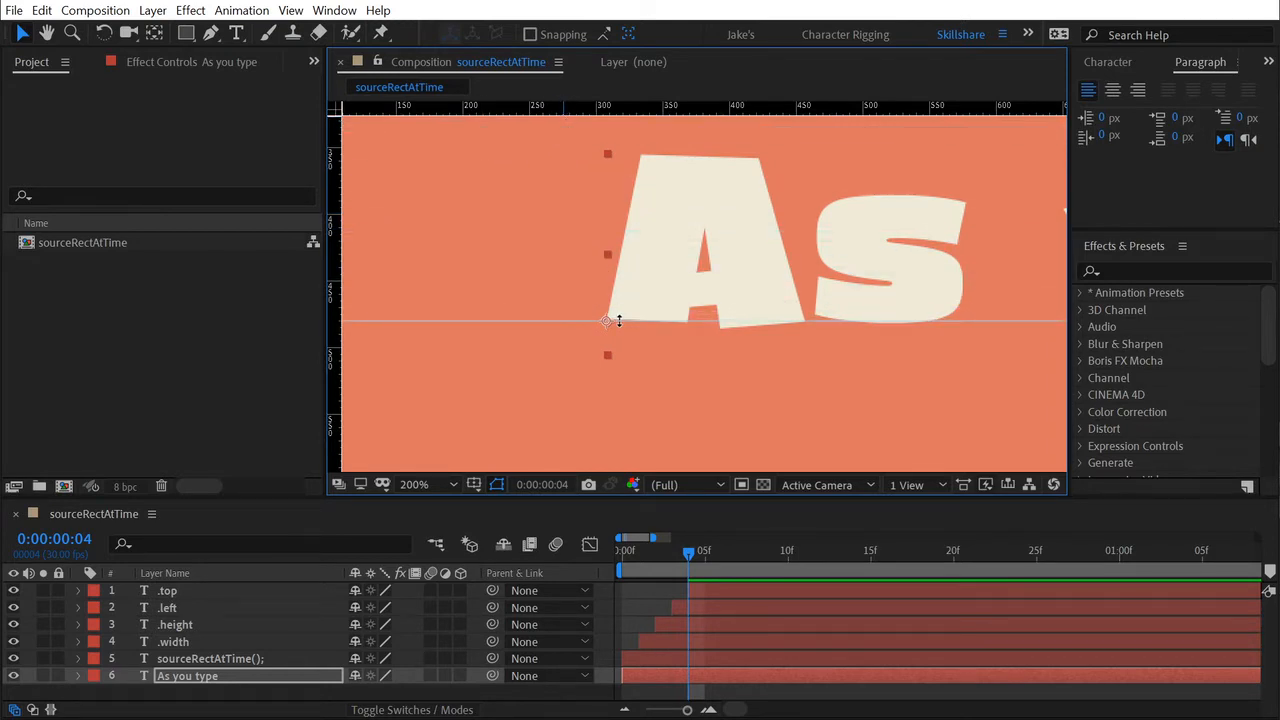
pyautogui.moveTo(330, 290); pyautogui.dragTo(605, 344)
pyautogui.scroll(3, 614, 338)
pyautogui.moveTo(566, 411); pyautogui.dragTo(932, 156)
pyautogui.moveTo(458, 367); pyautogui.dragTo(1003, 331)
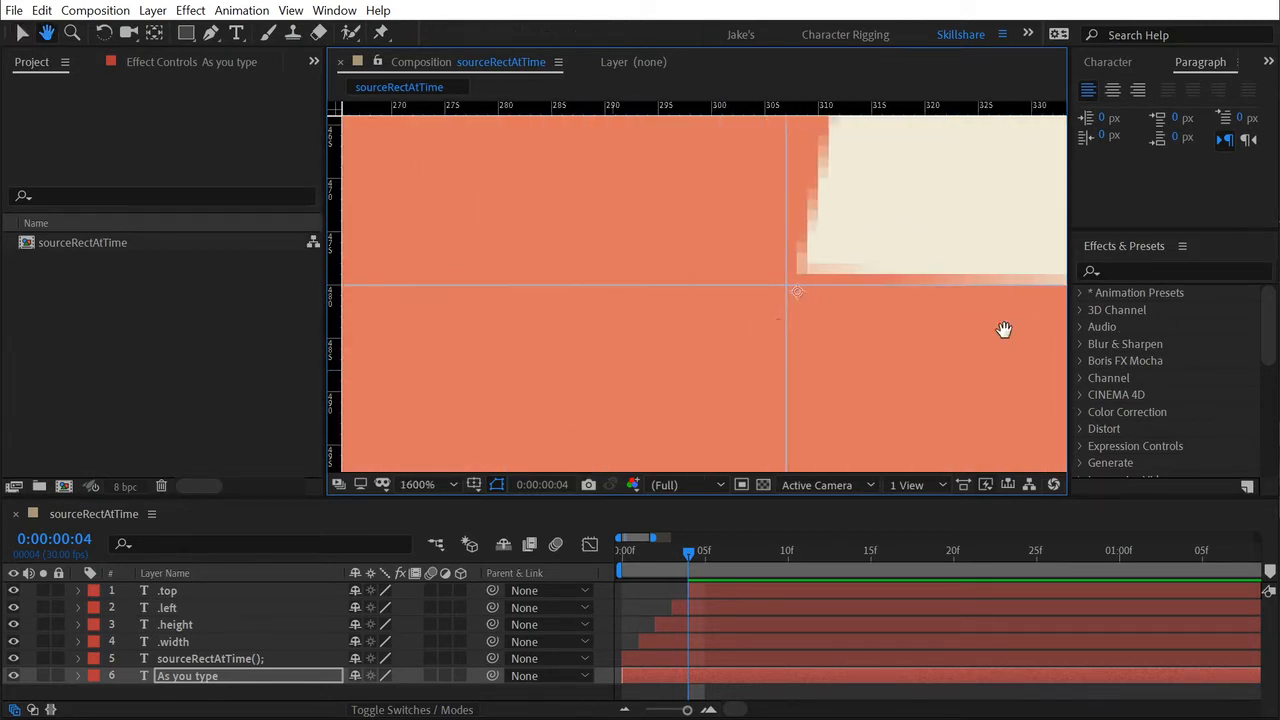
pyautogui.moveTo(765, 323); pyautogui.dragTo(889, 313)
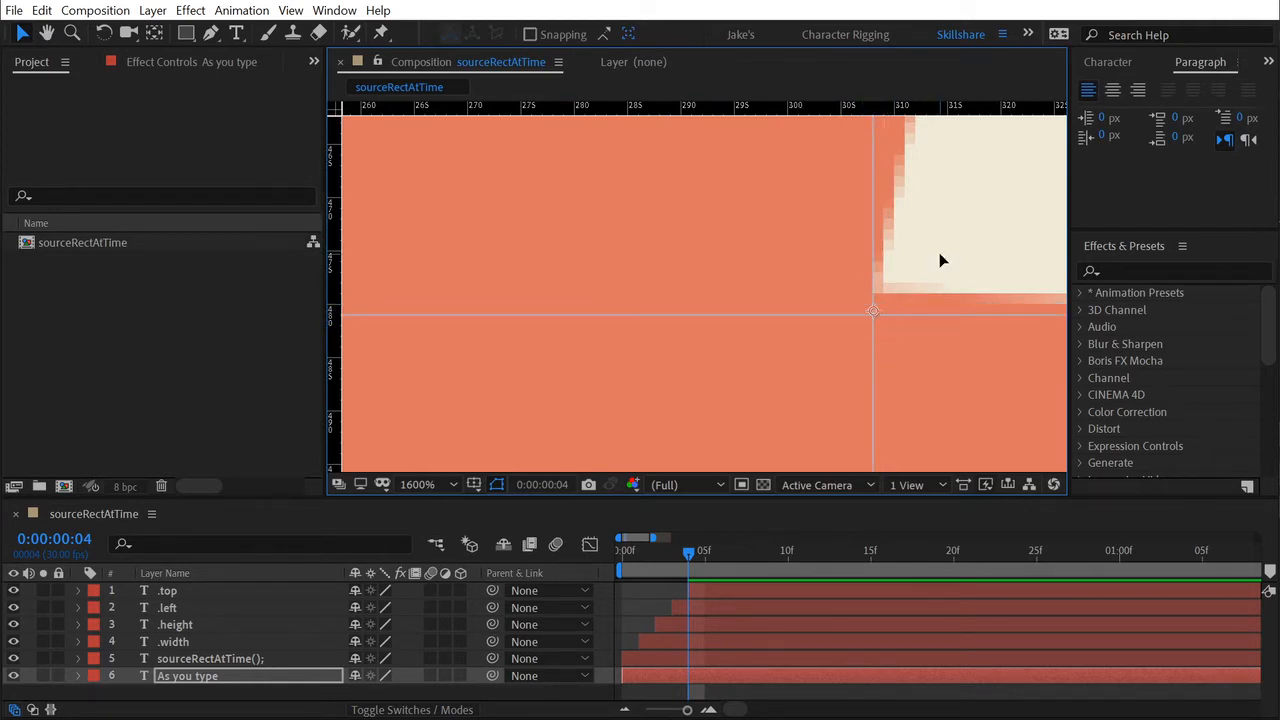
# Examine how the letters of "As you type" sit against the horizontal guide through to the end of the line.
pyautogui.press(',')
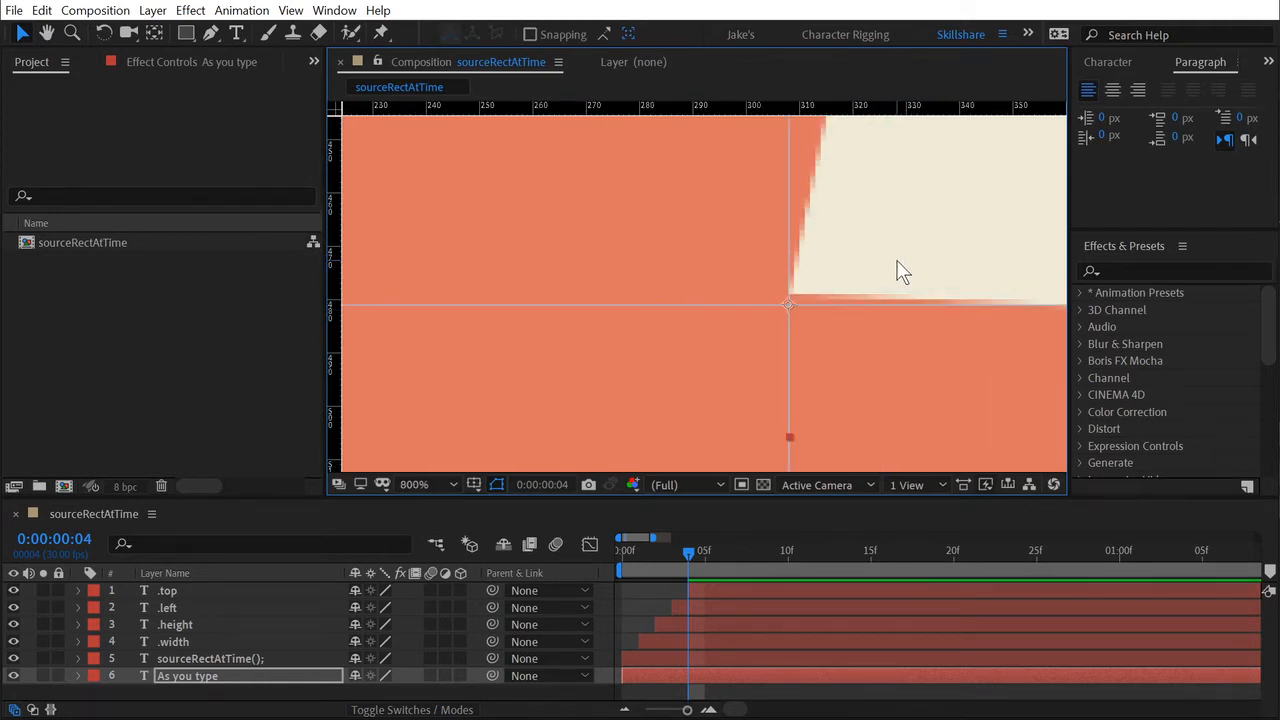
pyautogui.press(',')
pyautogui.press(',')
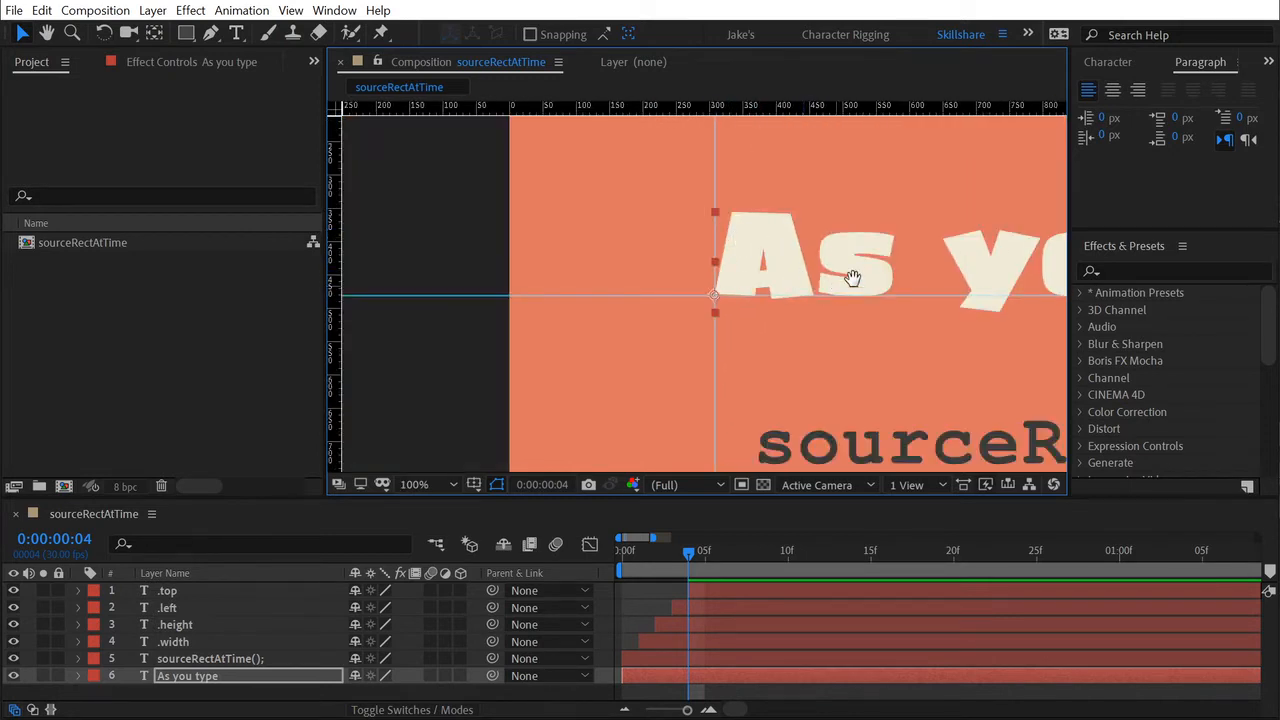
pyautogui.press(',')
pyautogui.moveTo(650, 246); pyautogui.dragTo(523, 229)
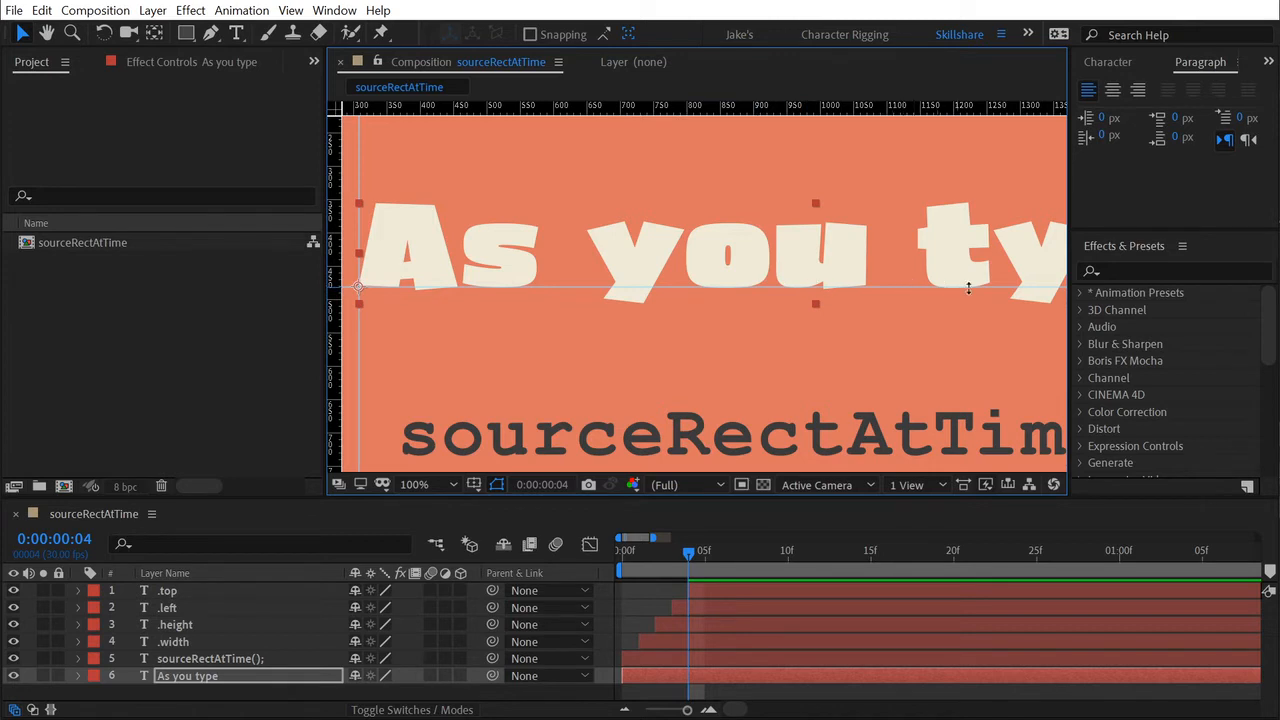
pyautogui.moveTo(968, 290); pyautogui.dragTo(585, 301)
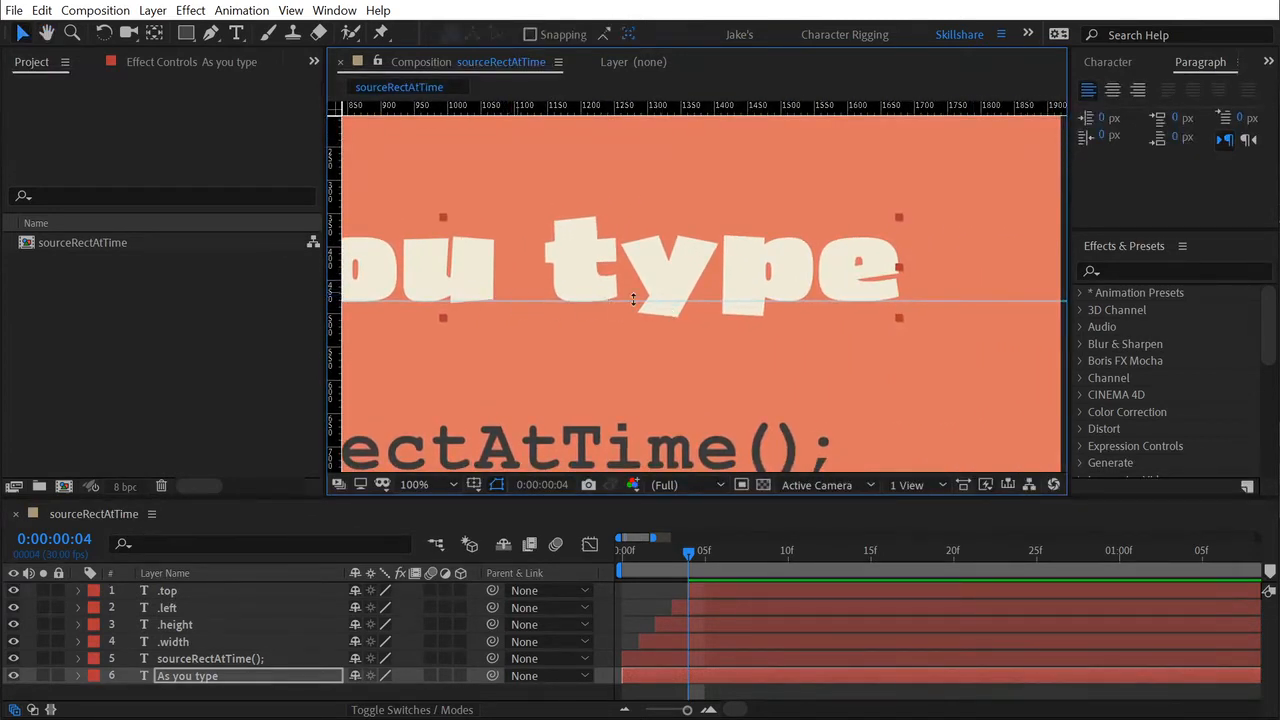
# Examine at high magnification where the anchor point and crossing guides sit relative to the lower corner of the letter A.
pyautogui.moveTo(648, 328); pyautogui.dragTo(1190, 316)
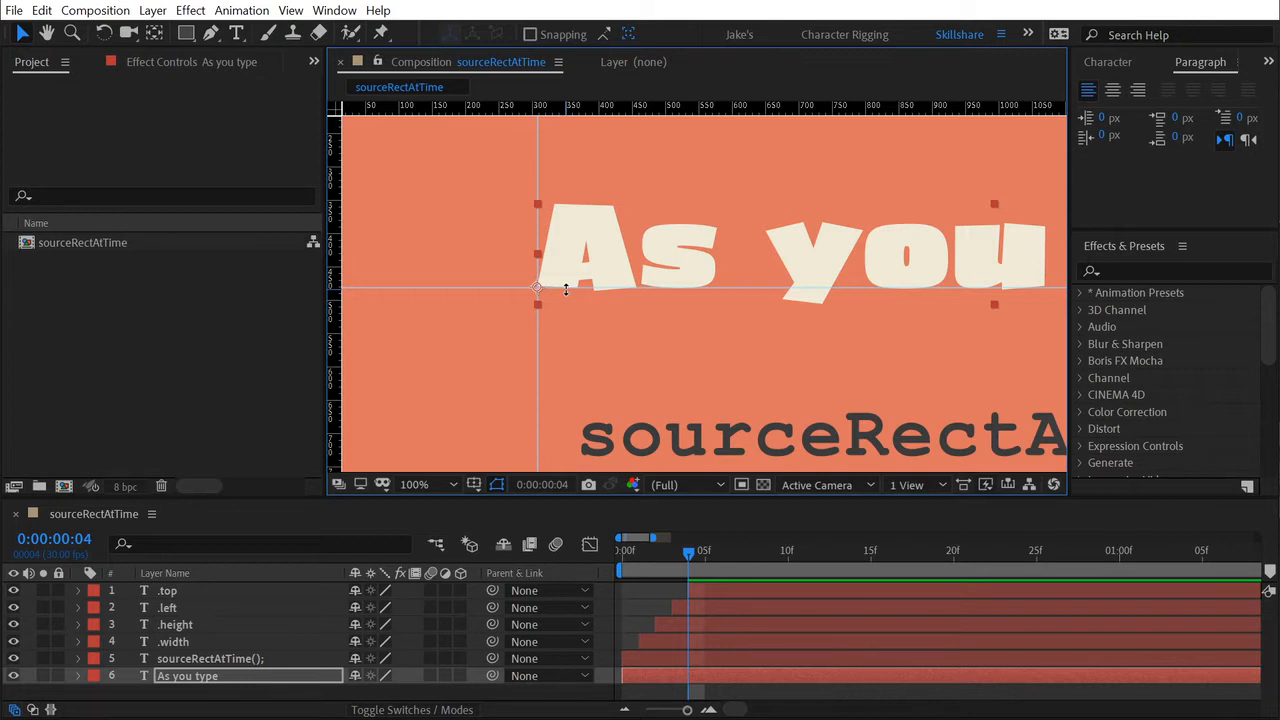
pyautogui.scroll(3, 530, 296)
pyautogui.press('space')
pyautogui.moveTo(440, 275); pyautogui.dragTo(830, 390)
pyautogui.moveTo(400, 310); pyautogui.dragTo(780, 378)
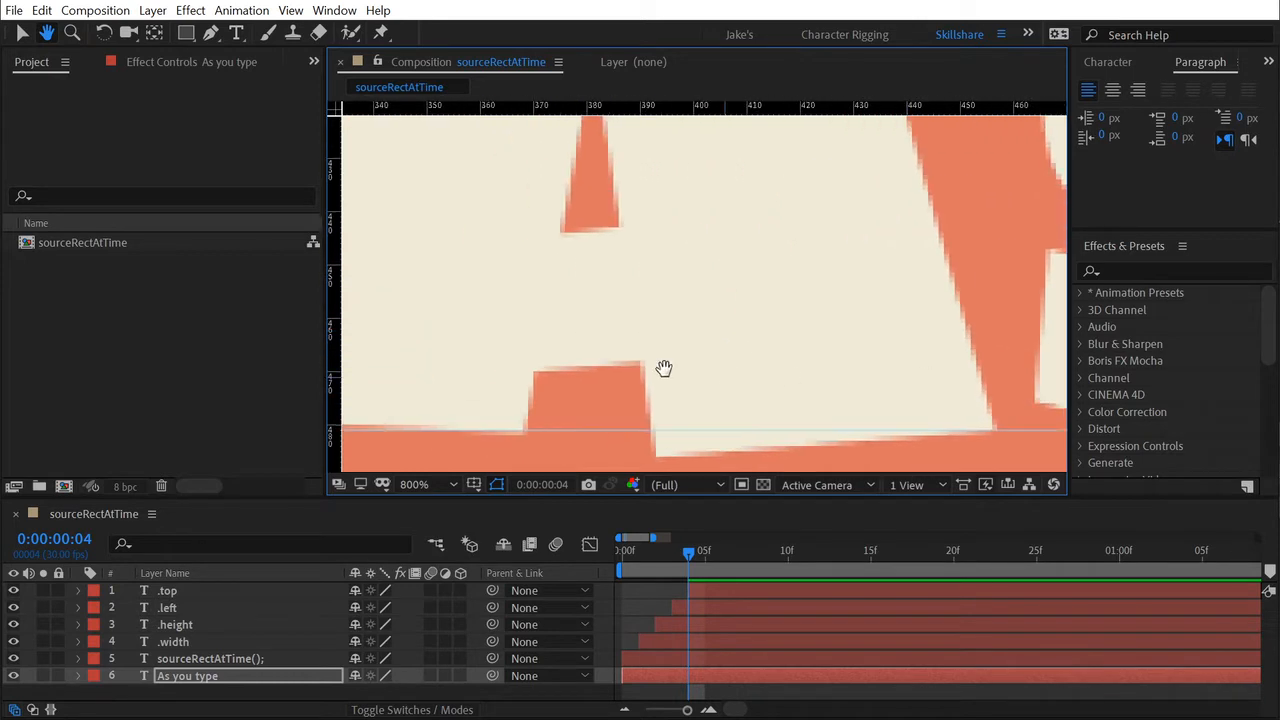
pyautogui.moveTo(385, 353); pyautogui.dragTo(748, 306)
pyautogui.moveTo(608, 338); pyautogui.dragTo(720, 352)
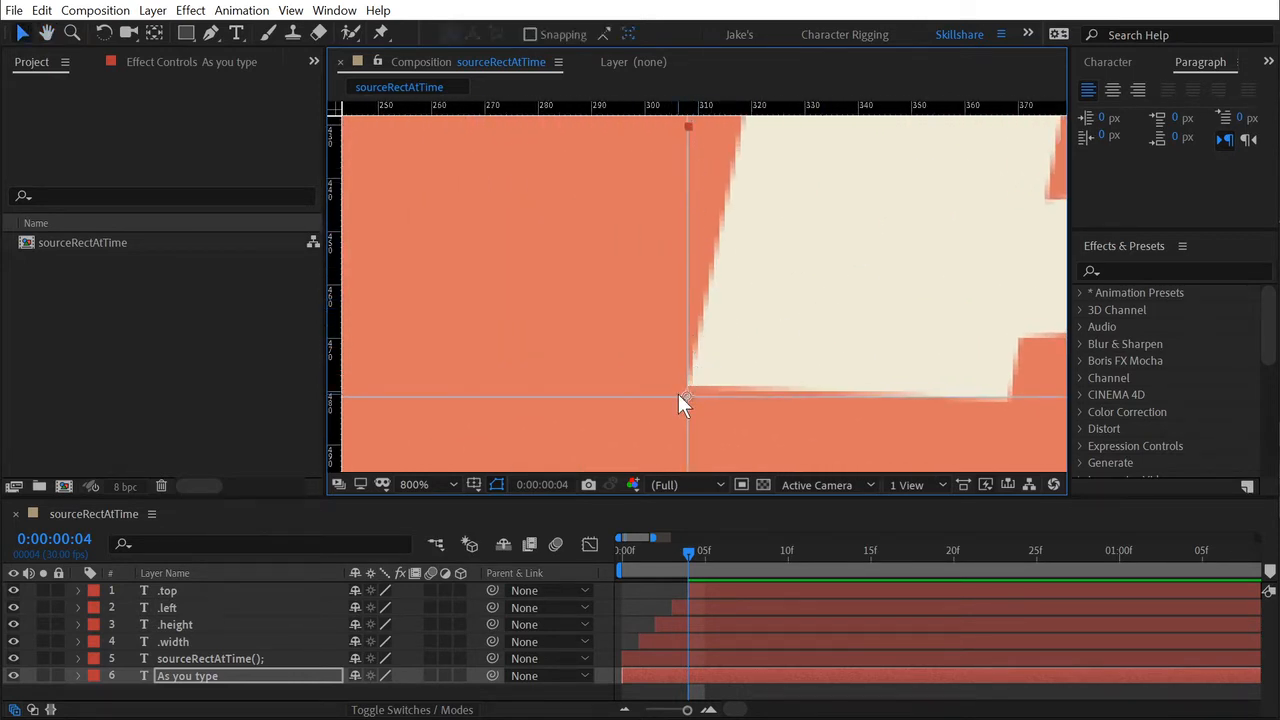
pyautogui.scroll(1, 678, 394)
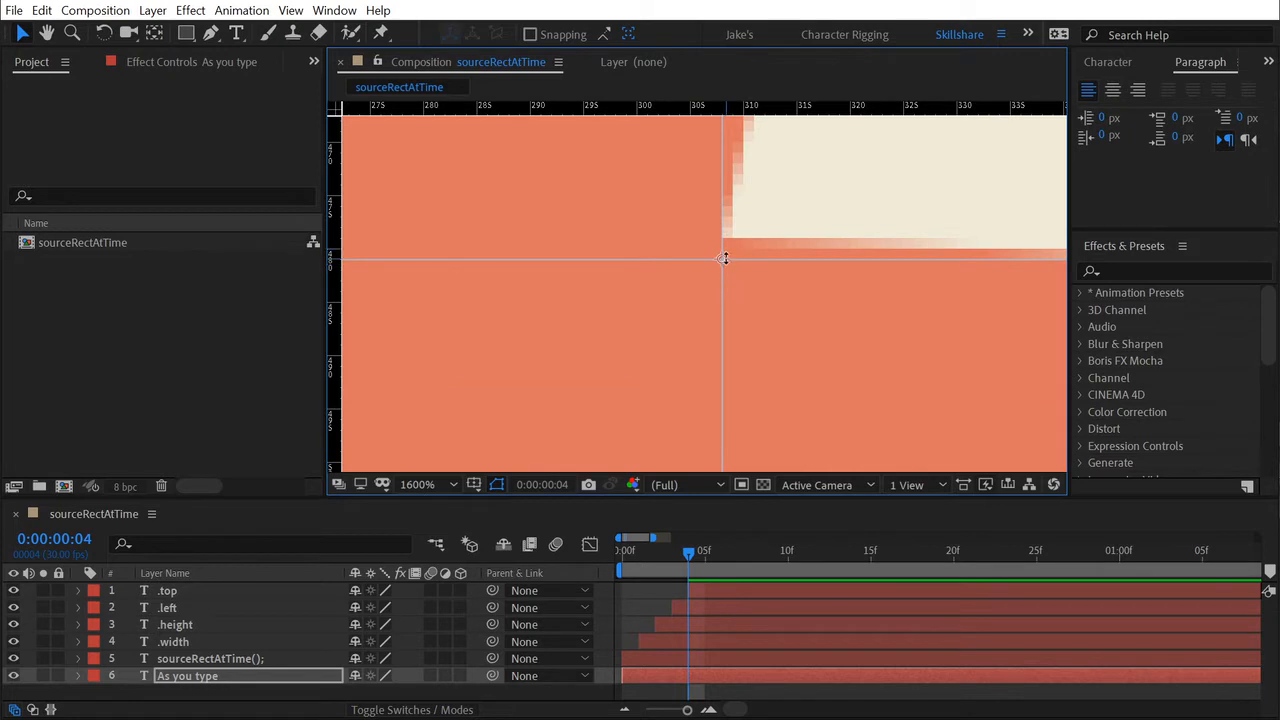
pyautogui.scroll(-4, 757, 250)
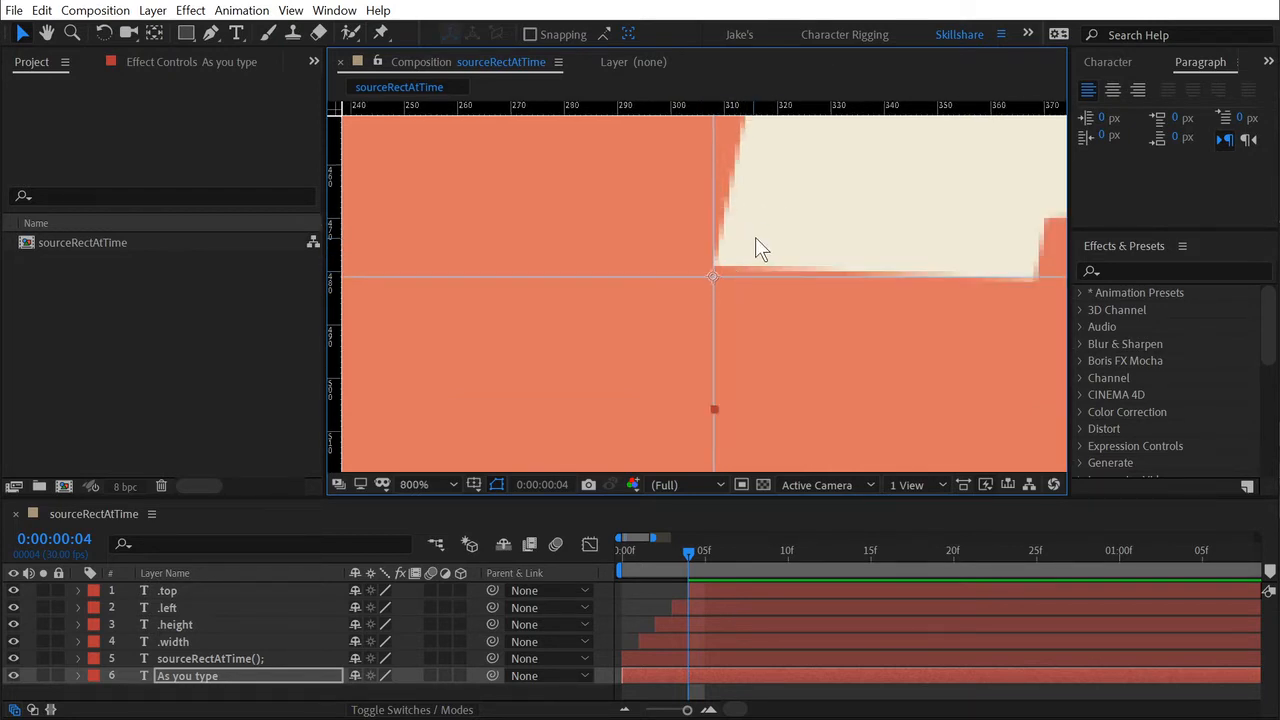
pyautogui.scroll(2, 755, 260)
pyautogui.scroll(1, 757, 280)
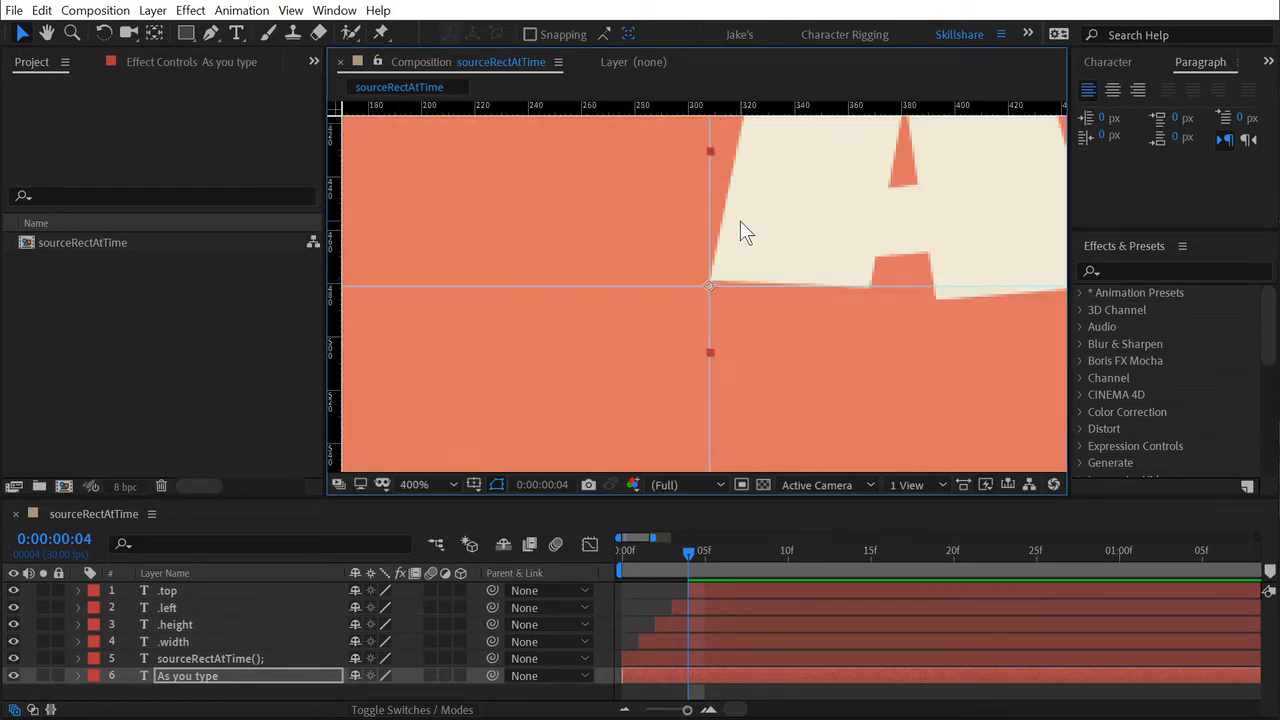
# Insert a "y" at the start of the "As you type" text and inspect its edge against the vertical guide.
pyautogui.hotkey('ctrl', 't')
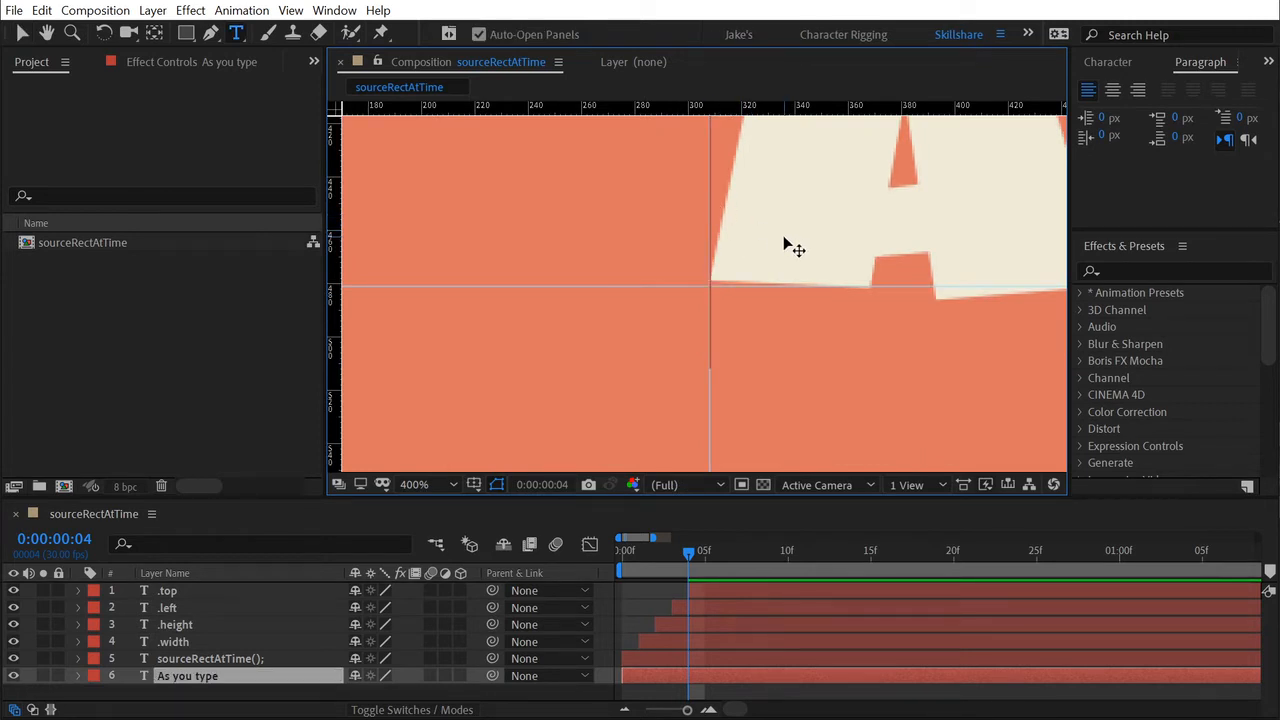
pyautogui.write('y')
pyautogui.moveTo(907, 260); pyautogui.dragTo(909, 360)
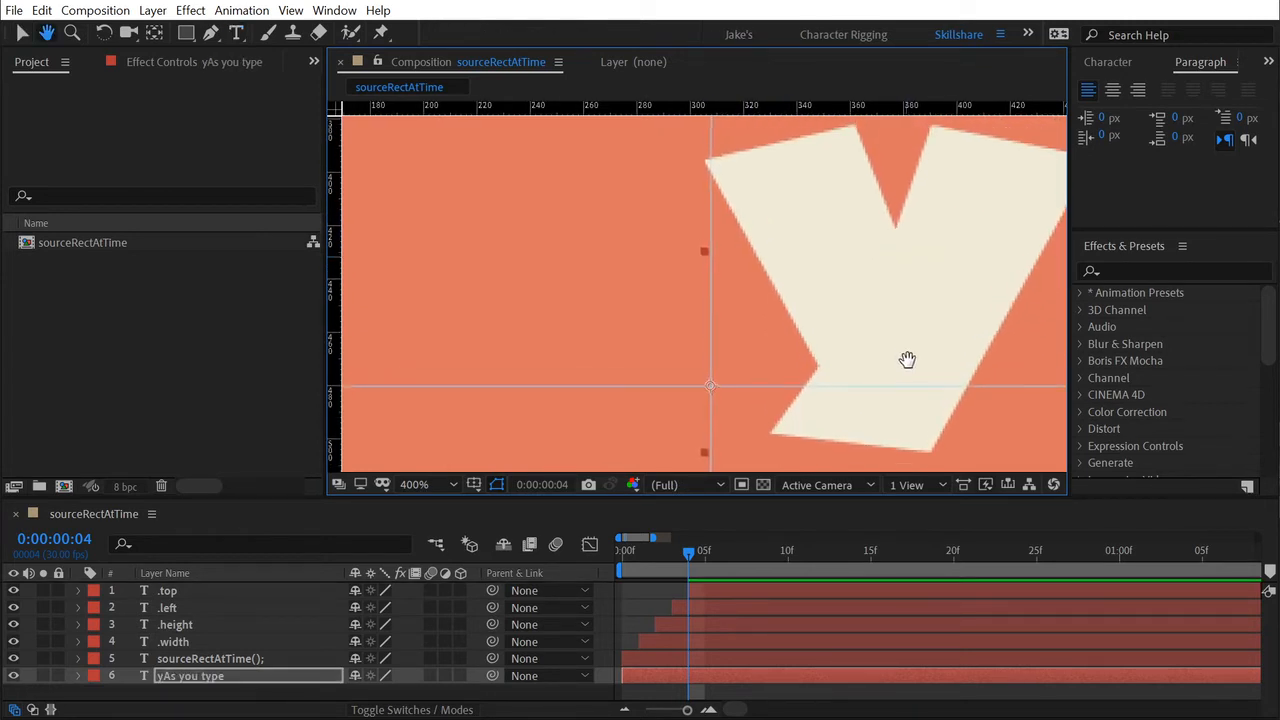
pyautogui.moveTo(832, 279); pyautogui.dragTo(804, 286)
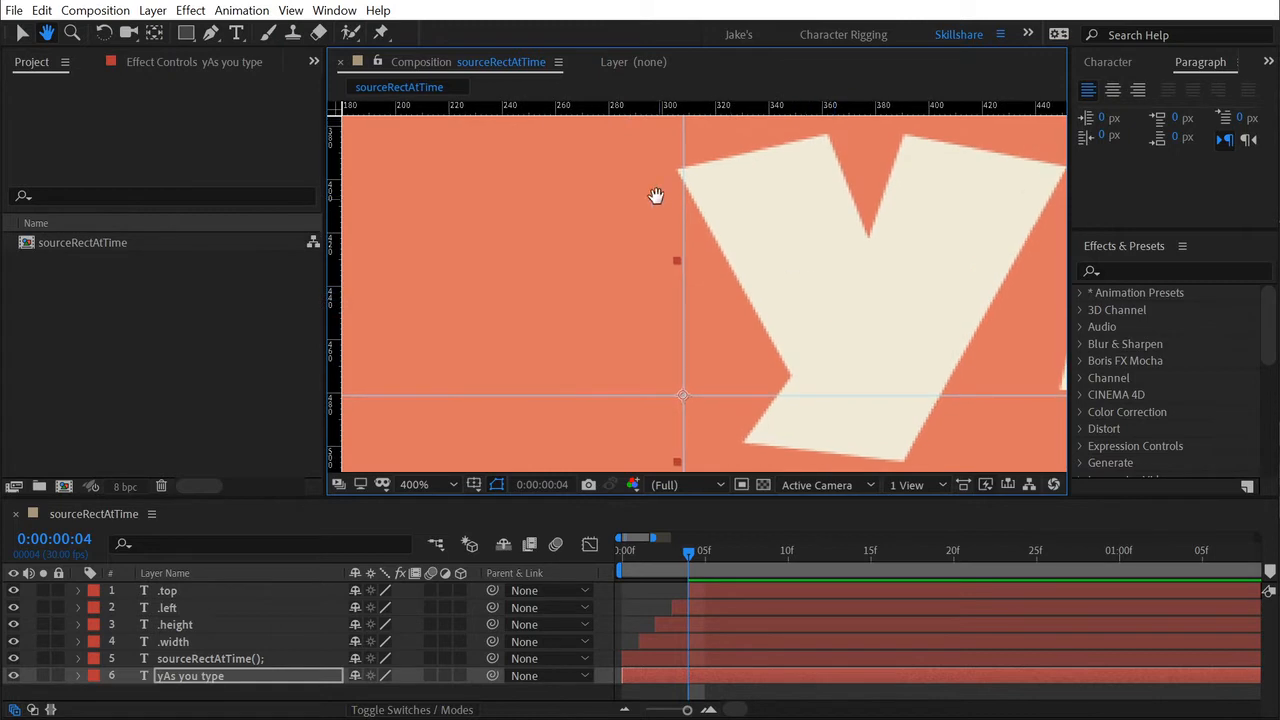
pyautogui.hotkey('ctrl', 't')
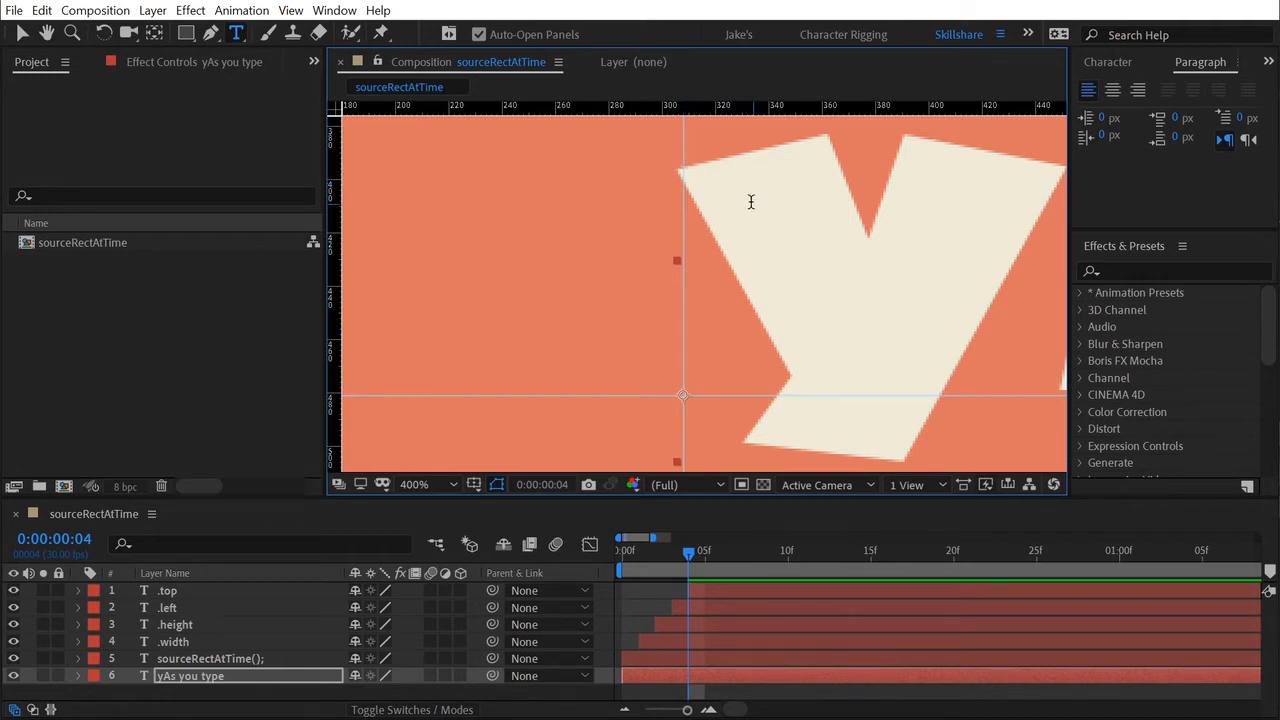
pyautogui.press('Return')
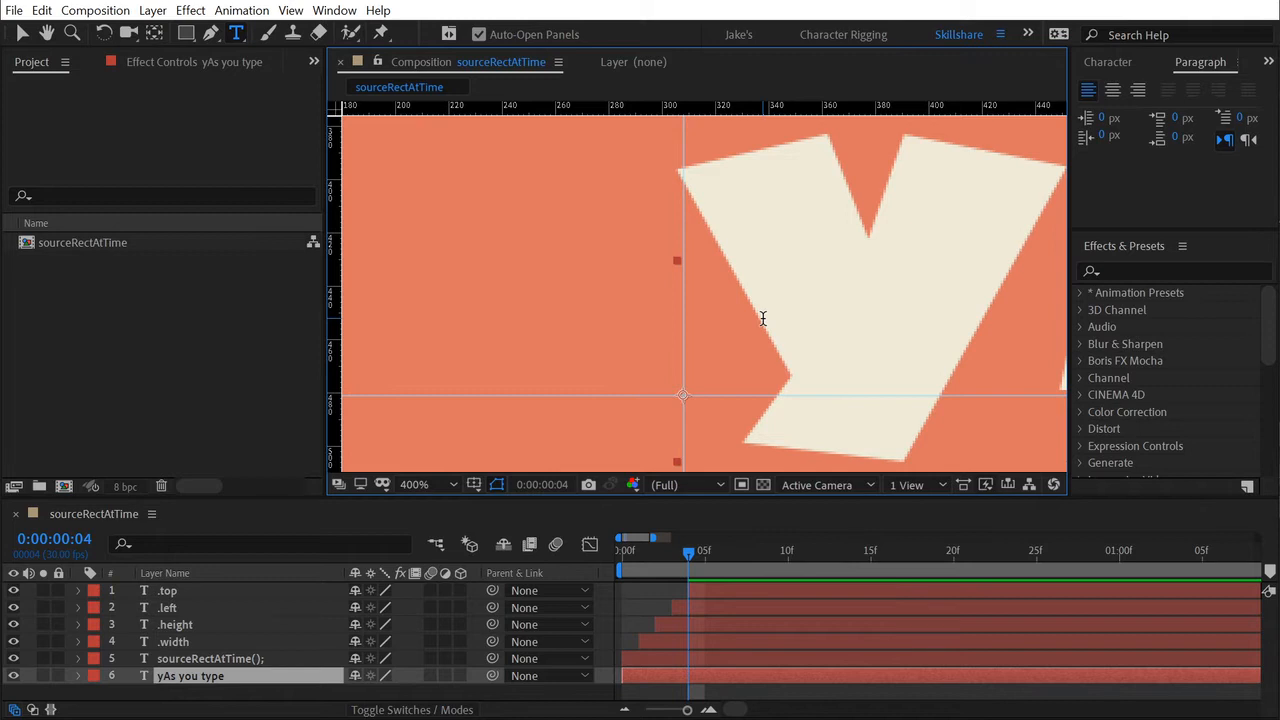
# Replace the whole content of the "yAs you type" layer with "Text".
pyautogui.scroll(-2, 762, 318)
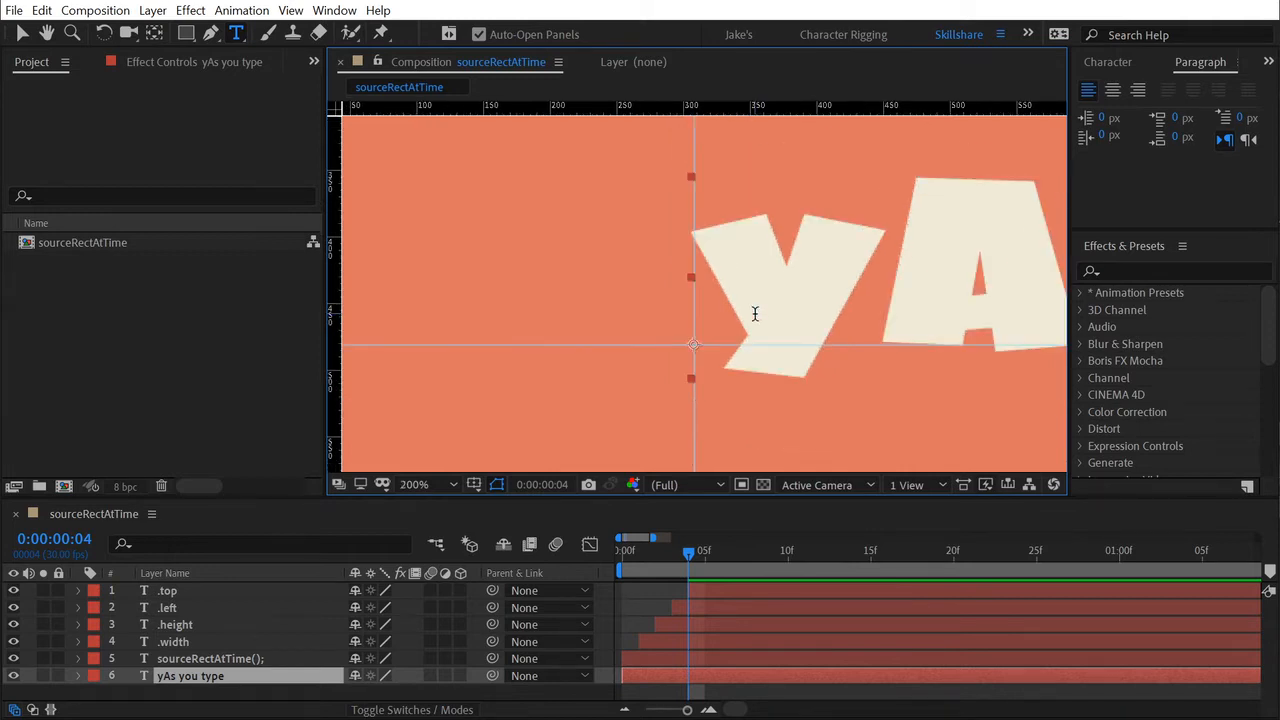
pyautogui.moveTo(742, 328); pyautogui.dragTo(663, 232)
pyautogui.scroll(-2, 663, 232)
pyautogui.hotkey('ctrl', 't')
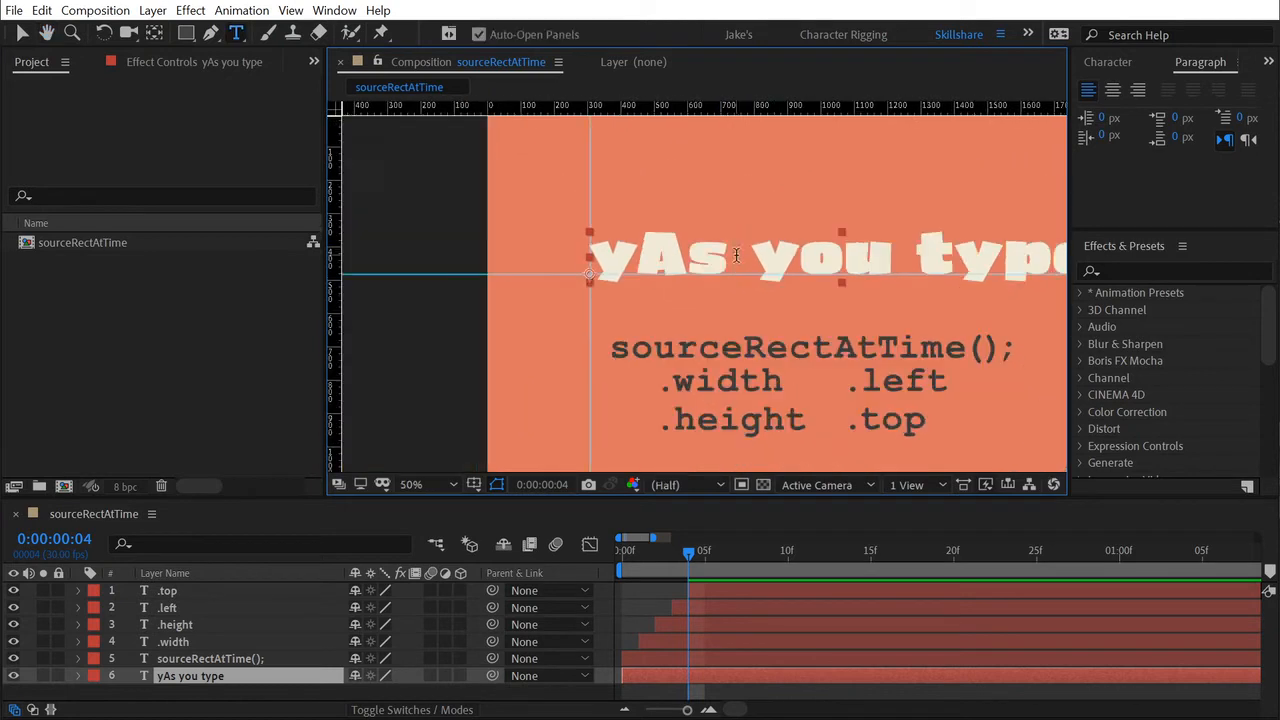
pyautogui.write('Text')
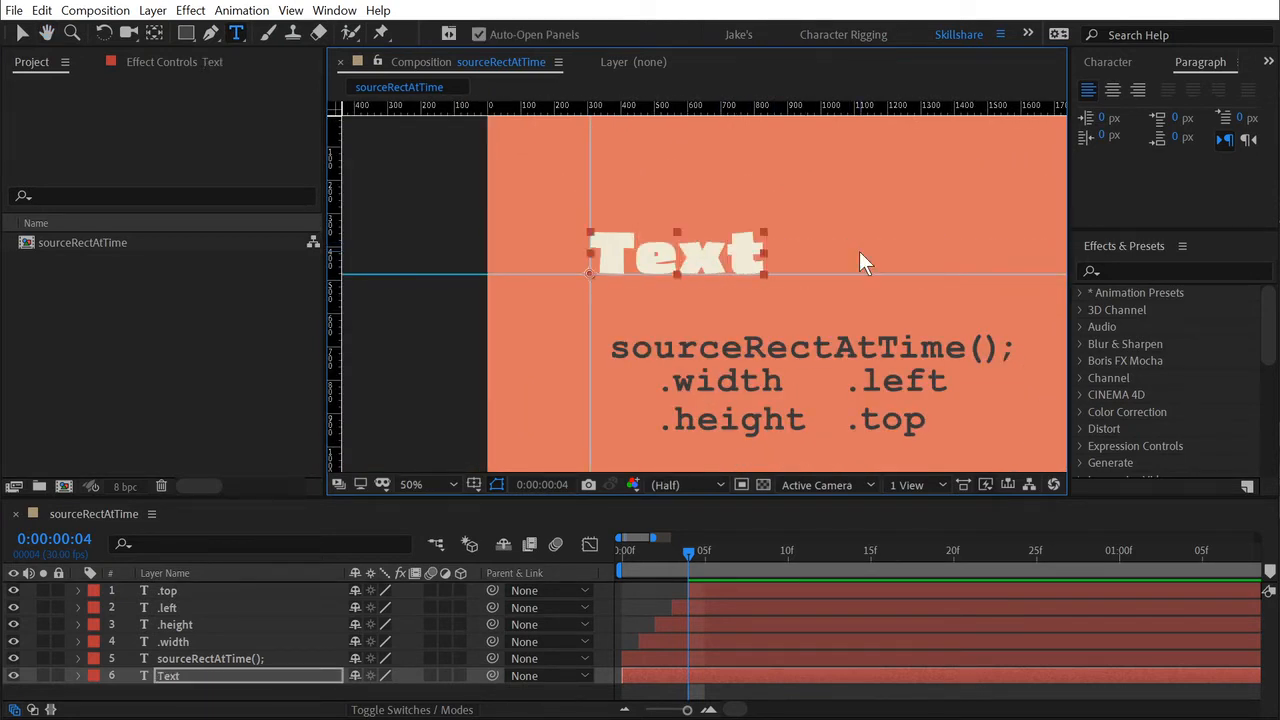
pyautogui.press('Escape')
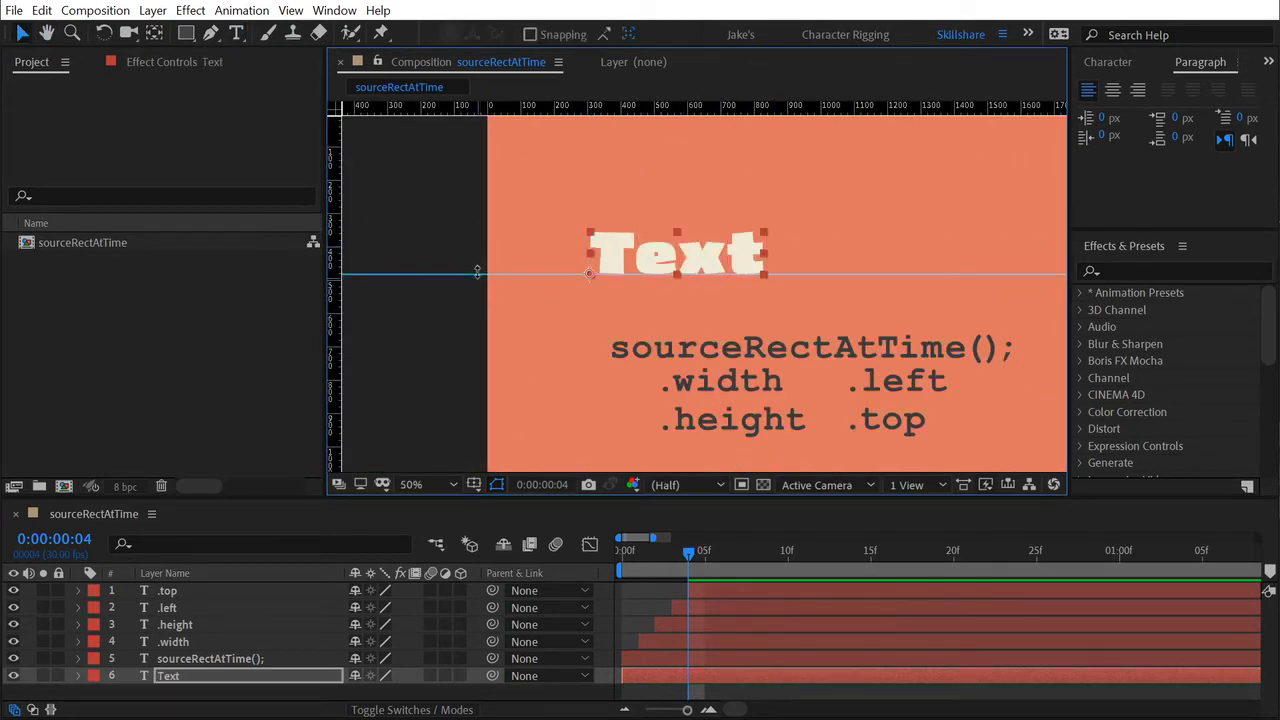
# Clear the remaining guide and the rulers from the view, and centre the "Text" layer just above the sourceRectAtTime(); line.
pyautogui.moveTo(478, 273); pyautogui.dragTo(515, 52)
pyautogui.hotkey('ctrl', 'r')
pyautogui.moveTo(923, 285); pyautogui.dragTo(812, 288)
pyautogui.moveTo(592, 244); pyautogui.dragTo(716, 288)
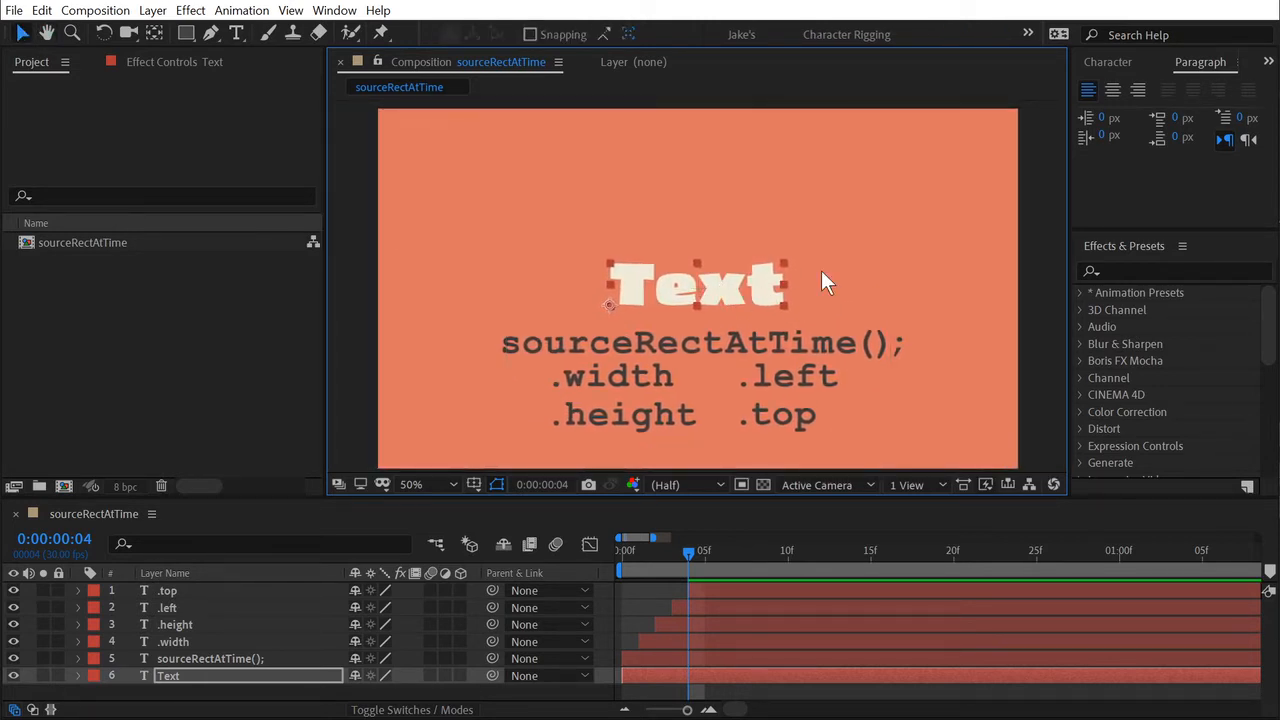
pyautogui.click(854, 220)
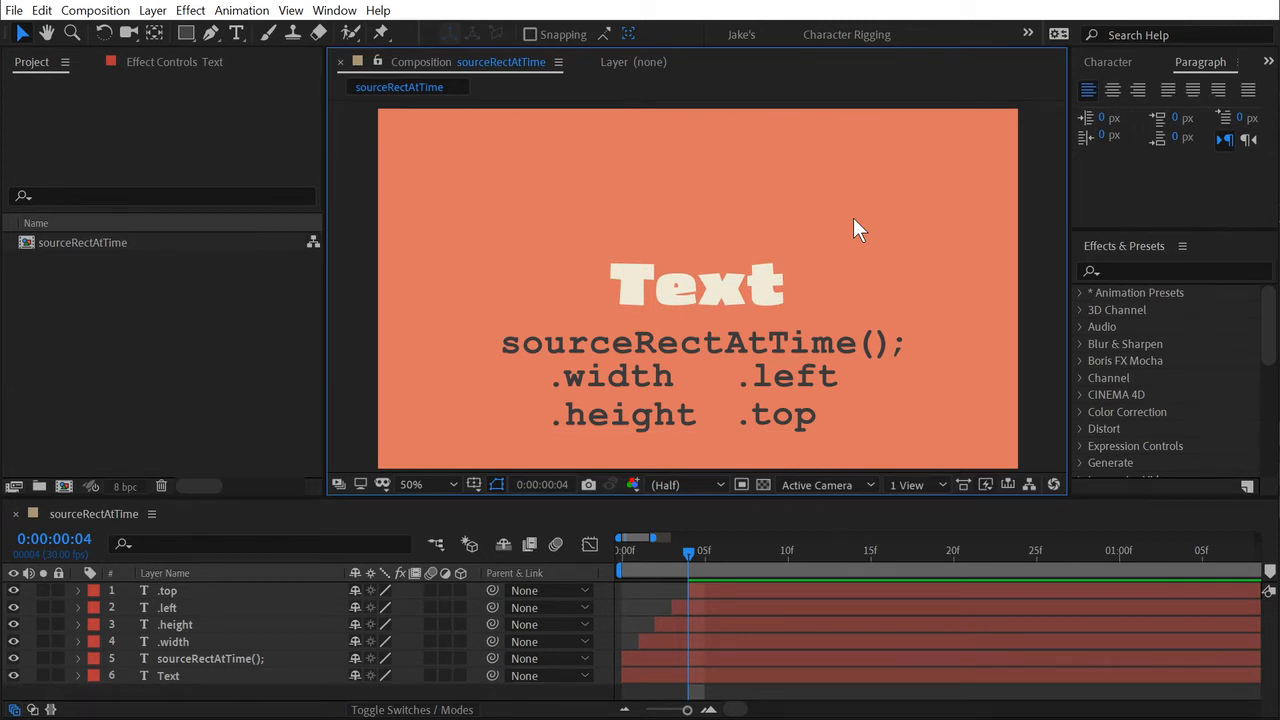
# Create a composition-sized rectangle shape layer and place it beneath the "Text" layer in the layer stack.
pyautogui.click(188, 40)
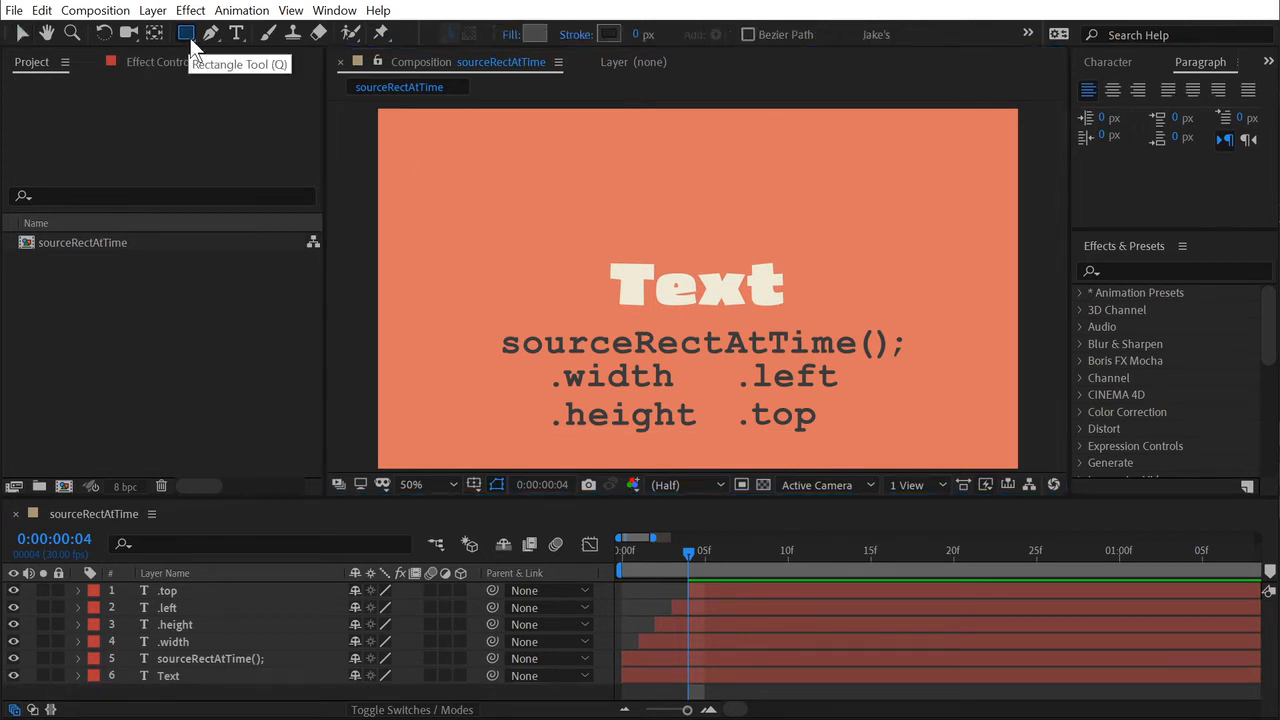
pyautogui.doubleClick(188, 33)
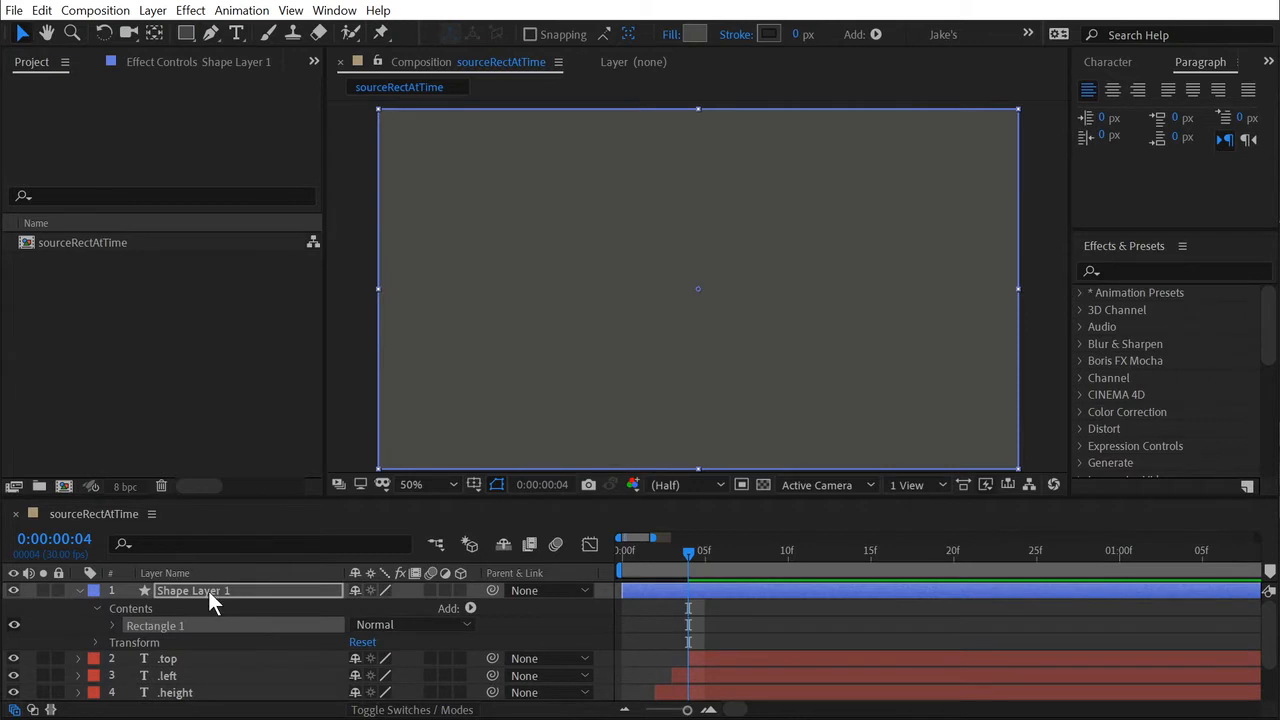
pyautogui.moveTo(208, 591); pyautogui.dragTo(163, 652)
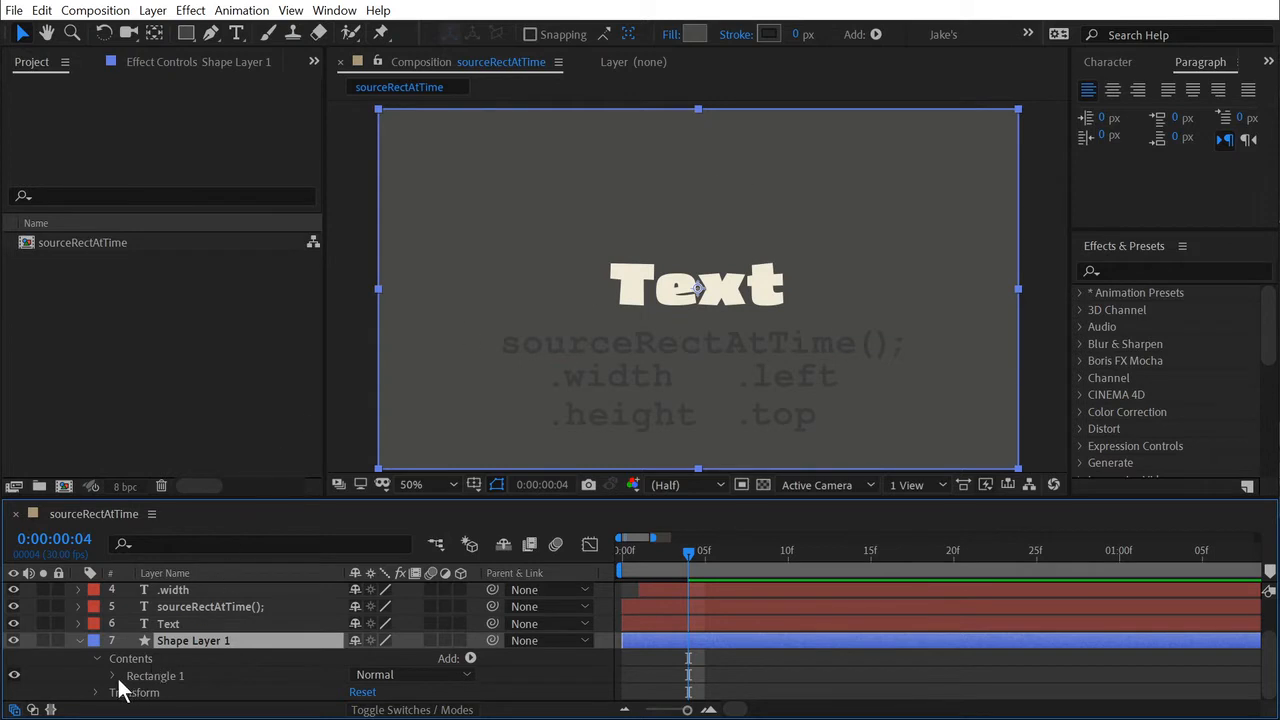
# Expand Rectangle 1 of the shape layer down to the Size and Position properties of Rectangle Path 1.
pyautogui.click(113, 676)
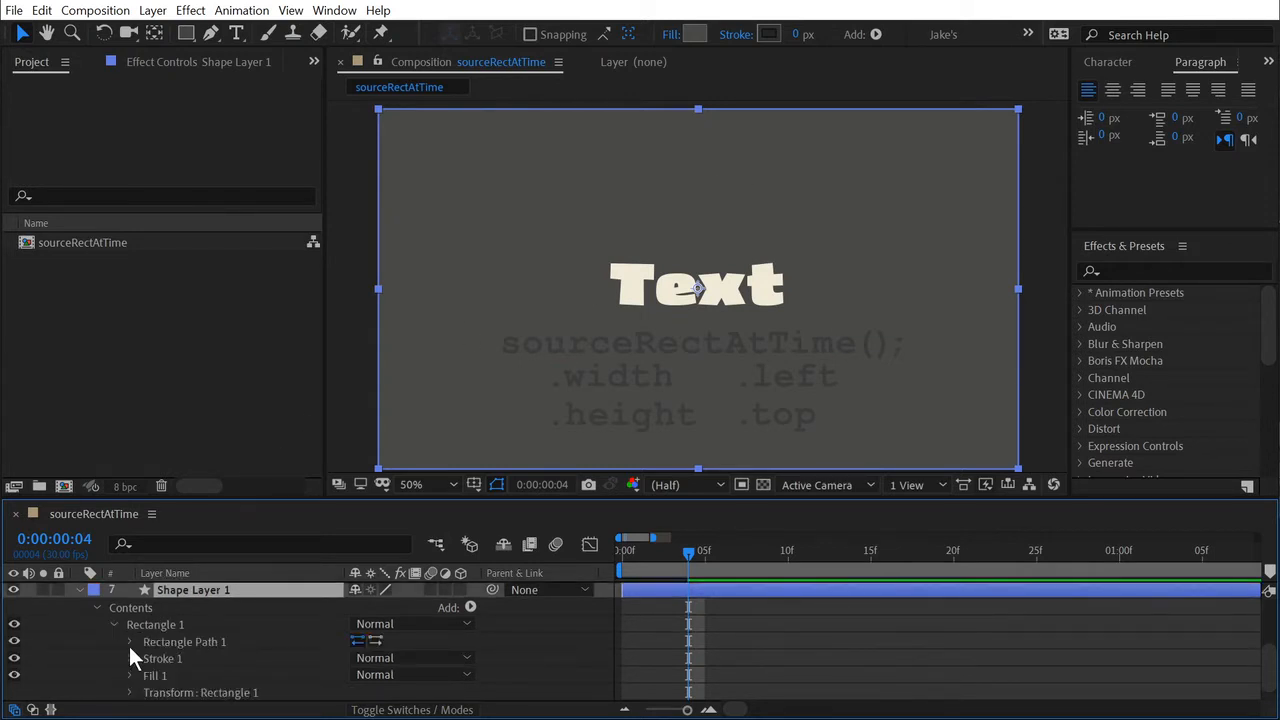
pyautogui.click(130, 641)
pyautogui.click(185, 656)
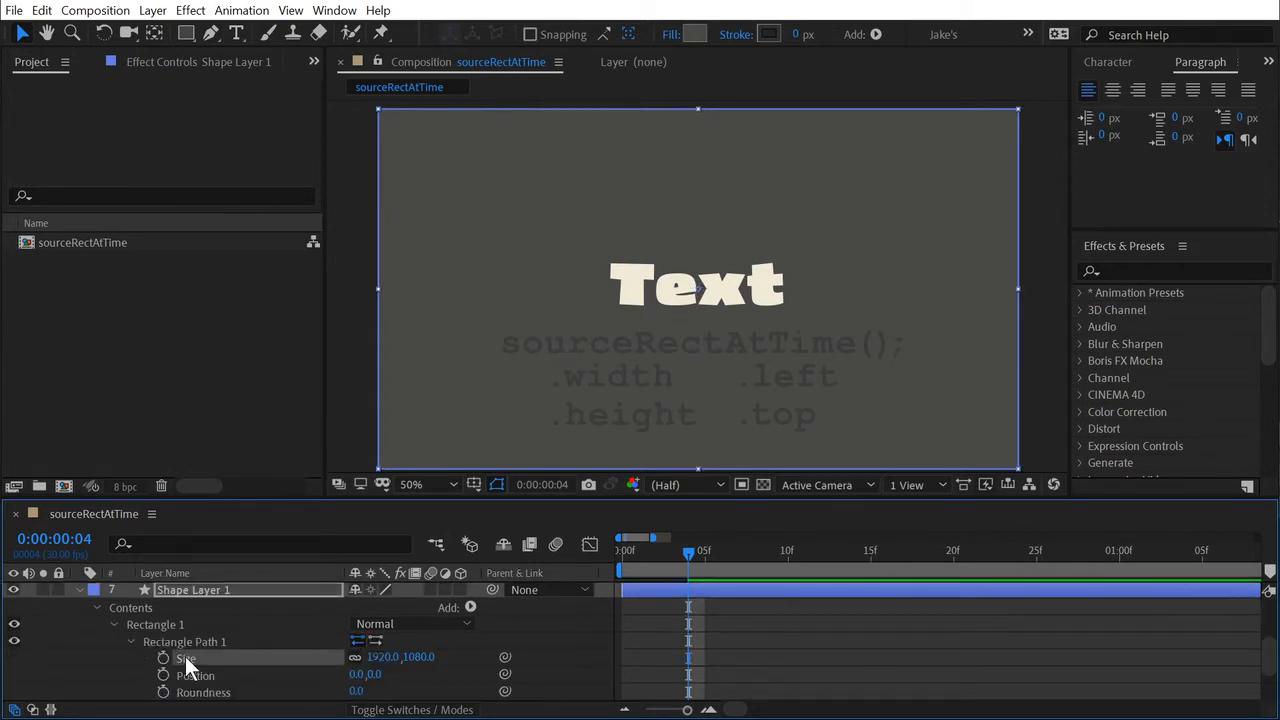
pyautogui.click(192, 677)
pyautogui.moveTo(130, 657); pyautogui.dragTo(188, 678)
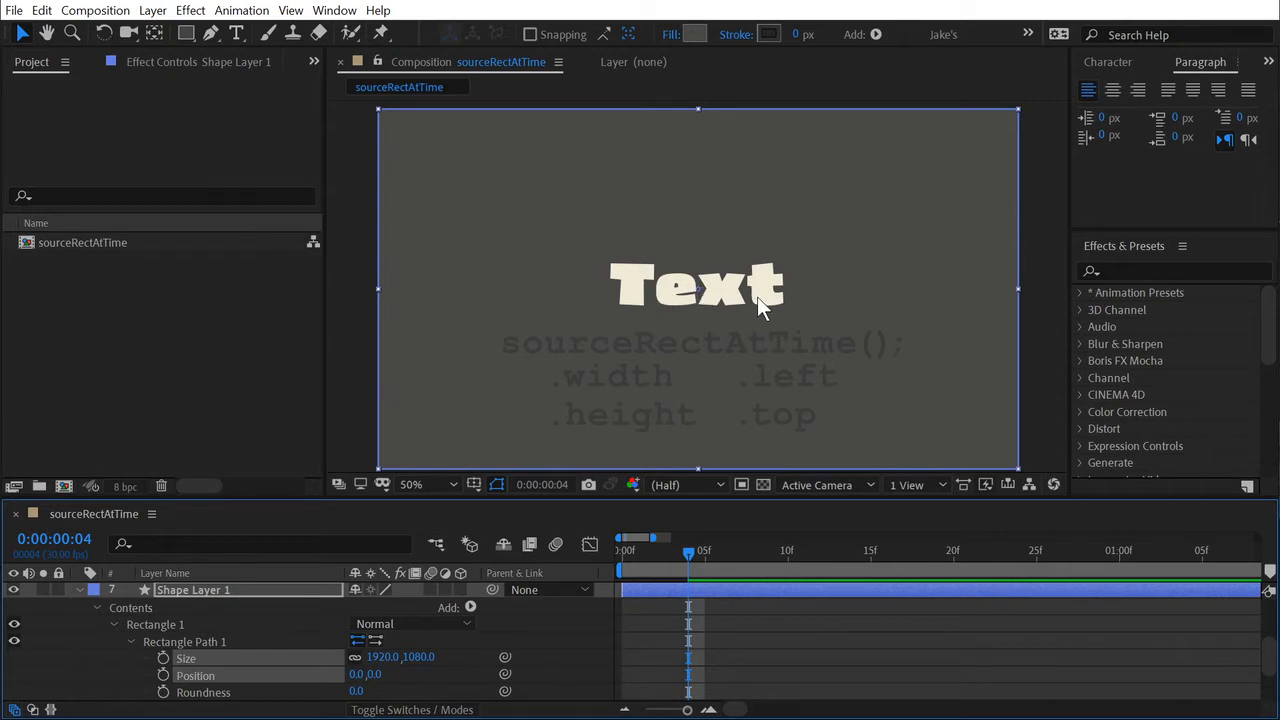
pyautogui.hotkey('ctrl', 'shift', 'a')
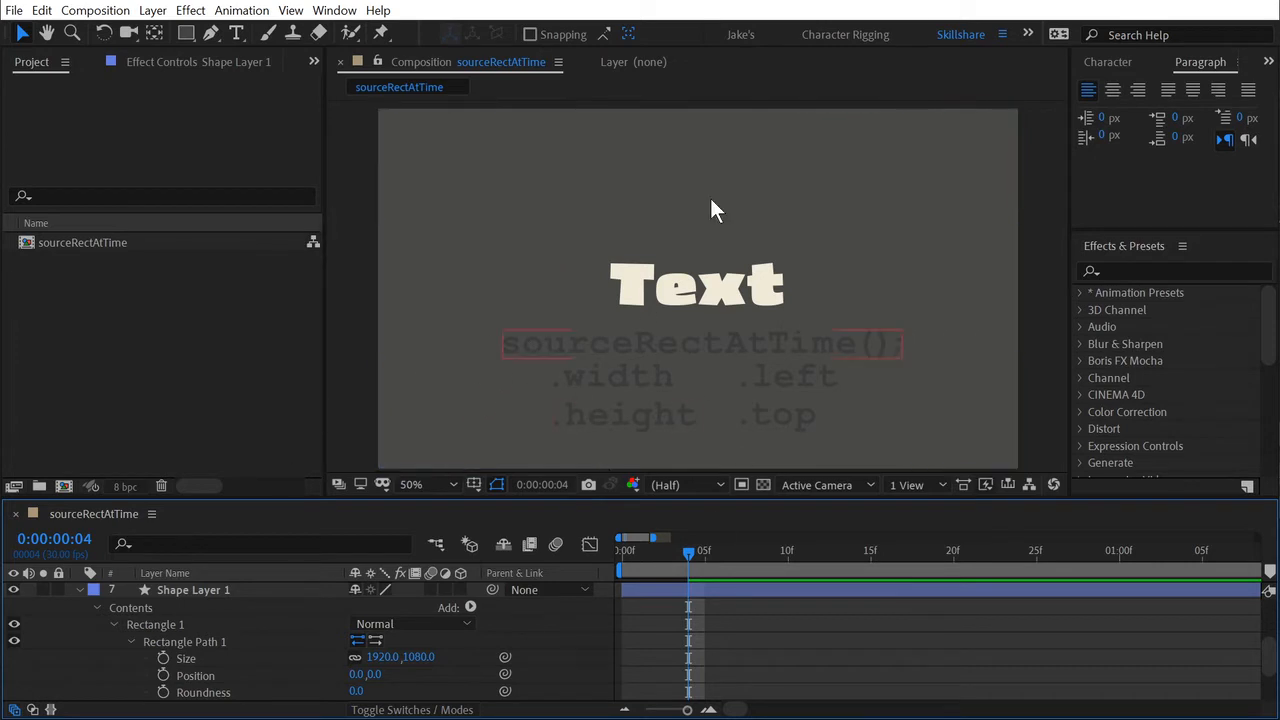
# Add the expression sourceRectAtTime().width; to the Size property of Rectangle Path 1.
pyautogui.click(200, 660)
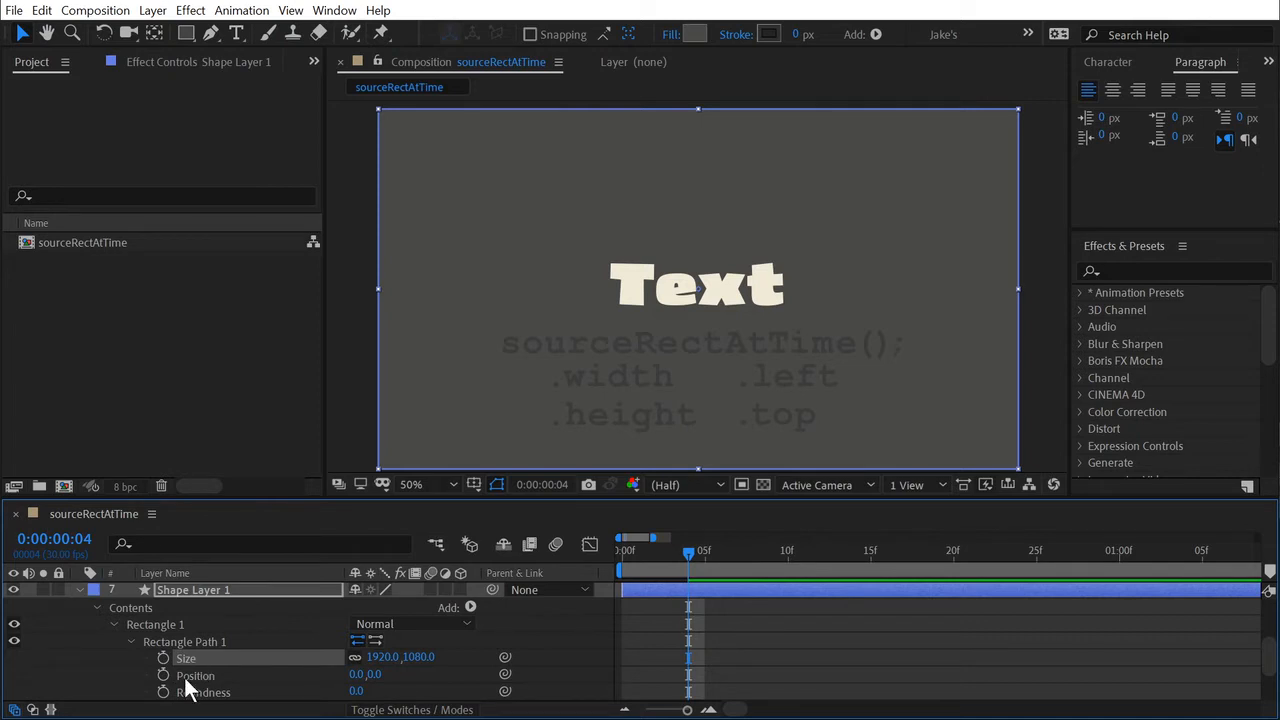
pyautogui.keyDown('alt'); pyautogui.click(163, 658); pyautogui.keyUp('alt')
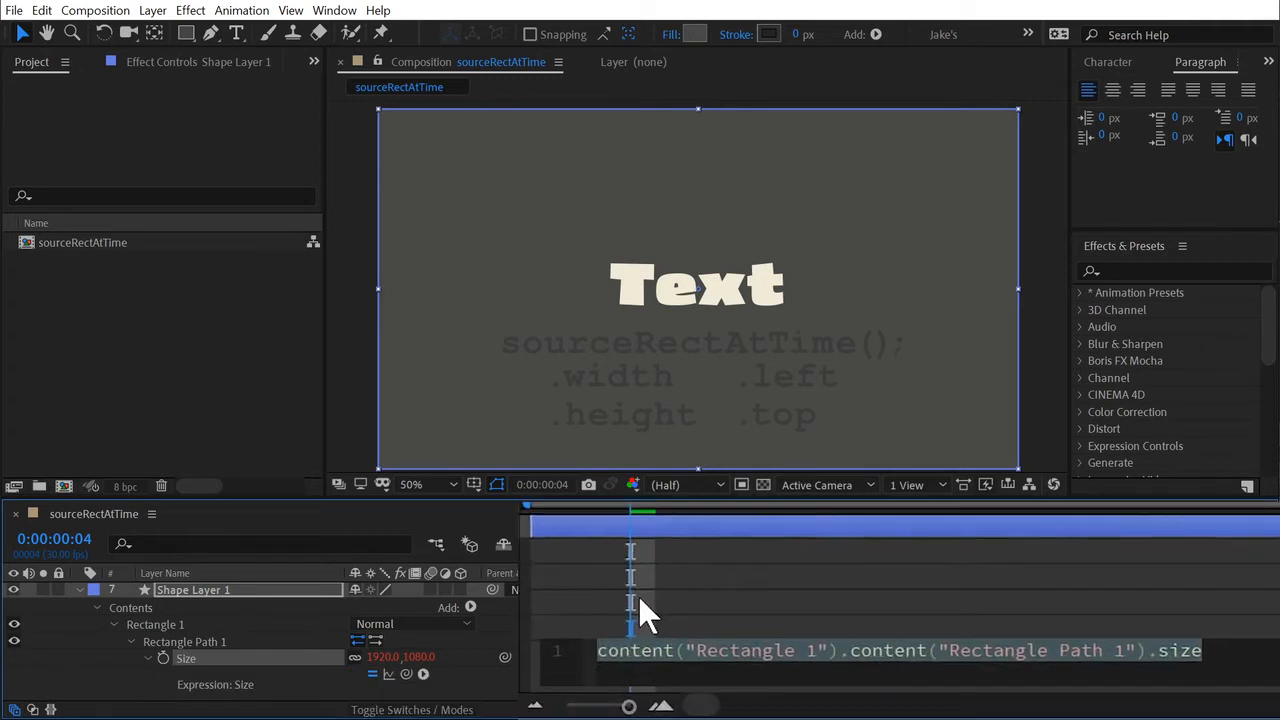
pyautogui.write('sourceR')
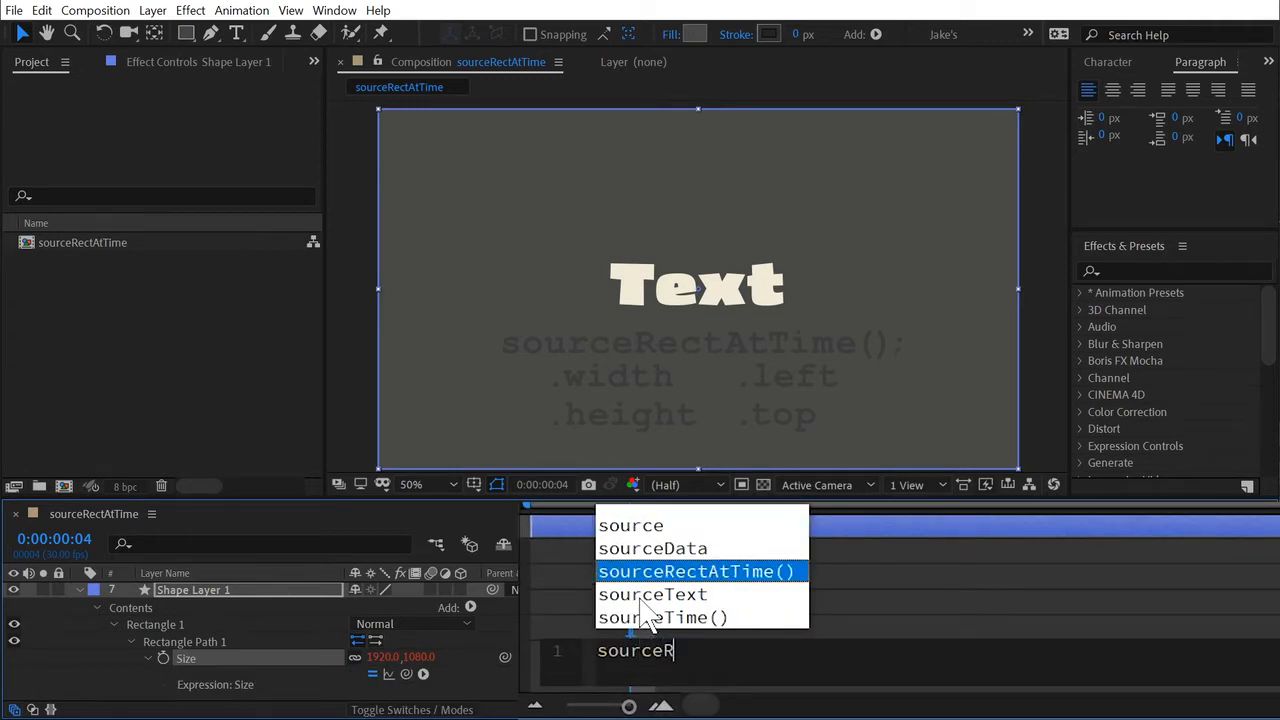
pyautogui.write('ec')
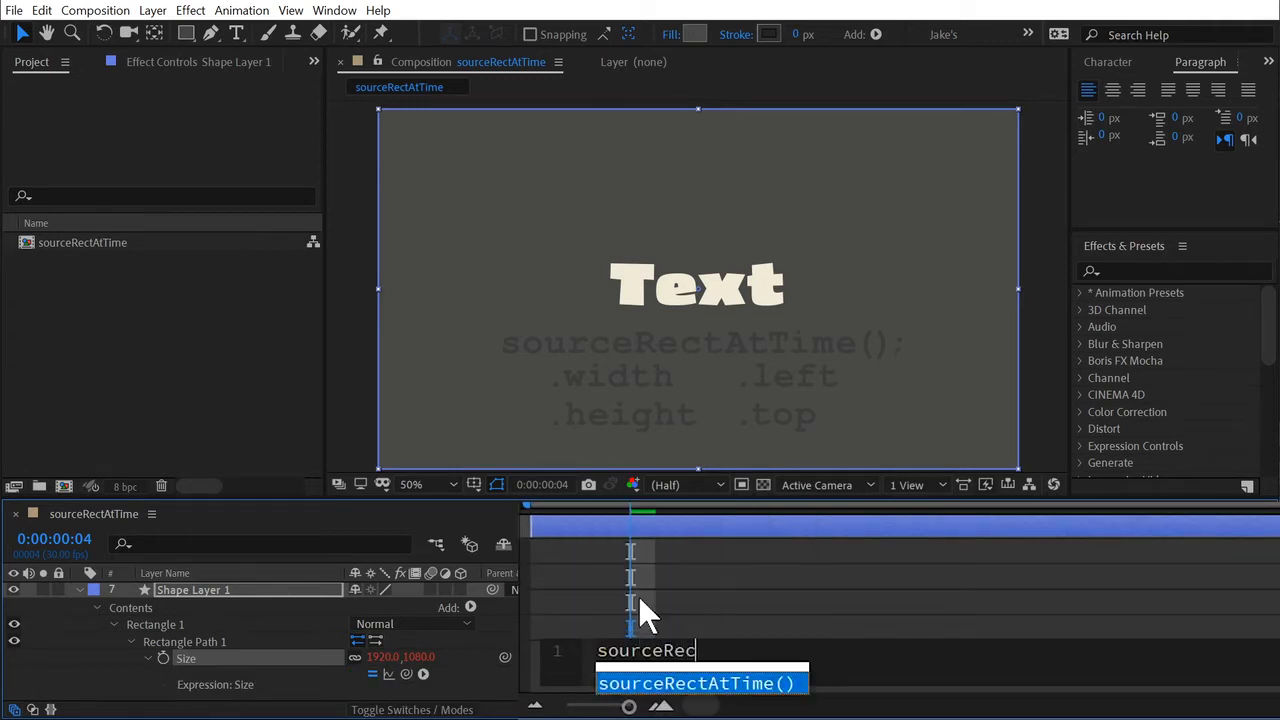
pyautogui.click(712, 685)
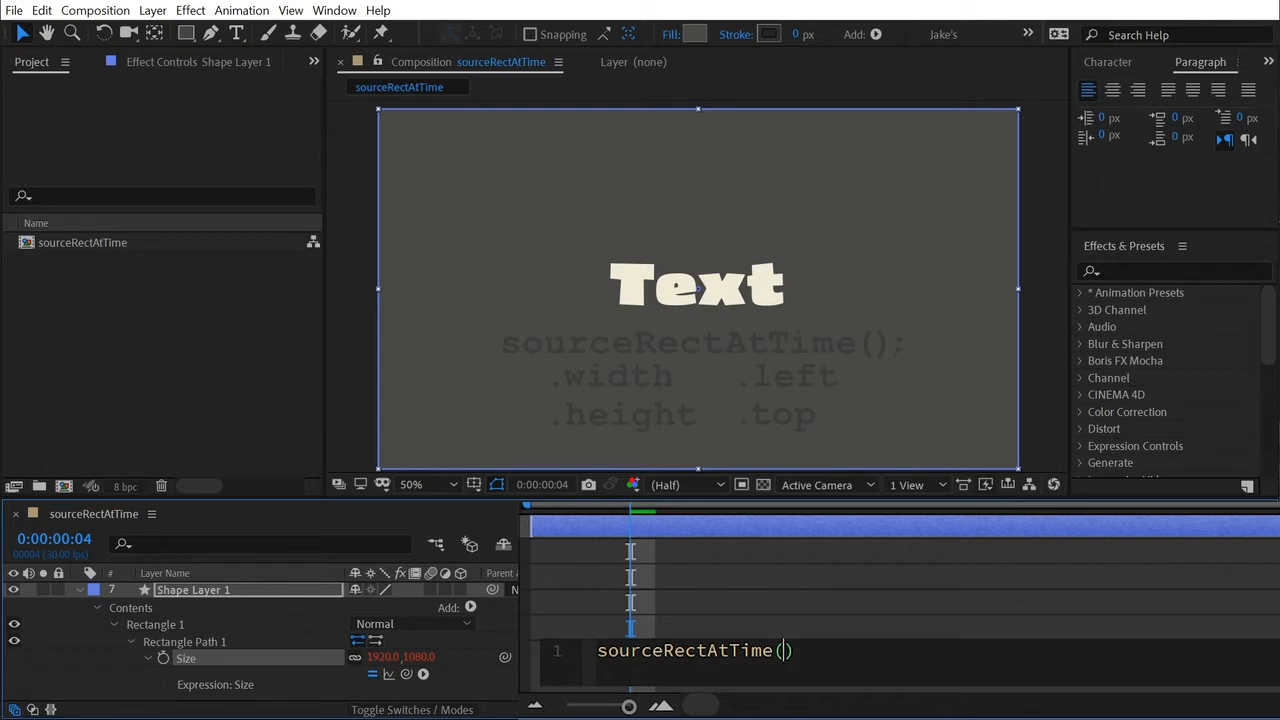
pyautogui.press('Right')
pyautogui.write('.')
pyautogui.write('width')
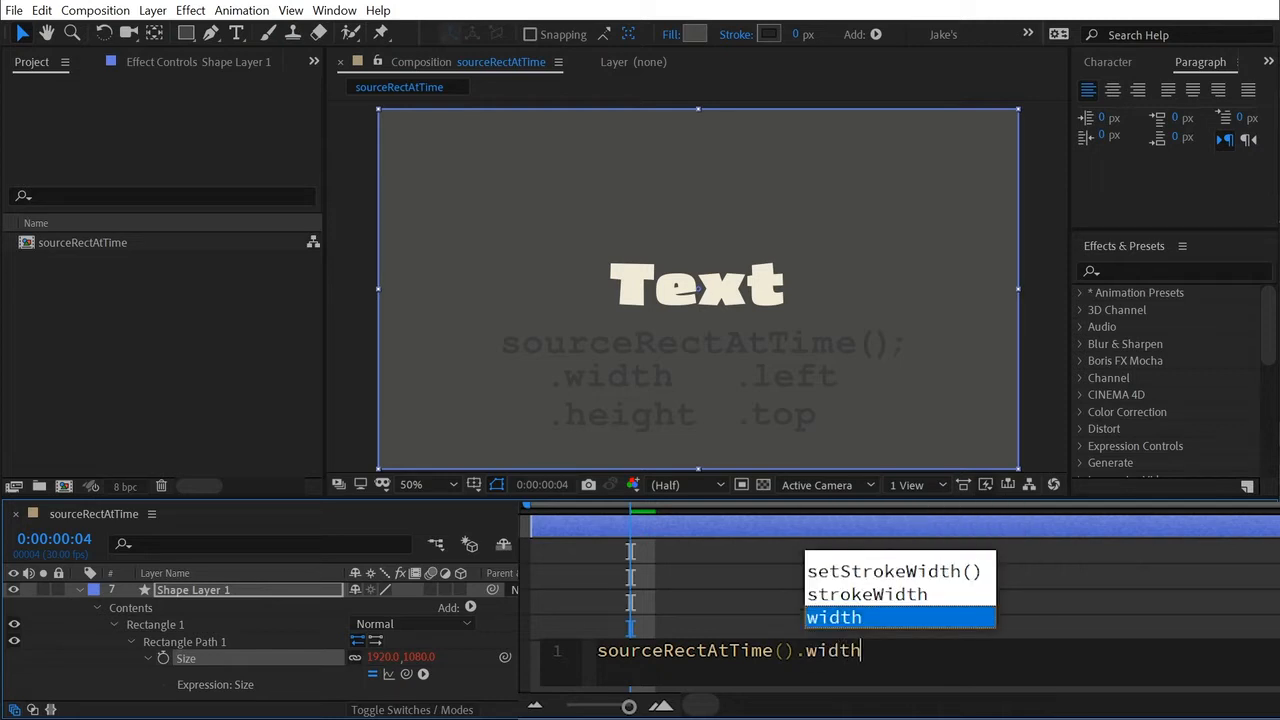
pyautogui.write(';')
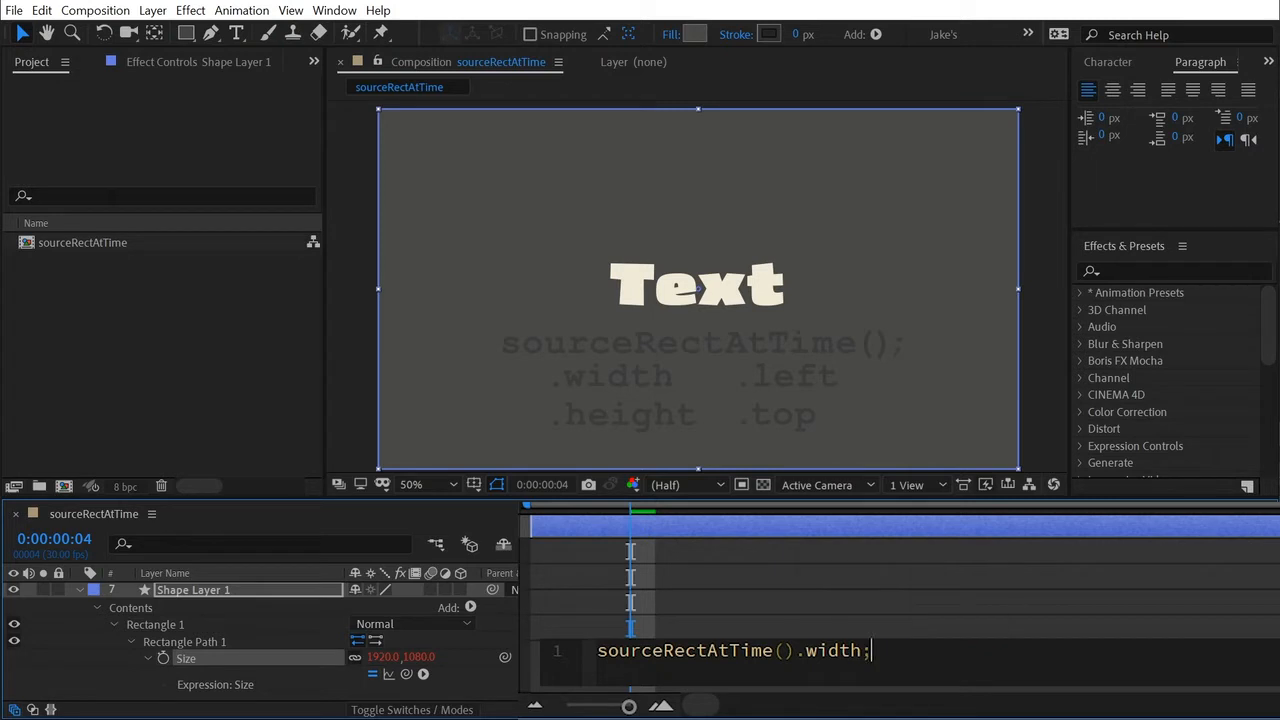
pyautogui.click(843, 593)
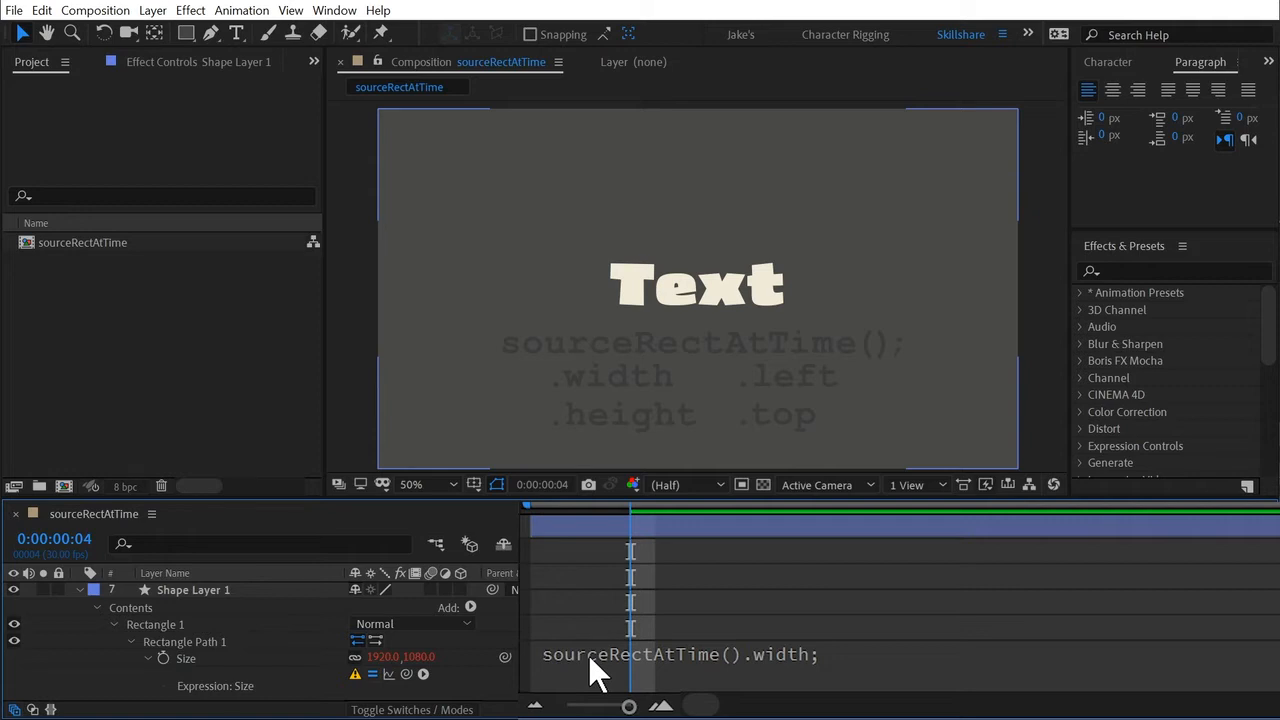
# Enlarge the timeline area to show the shape layer together with its Size expression, and select the "Text" layer above it.
pyautogui.scroll(1, 585, 640)
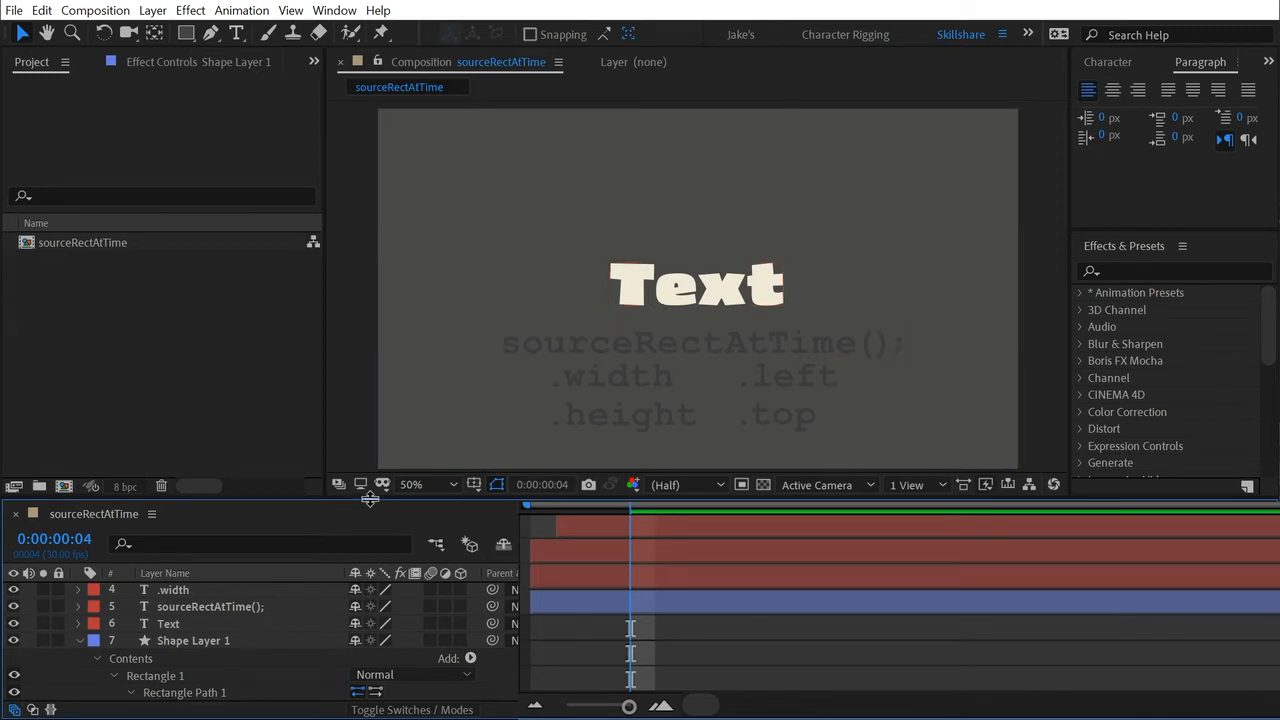
pyautogui.moveTo(366, 502); pyautogui.dragTo(372, 408)
pyautogui.click(170, 551)
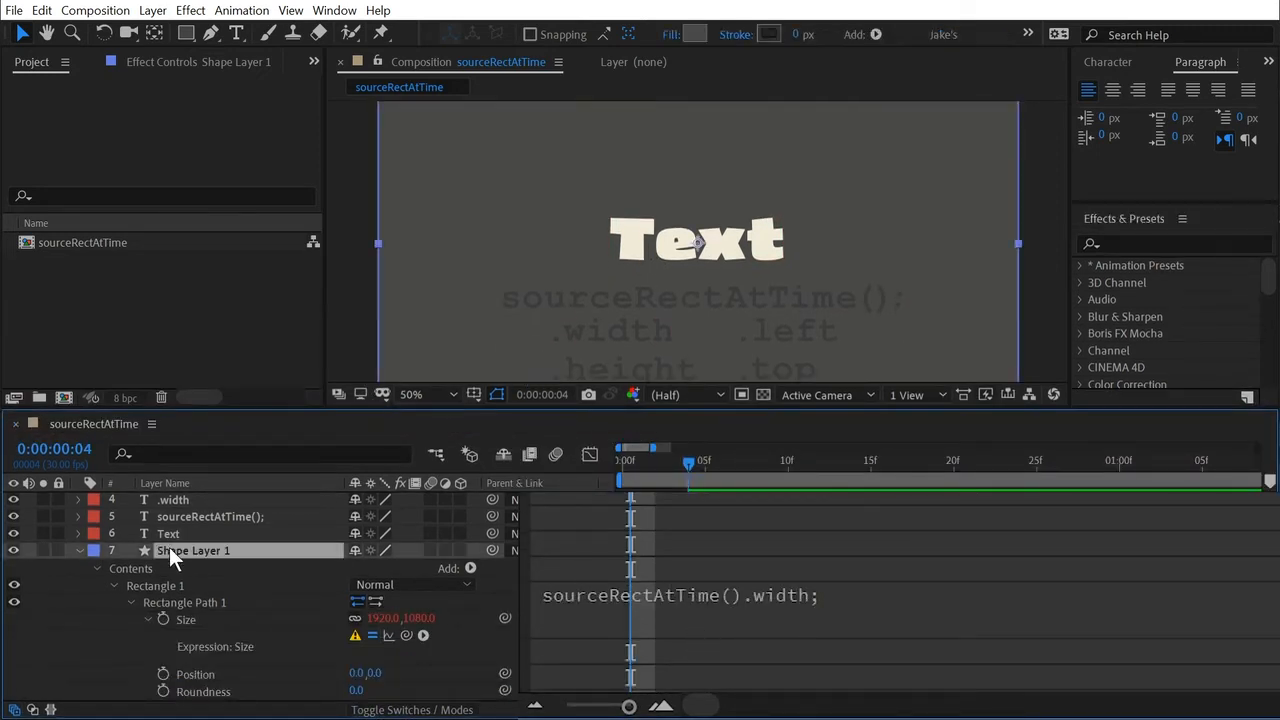
pyautogui.click(177, 535)
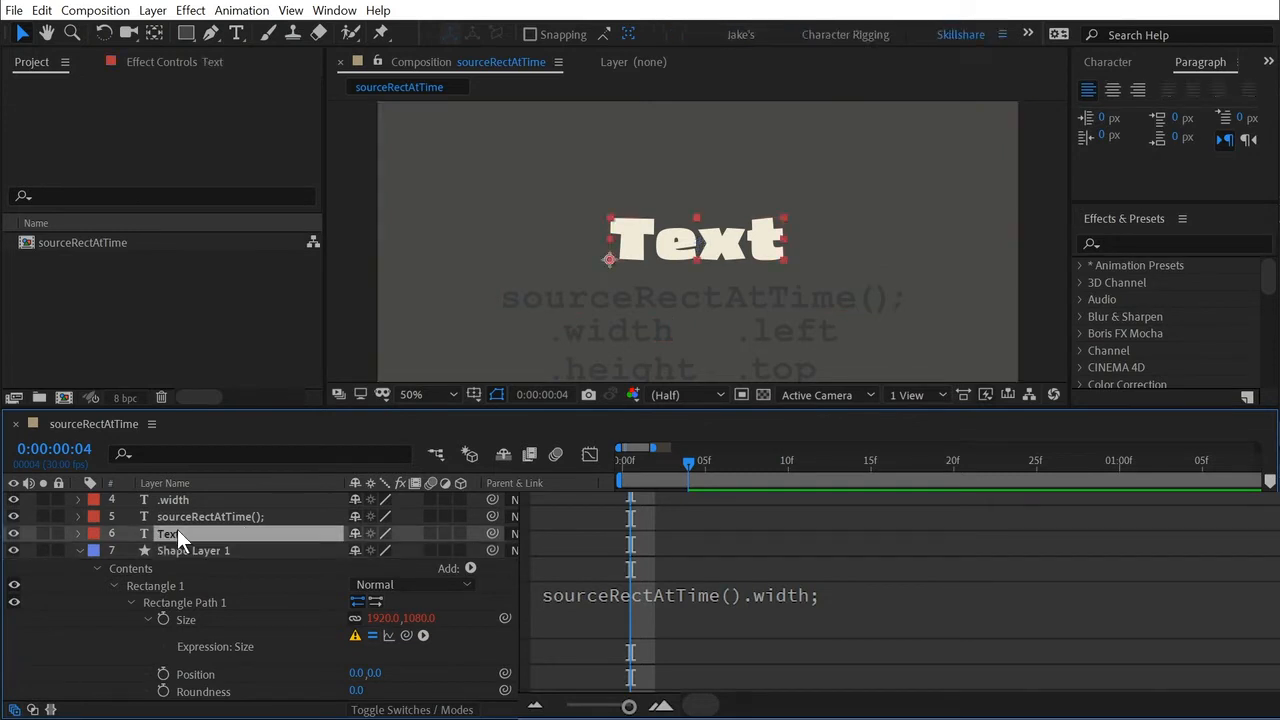
# Declare var txt = thisComp.layer("Text"); on a new first line of the rectangle's Size expression, linking it to the "Text" layer.
pyautogui.click(612, 622)
pyautogui.click(600, 594)
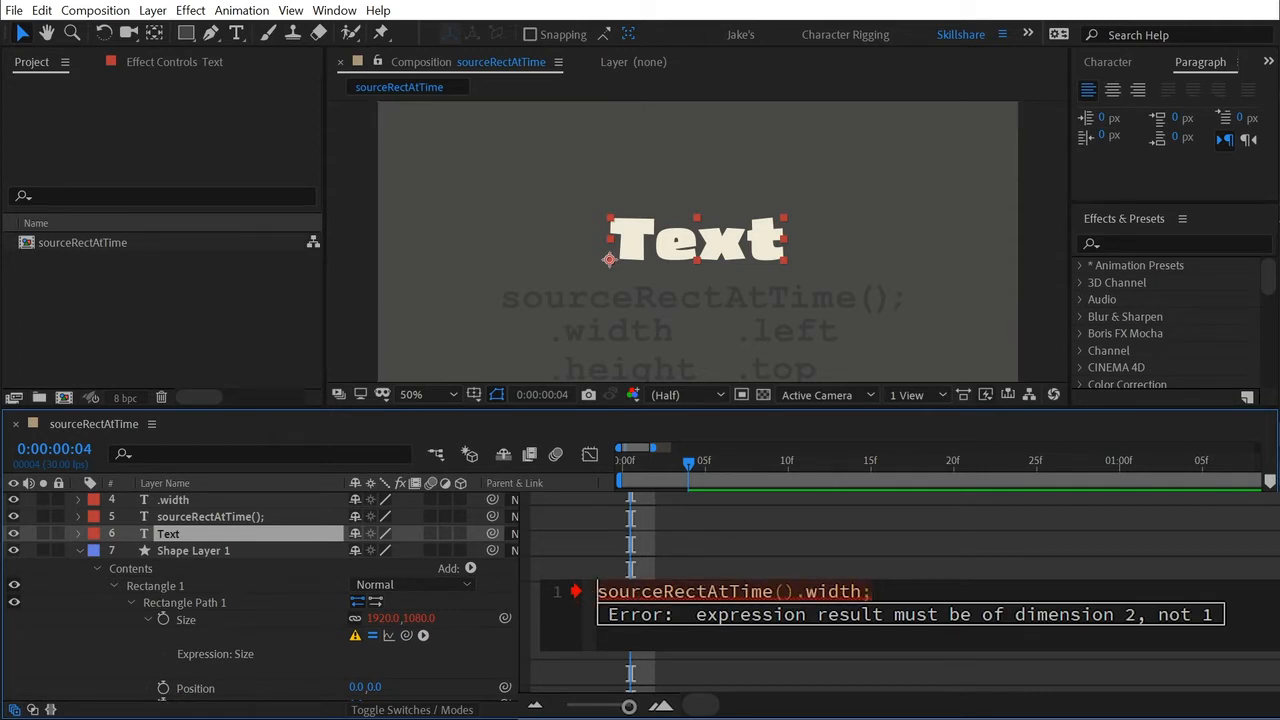
pyautogui.press('Return')
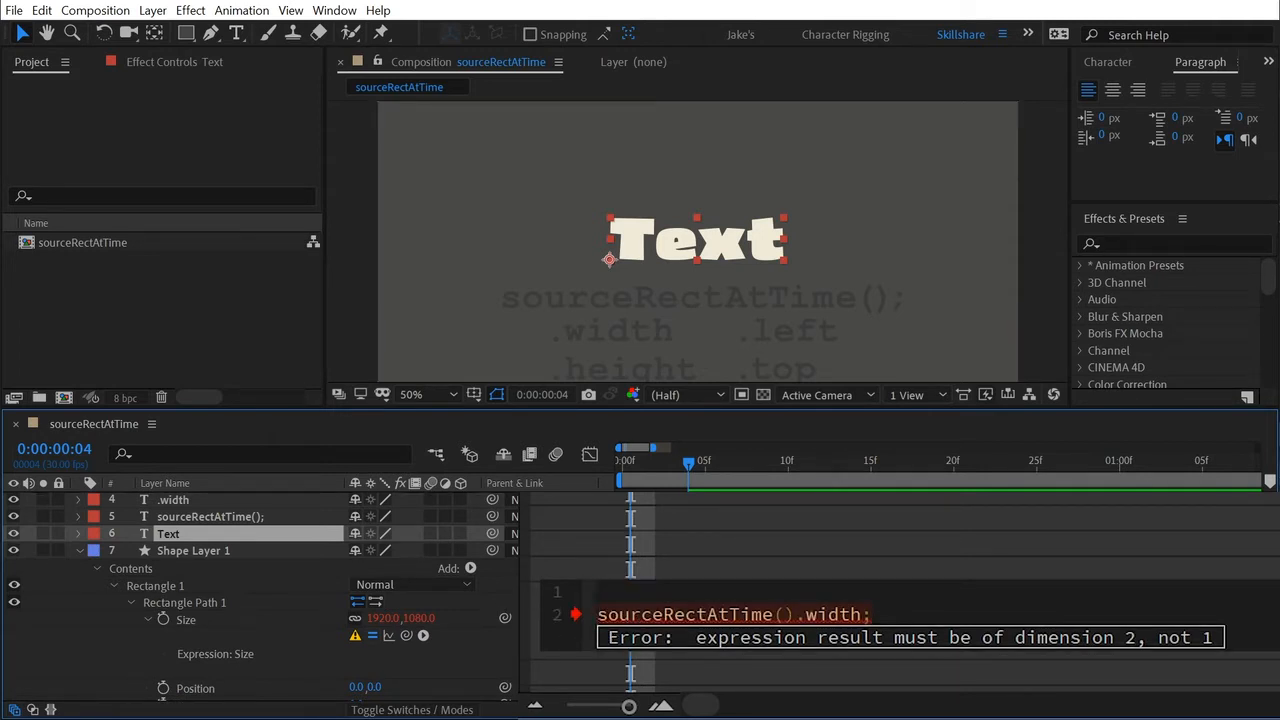
pyautogui.press('Up')
pyautogui.write('var txt')
pyautogui.write('=')
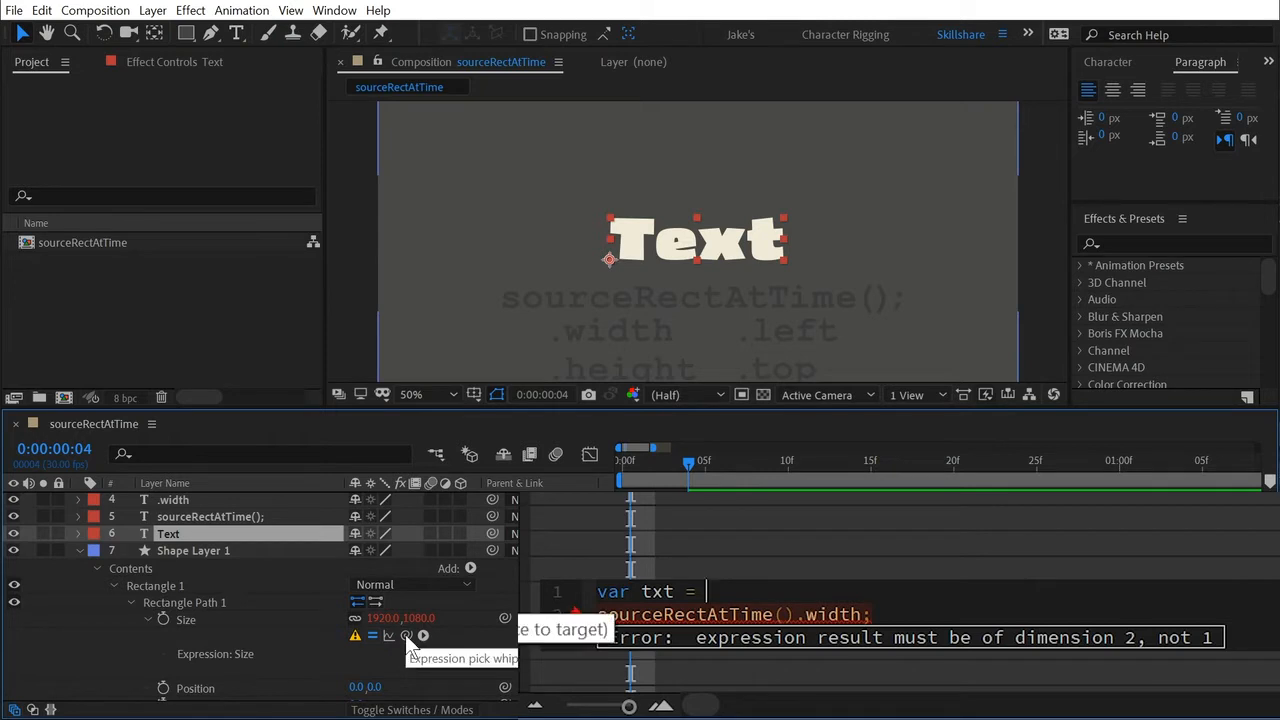
pyautogui.moveTo(405, 634); pyautogui.dragTo(200, 530)
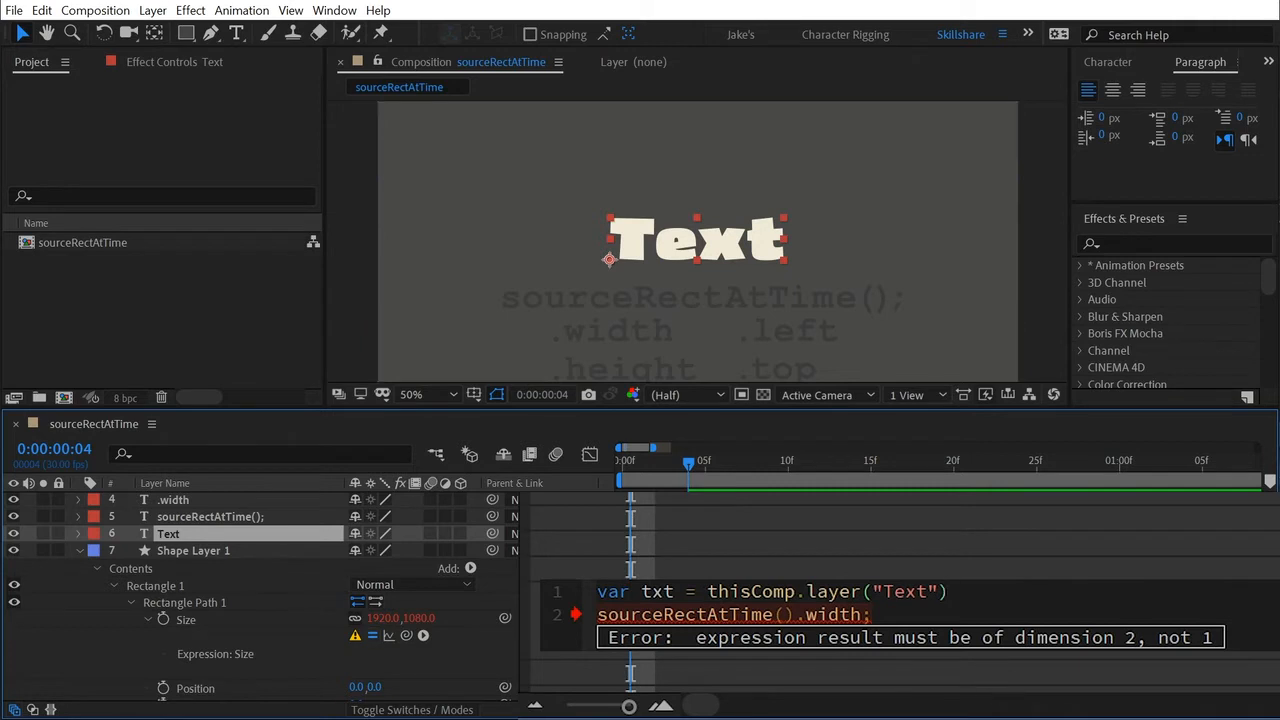
pyautogui.write(';')
# Prefix the second line with txt. so it reads txt.sourceRectAtTime().width; and apply the Size expression.
pyautogui.click(606, 615)
pyautogui.press('Left')
pyautogui.write('txt.')
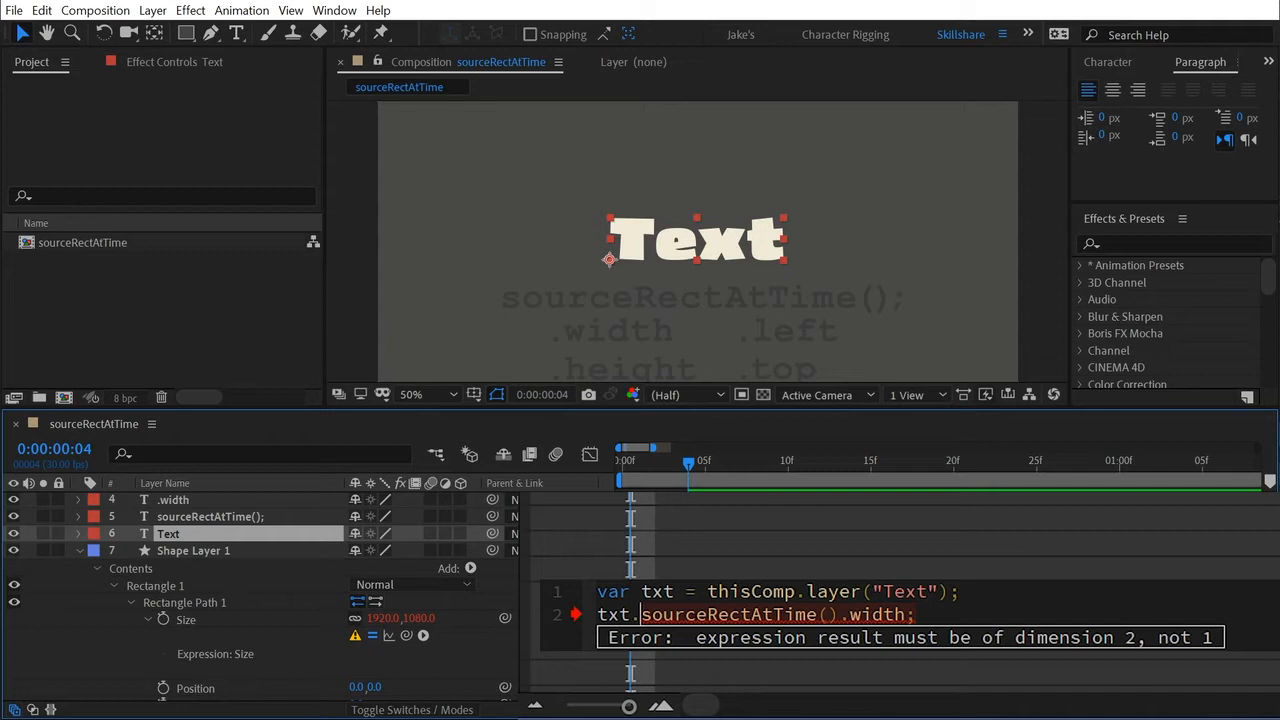
pyautogui.press('Left')
pyautogui.click(518, 614)
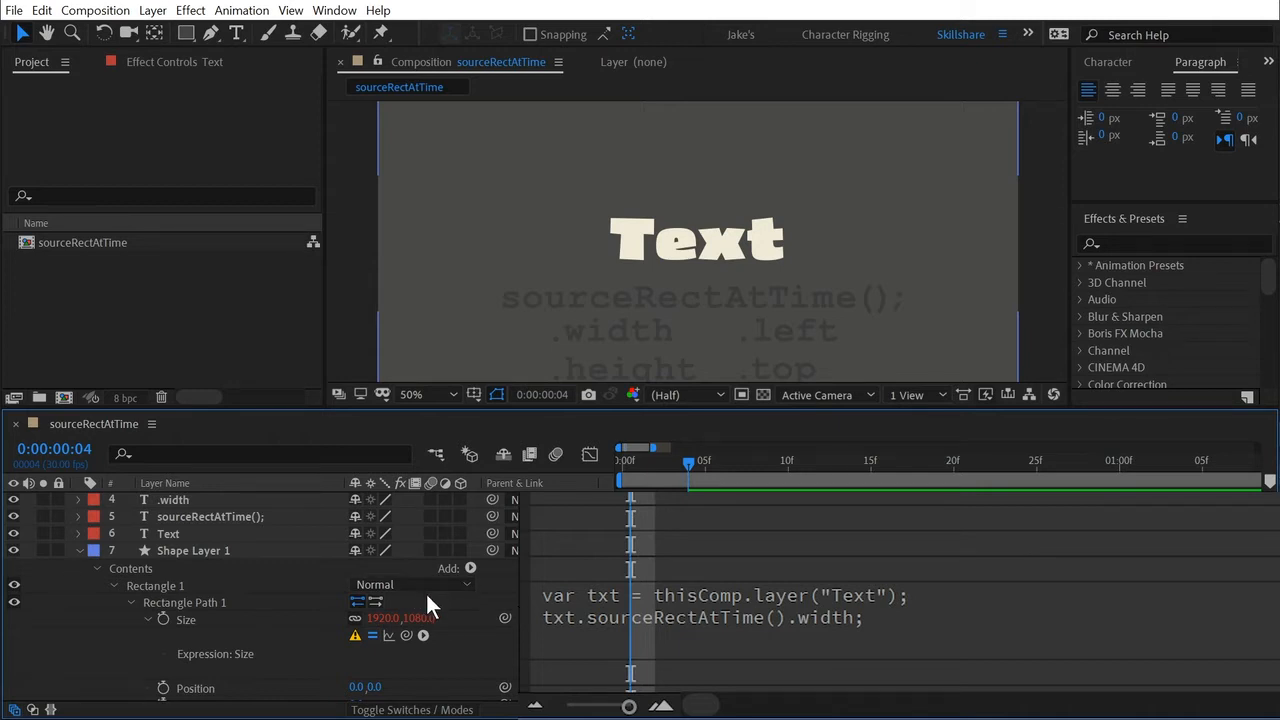
# Review the error details for the Size expression, keeping the composition text in view, and dismiss the message.
pyautogui.click(355, 636)
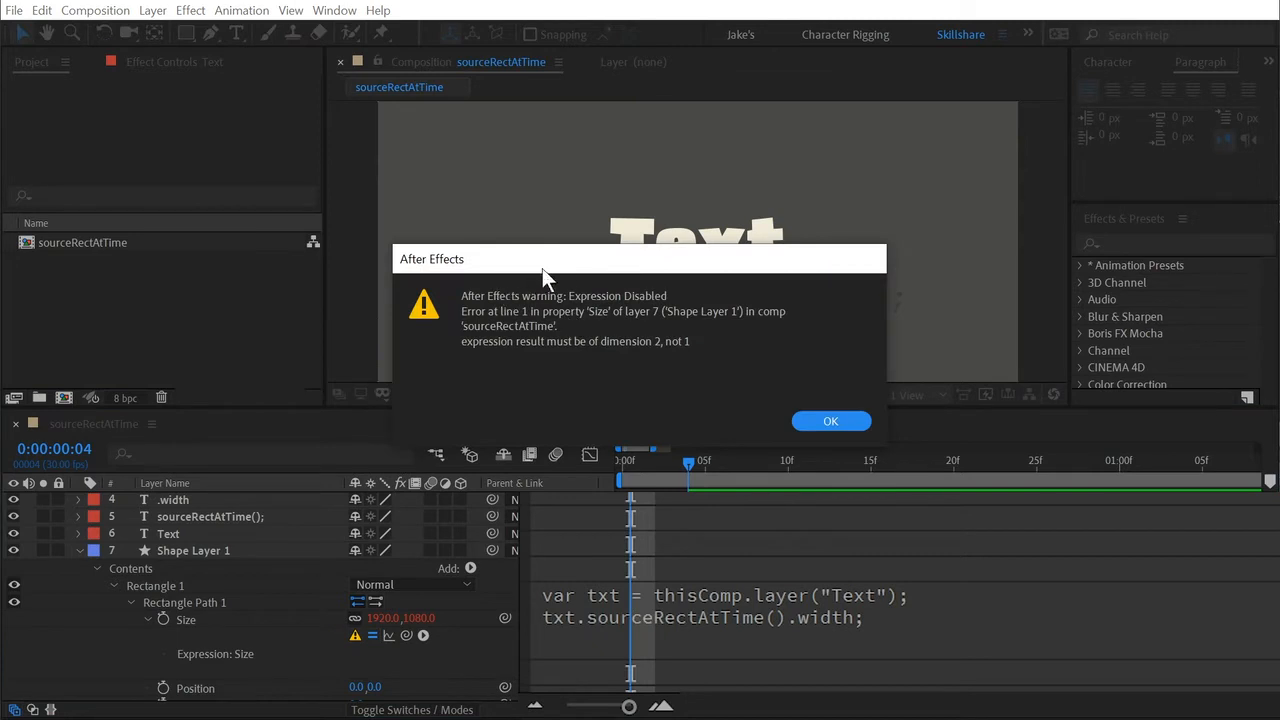
pyautogui.moveTo(542, 268); pyautogui.dragTo(790, 326)
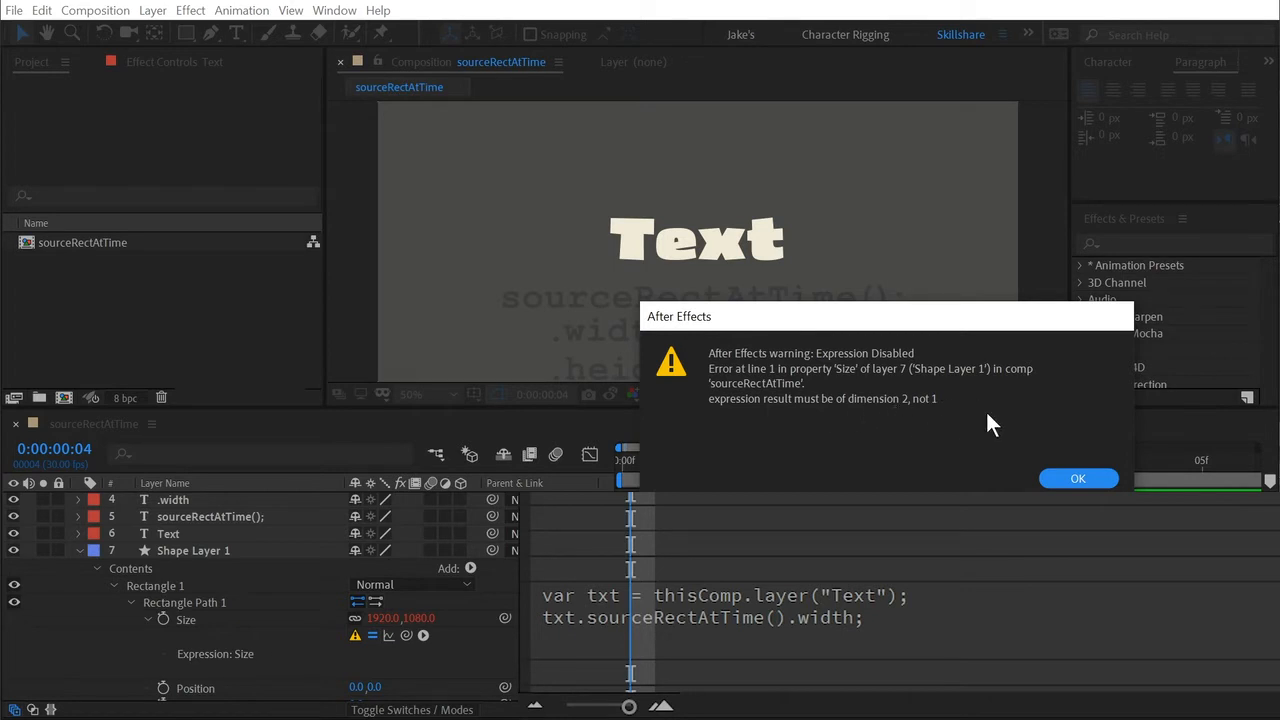
pyautogui.click(1071, 479)
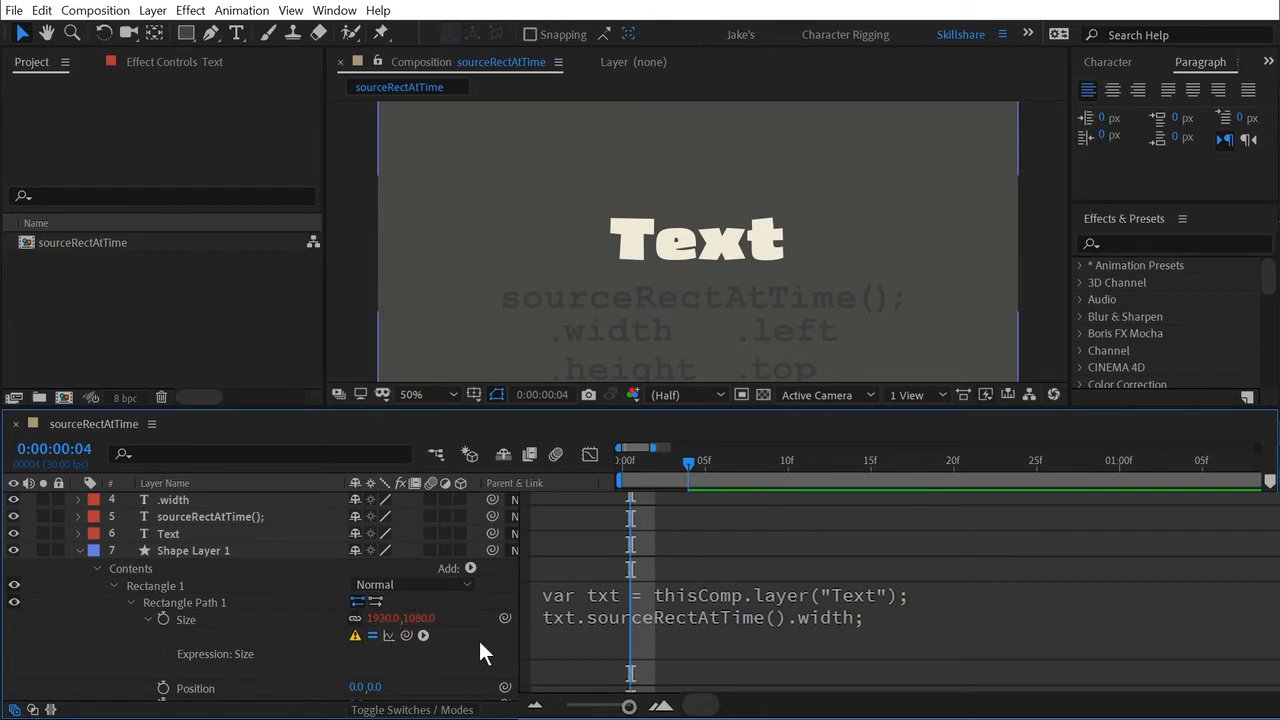
# Replace the second line of the Size expression with the two-value array [400,150]; and apply it.
pyautogui.click(760, 612)
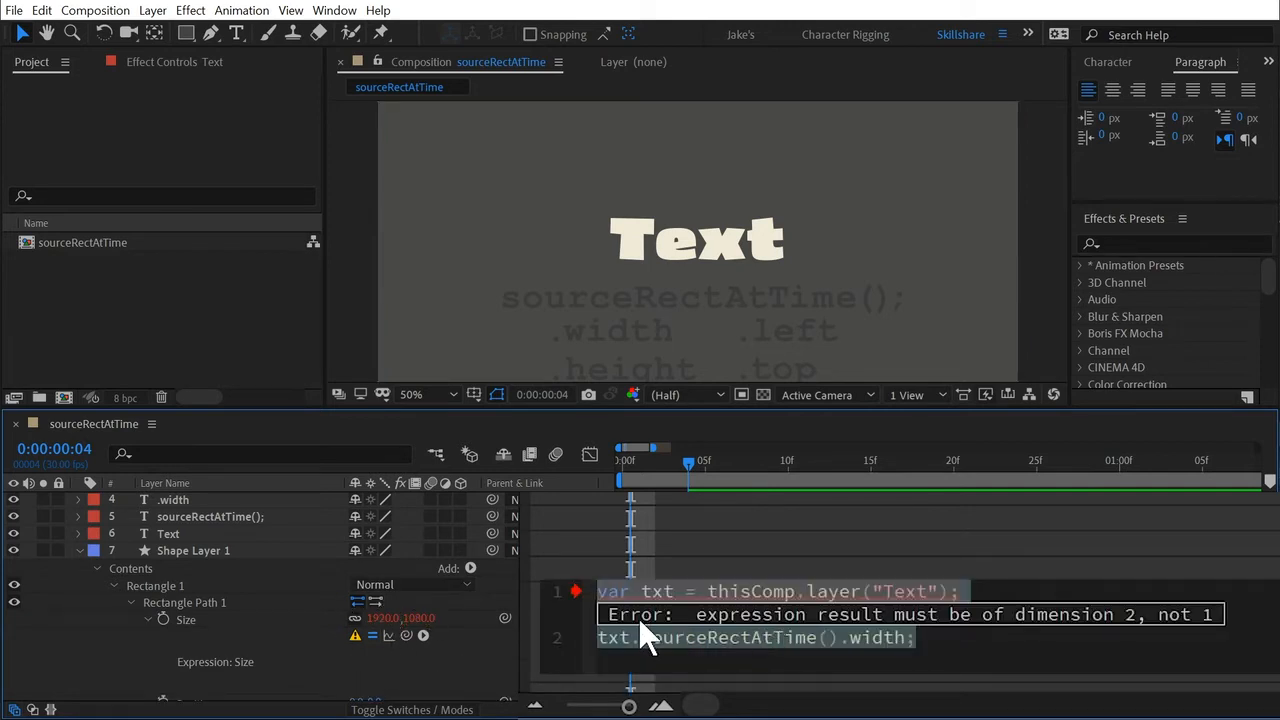
pyautogui.doubleClick(614, 637)
pyautogui.tripleClick(610, 640)
pyautogui.hotkey('ctrl', 'c')
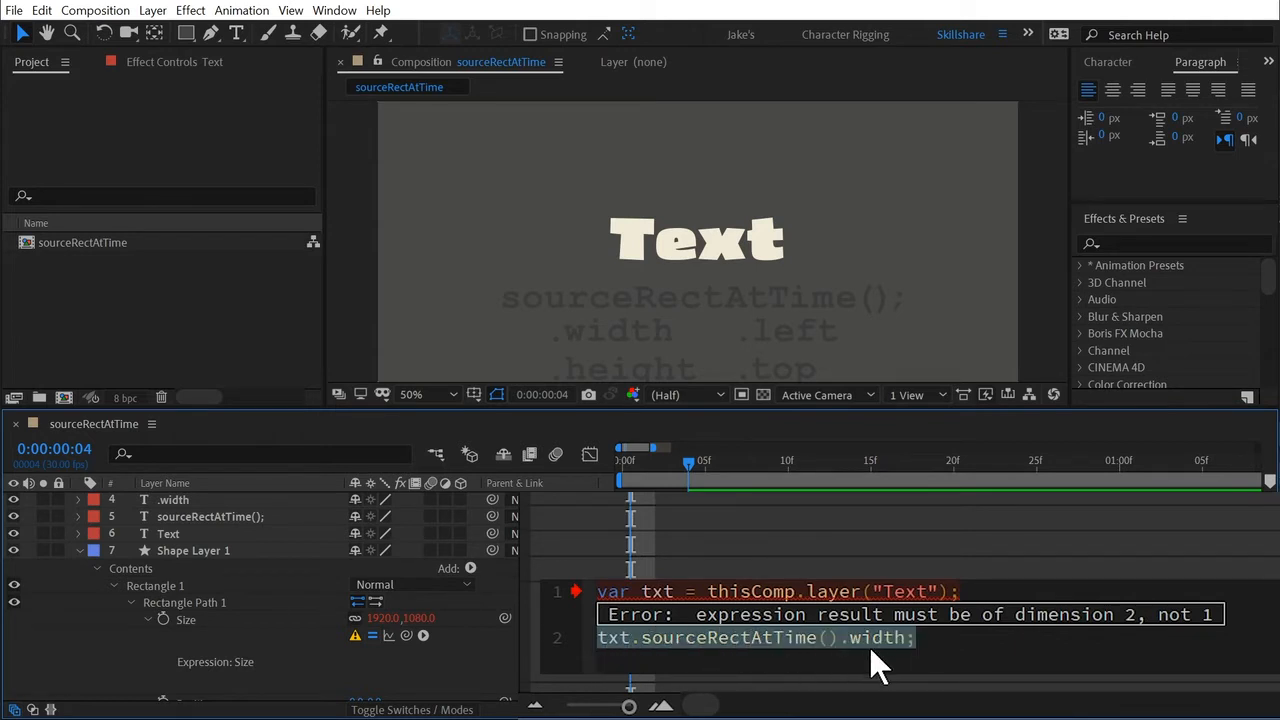
pyautogui.press('BackSpace')
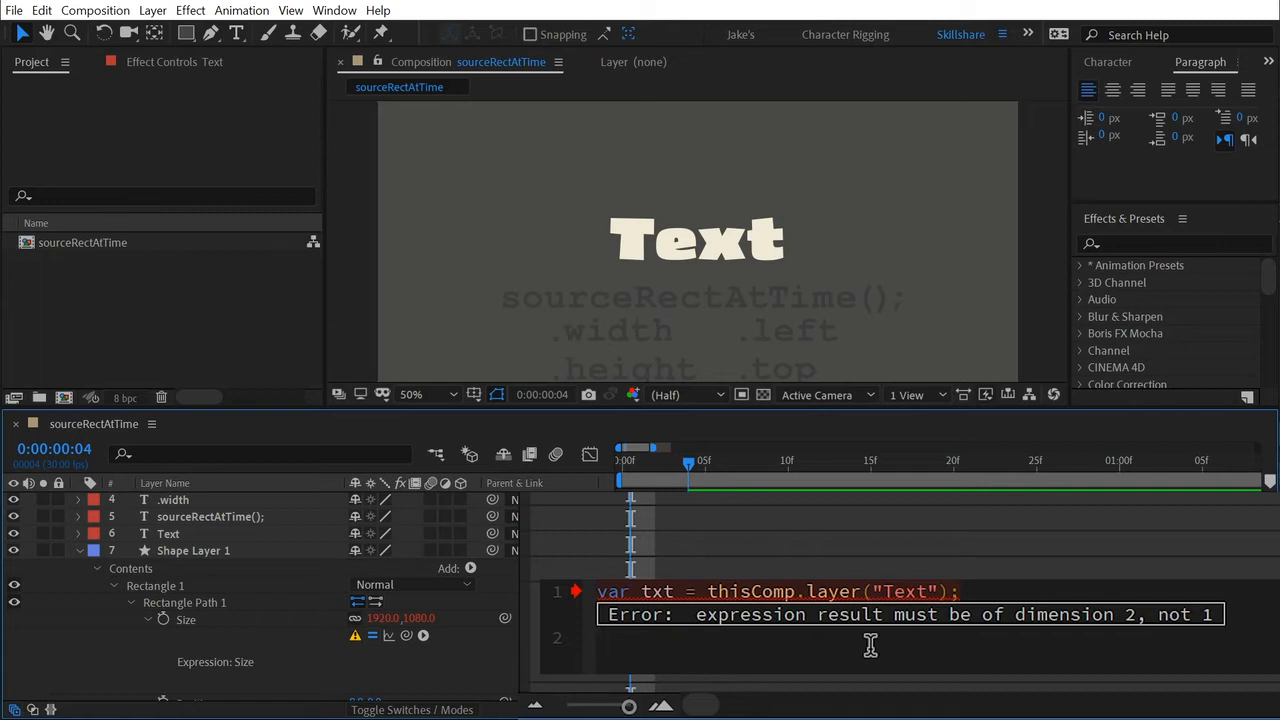
pyautogui.write('[')
pyautogui.write('400,150')
pyautogui.press('Right')
pyautogui.write(';')
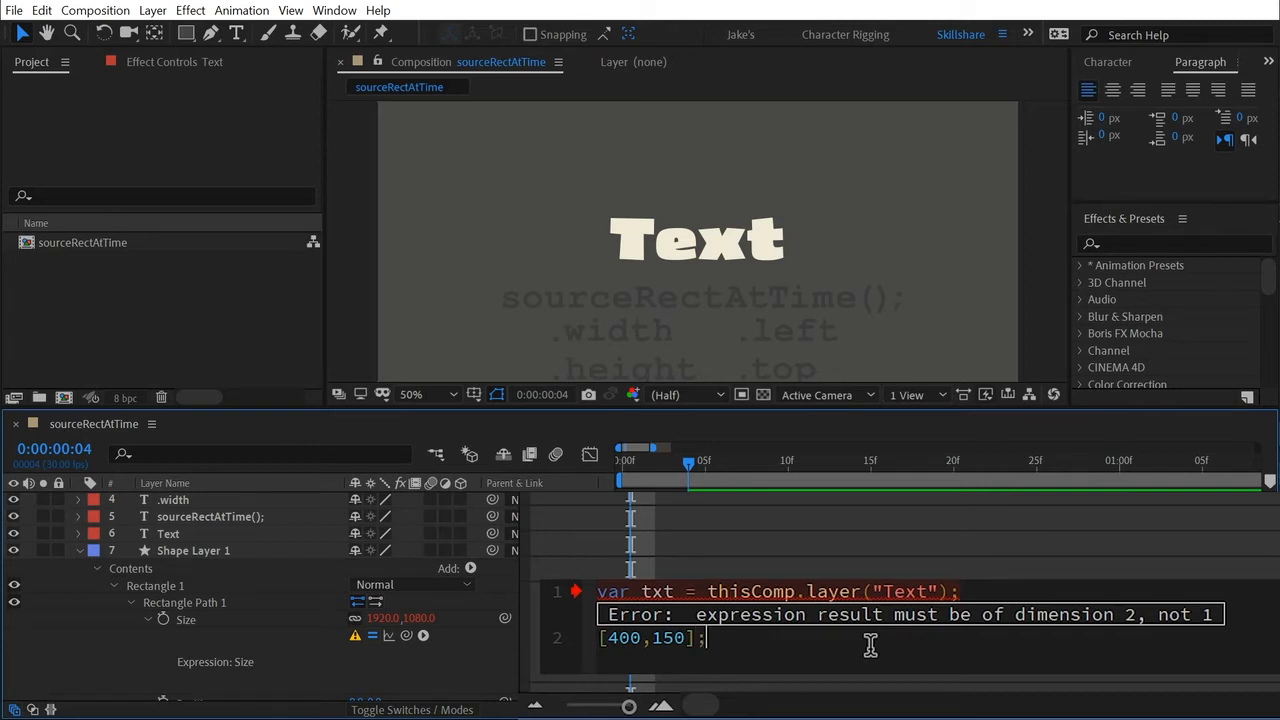
pyautogui.click(509, 654)
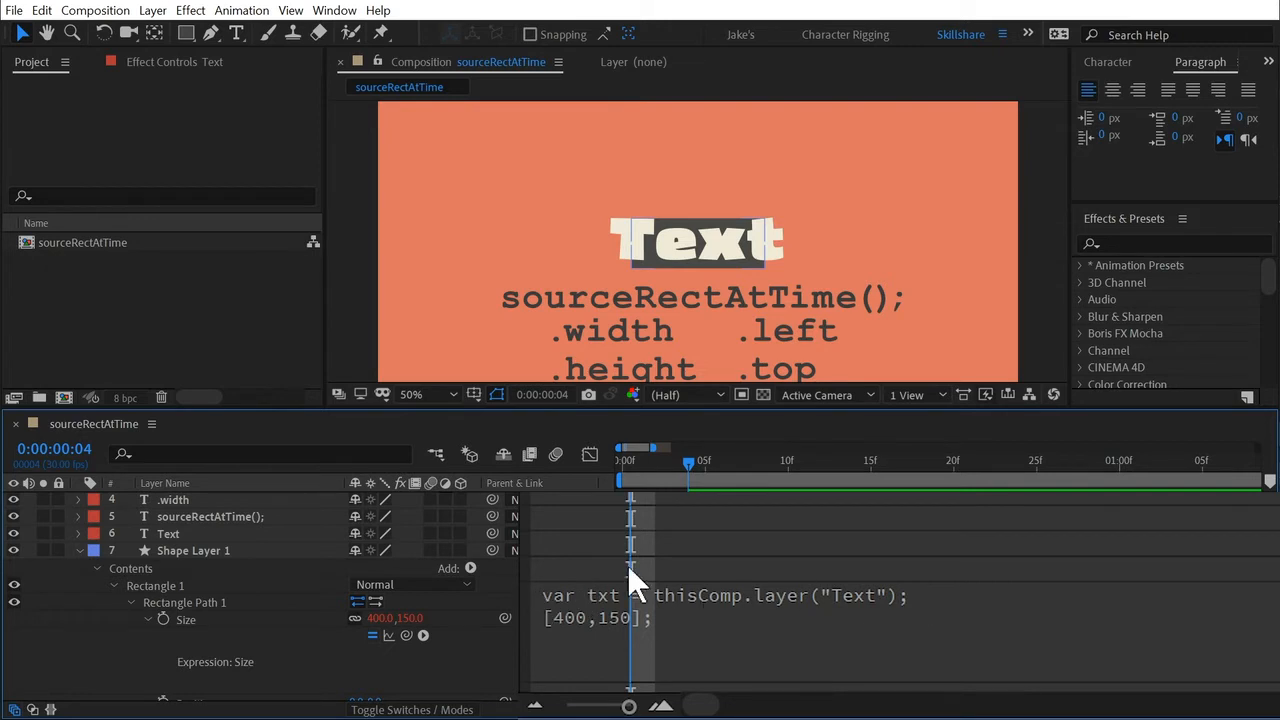
# Replace 400 in the Size array with txt.sourceRectAtTime().width, insert a blank line above the array, and apply the expression.
pyautogui.click(627, 629)
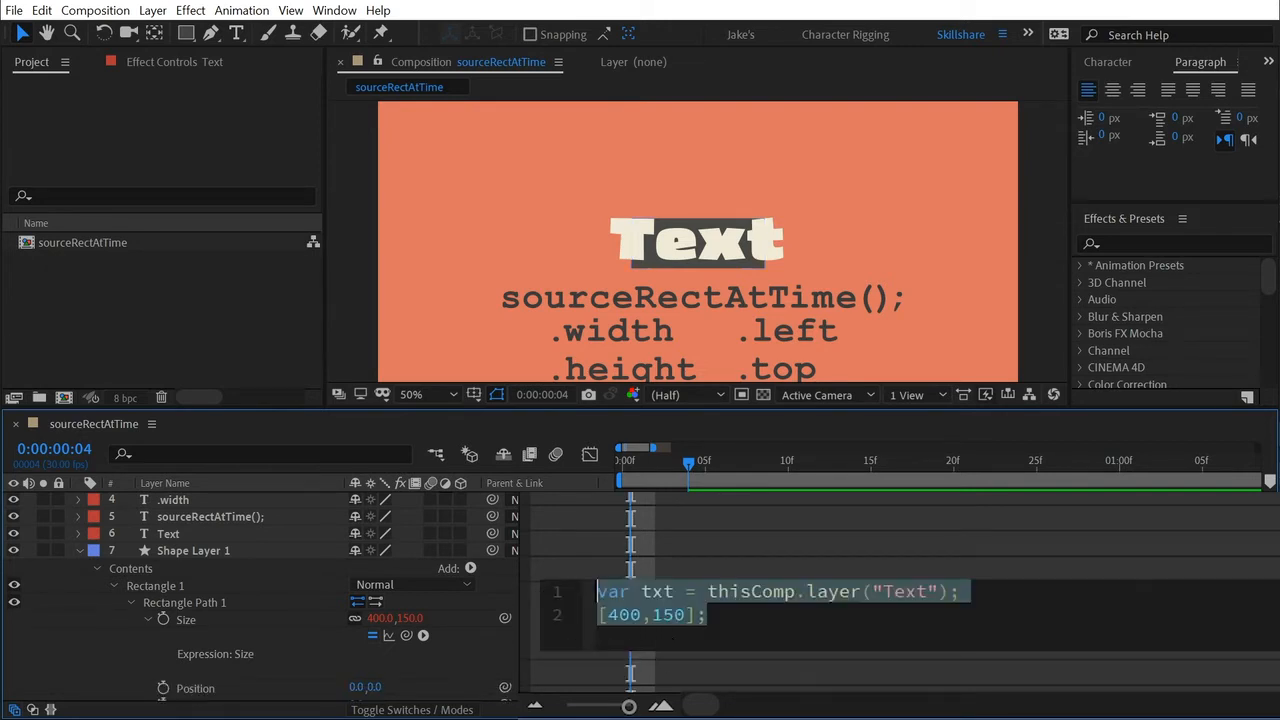
pyautogui.click(613, 615)
pyautogui.click(598, 615)
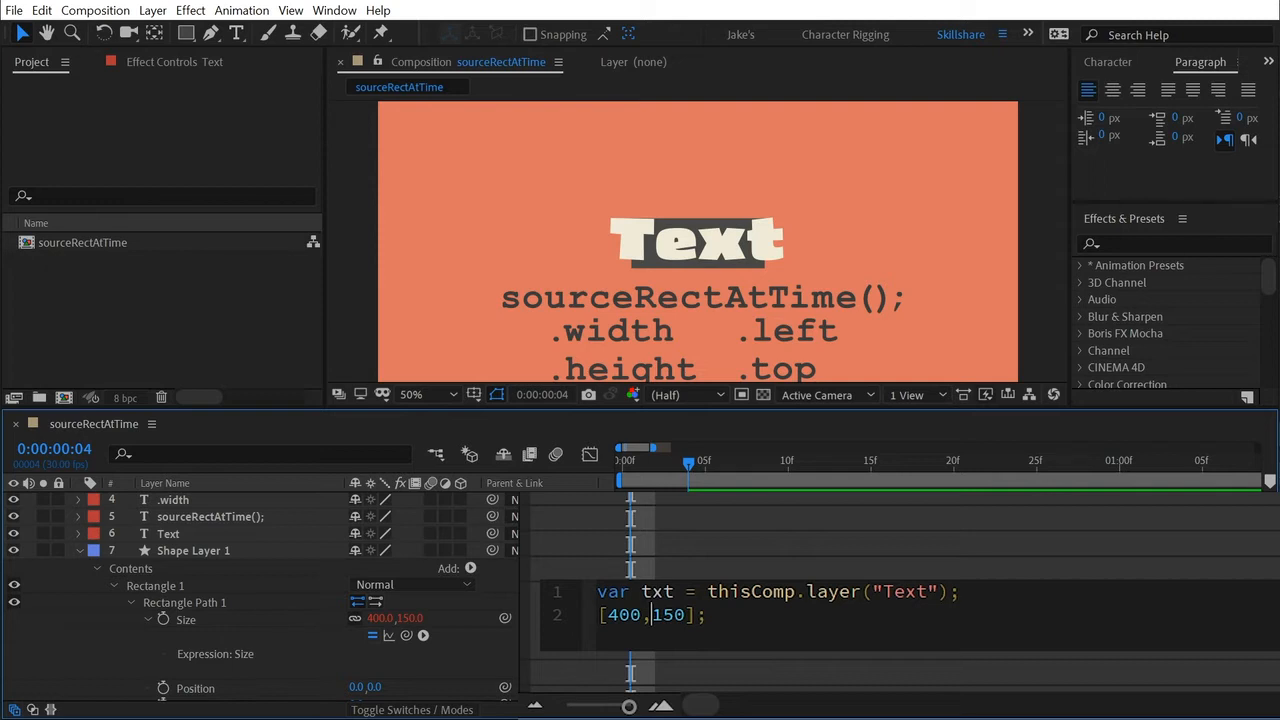
pyautogui.moveTo(608, 615); pyautogui.dragTo(642, 615)
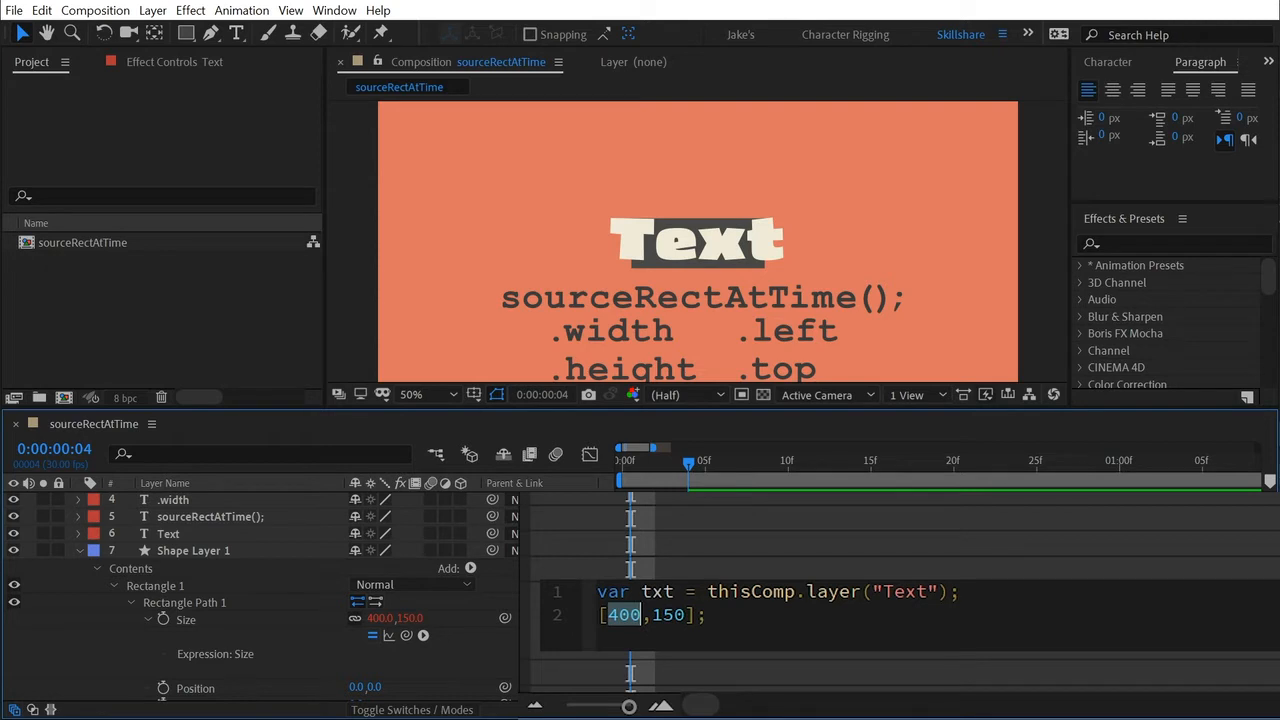
pyautogui.hotkey('ctrl', 'v')
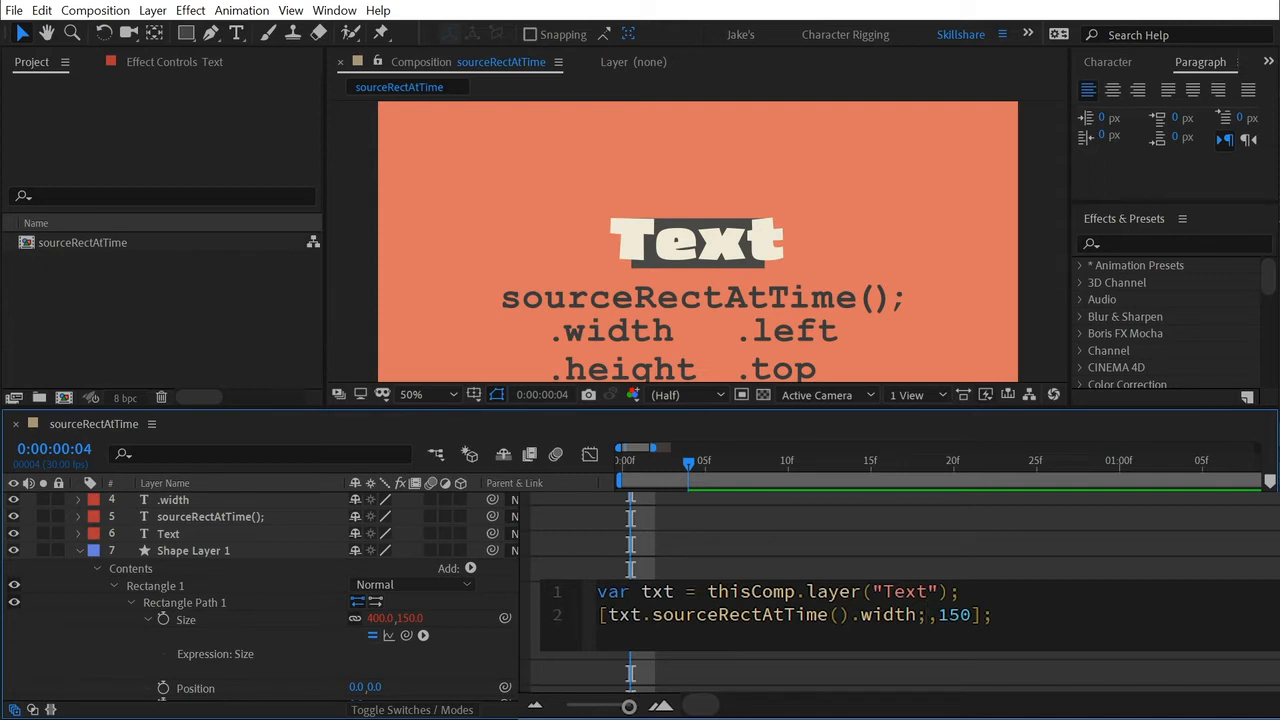
pyautogui.press('BackSpace')
pyautogui.click(598, 615)
pyautogui.press('Return')
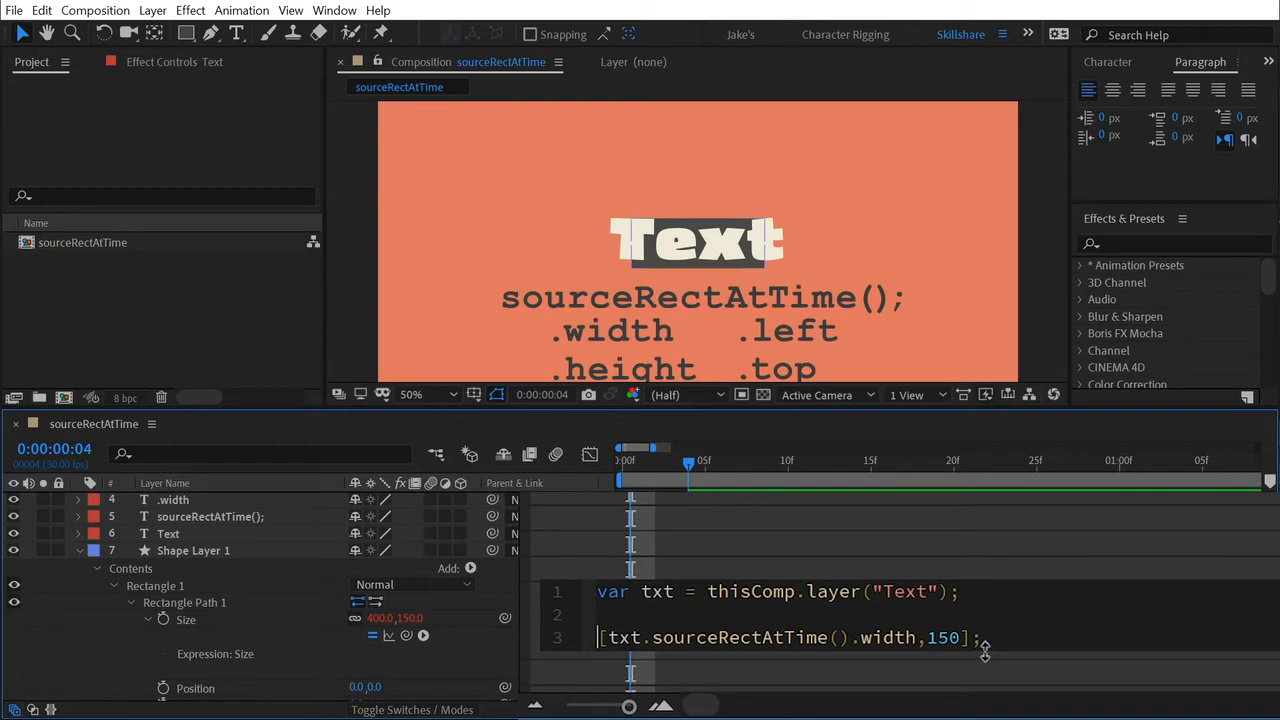
pyautogui.click(448, 673)
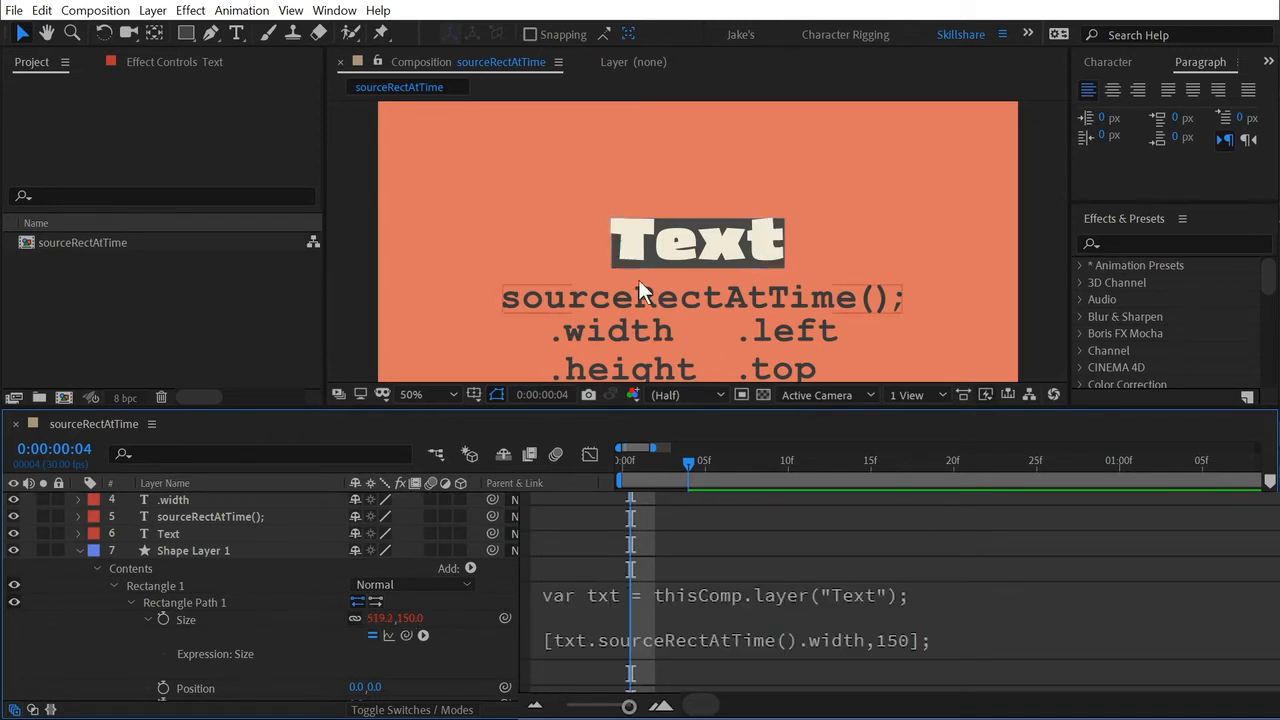
# Move the shape layer slightly up and left so the rectangle's side edges line up with the word "Text".
pyautogui.scroll(4, 638, 279)
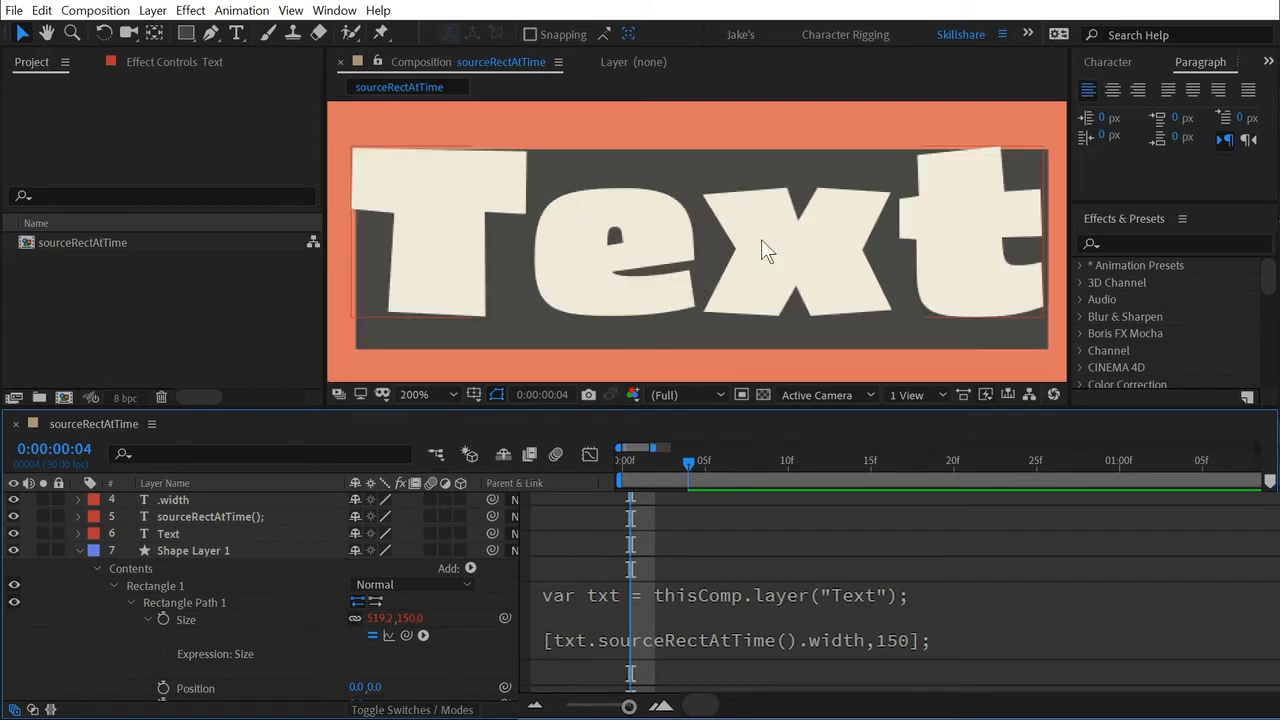
pyautogui.click(388, 341)
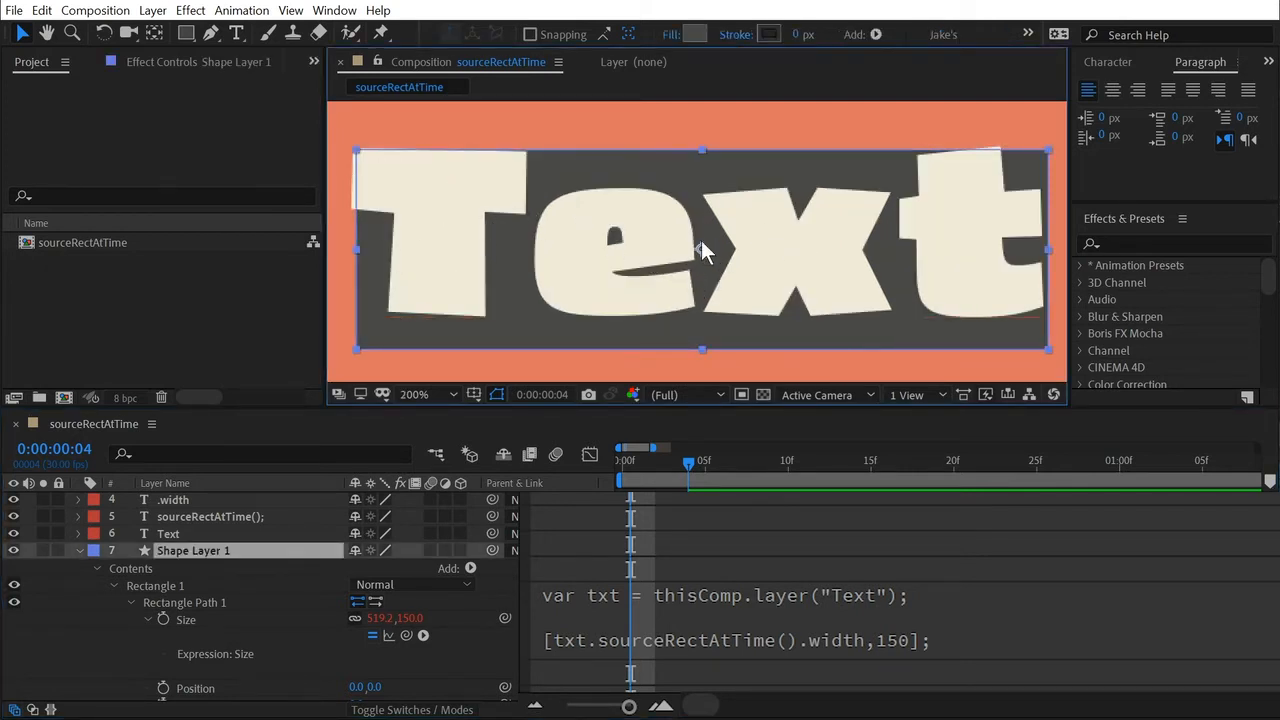
pyautogui.moveTo(701, 241)
pyautogui.mouseDown()
pyautogui.moveTo(689, 234)
pyautogui.moveTo(718, 238)
pyautogui.moveTo(696, 235)
pyautogui.mouseUp()
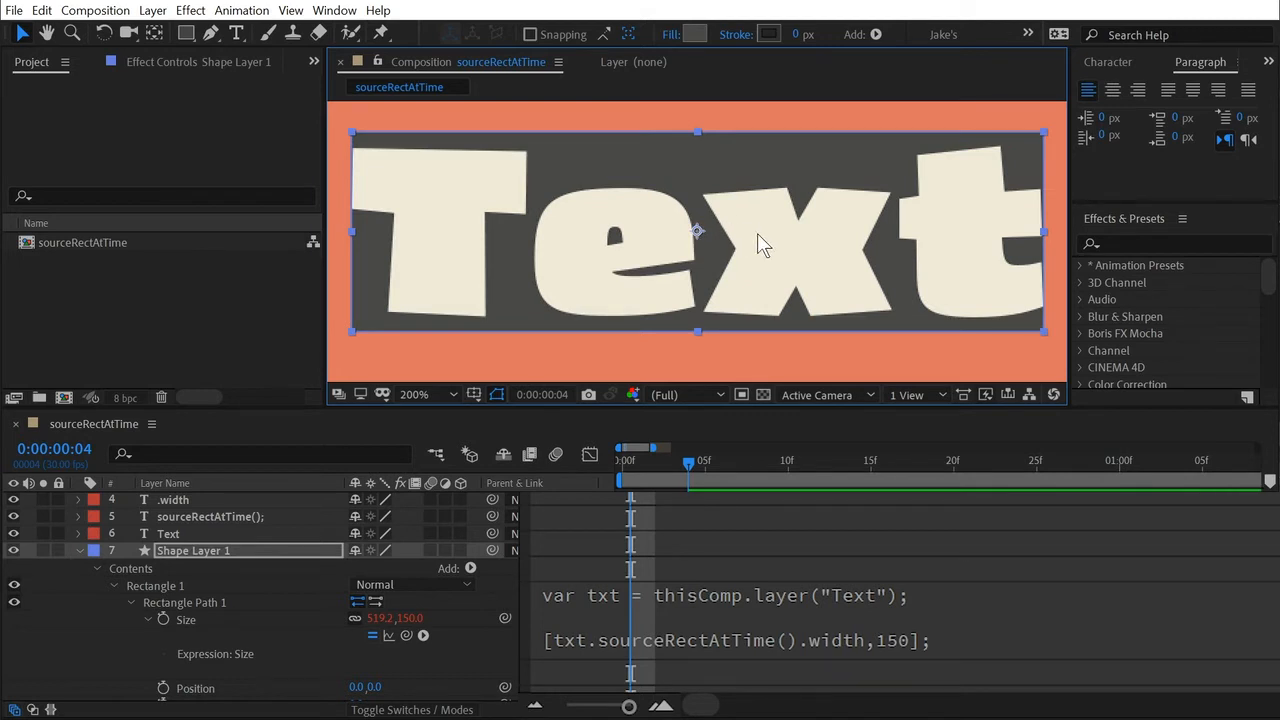
pyautogui.click(933, 527)
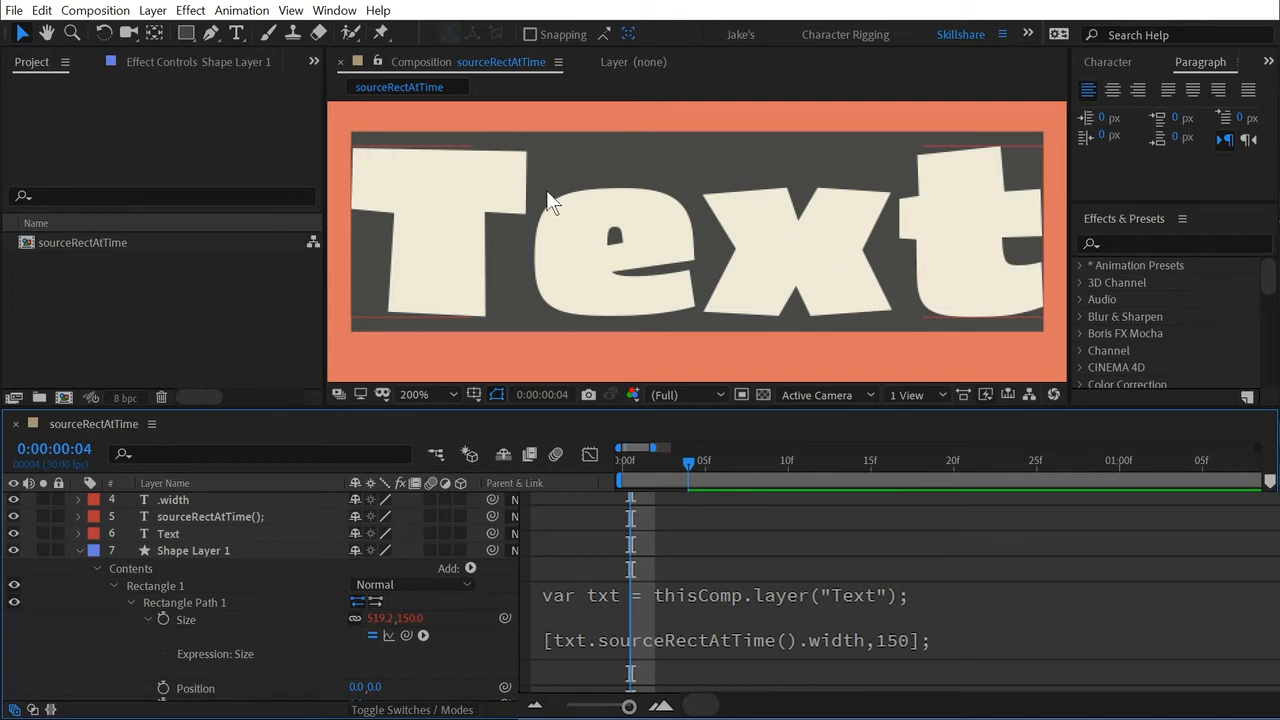
pyautogui.press(',')
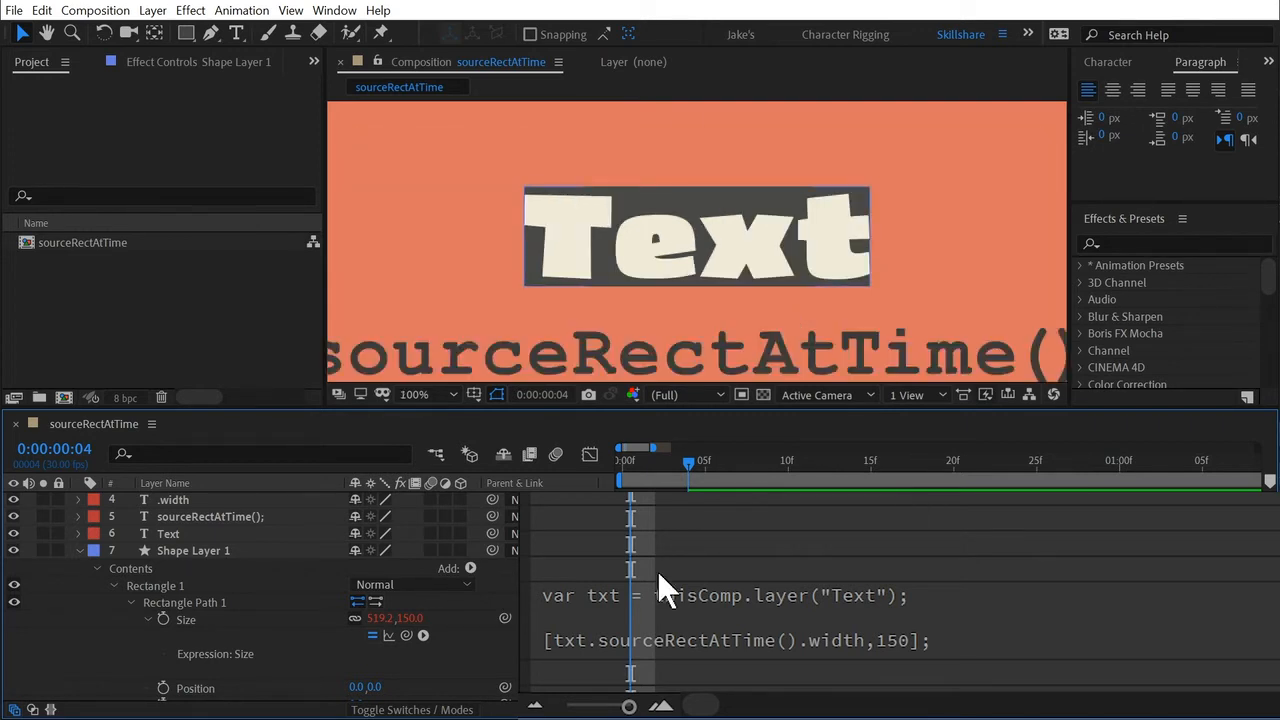
# Replace 150 in the Size array with txt.sourceRectAtTime().height, reusing the width code, and apply the expression.
pyautogui.click(658, 580)
pyautogui.click(769, 630)
pyautogui.click(960, 637)
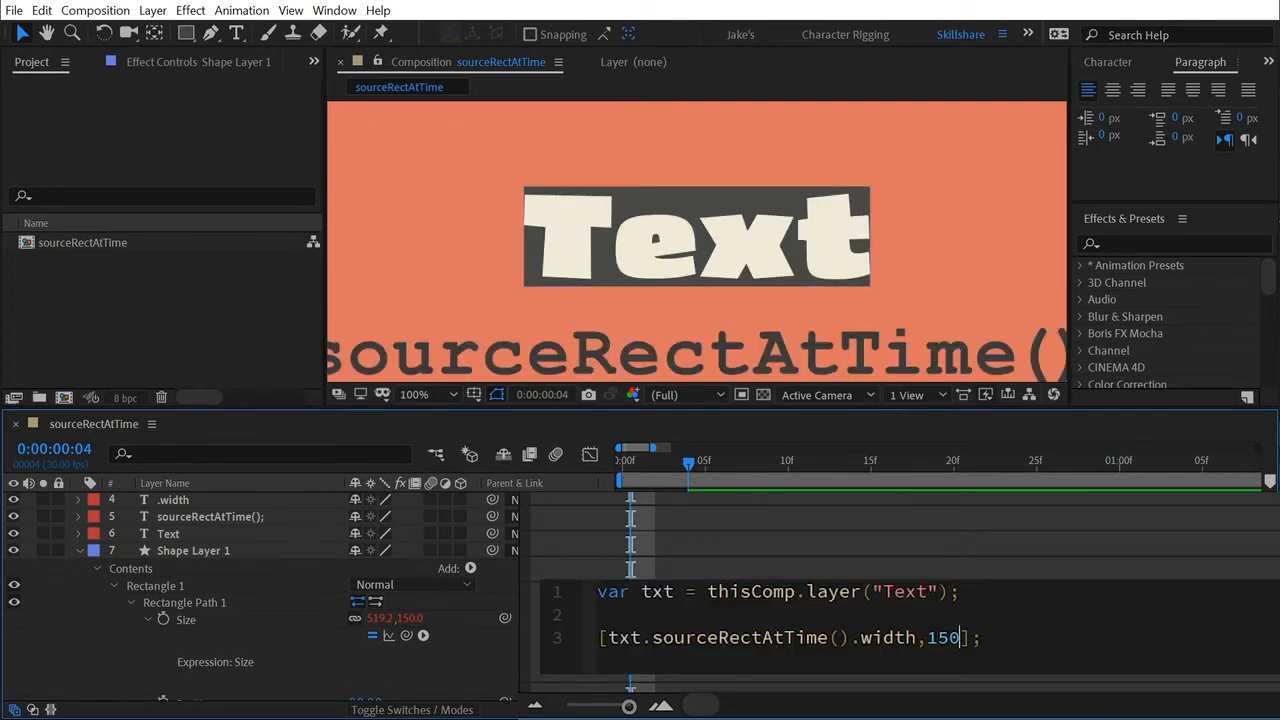
pyautogui.click(915, 637)
pyautogui.moveTo(915, 637); pyautogui.dragTo(609, 637)
pyautogui.hotkey('ctrl', 'c')
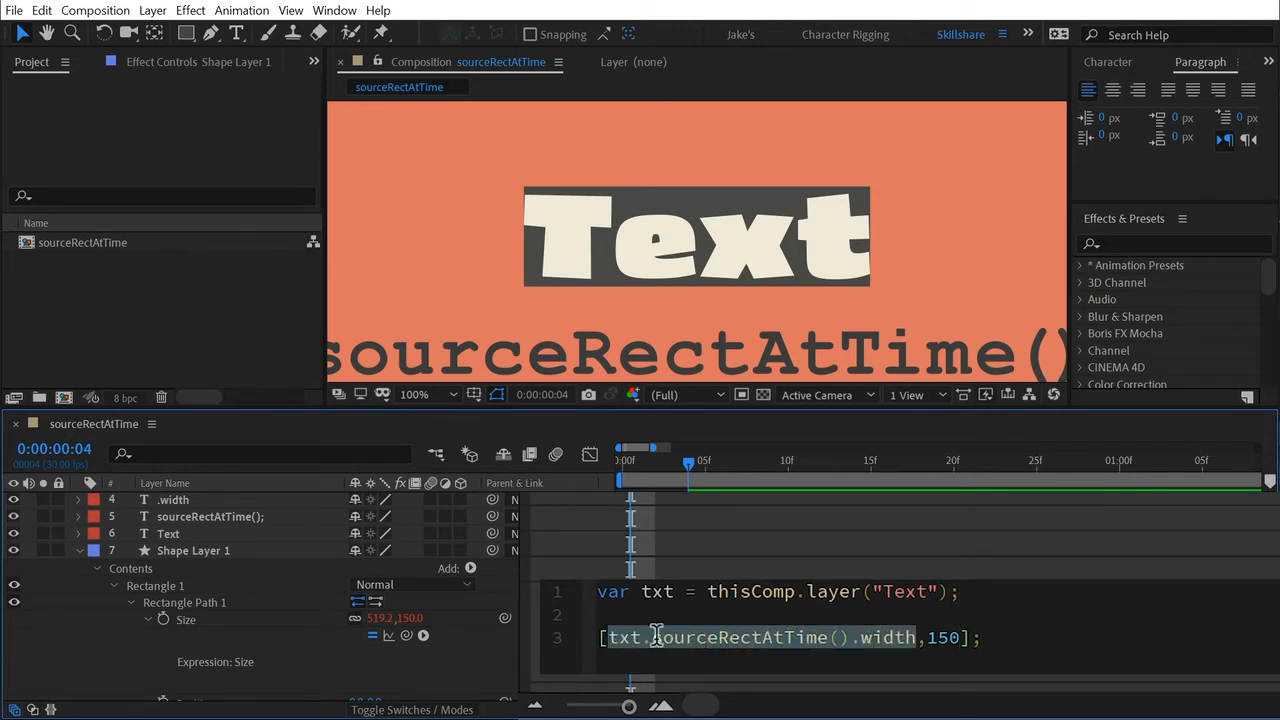
pyautogui.click(599, 614)
pyautogui.doubleClick(943, 637)
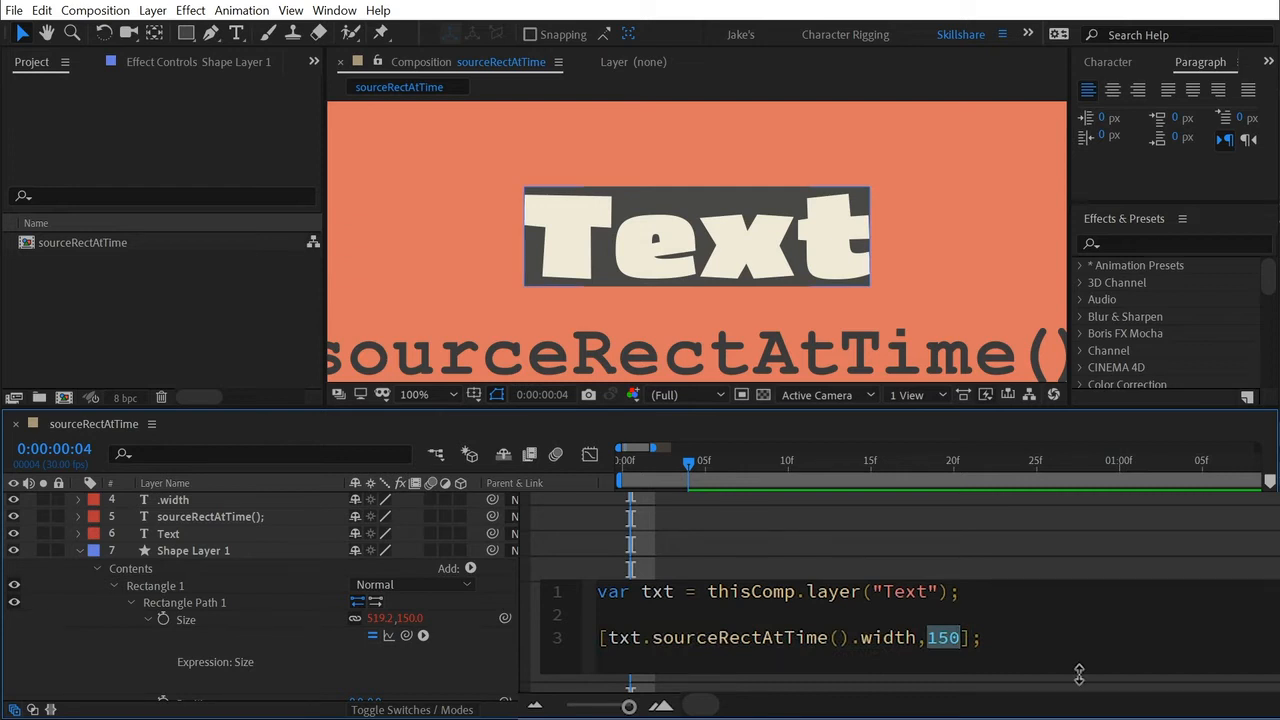
pyautogui.hotkey('ctrl', 'v')
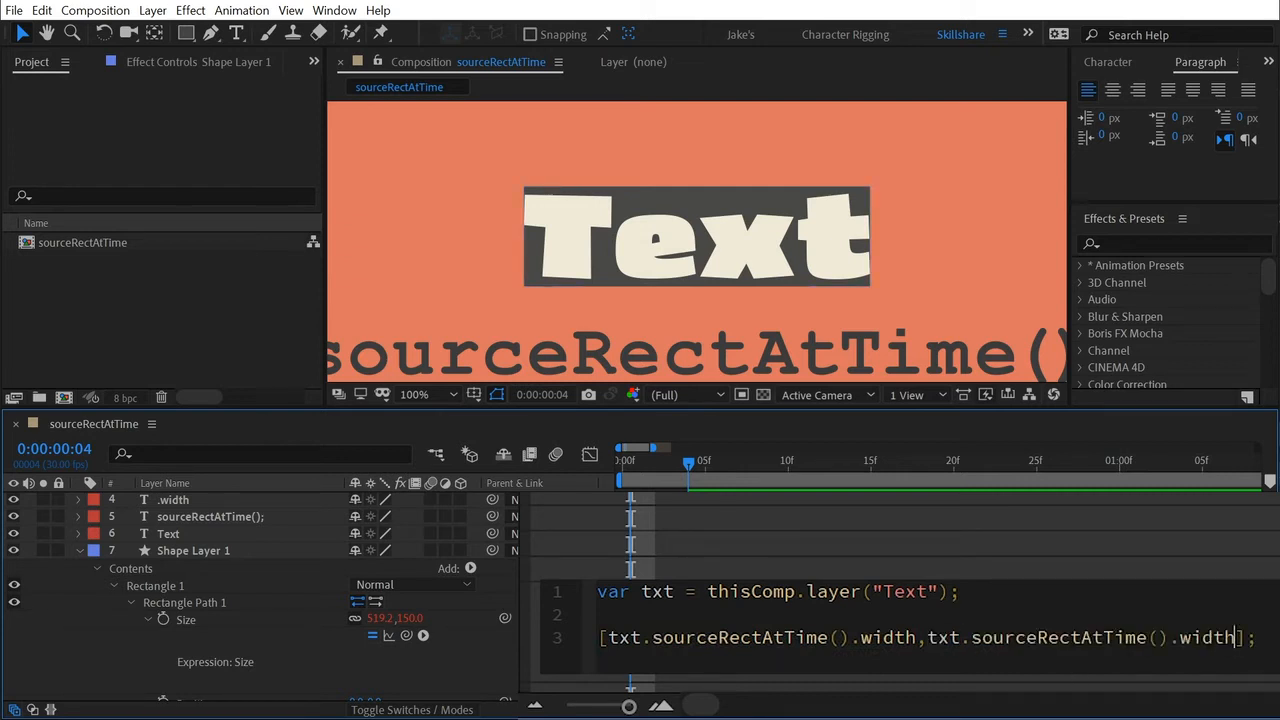
pyautogui.moveTo(1180, 637); pyautogui.dragTo(1236, 637)
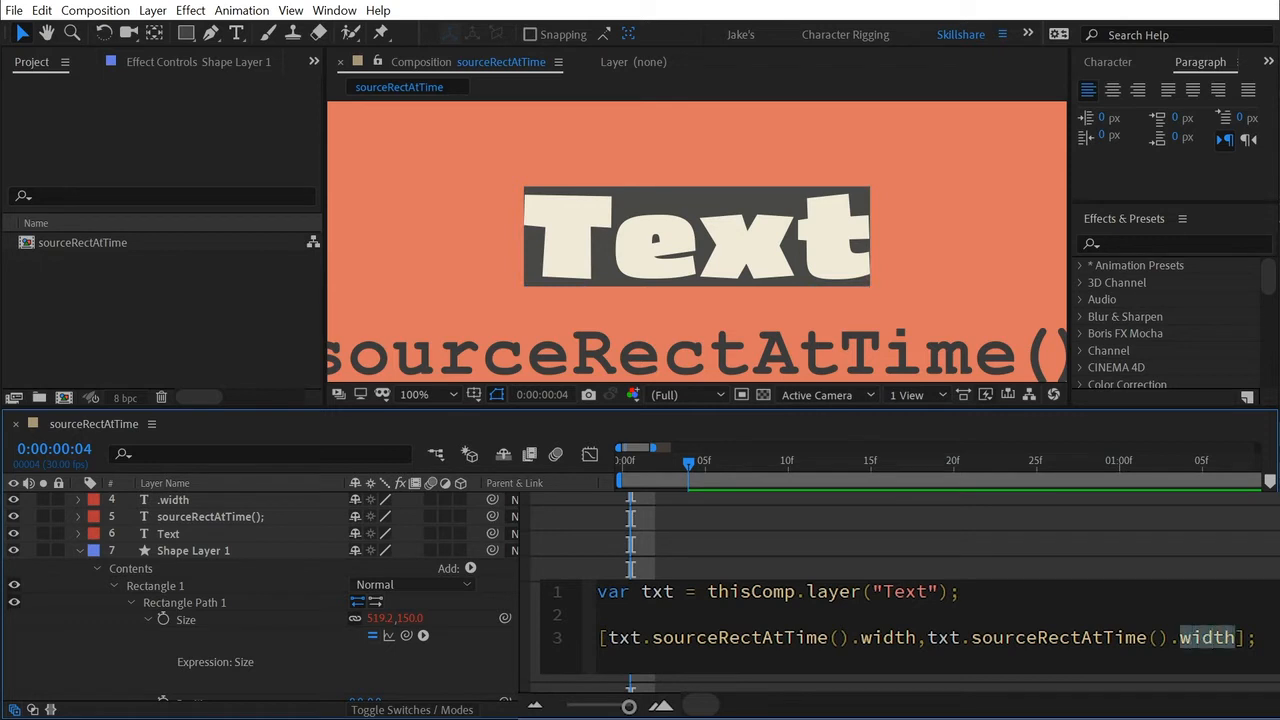
pyautogui.write('ht')
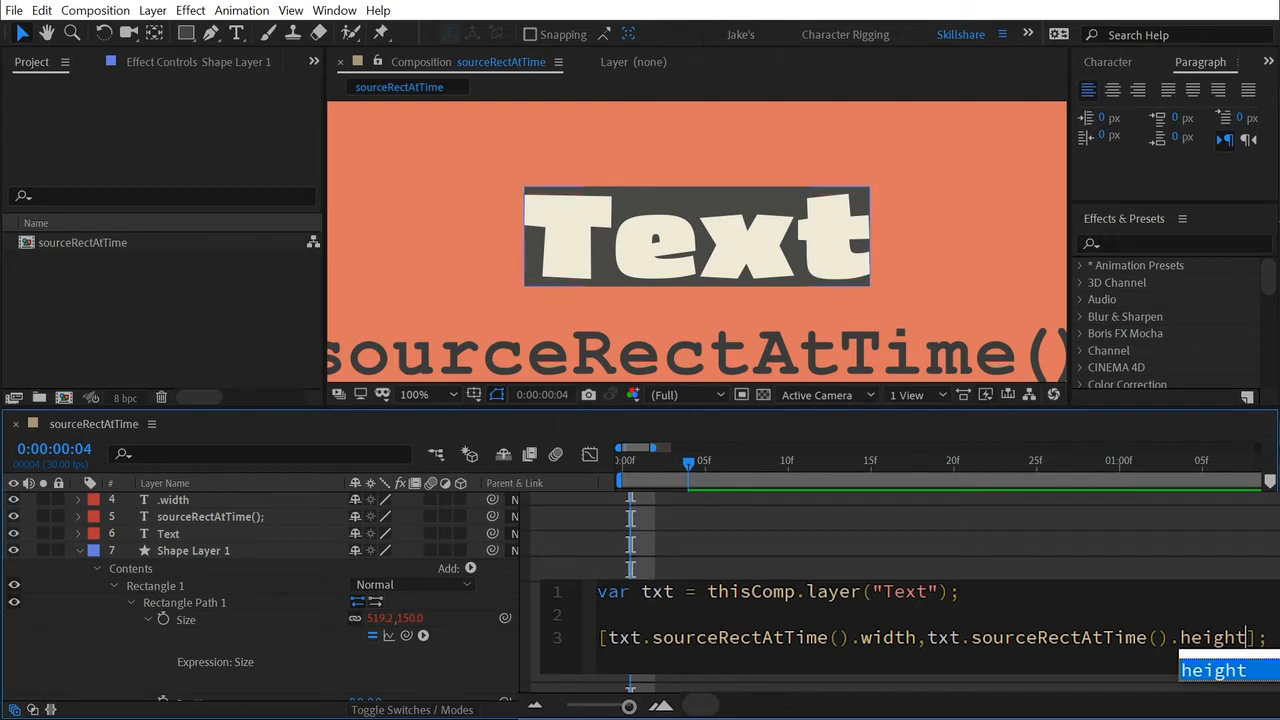
pyautogui.click(586, 568)
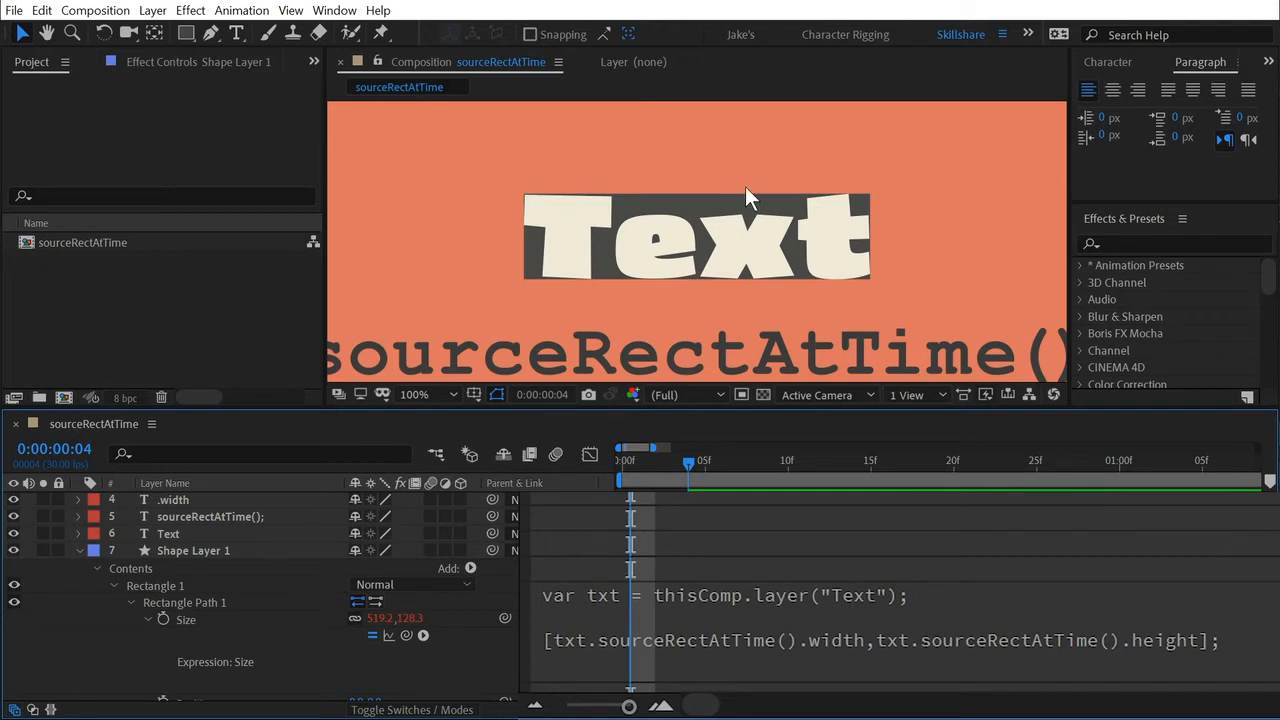
# Open the Size expression and start a new line below the txt variable with var w =.
pyautogui.click(722, 597)
pyautogui.click(697, 671)
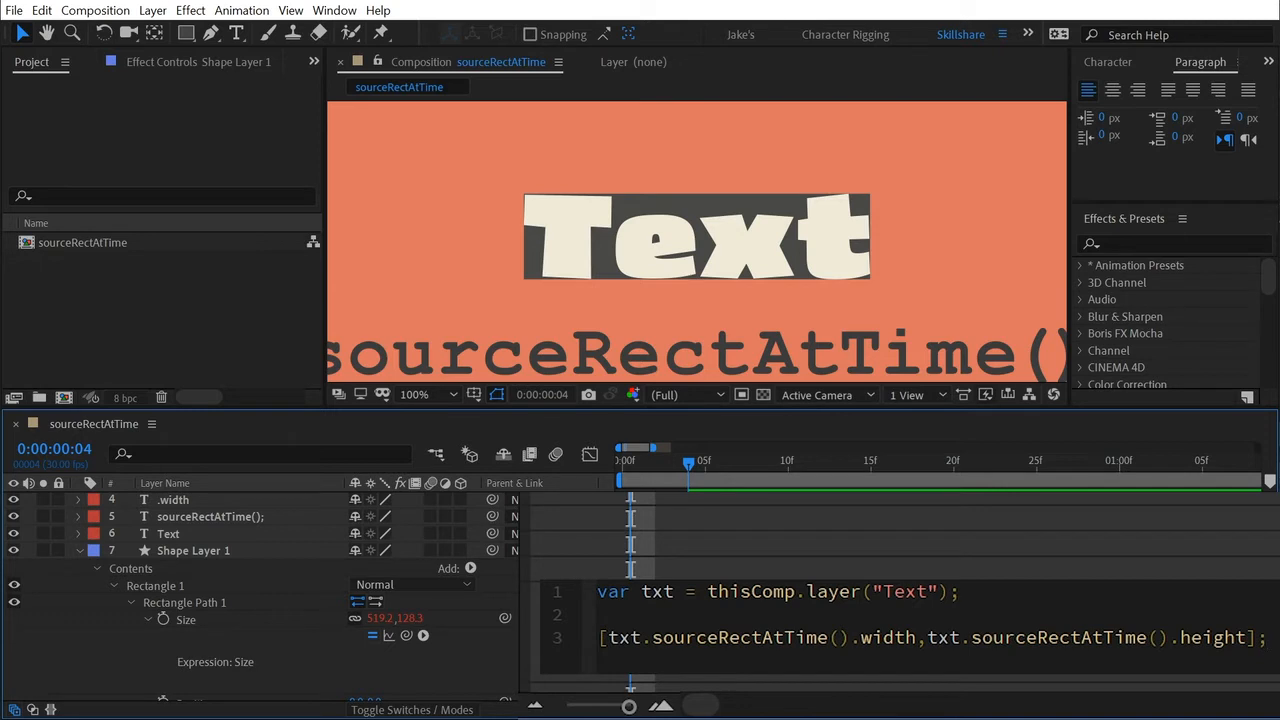
pyautogui.click(959, 592)
pyautogui.press('Return')
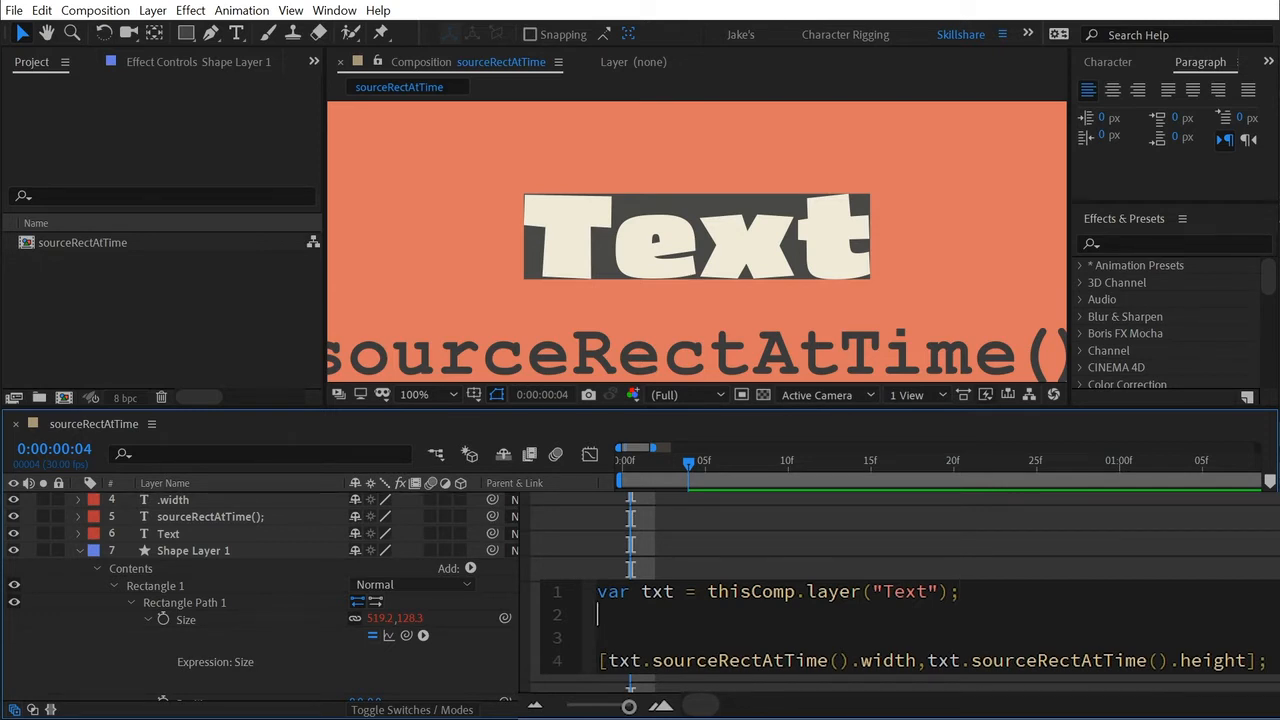
pyautogui.write('var w =')
# Move txt.sourceRectAtTime().width out of the array into the w variable and end the line with a semicolon.
pyautogui.doubleClick(622, 661)
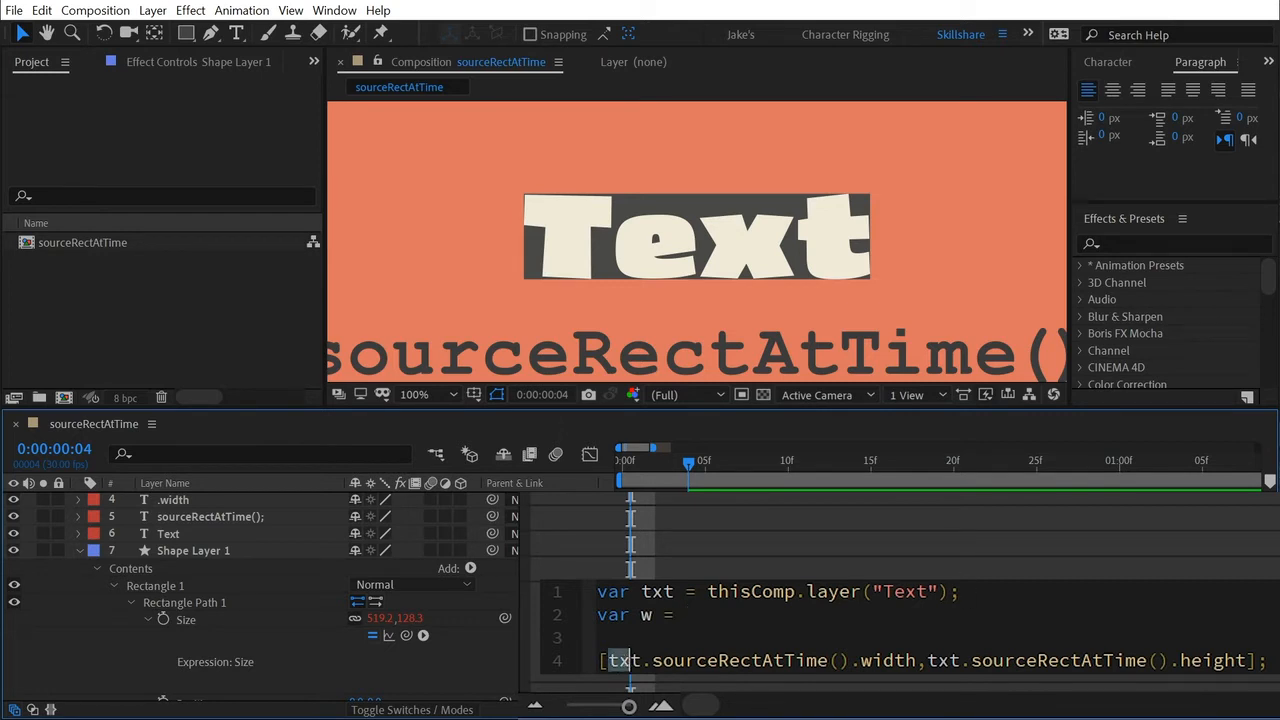
pyautogui.moveTo(622, 661); pyautogui.dragTo(906, 661)
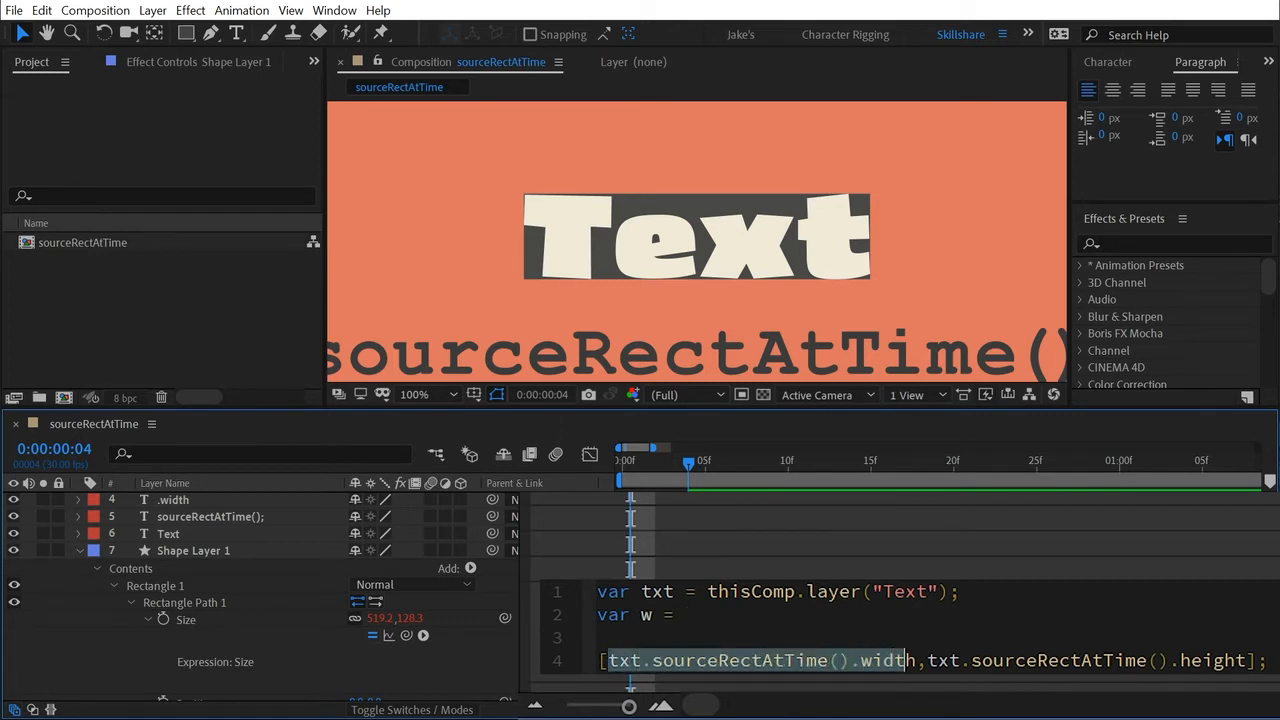
pyautogui.click(915, 660)
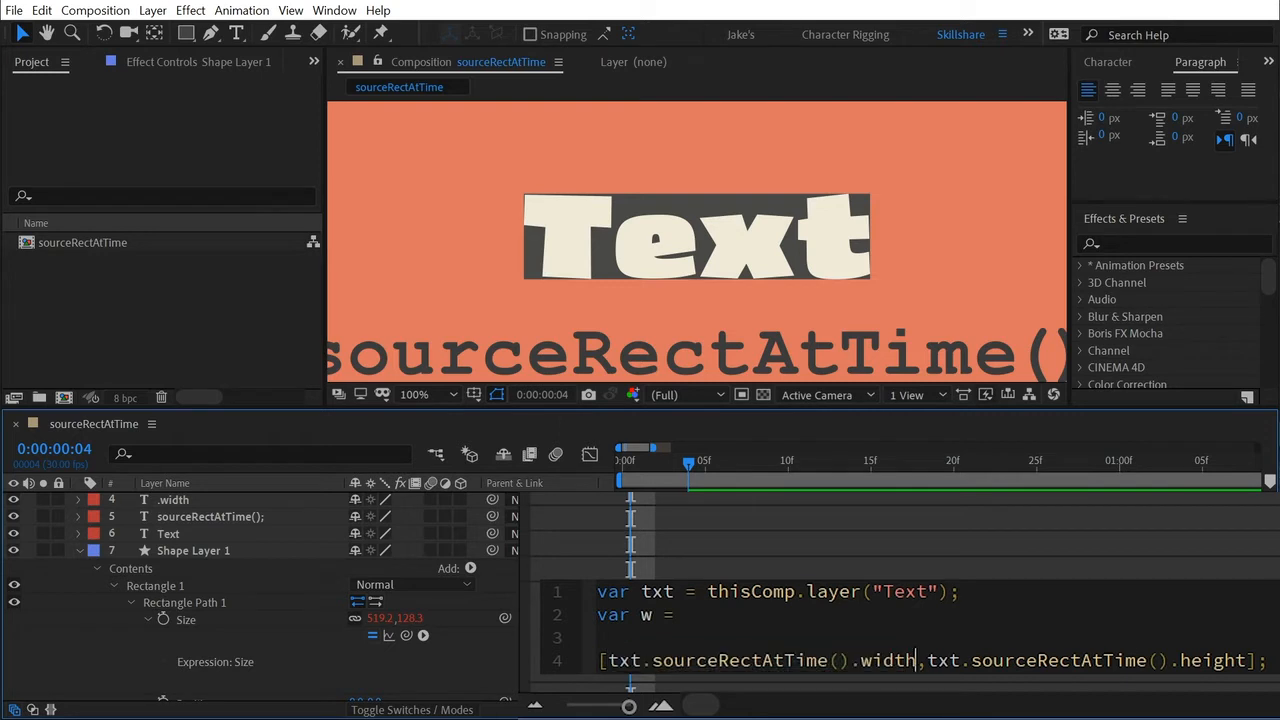
pyautogui.moveTo(915, 660); pyautogui.dragTo(609, 662)
pyautogui.hotkey('ctrl', 'x')
pyautogui.click(686, 615)
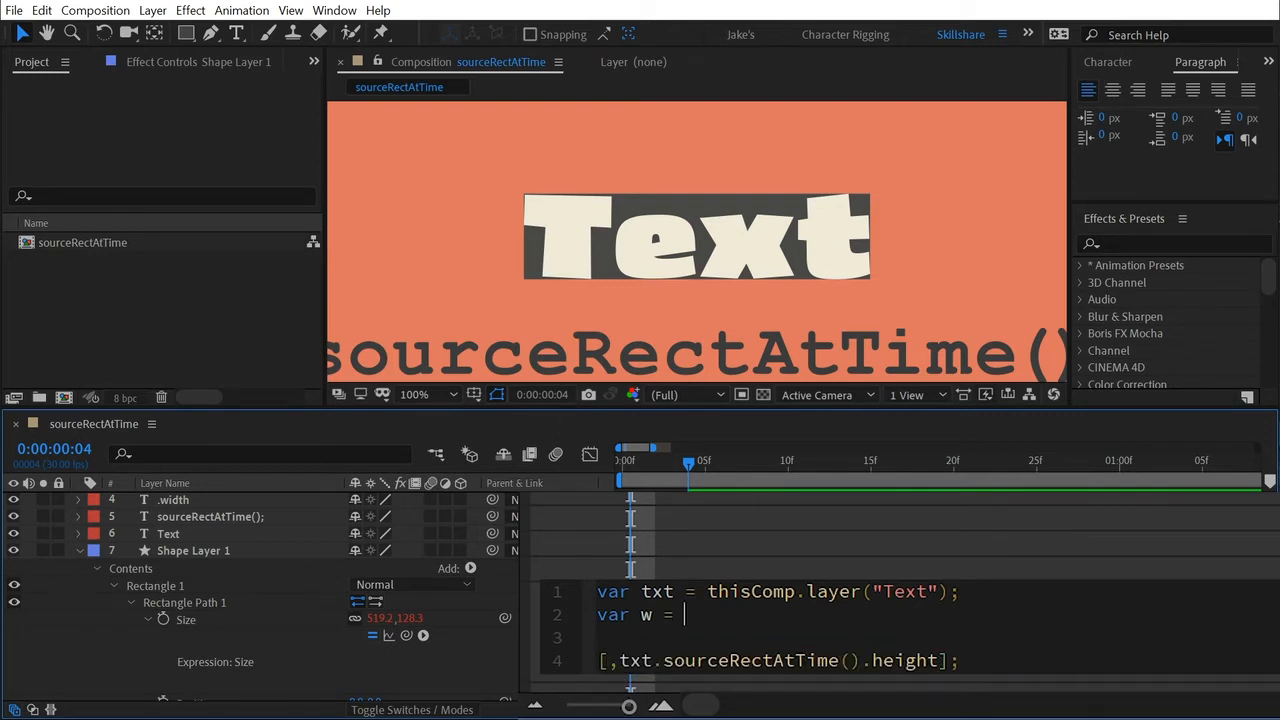
pyautogui.hotkey('ctrl', 'v')
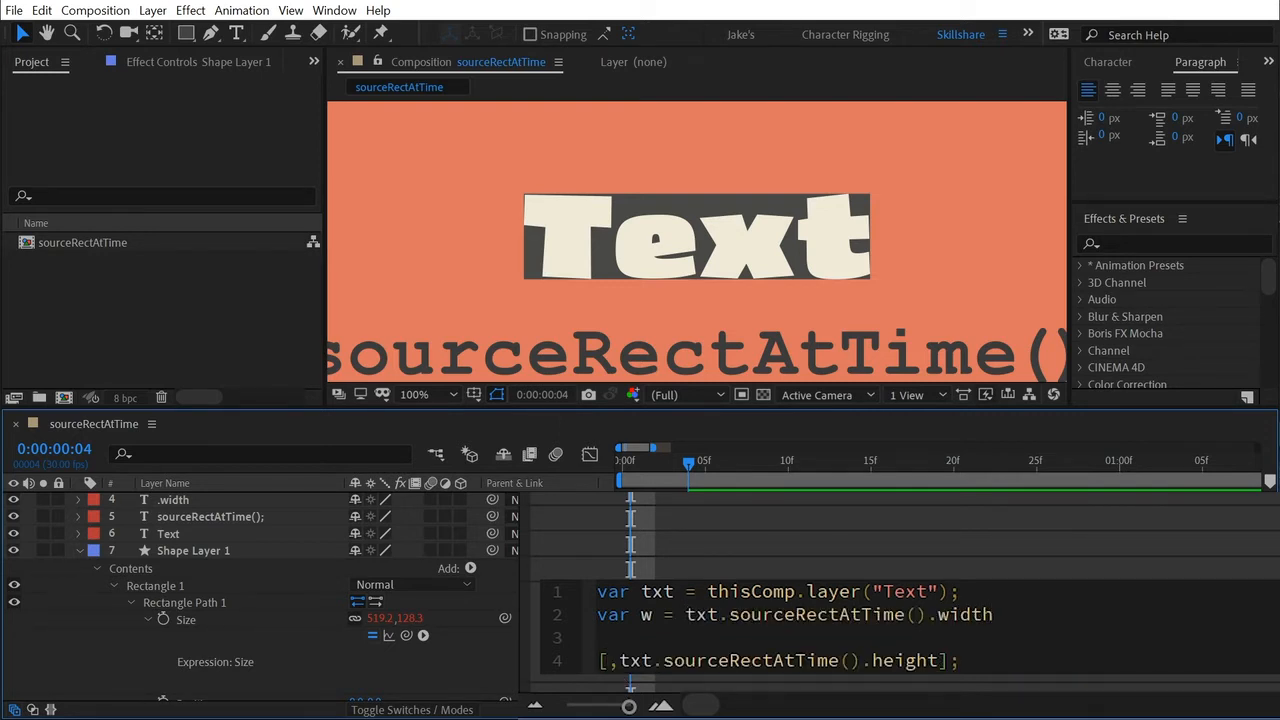
pyautogui.write(';')
# Add a third variable line, var h =, and move txt.sourceRectAtTime().height from the array into it, ending with a semicolon.
pyautogui.press('Return')
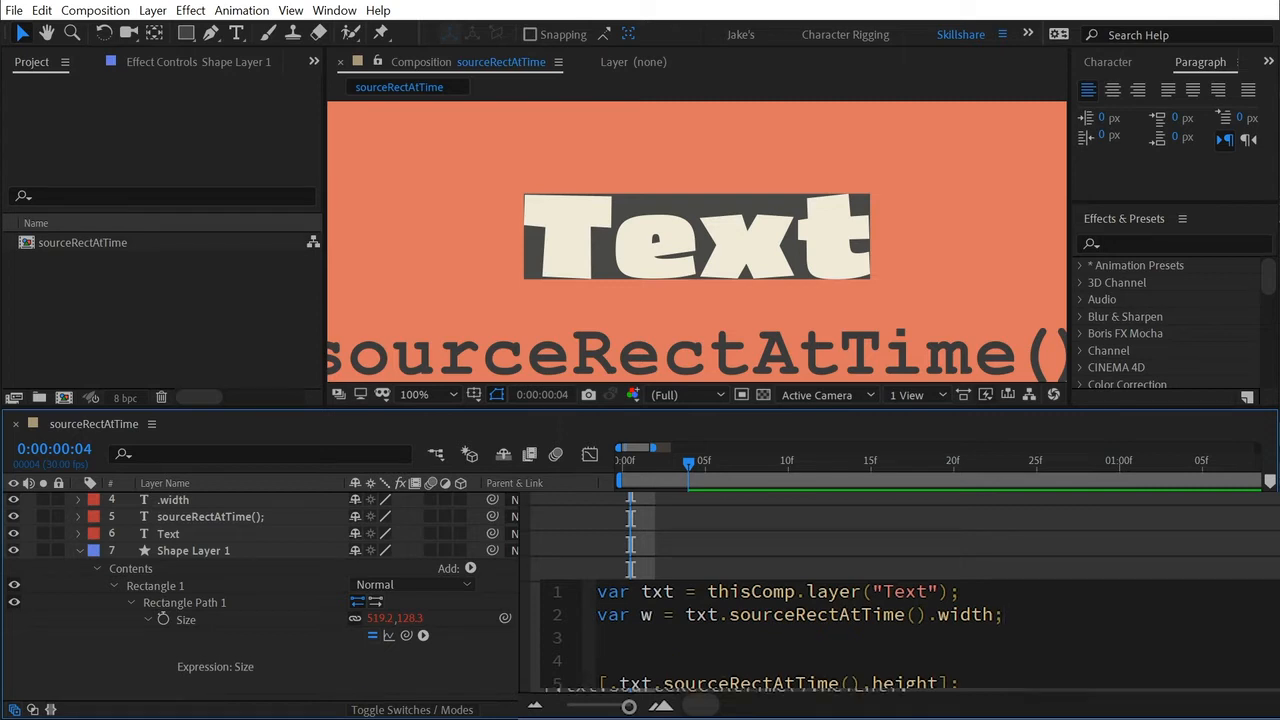
pyautogui.write('var h =')
pyautogui.moveTo(619, 683); pyautogui.dragTo(938, 660)
pyautogui.hotkey('ctrl', 'x')
pyautogui.click(785, 608)
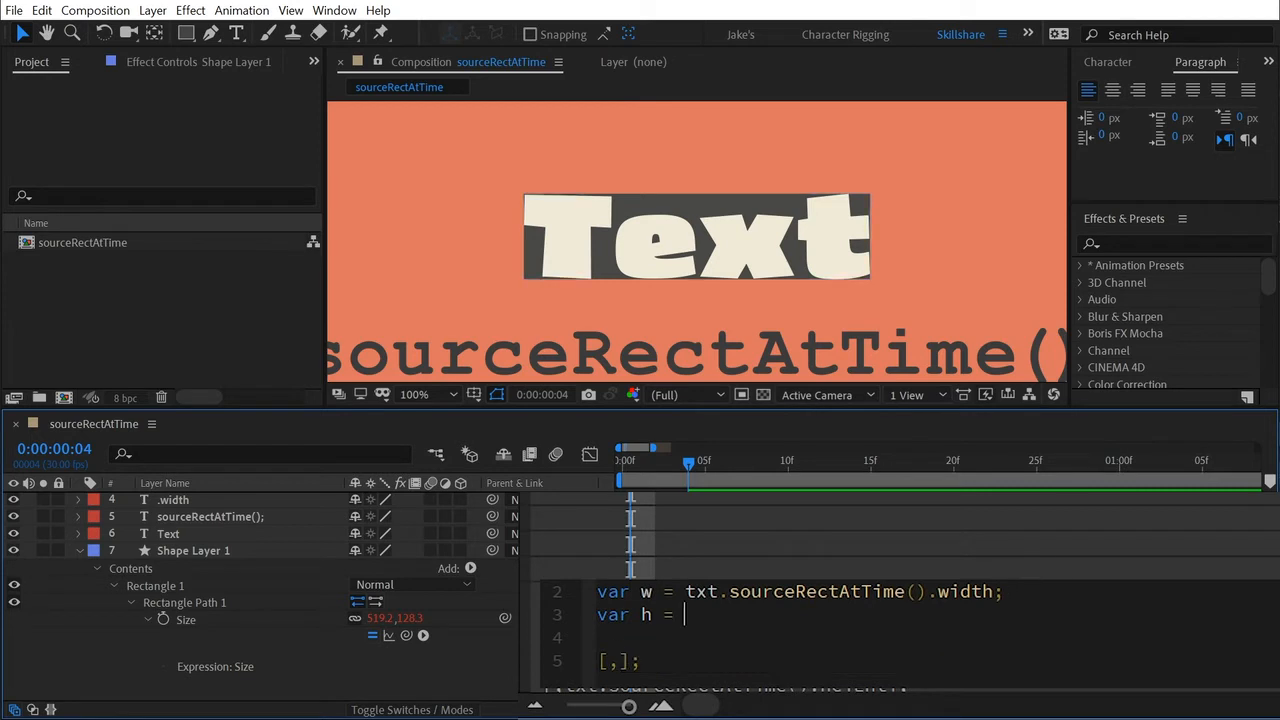
pyautogui.hotkey('ctrl', 'v')
pyautogui.write(';')
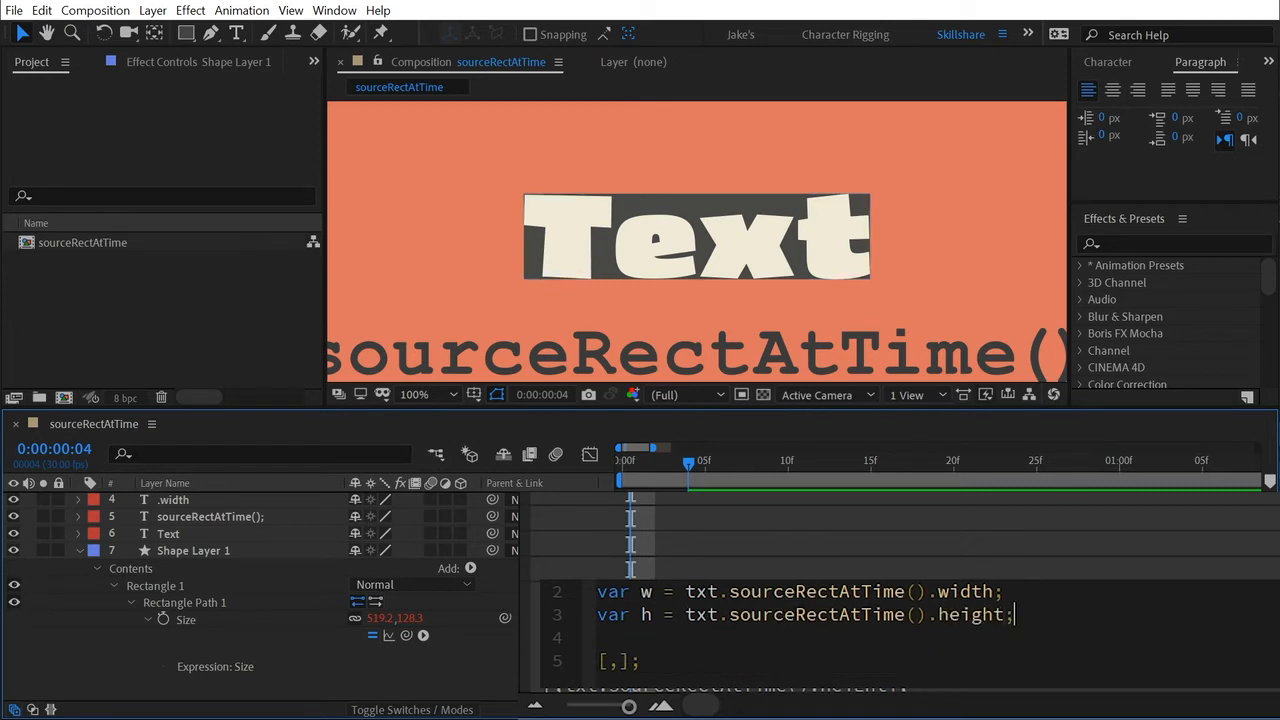
# Fill the emptied array with the variables as [w,h]; and apply the Size expression.
pyautogui.scroll(1, 785, 635)
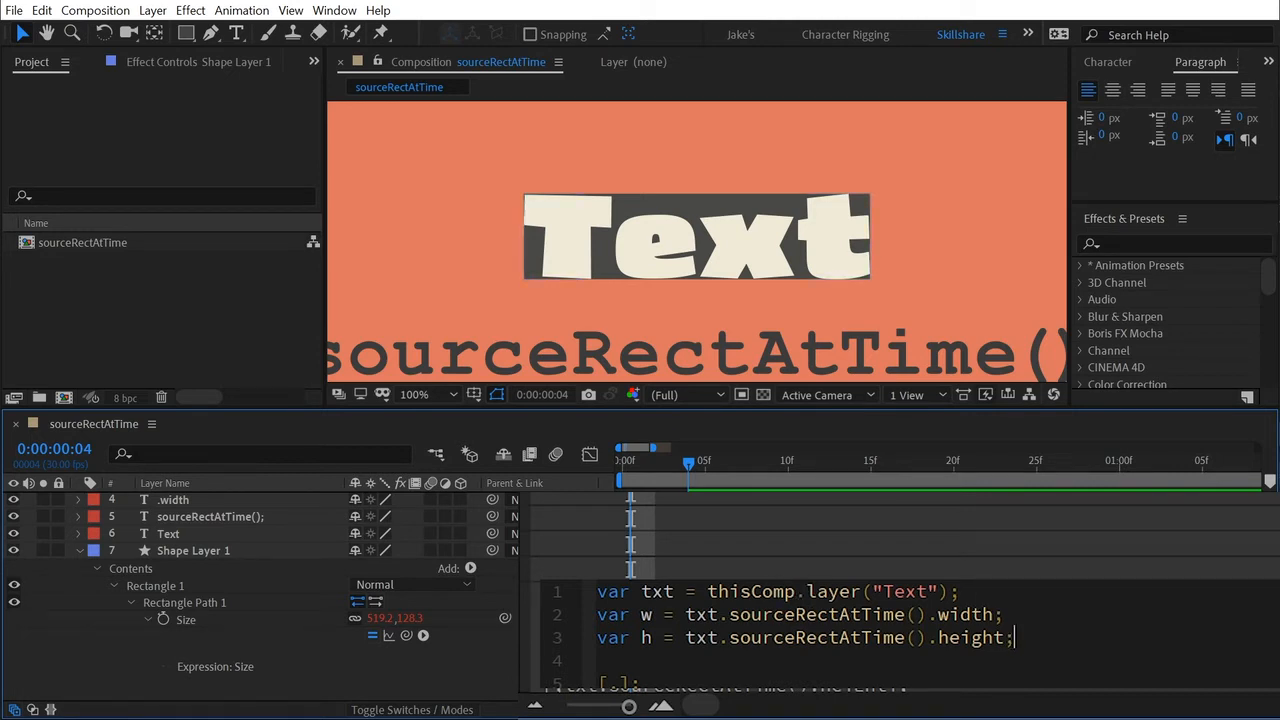
pyautogui.scroll(-1, 785, 636)
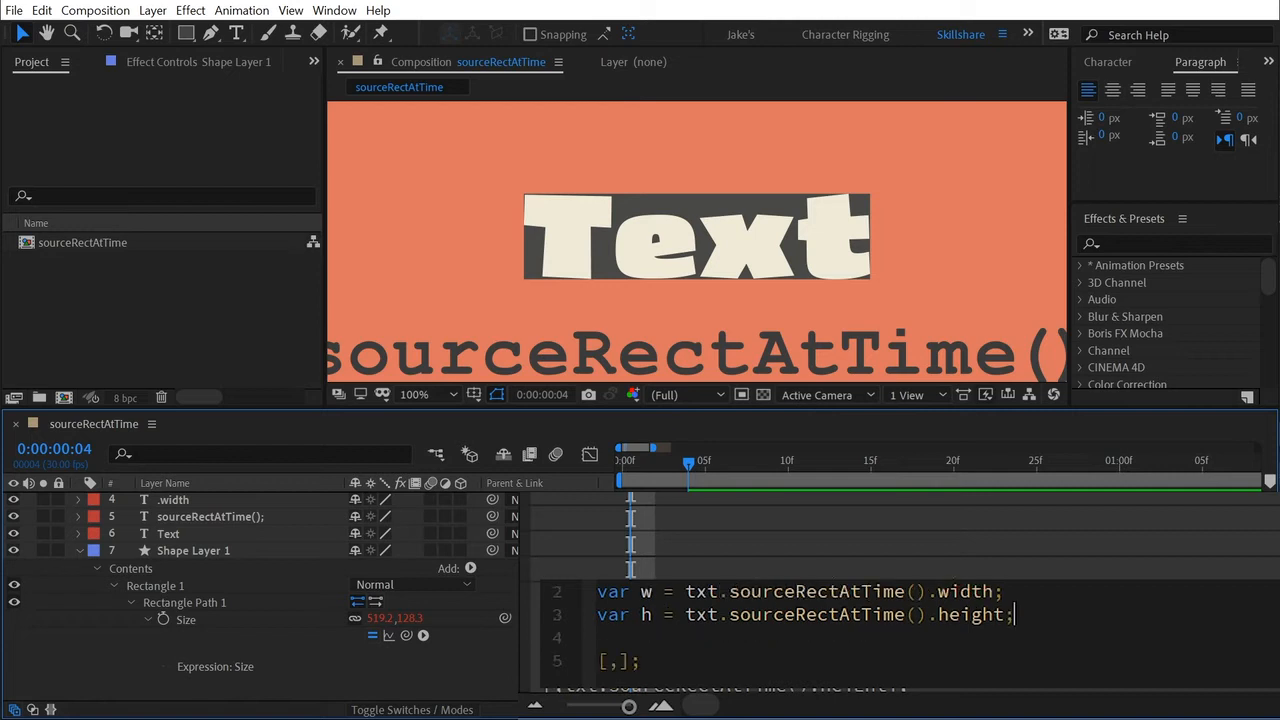
pyautogui.click(608, 661)
pyautogui.write('w,h')
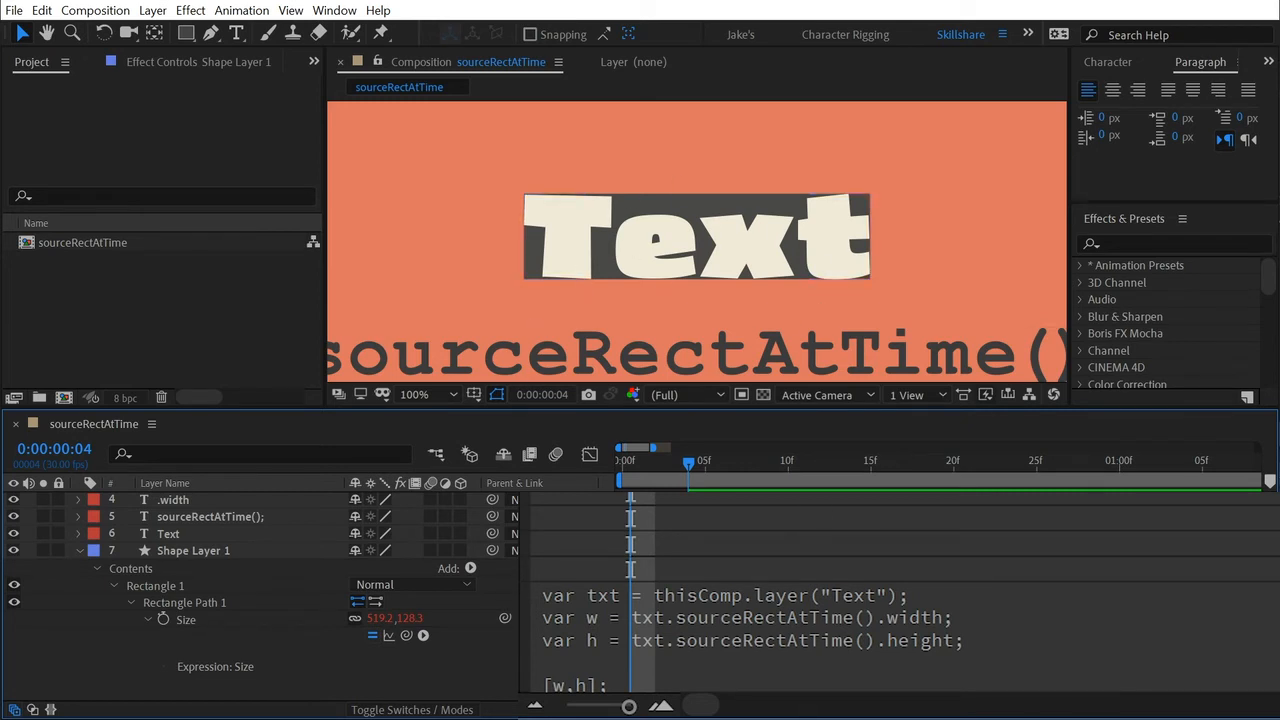
pyautogui.scroll(-2, 611, 535)
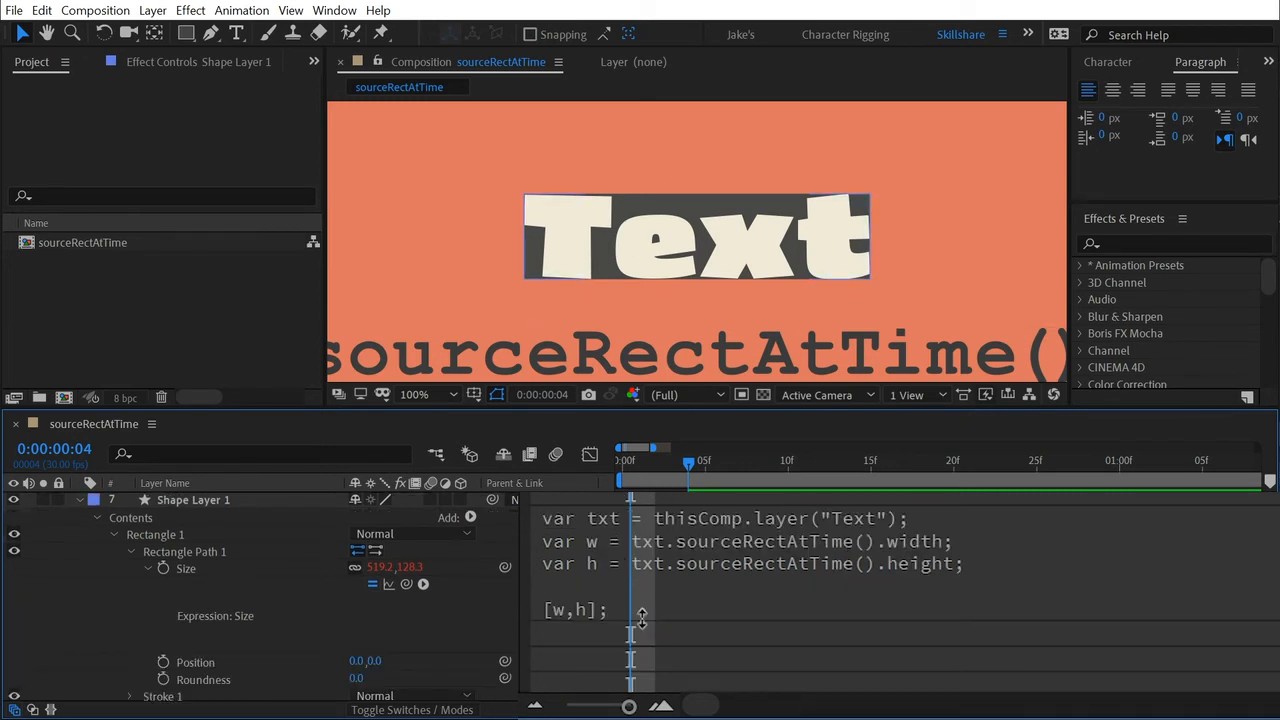
# Enlarge the Size expression field and move .sourceRectAtTime() from the w line to the end of the txt variable, before its semicolon.
pyautogui.moveTo(641, 619); pyautogui.dragTo(638, 676)
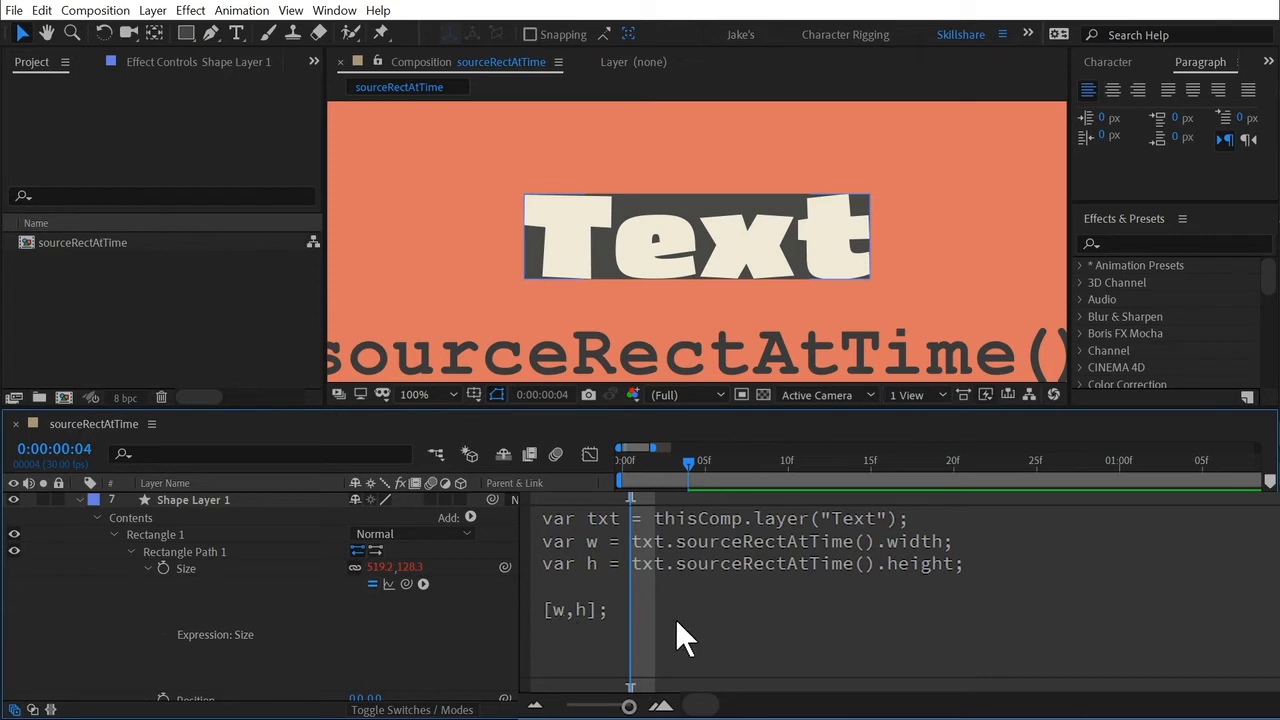
pyautogui.click(768, 585)
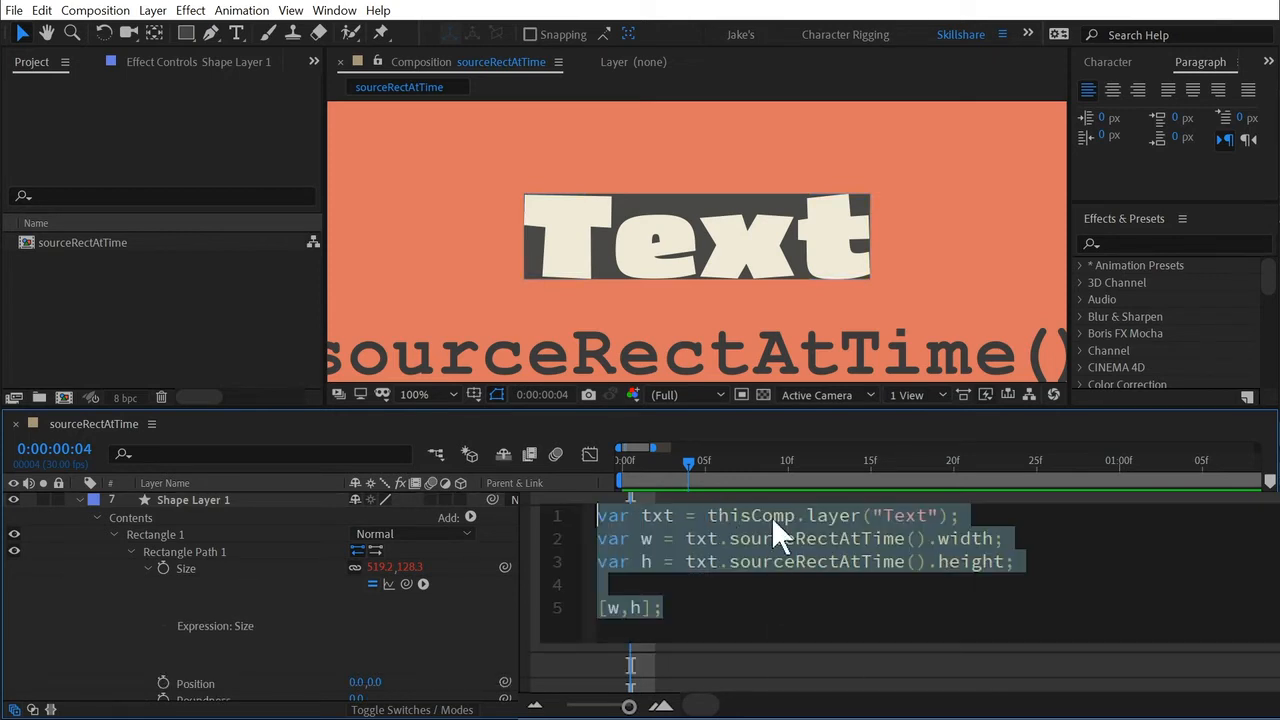
pyautogui.click(773, 561)
pyautogui.click(893, 538)
pyautogui.click(915, 516)
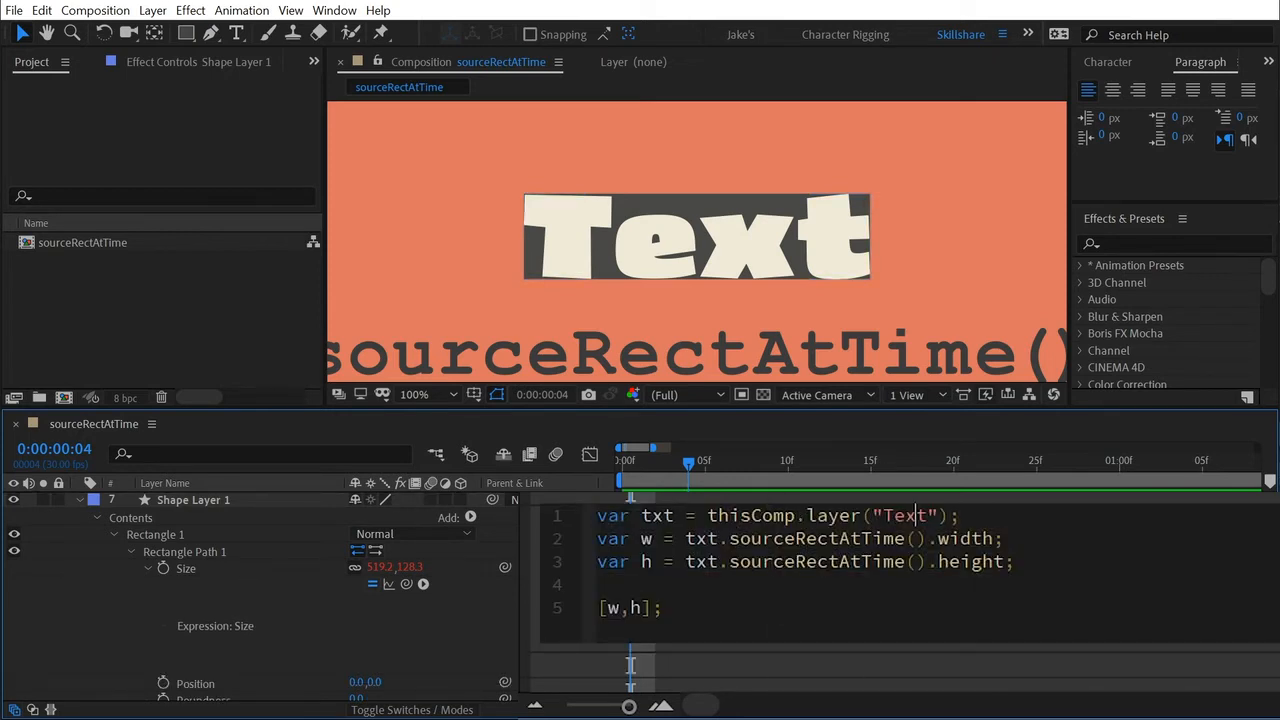
pyautogui.click(928, 561)
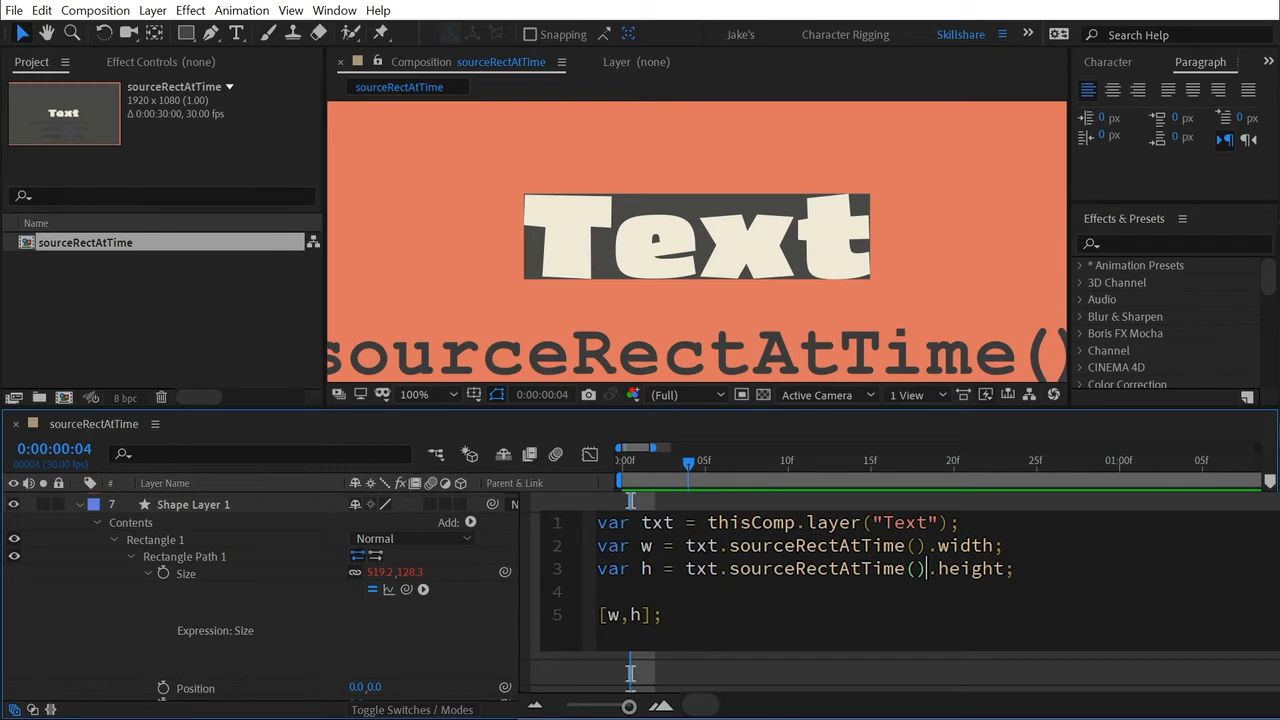
pyautogui.moveTo(729, 545); pyautogui.dragTo(777, 545)
pyautogui.moveTo(928, 545); pyautogui.dragTo(718, 545)
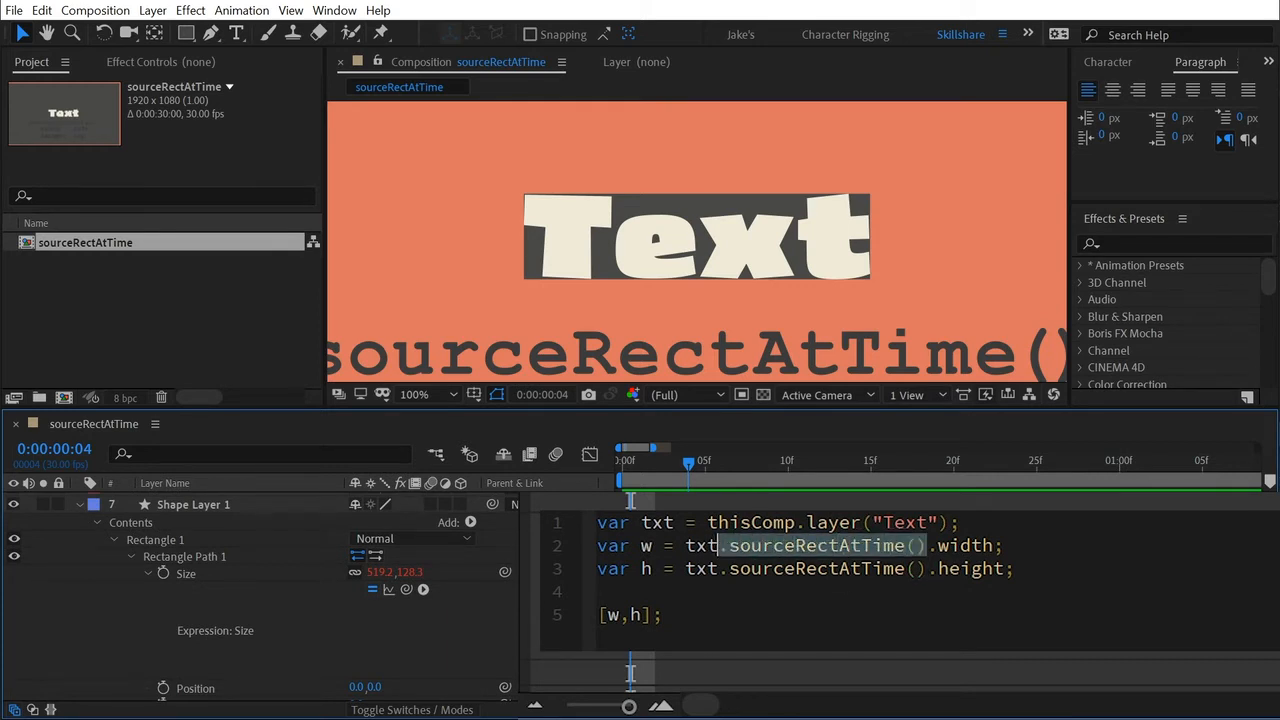
pyautogui.hotkey('ctrl', 'x')
pyautogui.click(948, 523)
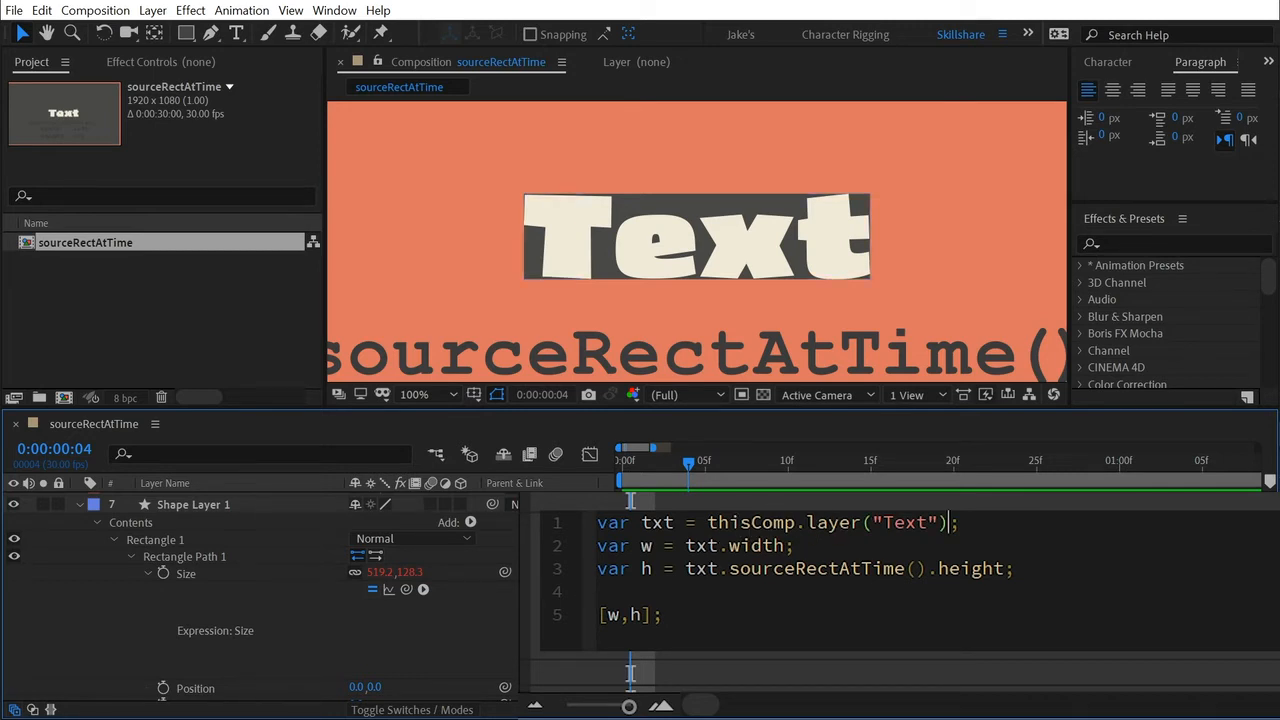
pyautogui.hotkey('ctrl', 'v')
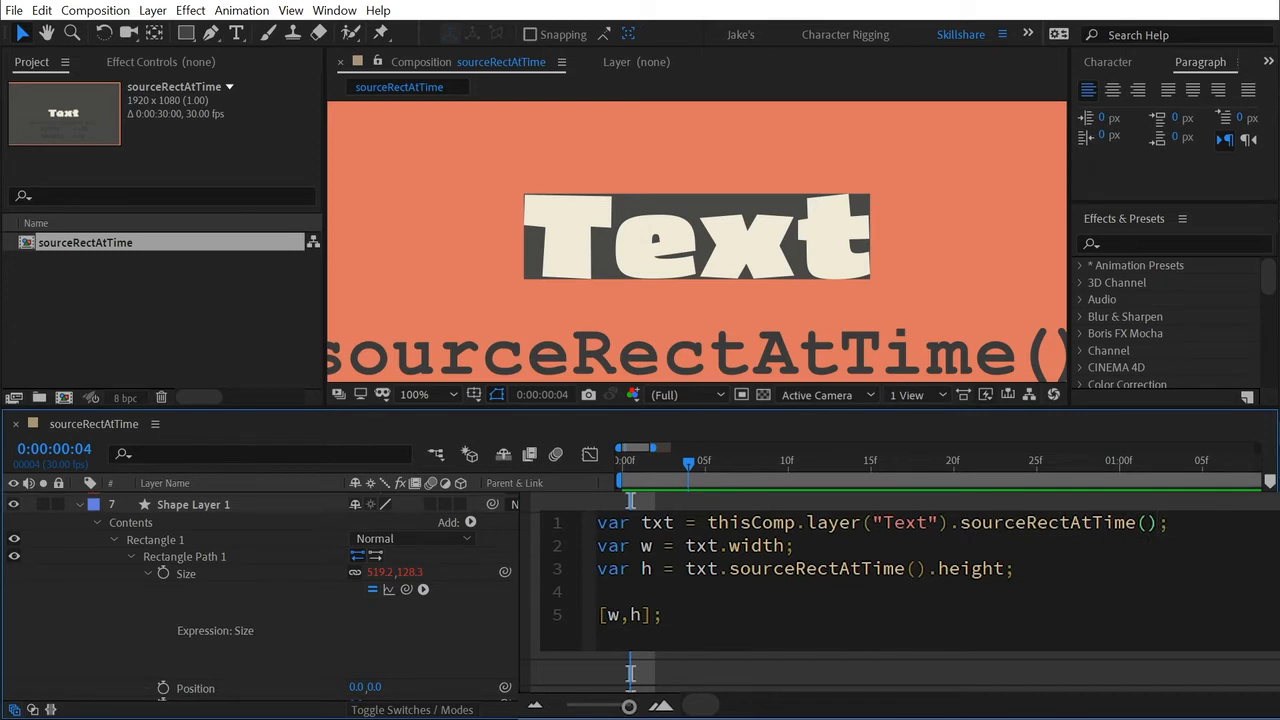
# Remove .sourceRectAtTime() from the h line, leaving txt.height, and apply the Size expression.
pyautogui.moveTo(718, 568); pyautogui.dragTo(928, 568)
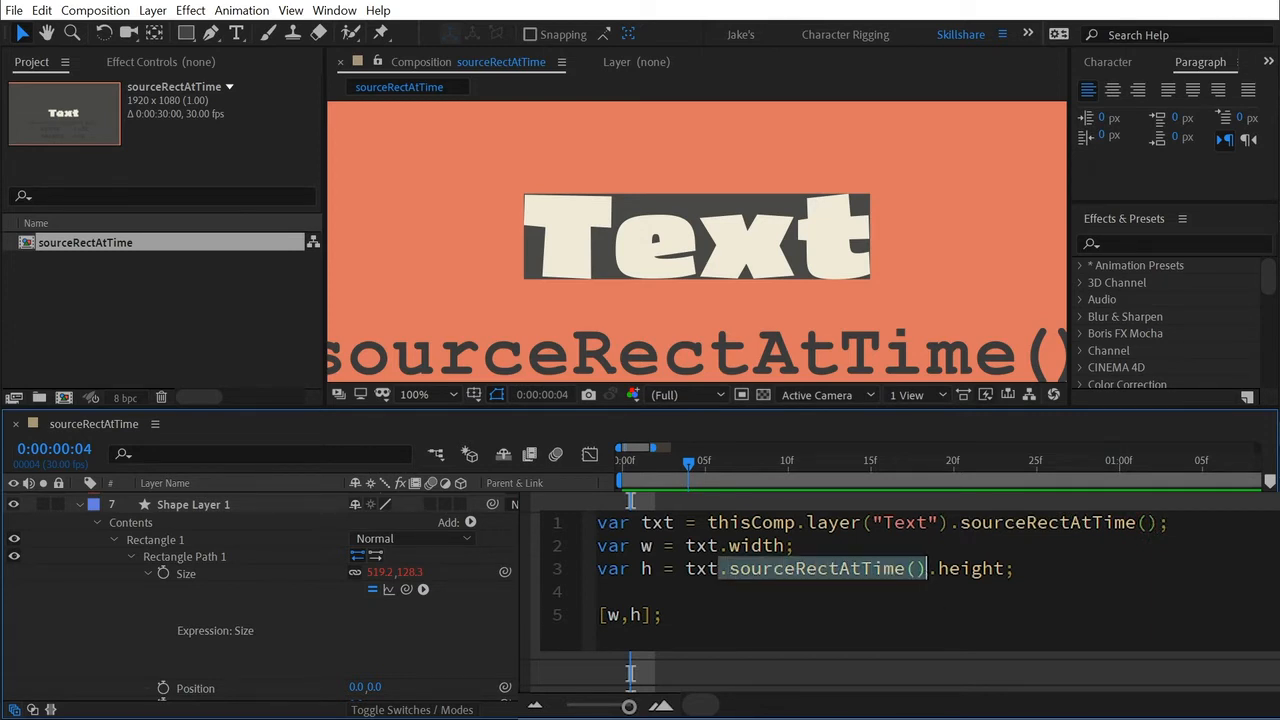
pyautogui.press('BackSpace')
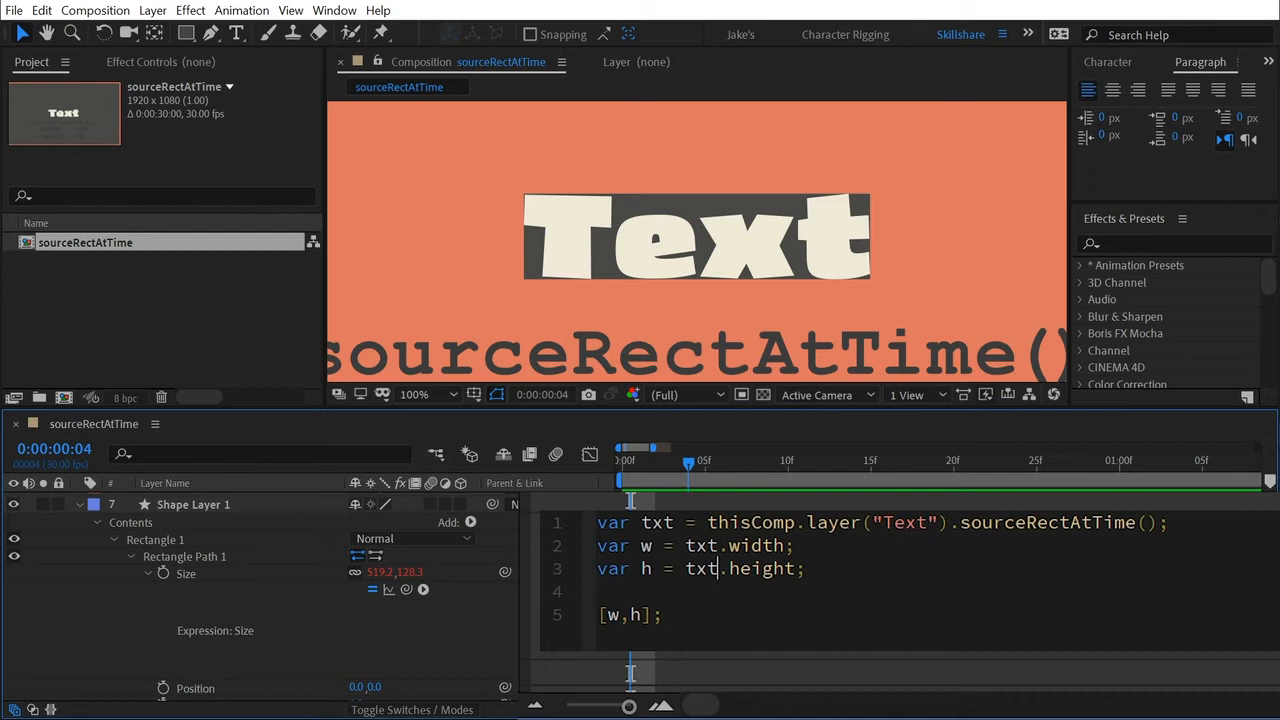
pyautogui.click(686, 546)
pyautogui.click(1135, 523)
pyautogui.click(1147, 523)
pyautogui.click(520, 618)
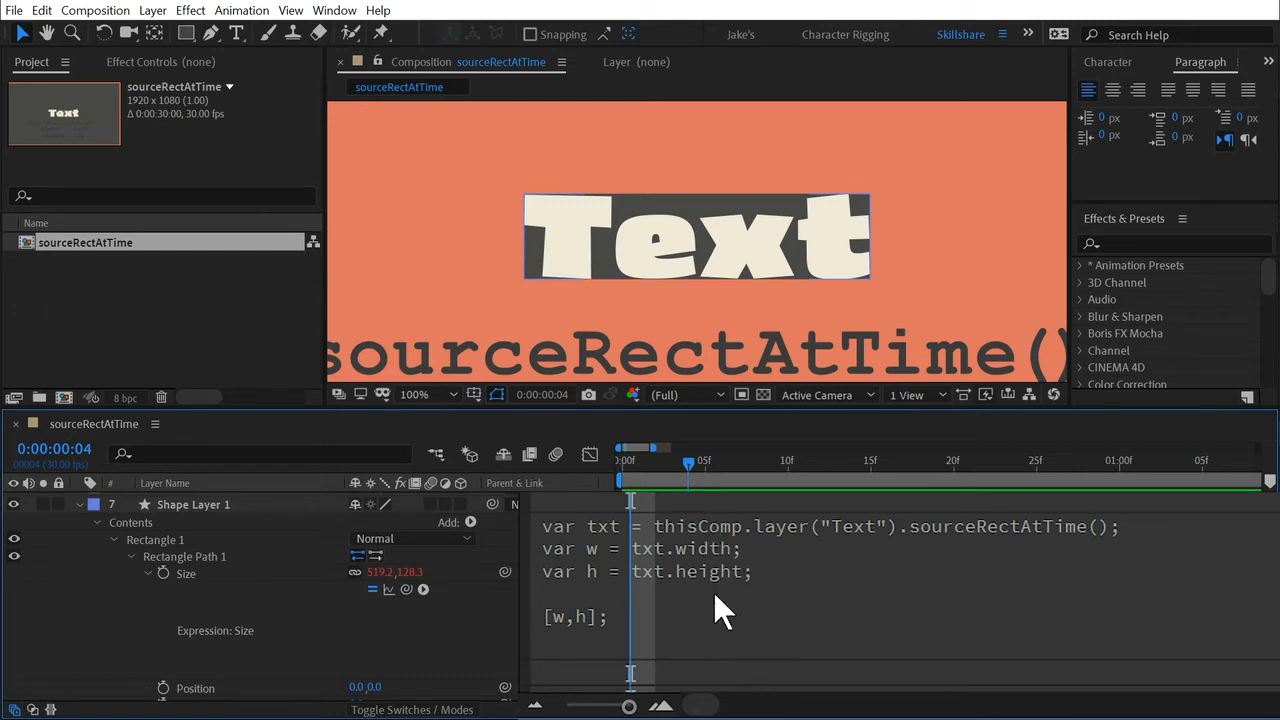
# Move the playhead to 0:00:00:28, collapse the layer properties, and change the word "Text" in the composition to "Something Else".
pyautogui.moveTo(1055, 460); pyautogui.dragTo(1087, 460)
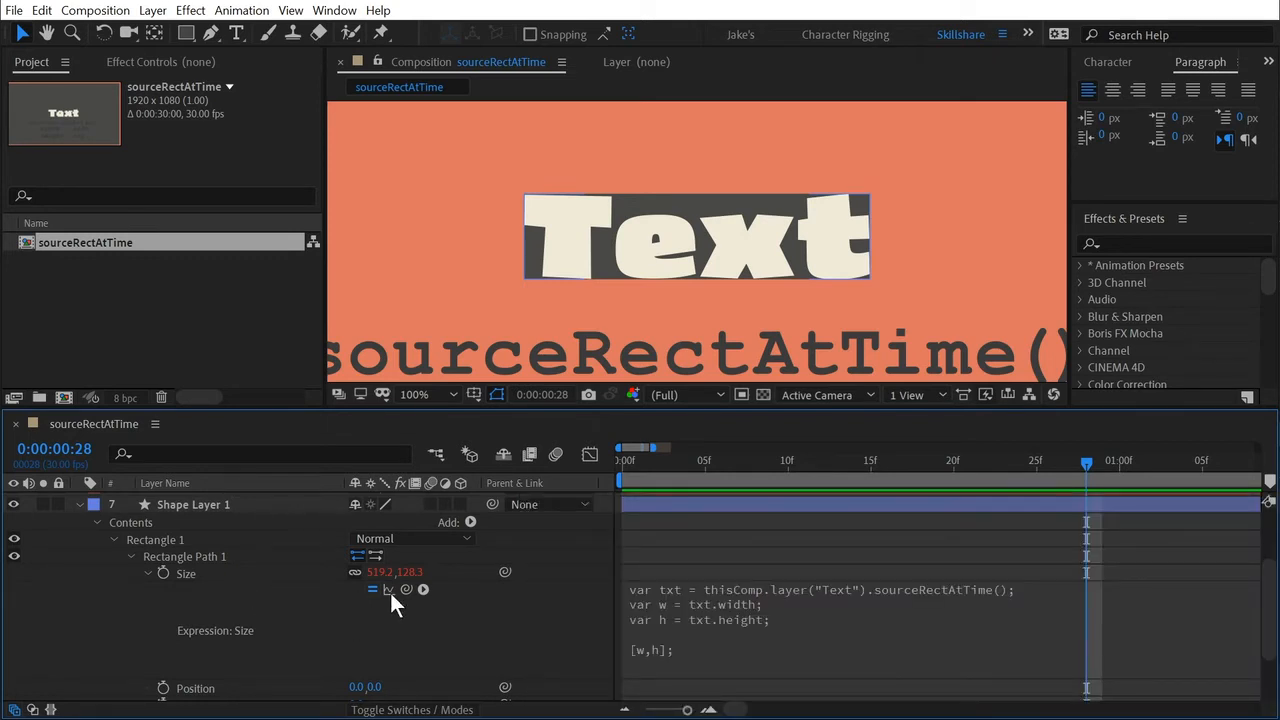
pyautogui.scroll(-2, 740, 230)
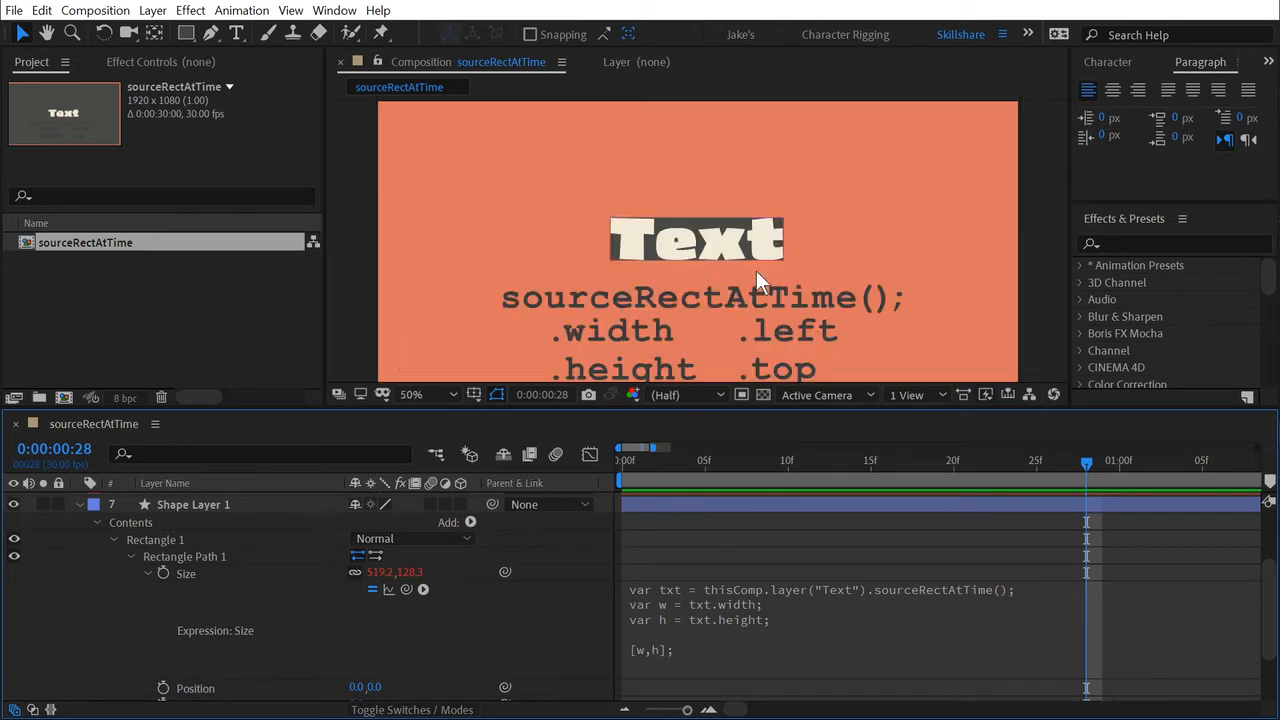
pyautogui.scroll(2, 785, 255)
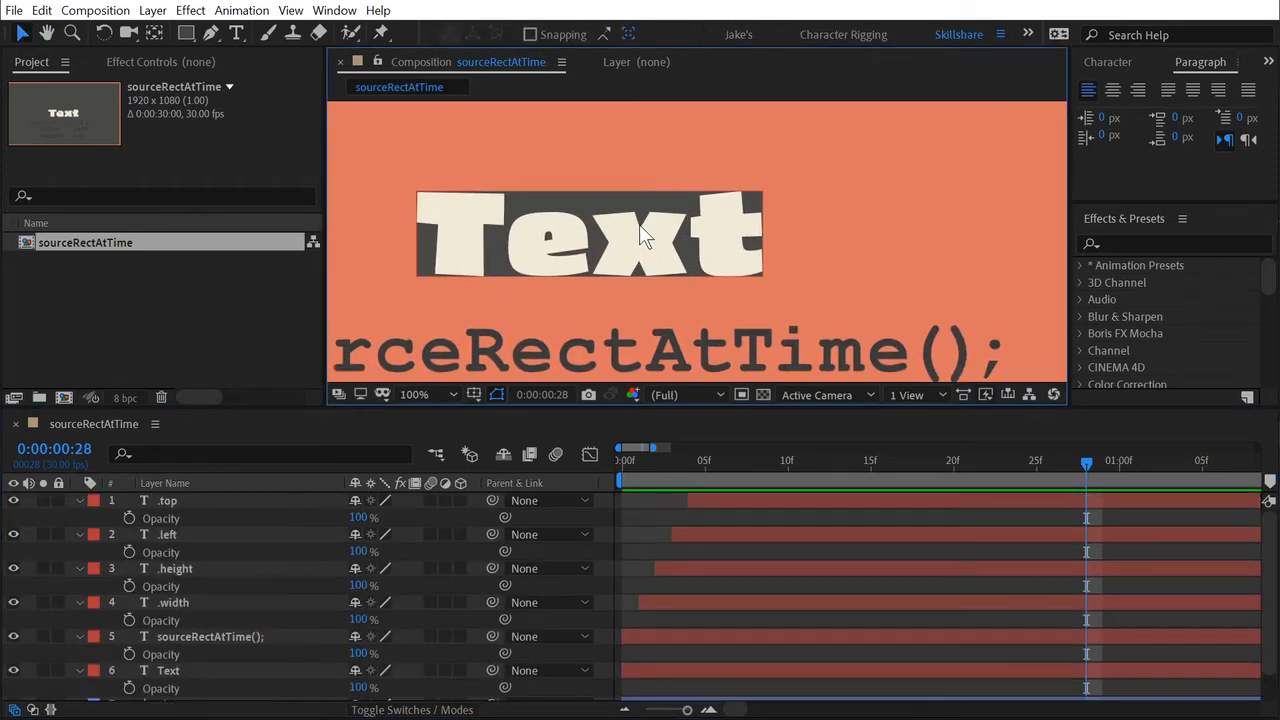
pyautogui.press('t')
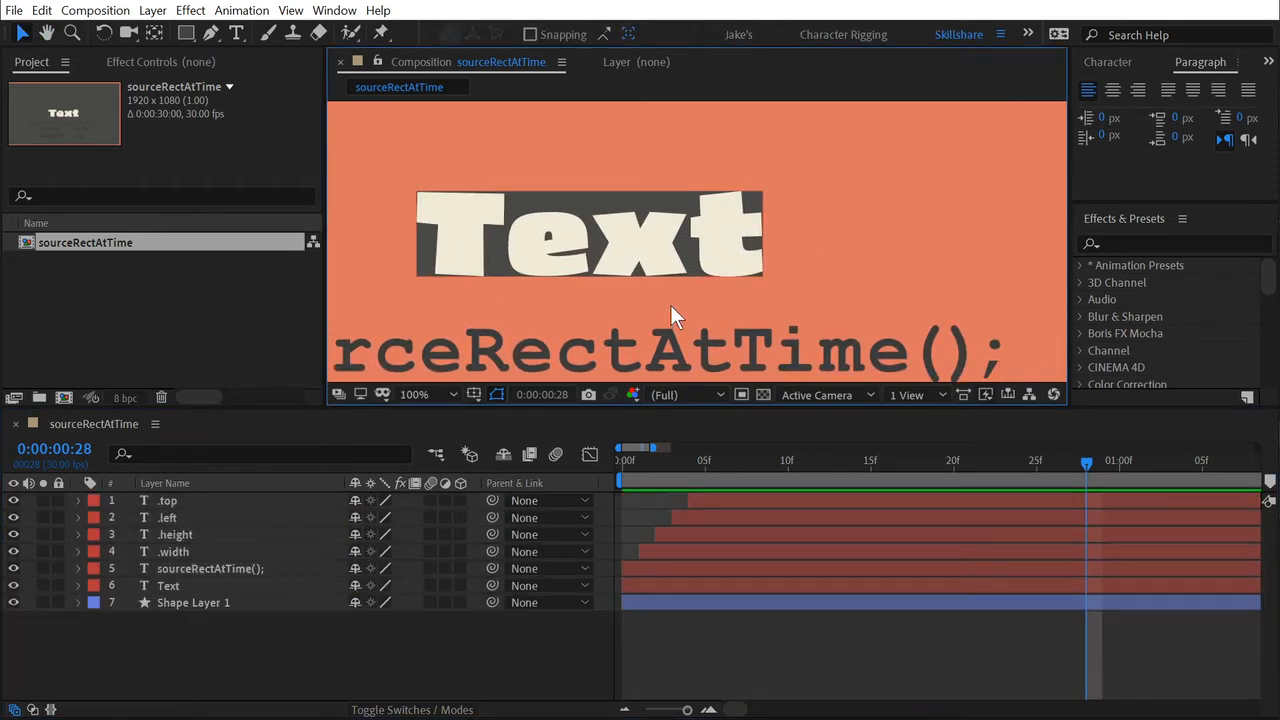
pyautogui.hotkey('ctrl', 't')
pyautogui.doubleClick(640, 245)
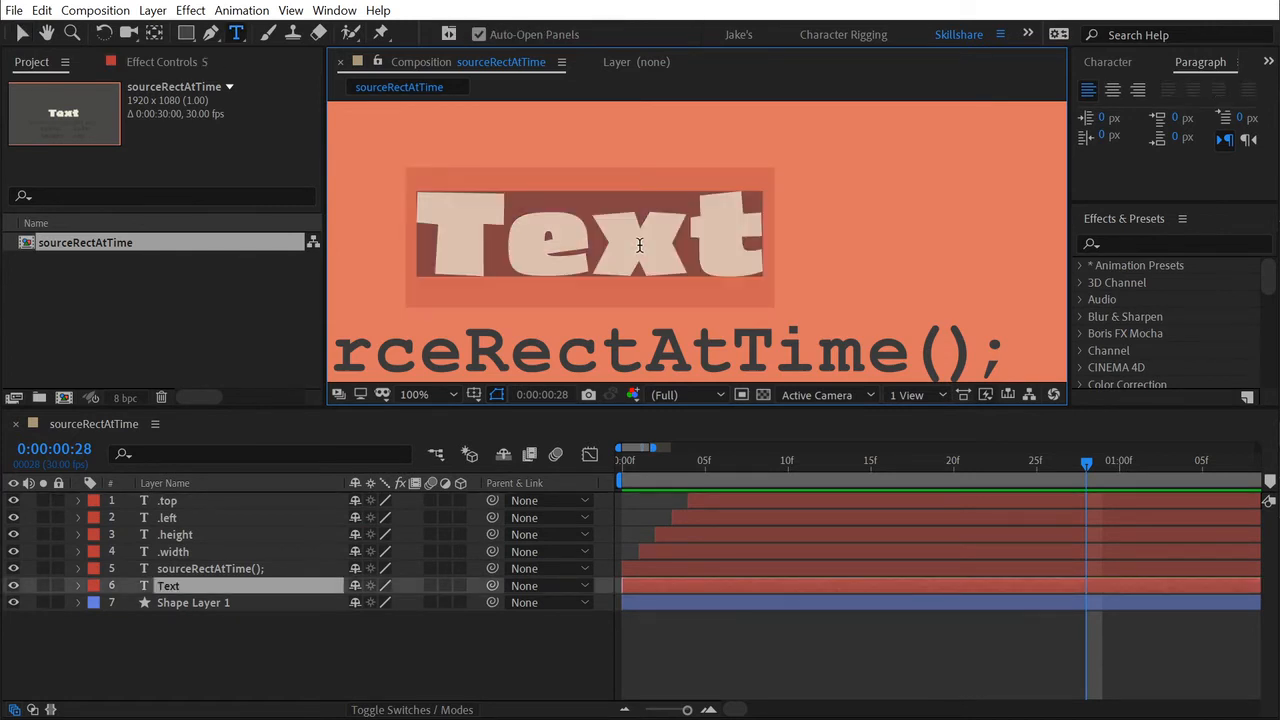
pyautogui.write('Something Else')
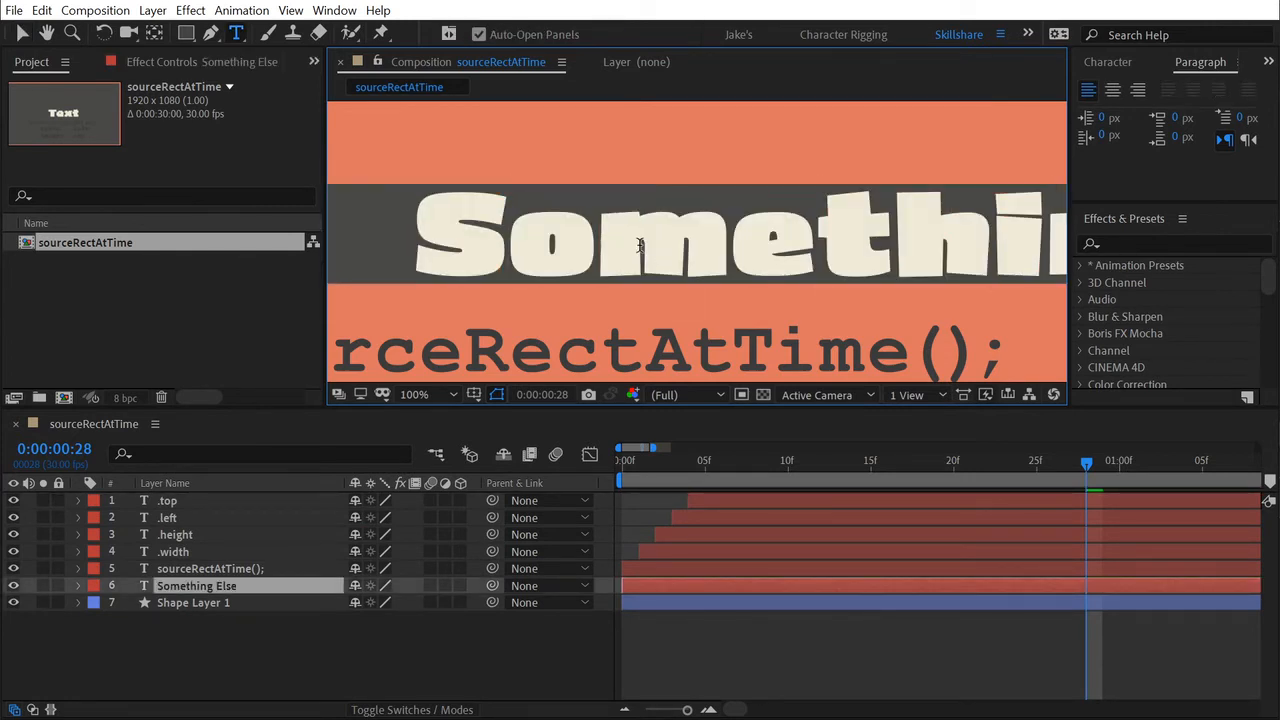
pyautogui.press('KP_Enter')
# Move the "Something Else" text above the dark rectangle so both are separate, and select the rectangle's shape layer.
pyautogui.moveTo(711, 280); pyautogui.dragTo(775, 243)
pyautogui.press('v')
pyautogui.moveTo(798, 200); pyautogui.dragTo(622, 134)
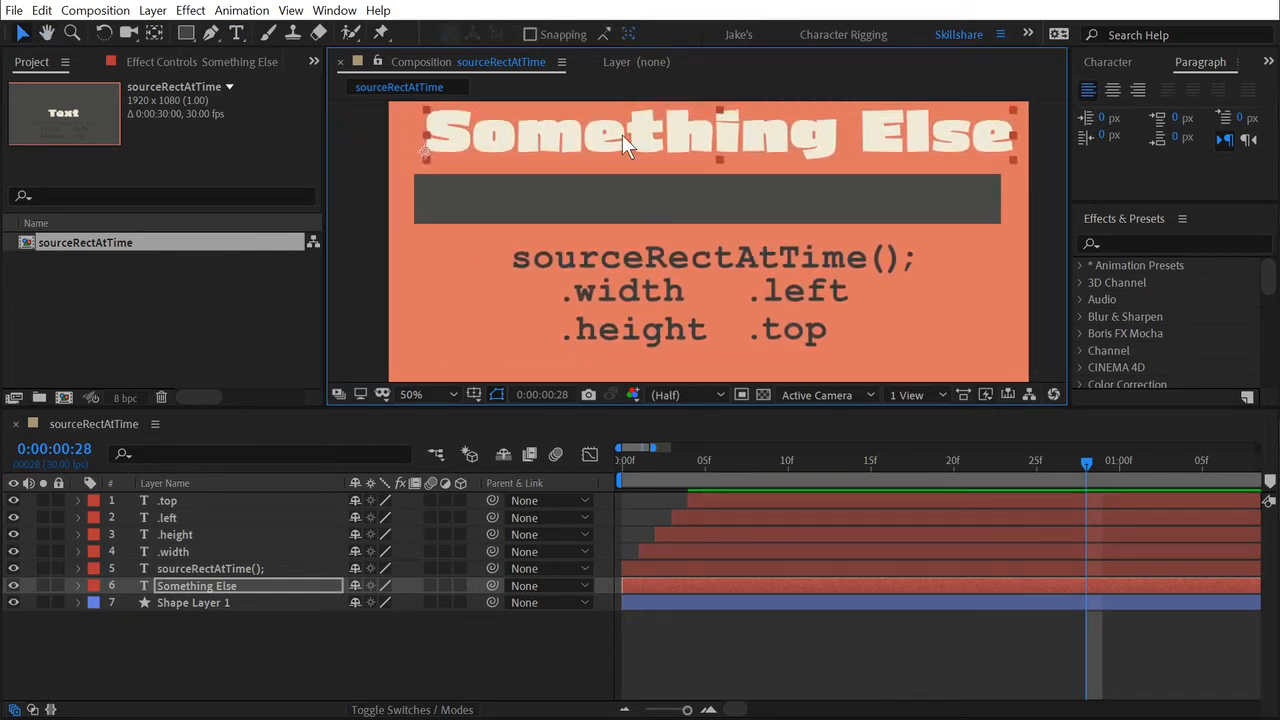
pyautogui.click(640, 205)
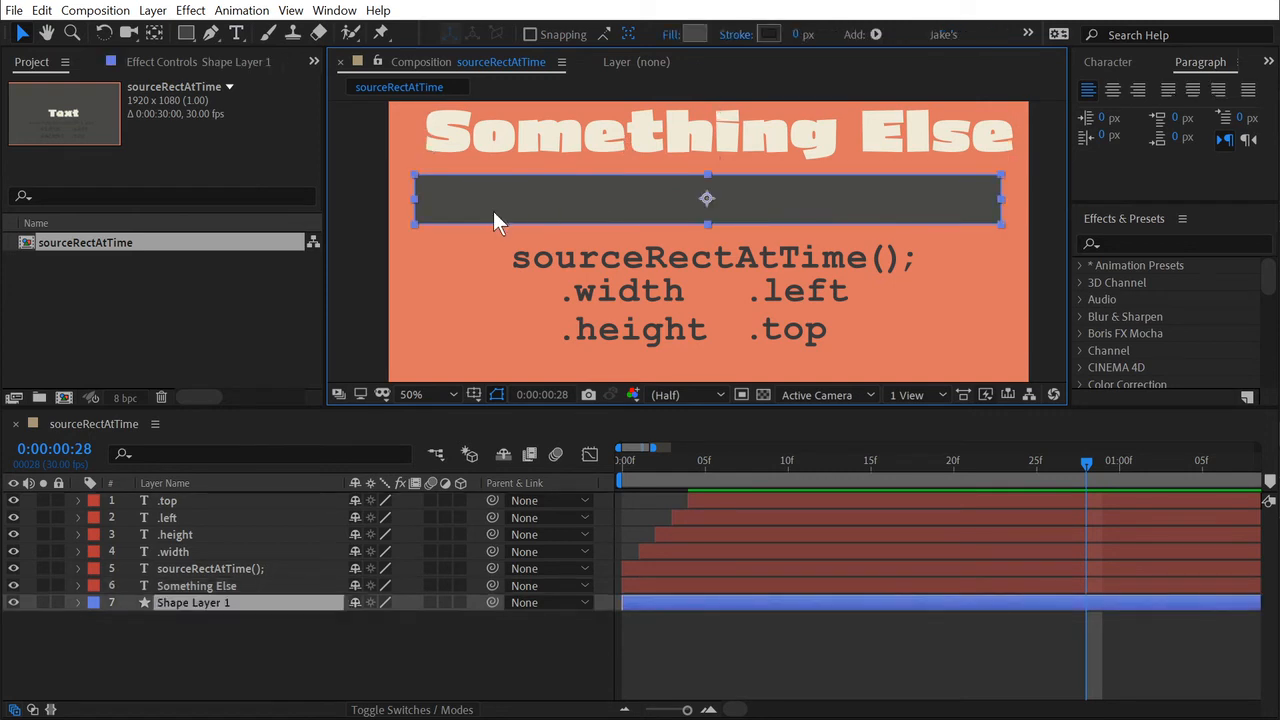
# Replace the "Something Else" text with "It's not the same".
pyautogui.doubleClick(820, 134)
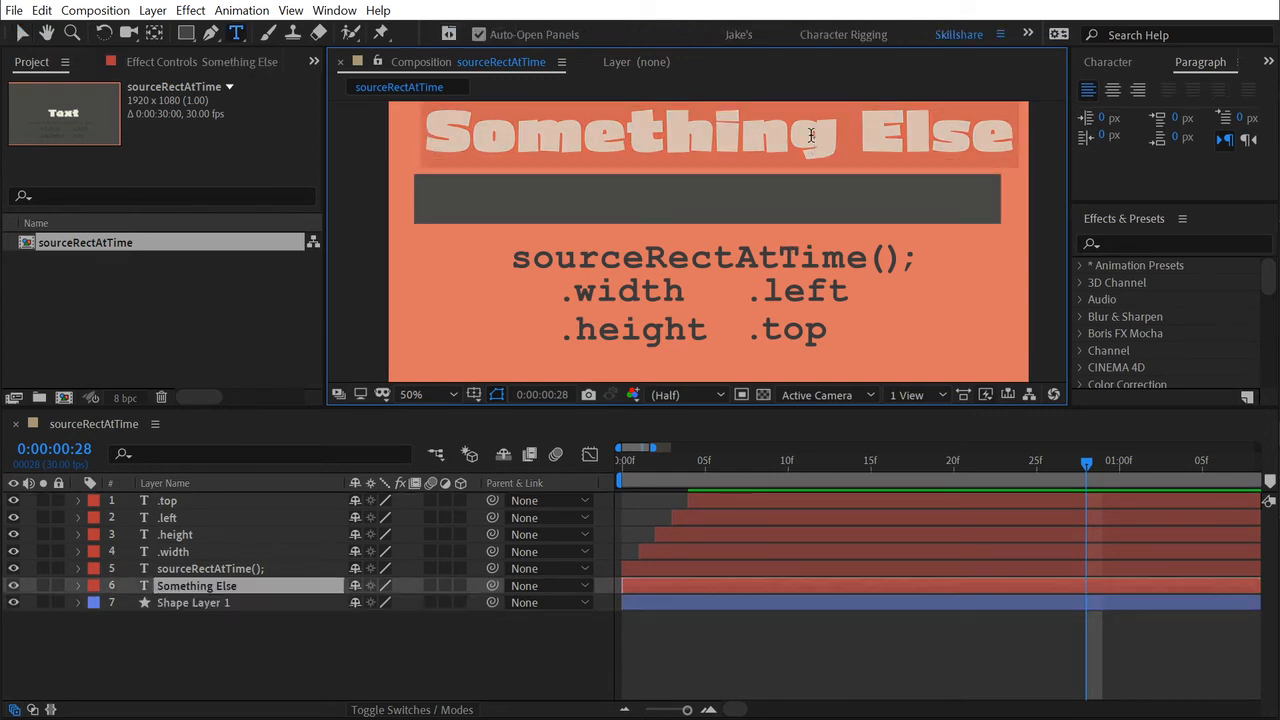
pyautogui.write("It's not the same")
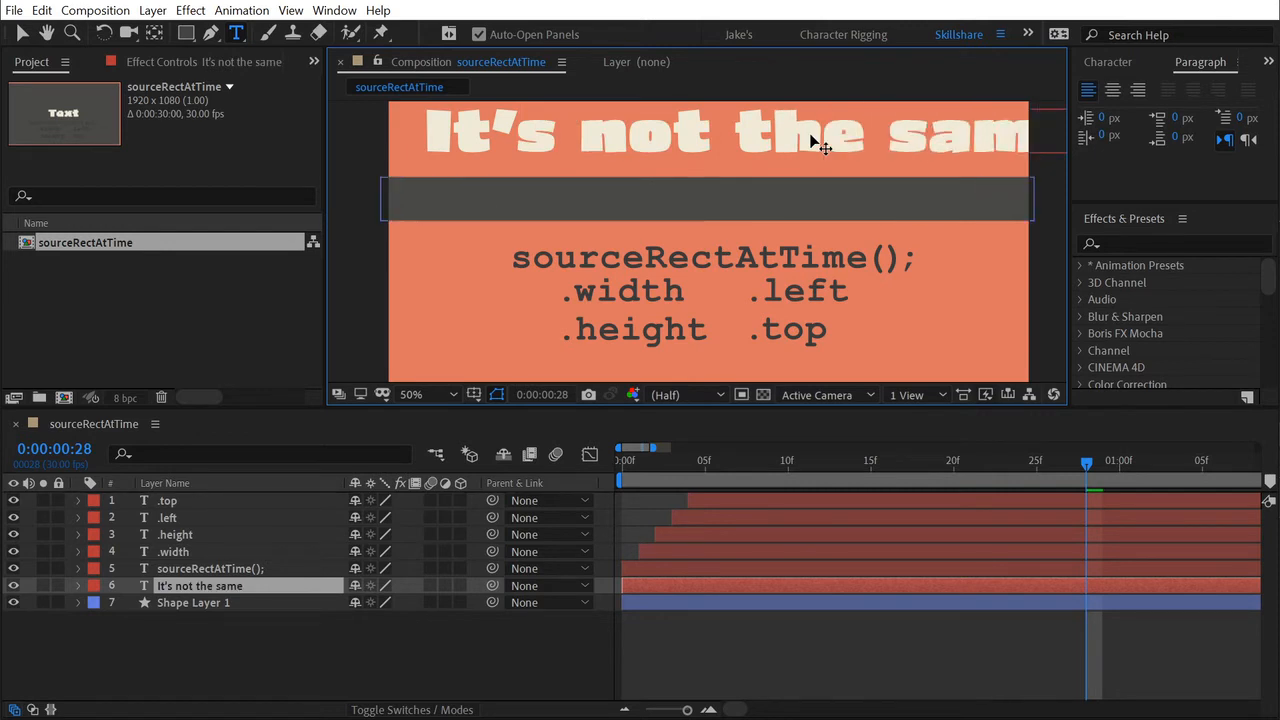
pyautogui.press('Escape')
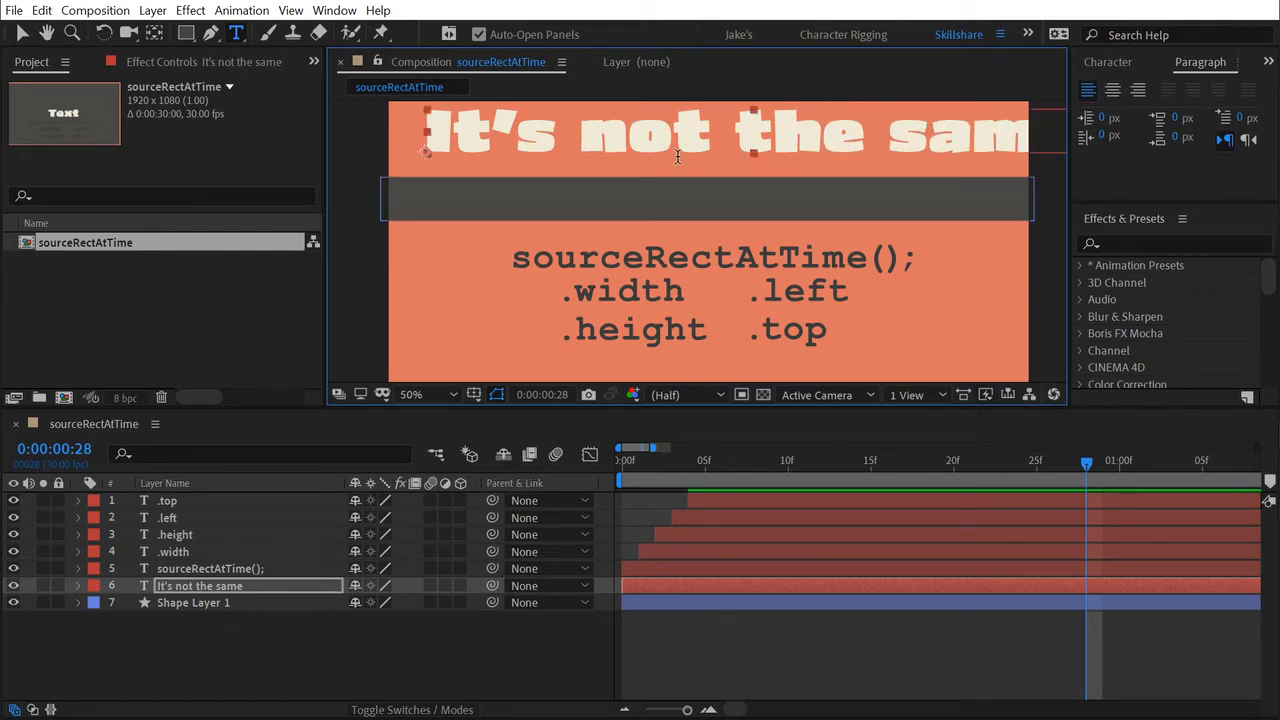
# Nudge the "It's not the same" text slightly closer to the rectangle, and reveal the Size expression of Shape Layer 1's Rectangle Path 1.
pyautogui.press('v')
pyautogui.moveTo(490, 133)
pyautogui.mouseDown()
pyautogui.moveTo(459, 135)
pyautogui.moveTo(508, 138)
pyautogui.mouseUp()
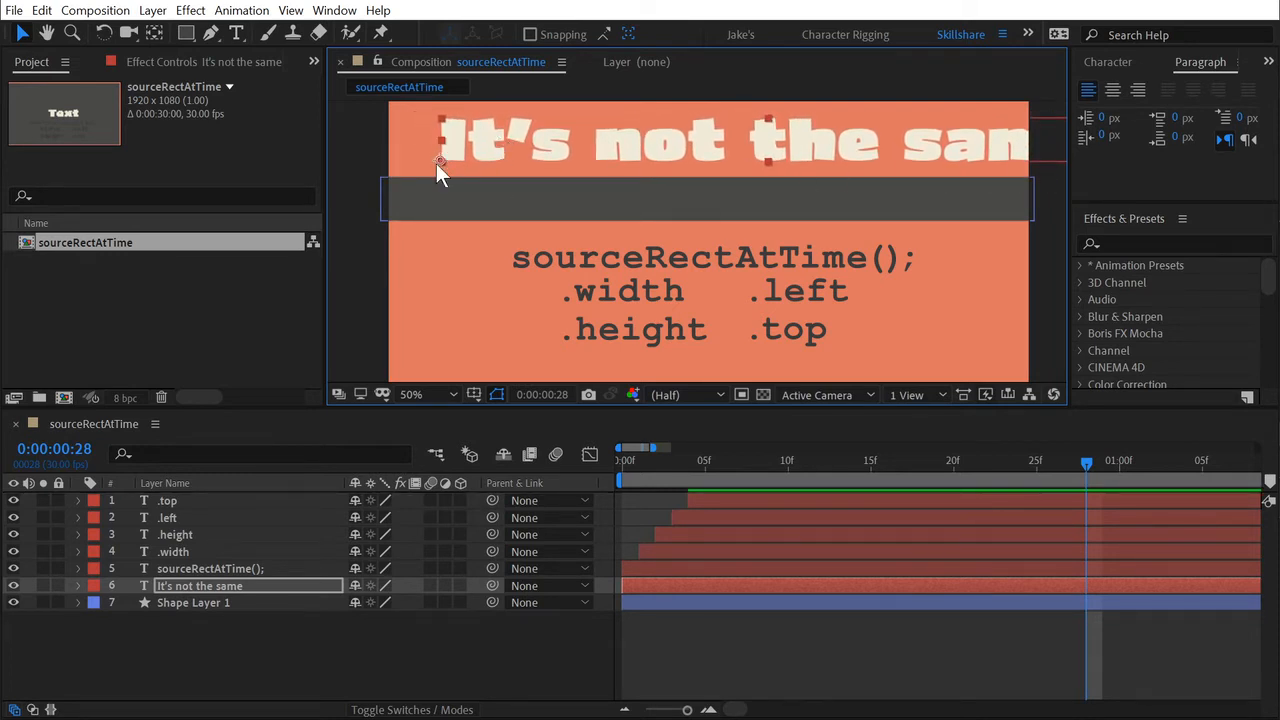
pyautogui.click(172, 604)
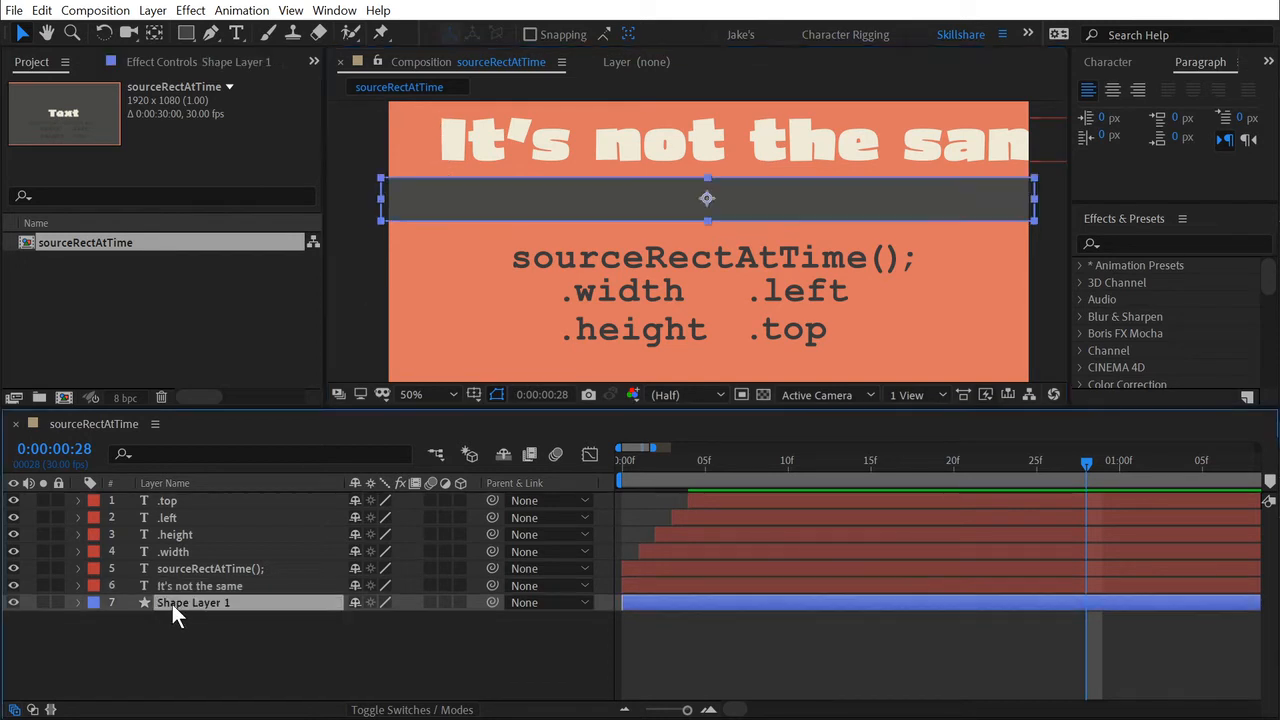
pyautogui.click(75, 602)
pyautogui.click(96, 619)
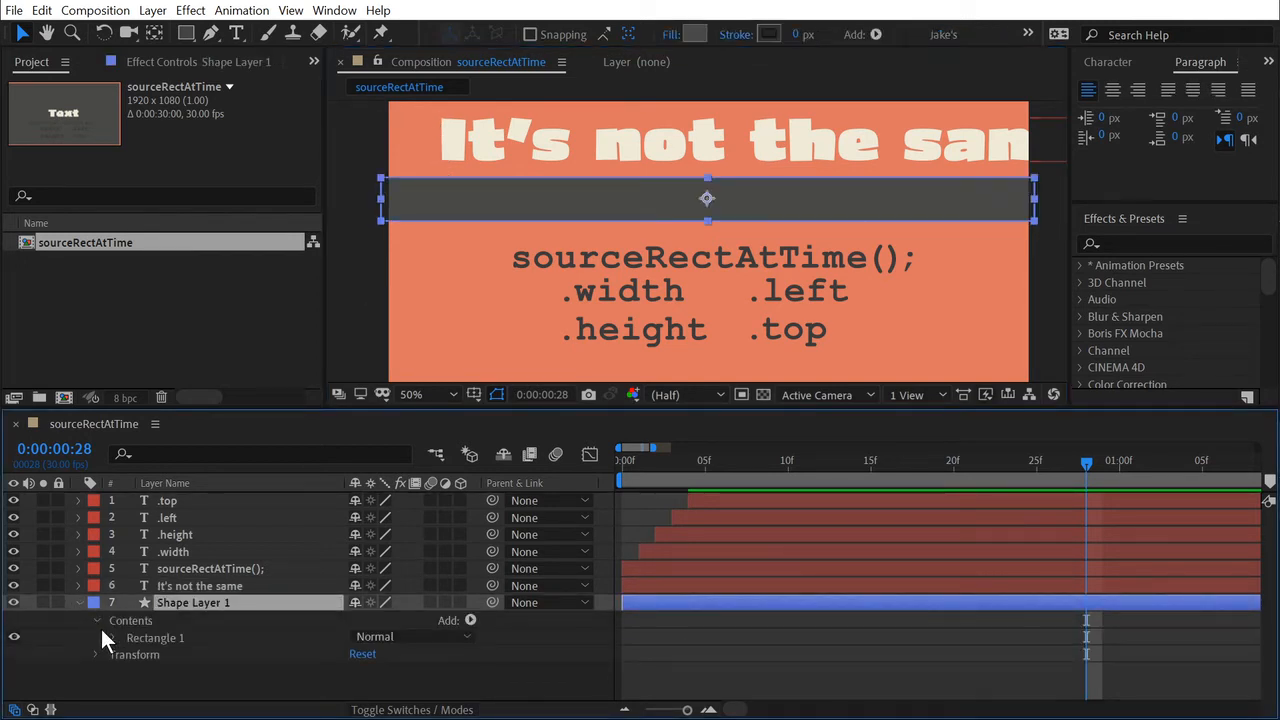
pyautogui.click(113, 636)
pyautogui.click(130, 642)
pyautogui.click(195, 658)
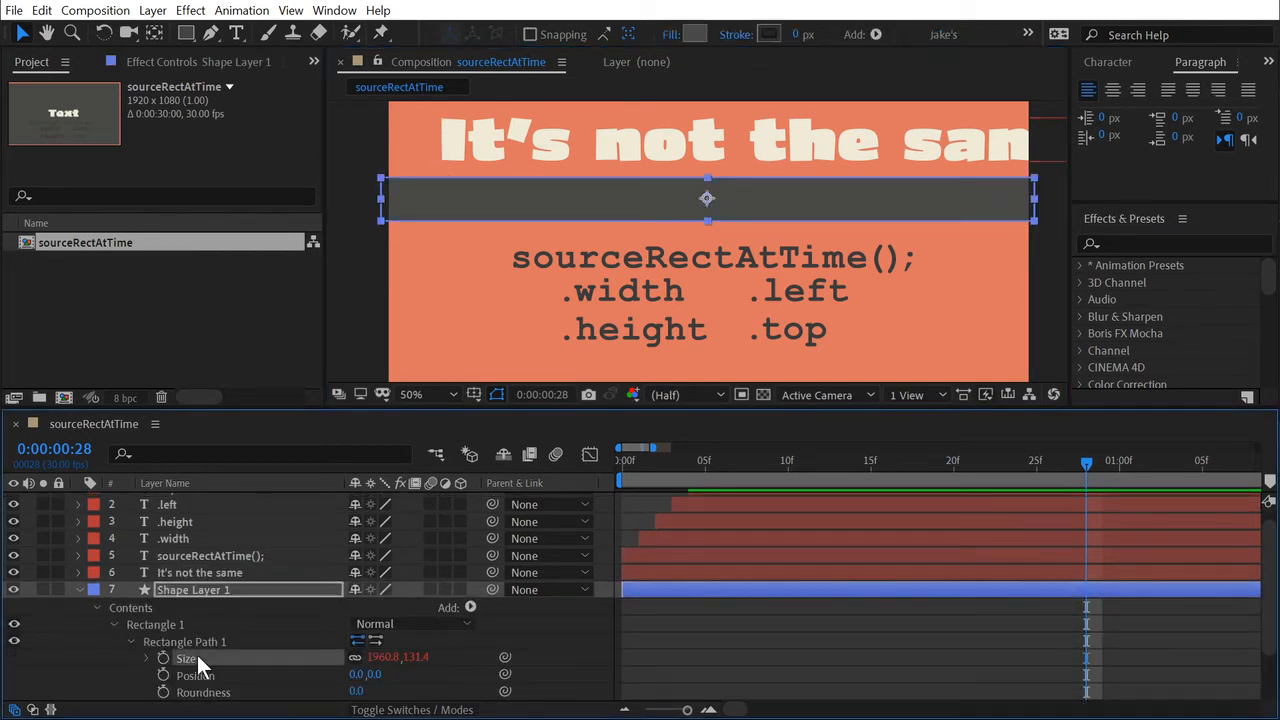
pyautogui.click(147, 658)
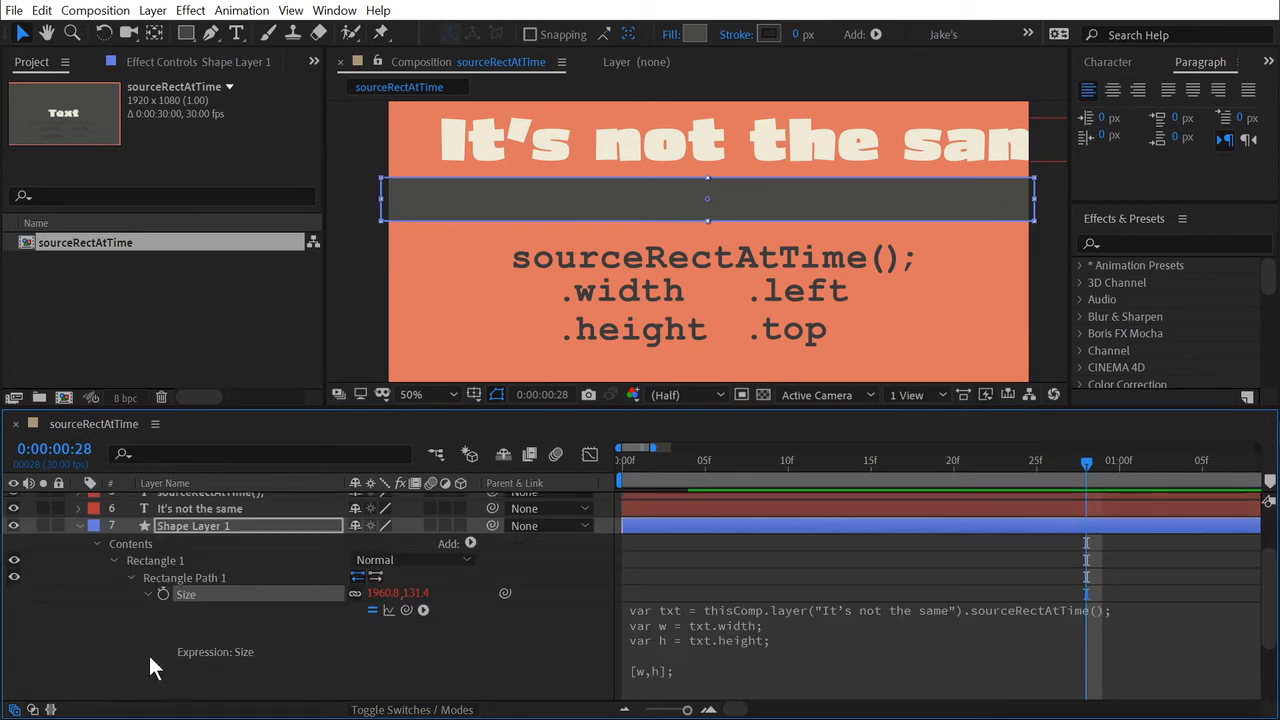
# Disable the Size expression, unlink and set the rectangle's size manually to 1026 by 146, and re-enable the expression.
pyautogui.click(372, 611)
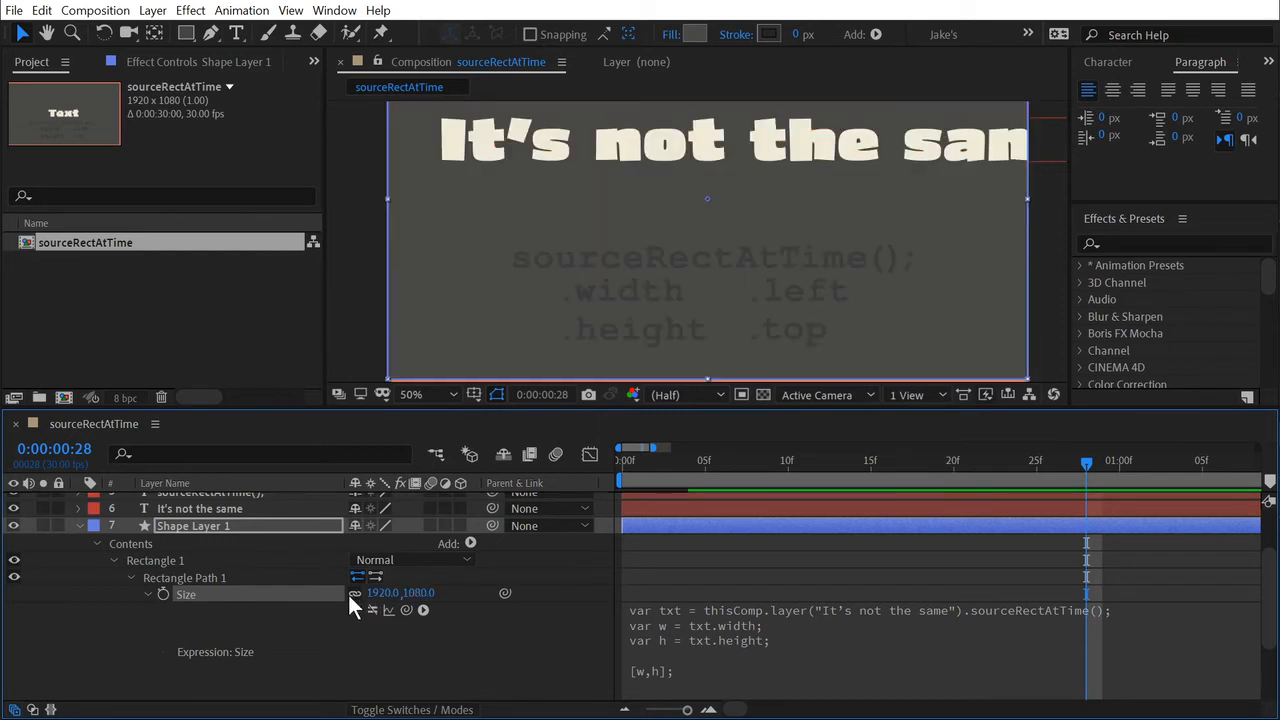
pyautogui.moveTo(381, 593); pyautogui.dragTo(1074, 482)
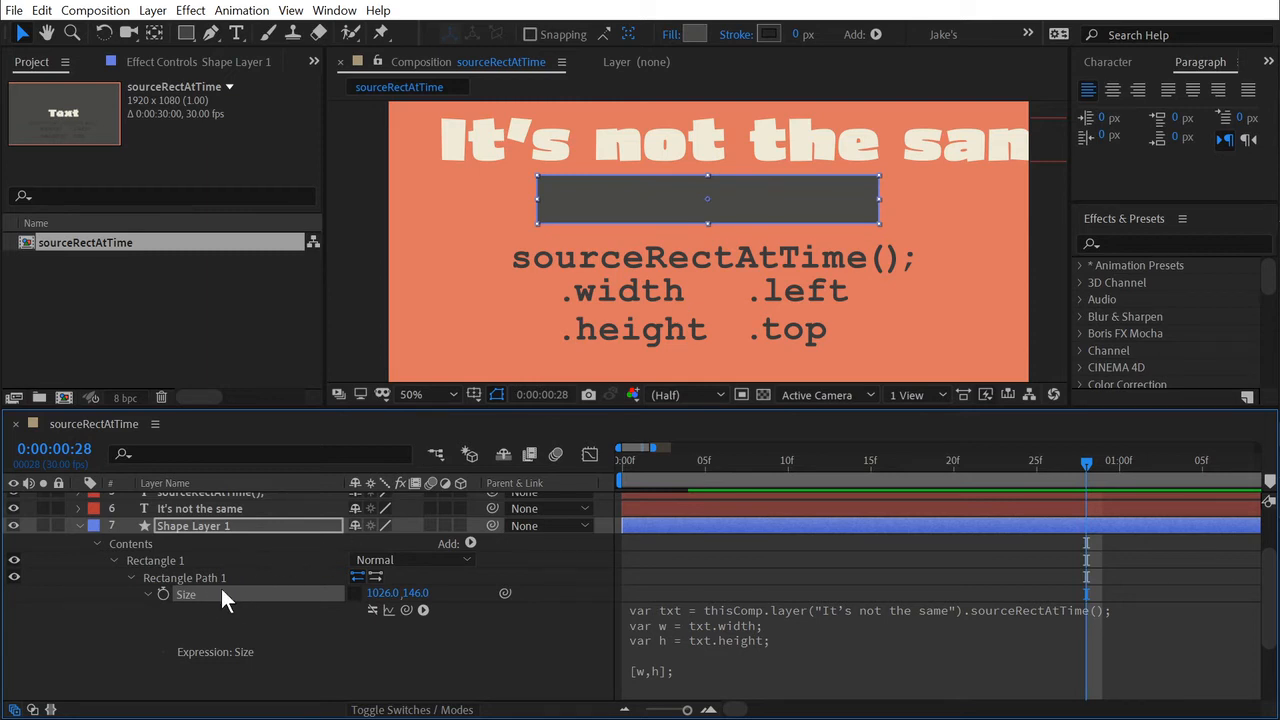
pyautogui.click(366, 611)
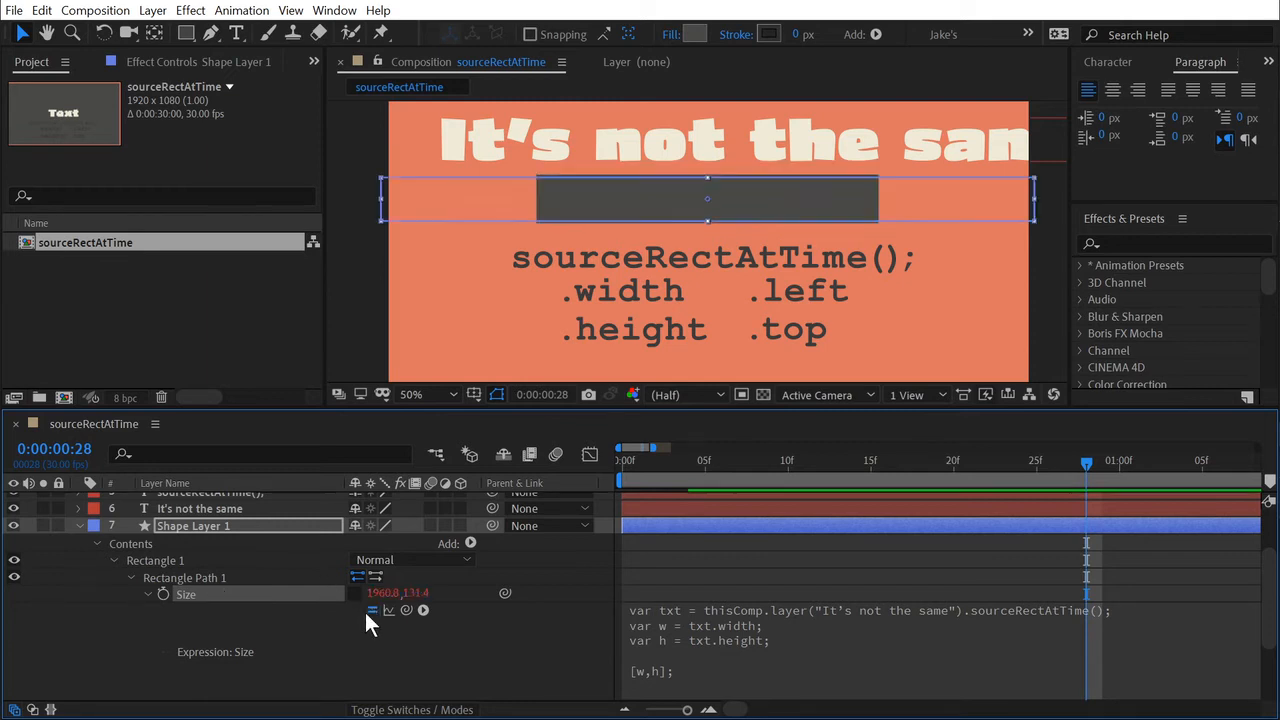
# Replace the "It's not the same" text with "Text" and centre it directly above the dark rectangle.
pyautogui.doubleClick(659, 150)
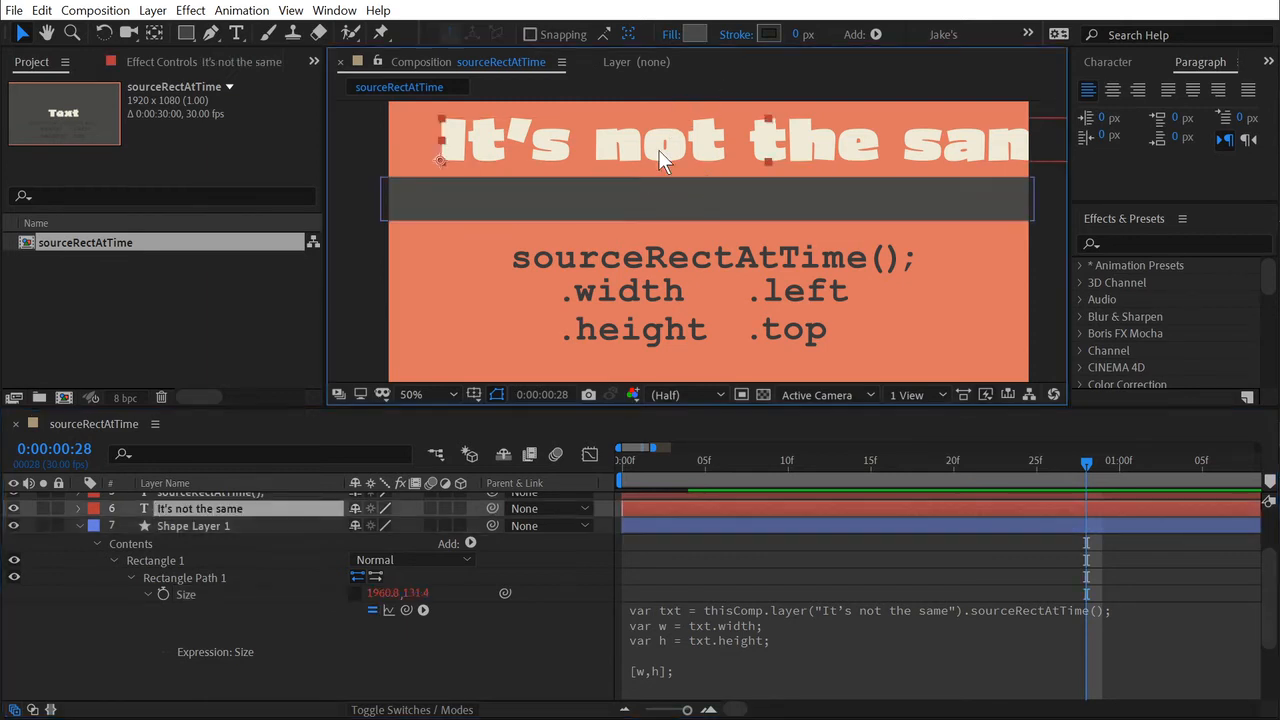
pyautogui.write('Text')
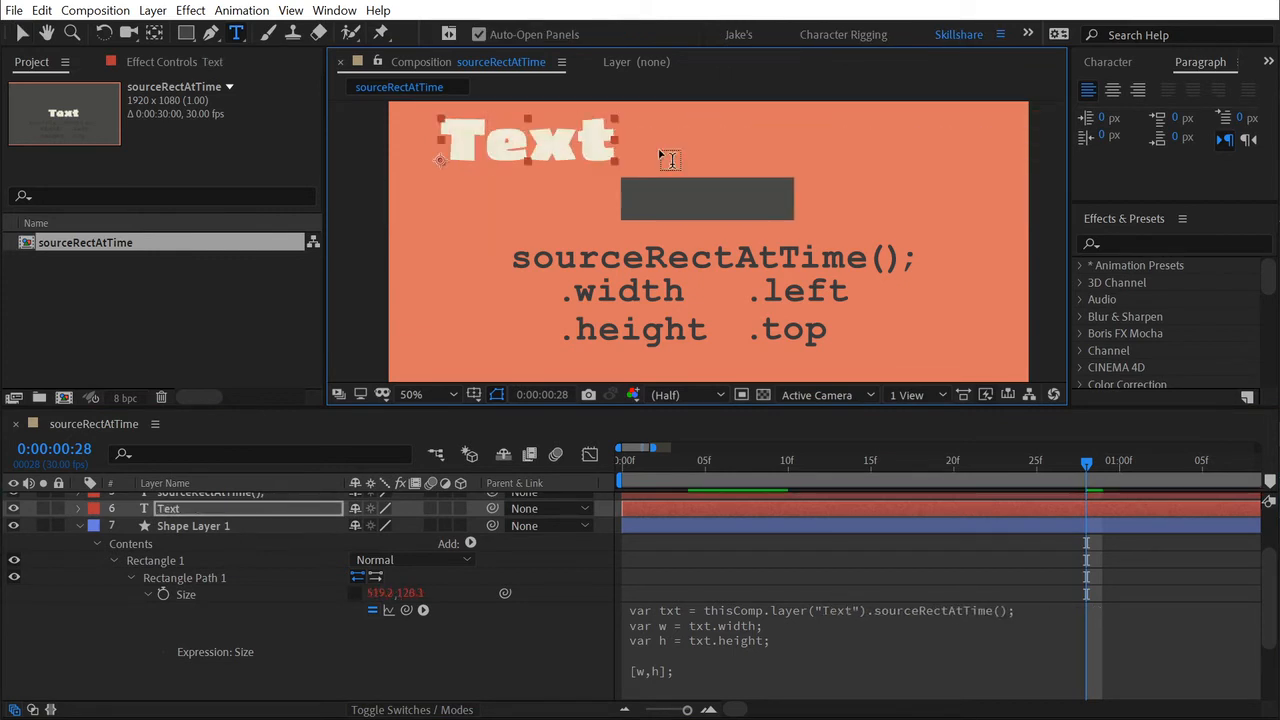
pyautogui.press('Escape')
pyautogui.moveTo(679, 139); pyautogui.dragTo(742, 143)
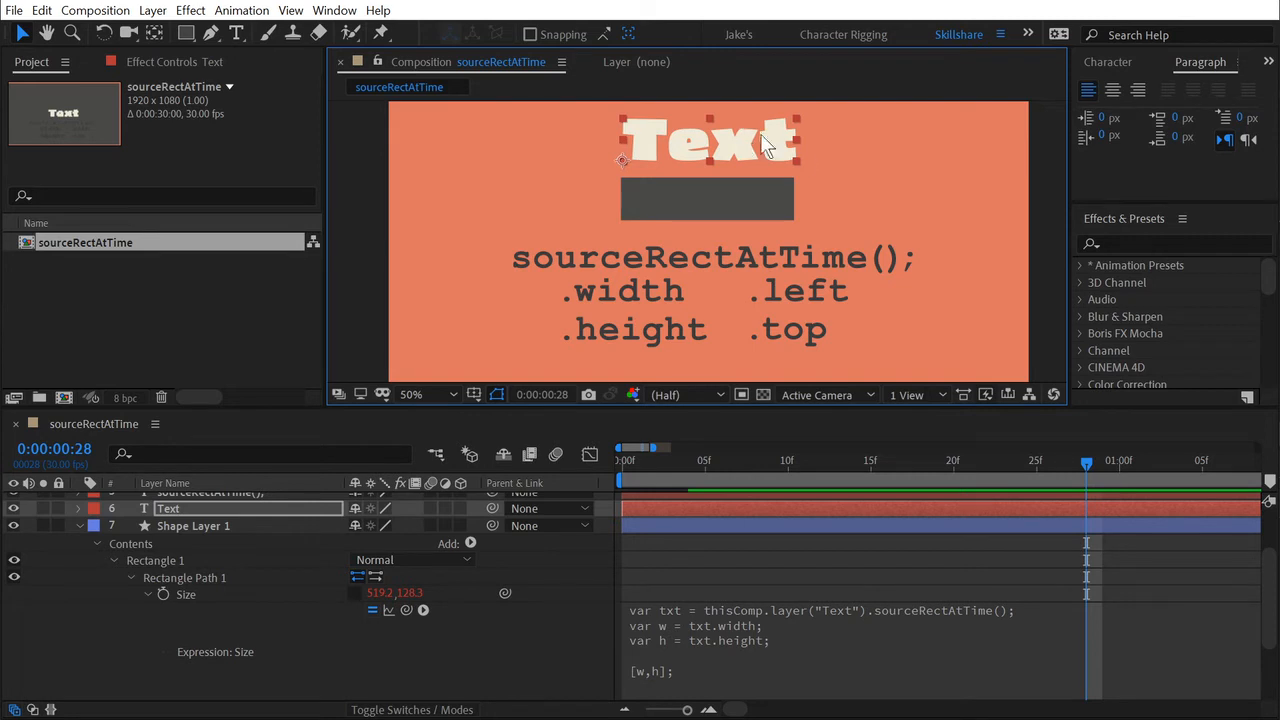
# Move the dark rectangle so it sits exactly behind the word "Text".
pyautogui.moveTo(692, 195); pyautogui.dragTo(632, 206)
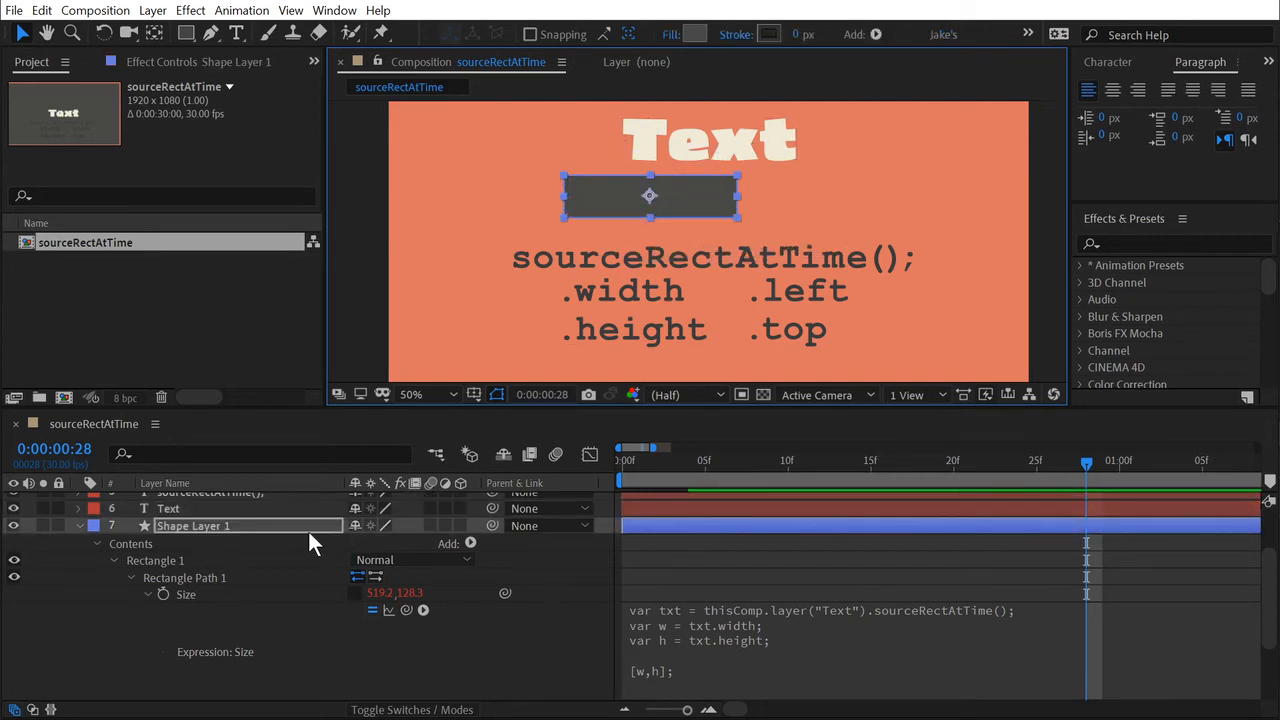
pyautogui.moveTo(646, 200); pyautogui.dragTo(718, 143)
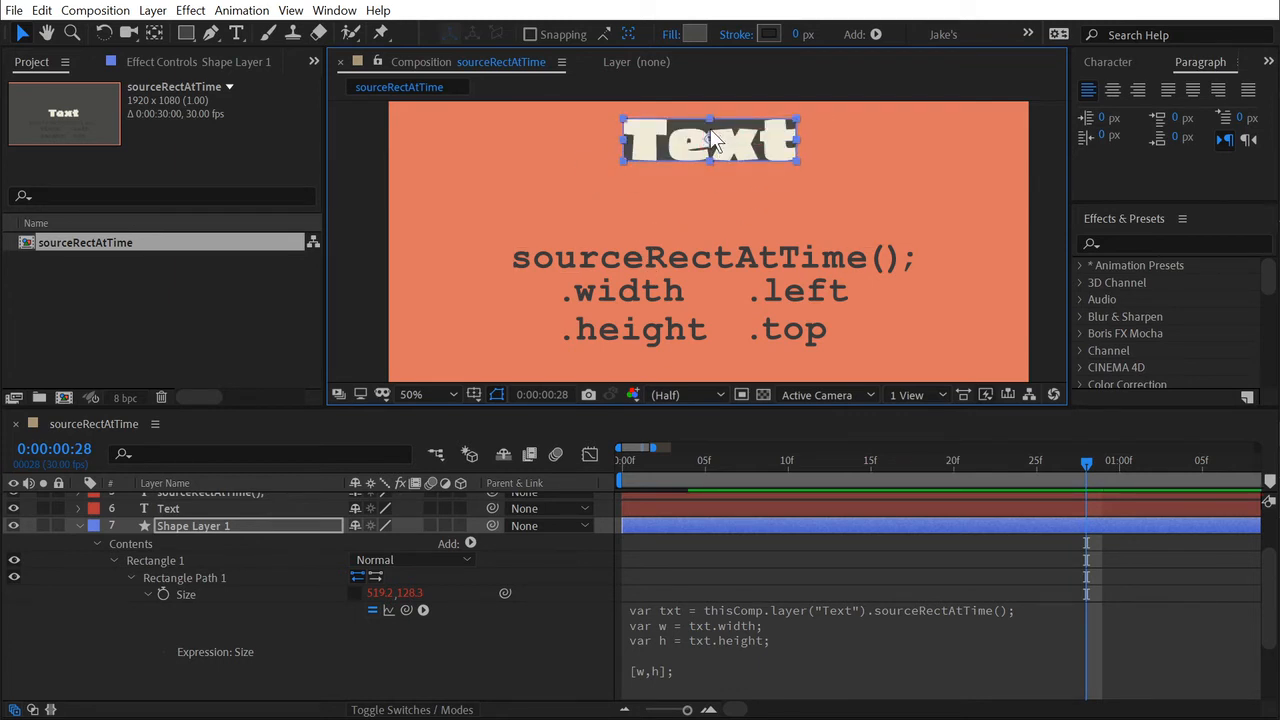
# Parent Shape Layer 1 to the Text layer, test the link by moving the text, and undo the test move.
pyautogui.scroll(2, 726, 177)
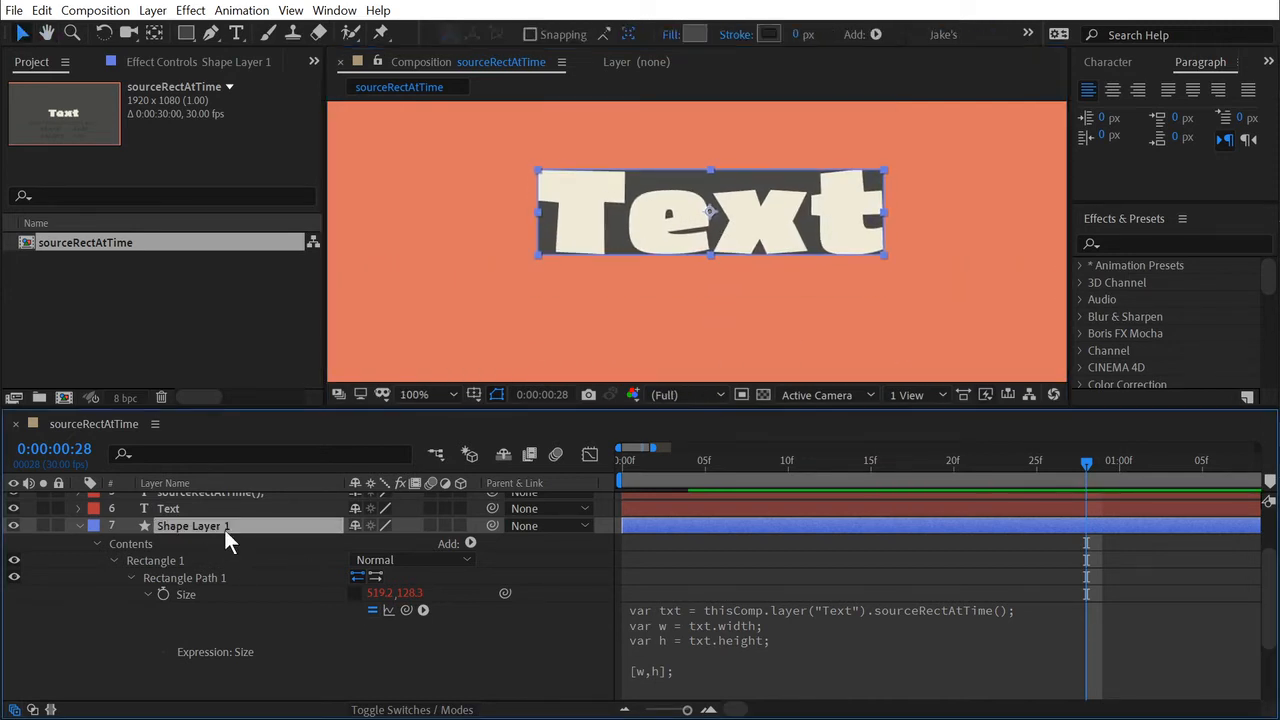
pyautogui.moveTo(491, 525); pyautogui.dragTo(226, 585)
pyautogui.click(226, 586)
pyautogui.moveTo(761, 214); pyautogui.dragTo(718, 285)
pyautogui.hotkey('ctrl', 'z')
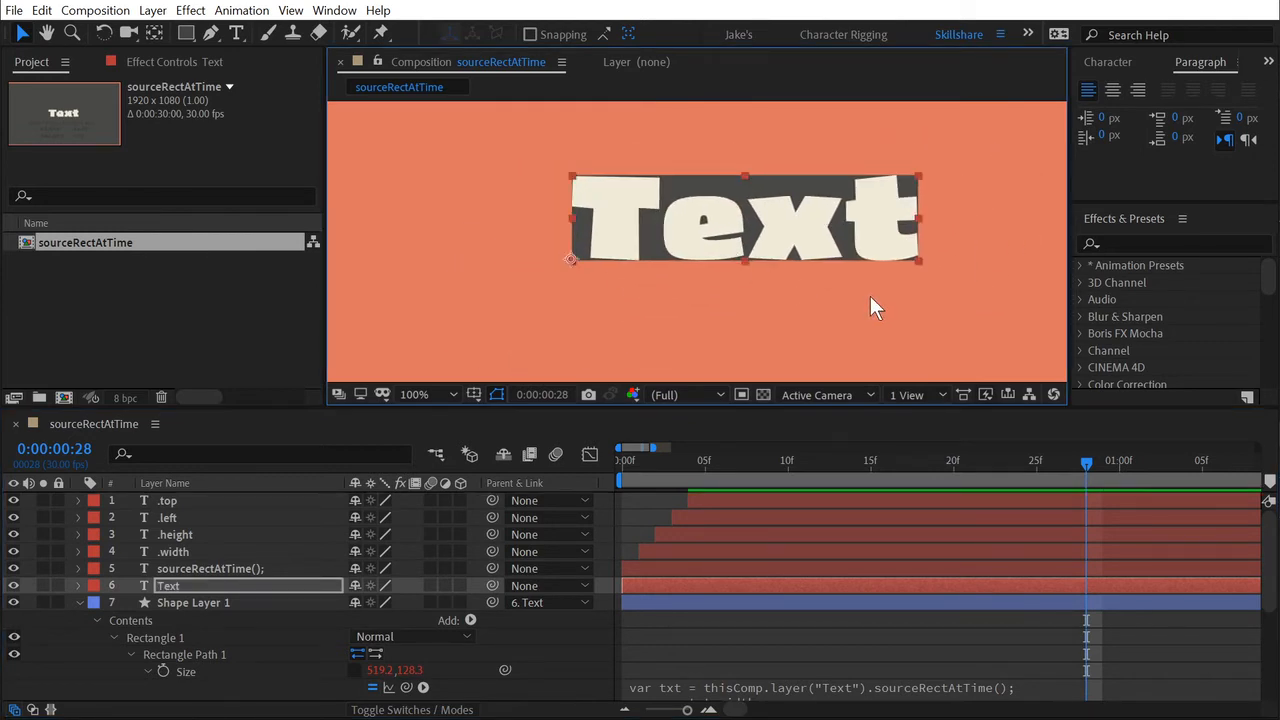
# Rename Shape Layer 1 as "Text Box".
pyautogui.click(195, 602)
pyautogui.press('Return')
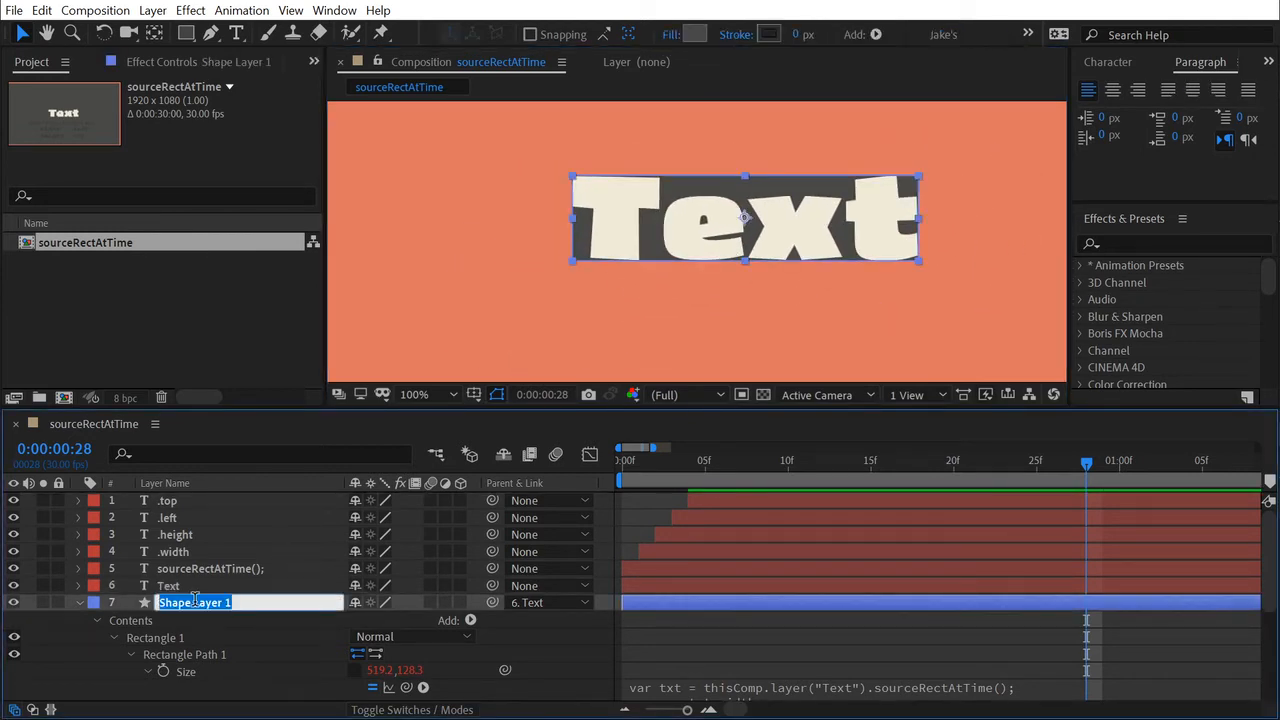
pyautogui.write('Text Box')
pyautogui.press('Return')
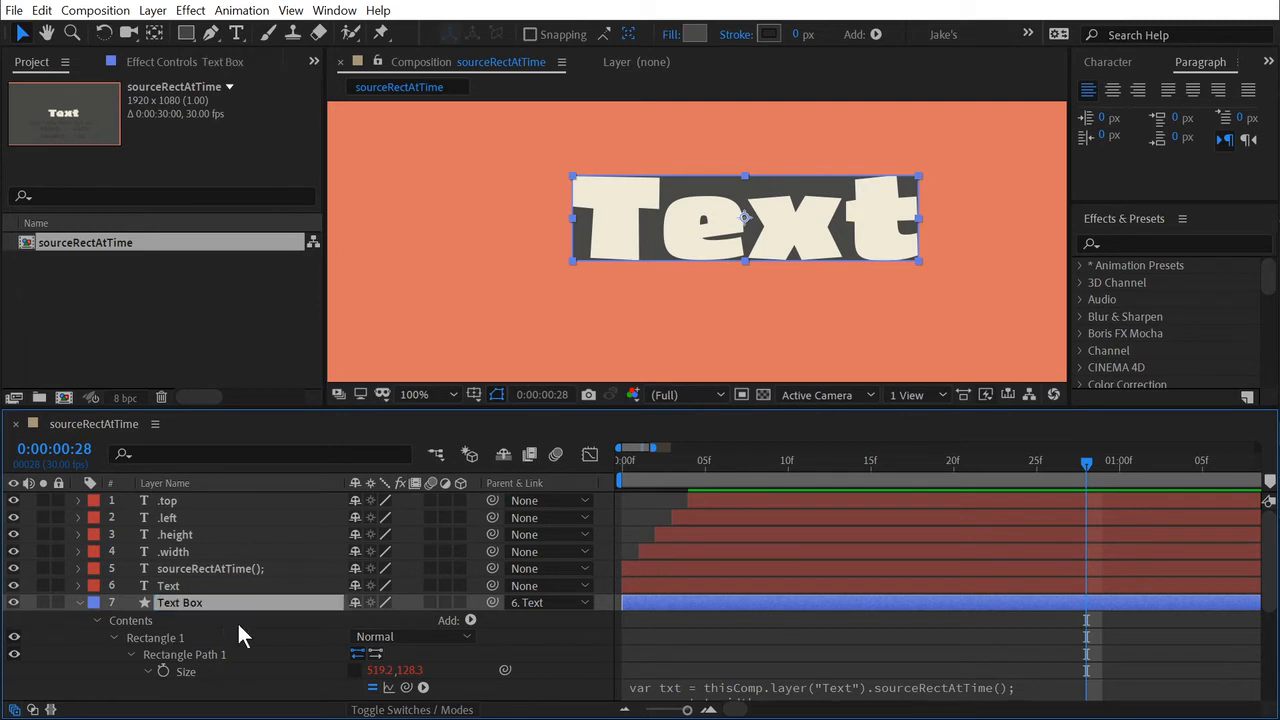
# Apply All Caps to the Text layer.
pyautogui.doubleClick(225, 587)
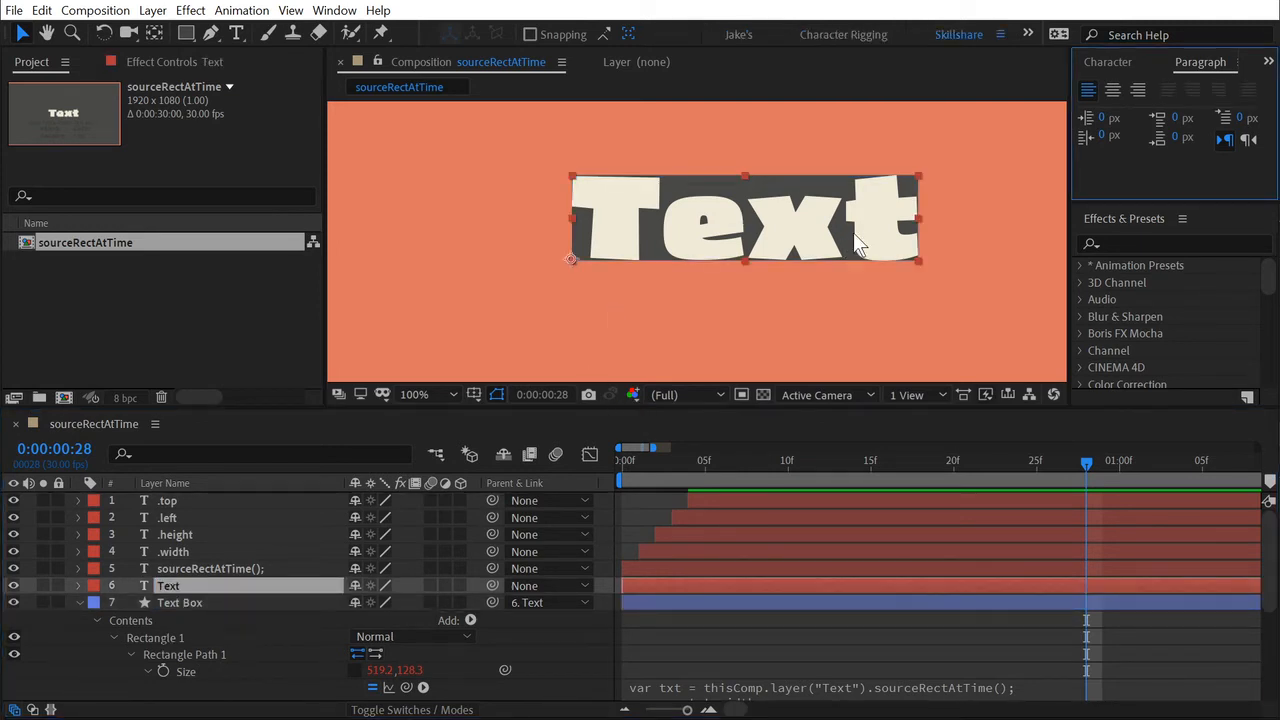
pyautogui.click(1109, 60)
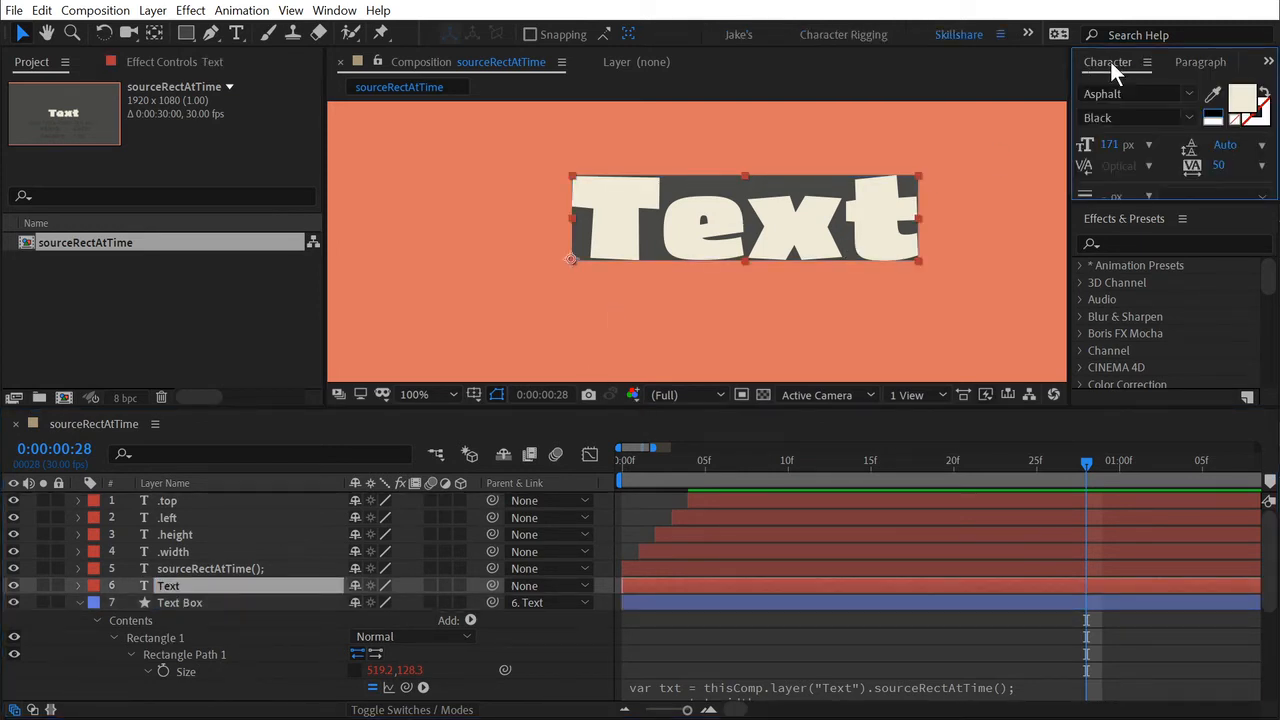
pyautogui.moveTo(1135, 206); pyautogui.dragTo(1159, 331)
pyautogui.click(1161, 279)
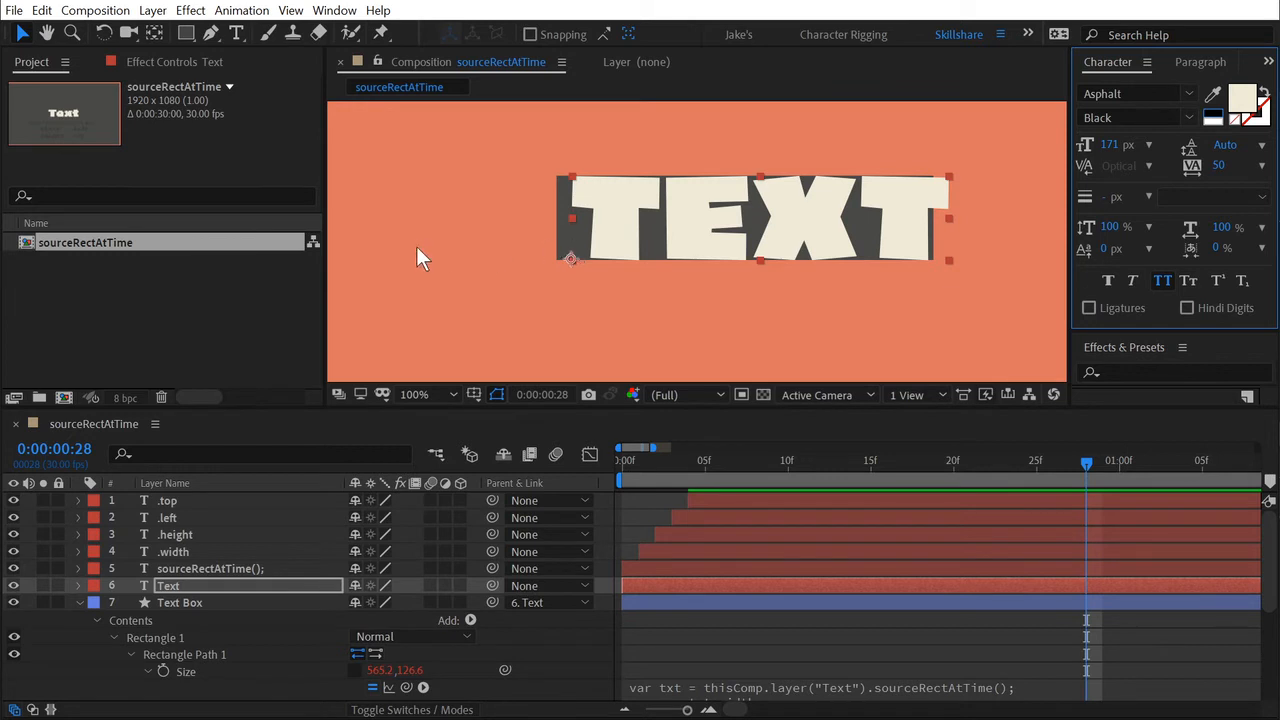
# Reduce the Text layer's font size to 63 px and select the rectangle to compare its position with the text.
pyautogui.moveTo(1090, 146); pyautogui.dragTo(814, 210)
pyautogui.click(814, 210)
pyautogui.click(663, 246)
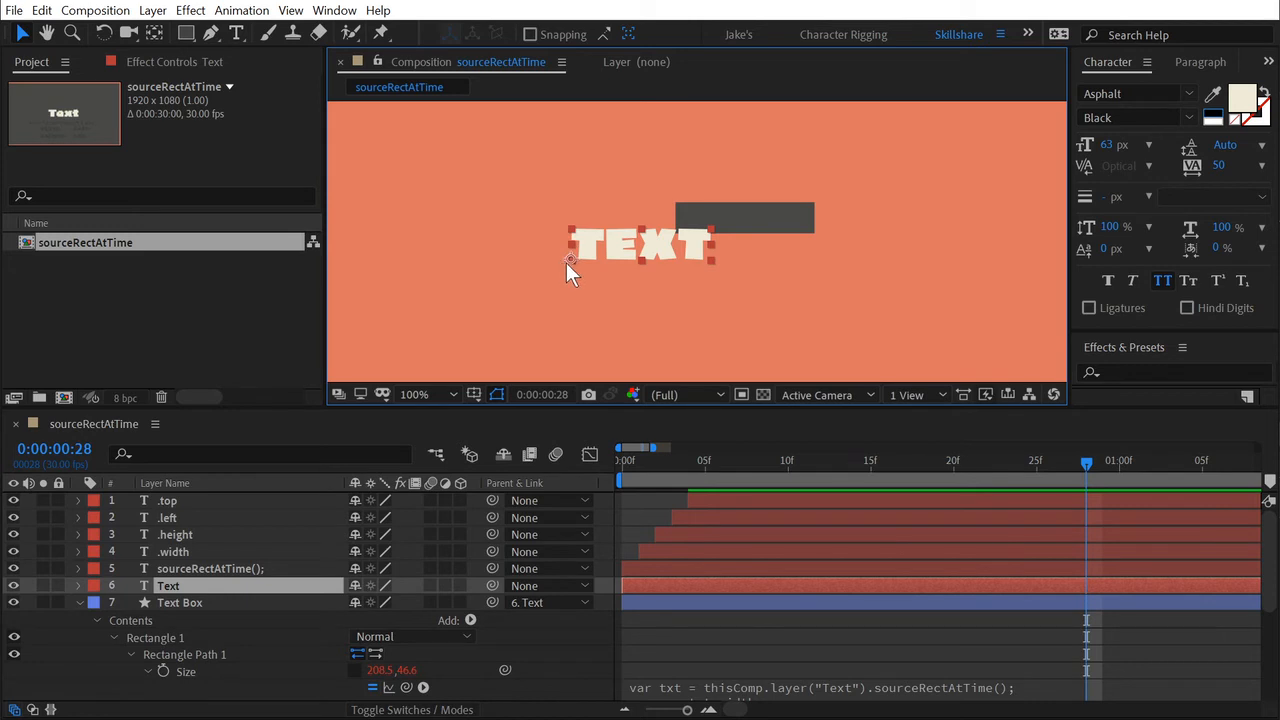
pyautogui.click(794, 228)
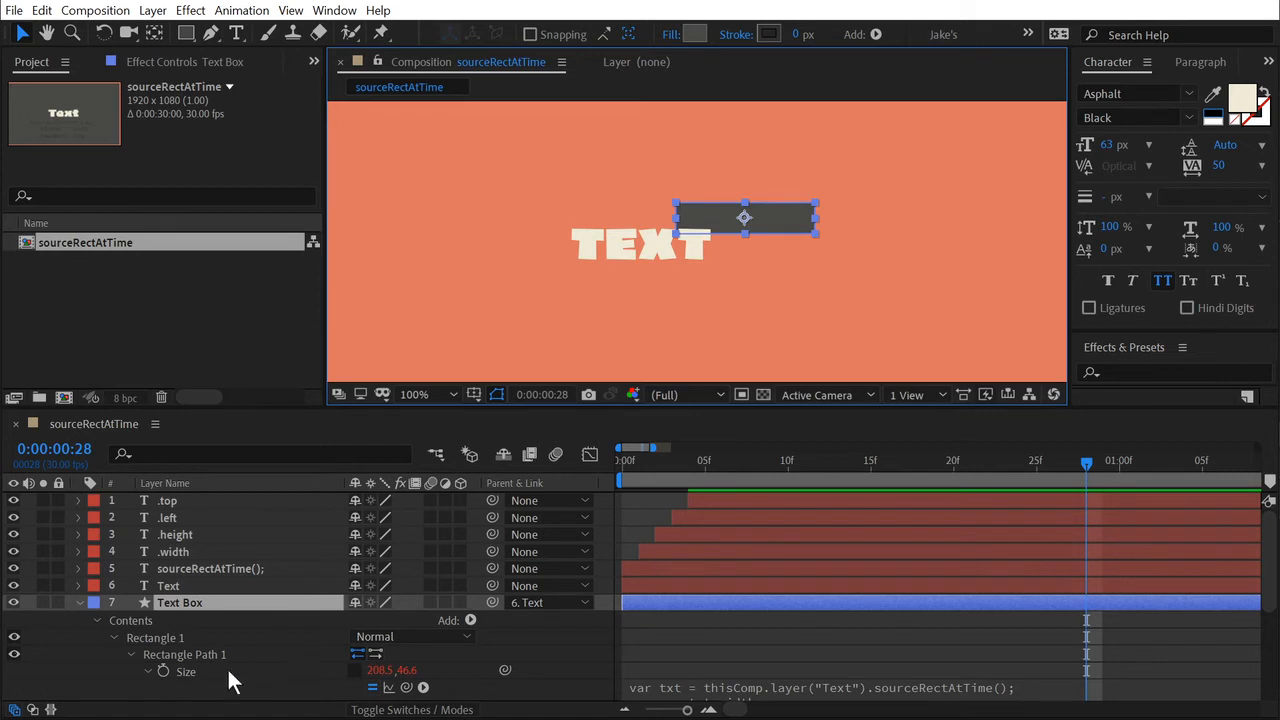
# Undo the font size and All Caps changes on the Text layer.
pyautogui.scroll(-1, 227, 667)
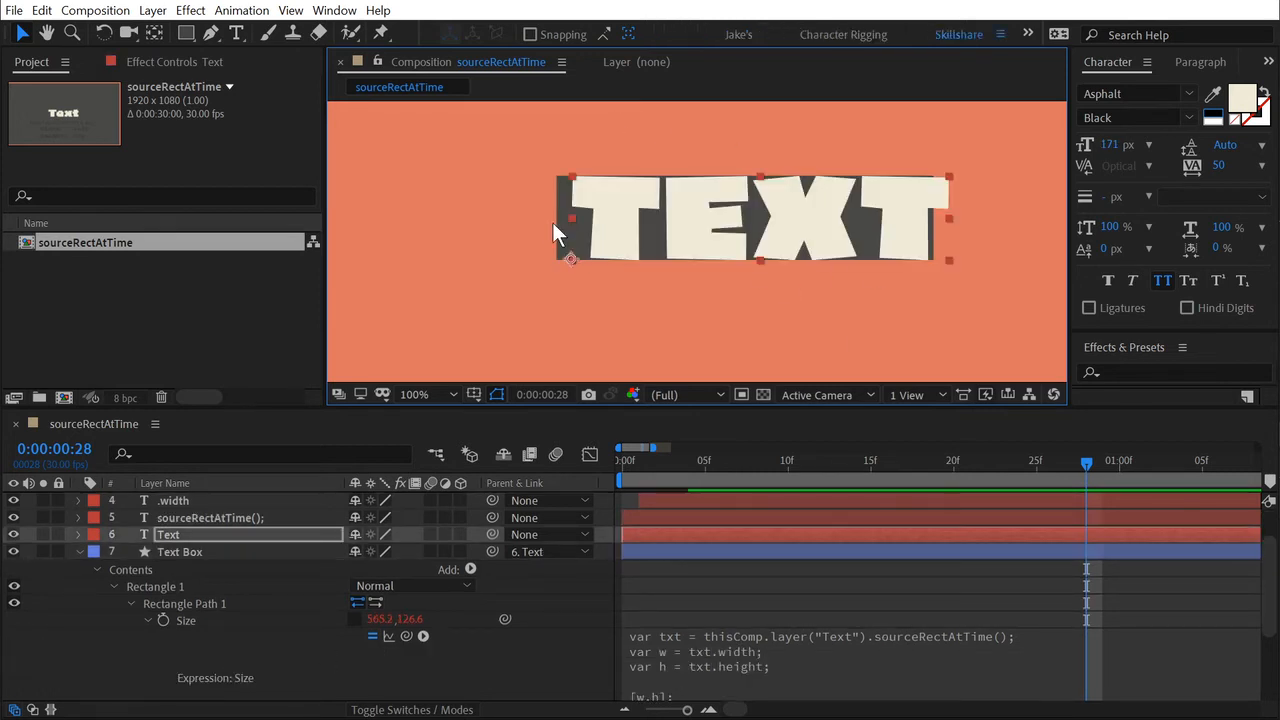
pyautogui.press('Return')
pyautogui.hotkey('ctrl', 'shift', 'k')
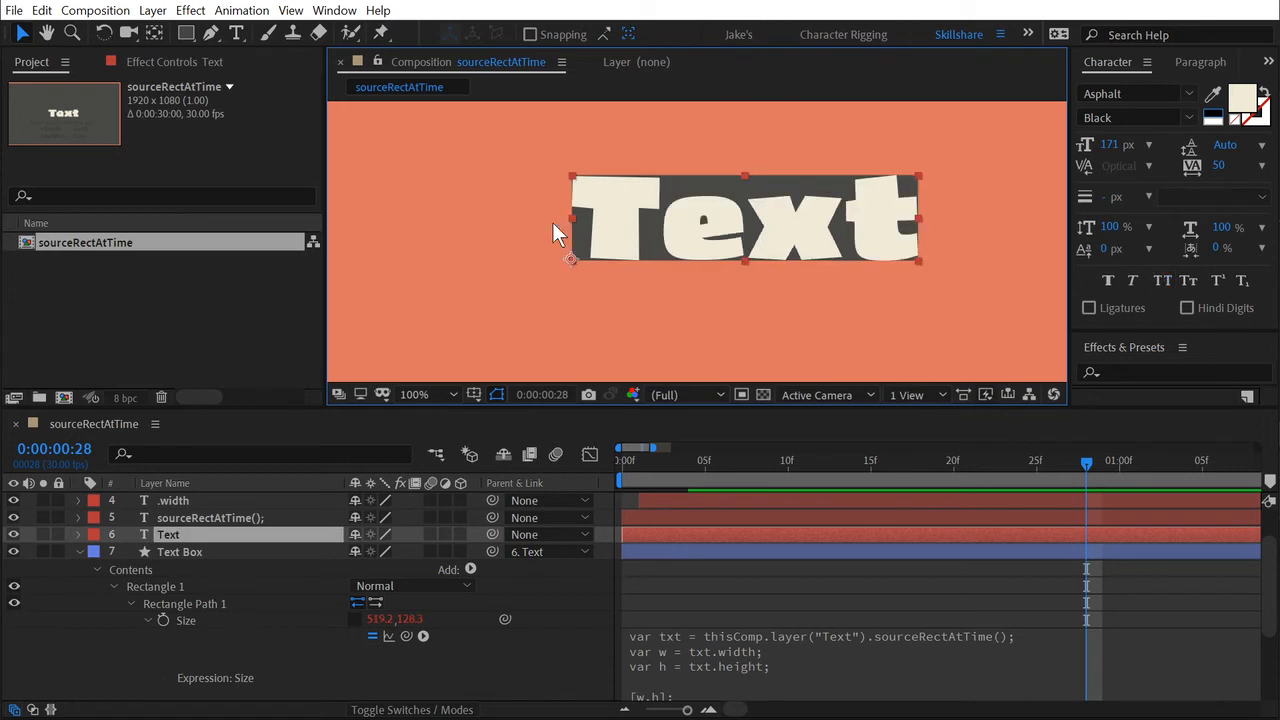
# Collapse the Size expression in the Text Box layer and select the Position property of Rectangle Path 1.
pyautogui.click(719, 568)
pyautogui.click(707, 555)
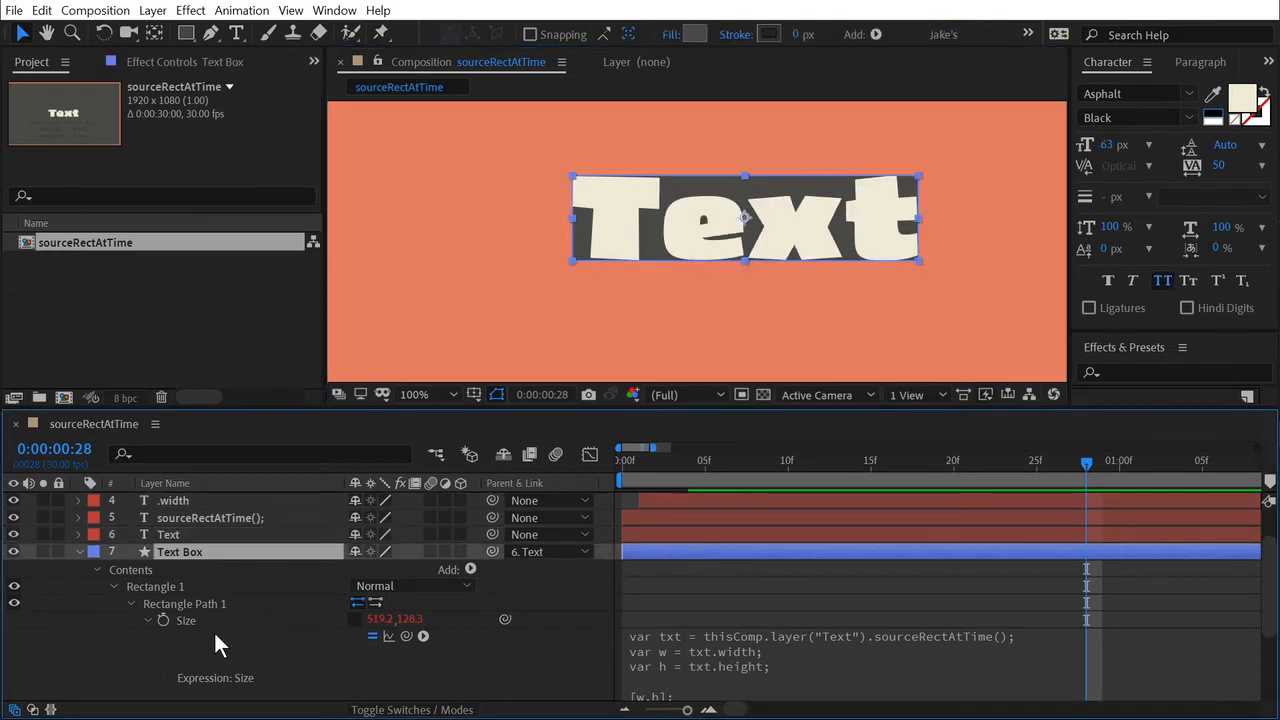
pyautogui.click(148, 619)
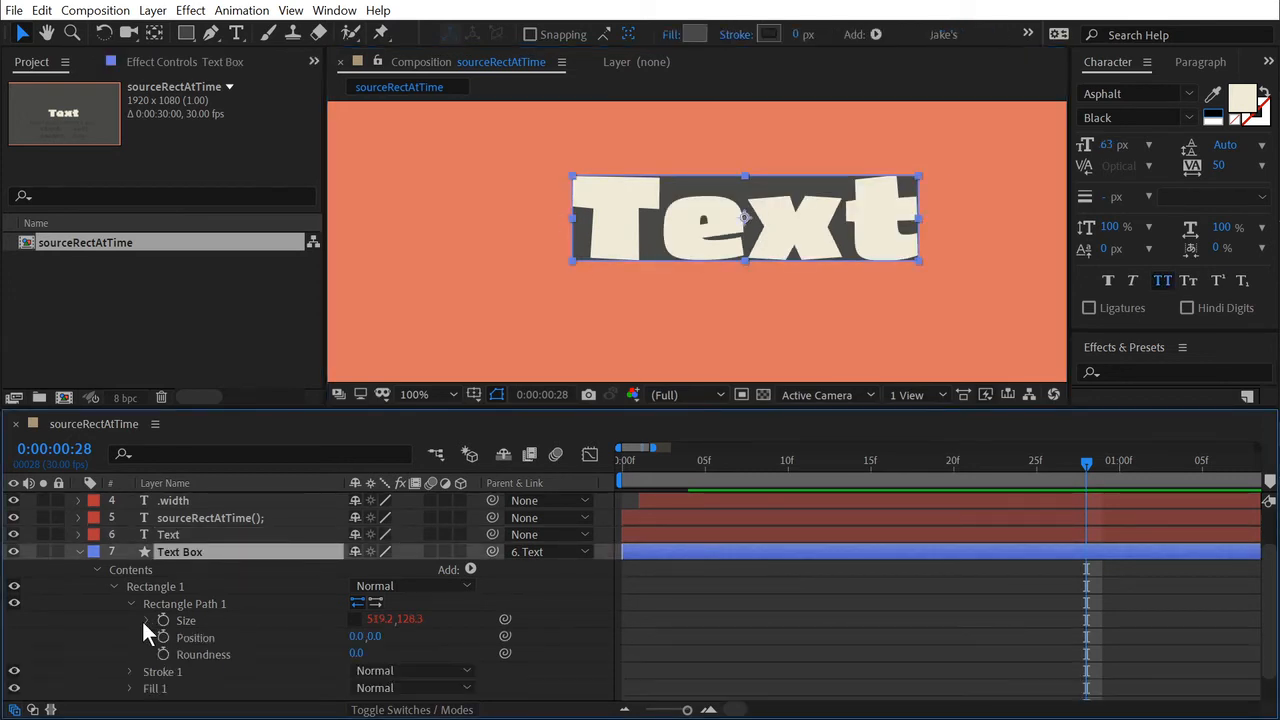
pyautogui.click(197, 643)
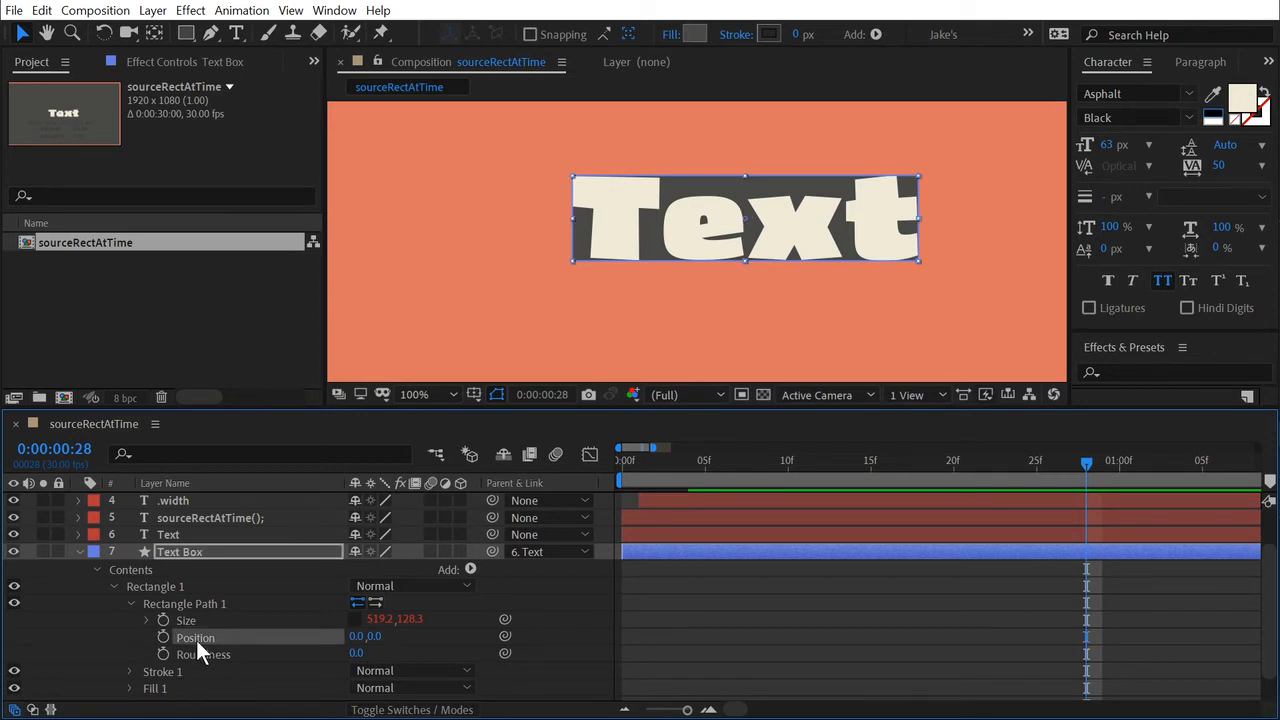
# Try offsetting the Position of Rectangle Path 1 horizontally and vertically, and undo the offsets.
pyautogui.moveTo(358, 638); pyautogui.dragTo(430, 684)
pyautogui.moveTo(384, 637); pyautogui.dragTo(527, 654)
pyautogui.hotkey('ctrl', 'z')
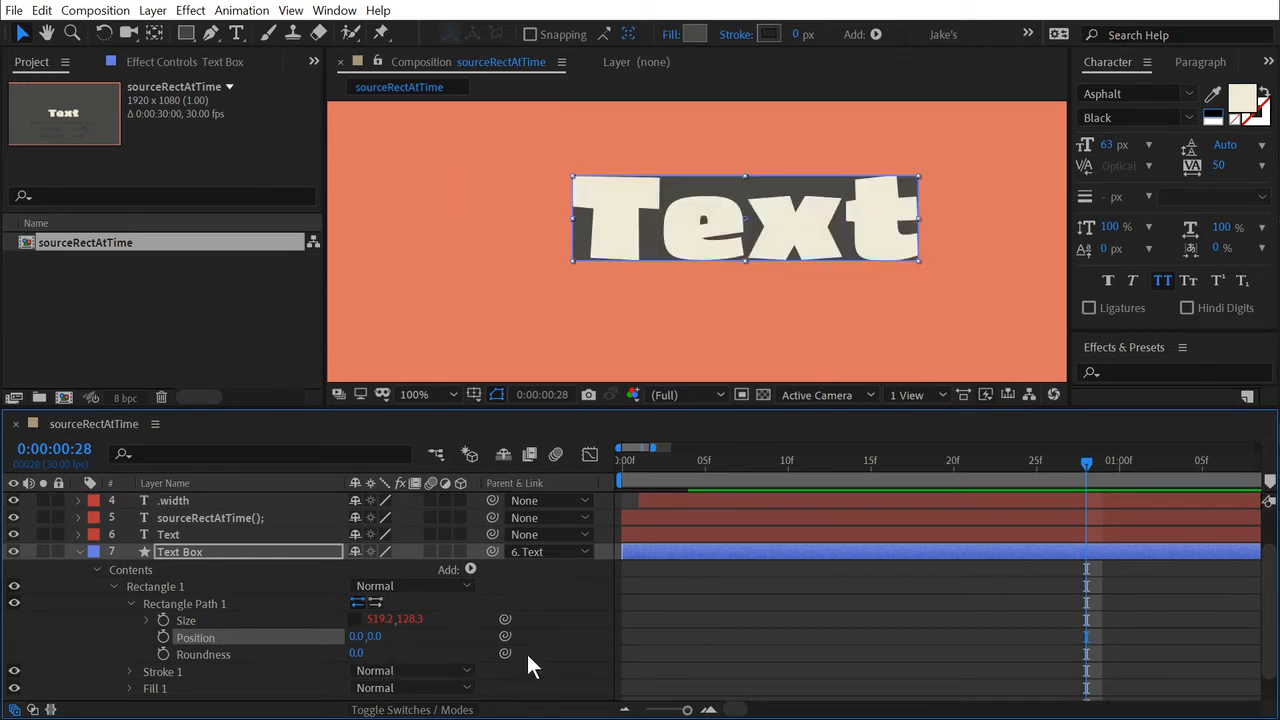
# Select the Text layer and examine the .left and .top attributes listed below it in the composition.
pyautogui.click(183, 535)
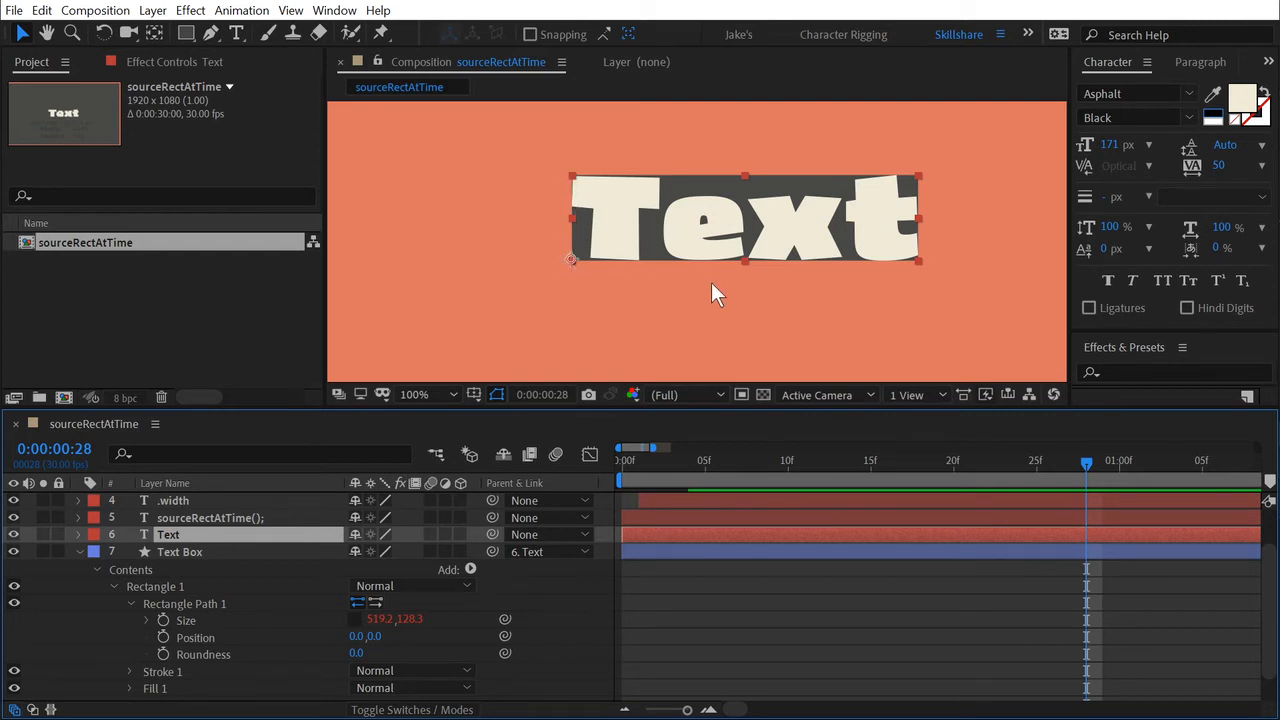
pyautogui.moveTo(720, 309); pyautogui.dragTo(673, 209)
pyautogui.scroll(-1, 726, 252)
pyautogui.moveTo(769, 320); pyautogui.dragTo(835, 281)
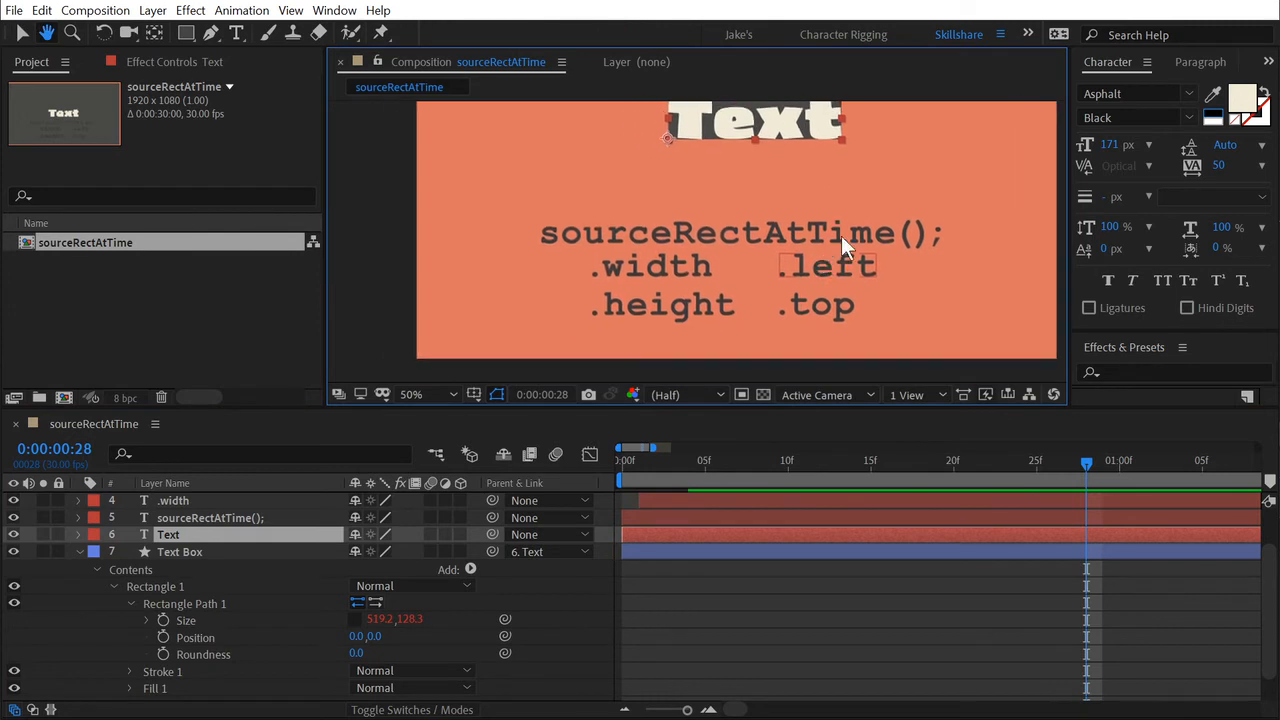
pyautogui.press('h')
pyautogui.moveTo(840, 216)
pyautogui.mouseDown()
pyautogui.moveTo(843, 243)
pyautogui.moveTo(840, 229)
pyautogui.mouseUp()
pyautogui.press('v')
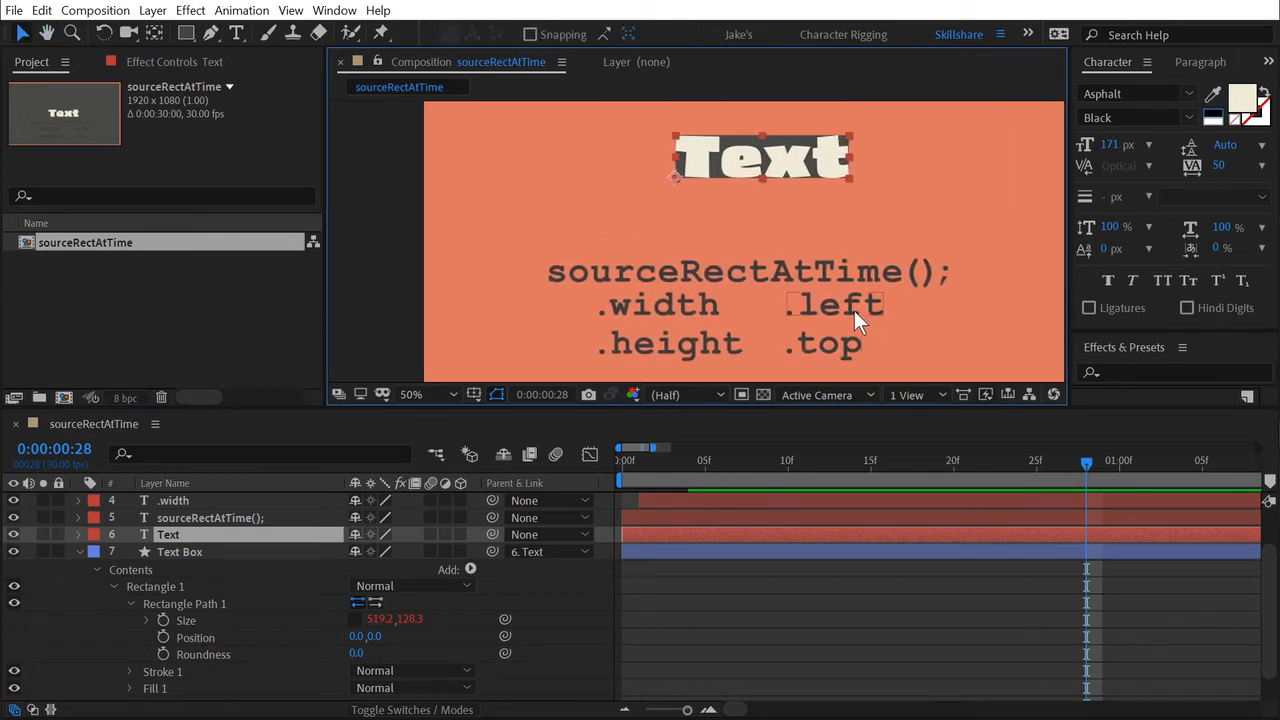
# Examine the Text layer's anchor point up close in relation to the edges of its bounding box.
pyautogui.press('h')
pyautogui.scroll(2, 690, 206)
pyautogui.moveTo(690, 206); pyautogui.dragTo(706, 286)
pyautogui.press('v')
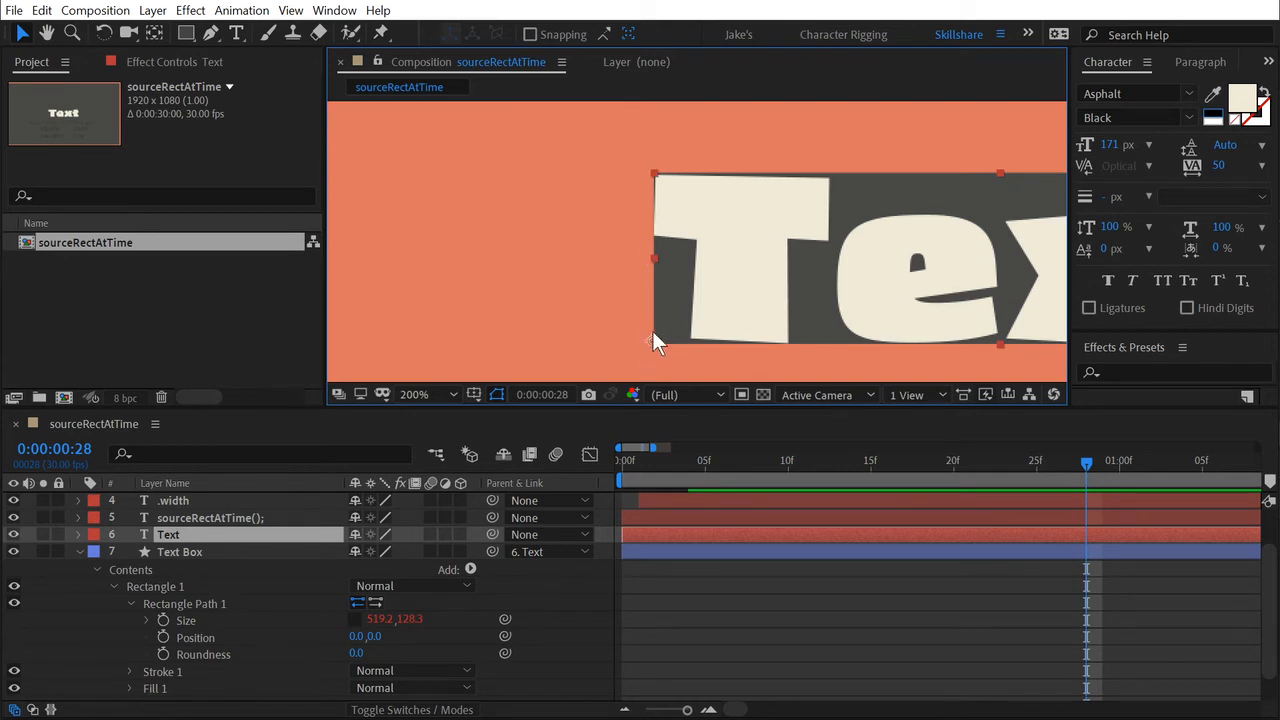
pyautogui.moveTo(746, 291); pyautogui.dragTo(654, 270)
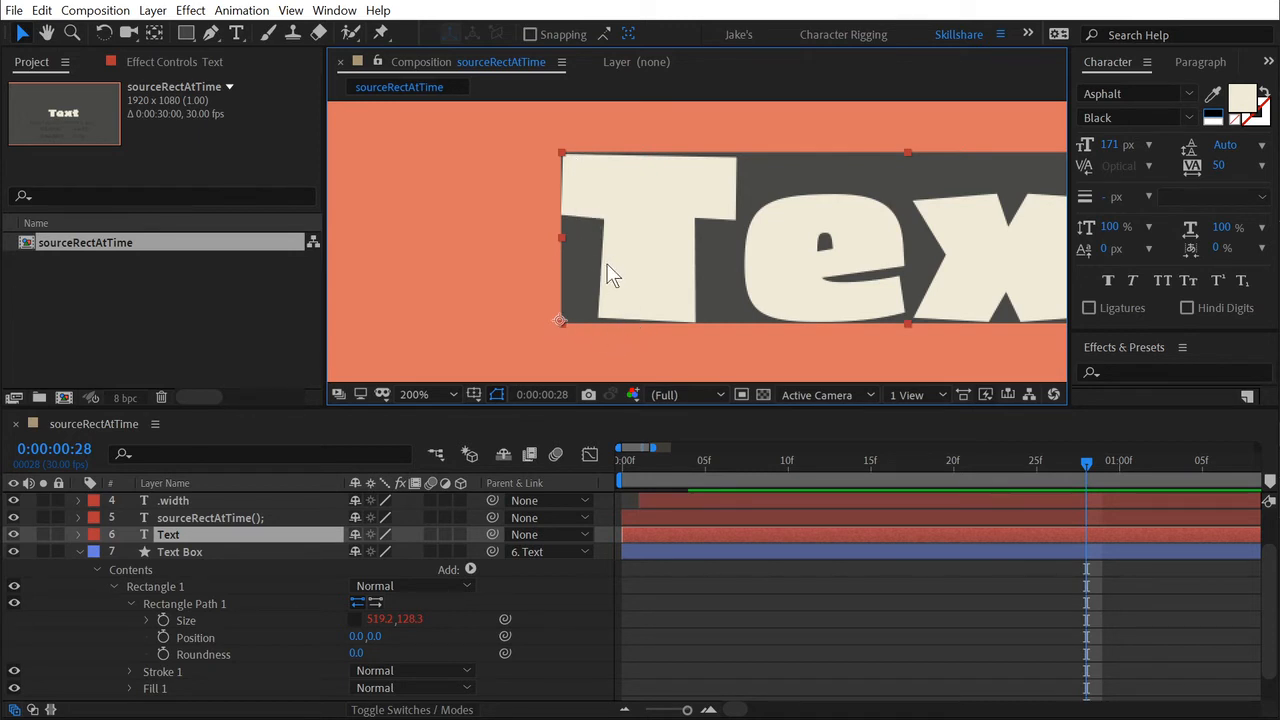
pyautogui.scroll(-1, 765, 256)
pyautogui.moveTo(845, 303); pyautogui.dragTo(755, 247)
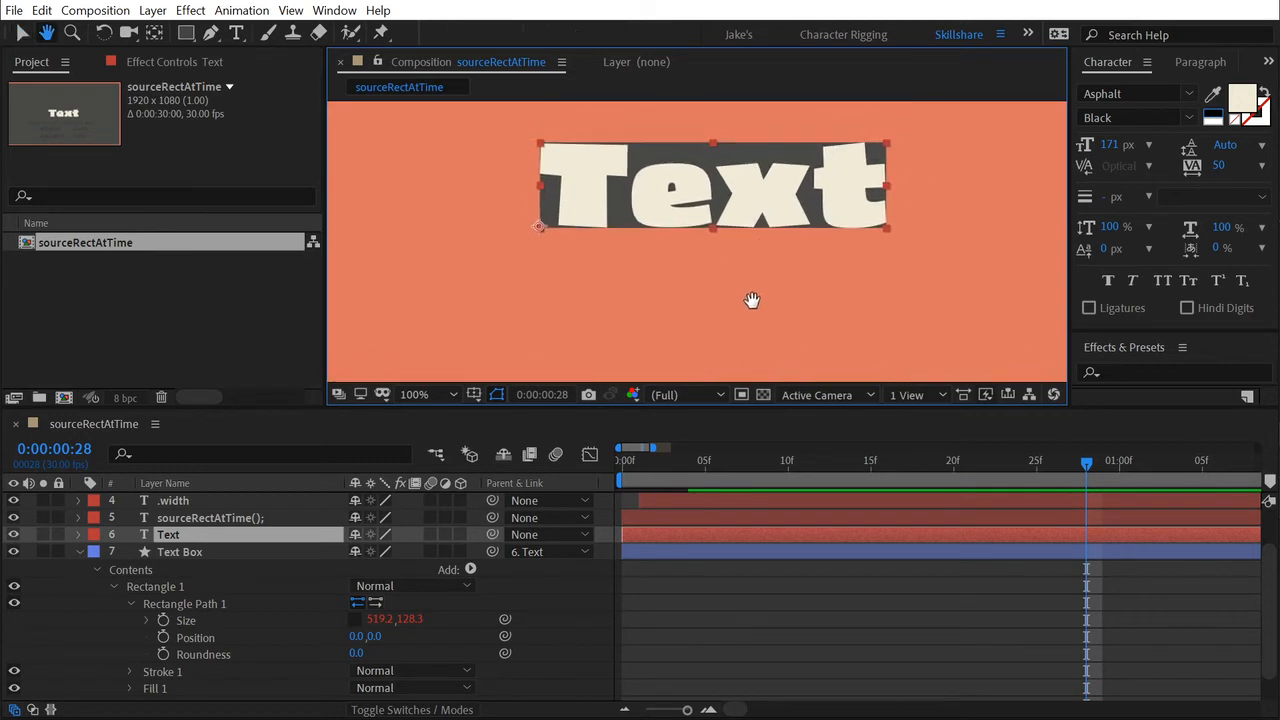
# Compare the Text layer with the Text Box, and add an expression to the Position of the Text Box's Rectangle Path 1.
pyautogui.click(196, 553)
pyautogui.click(196, 640)
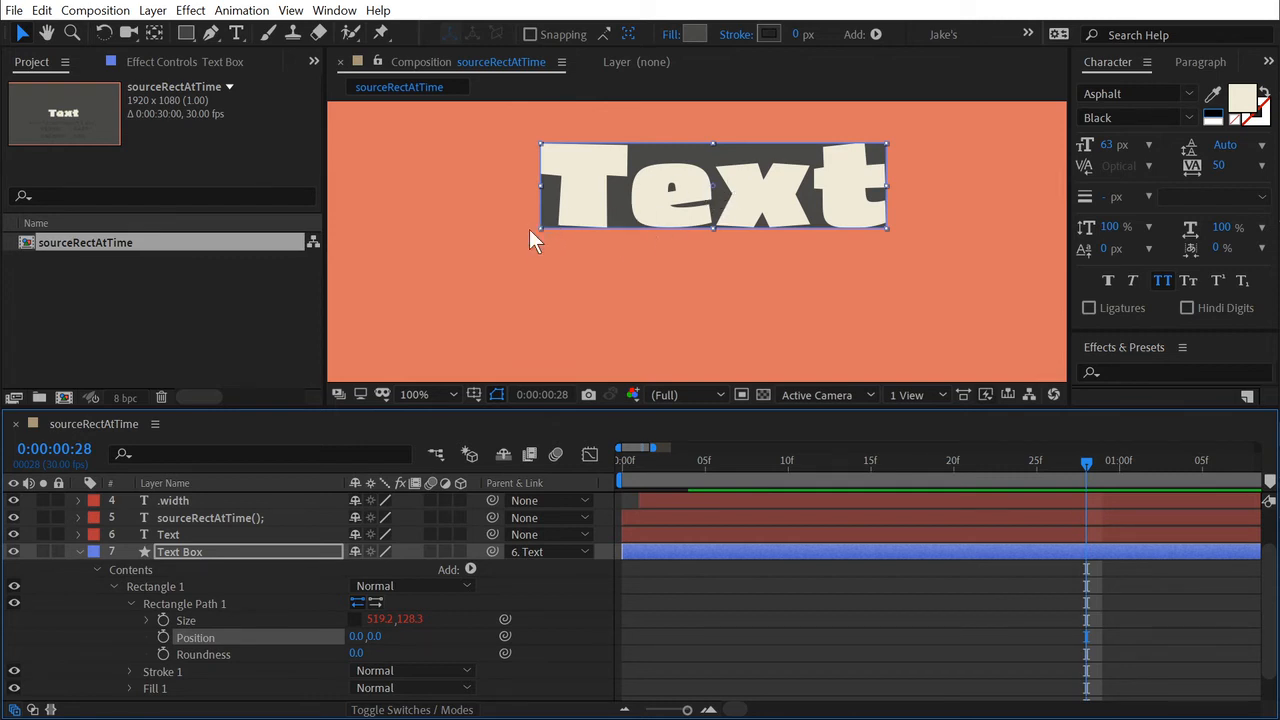
pyautogui.click(172, 536)
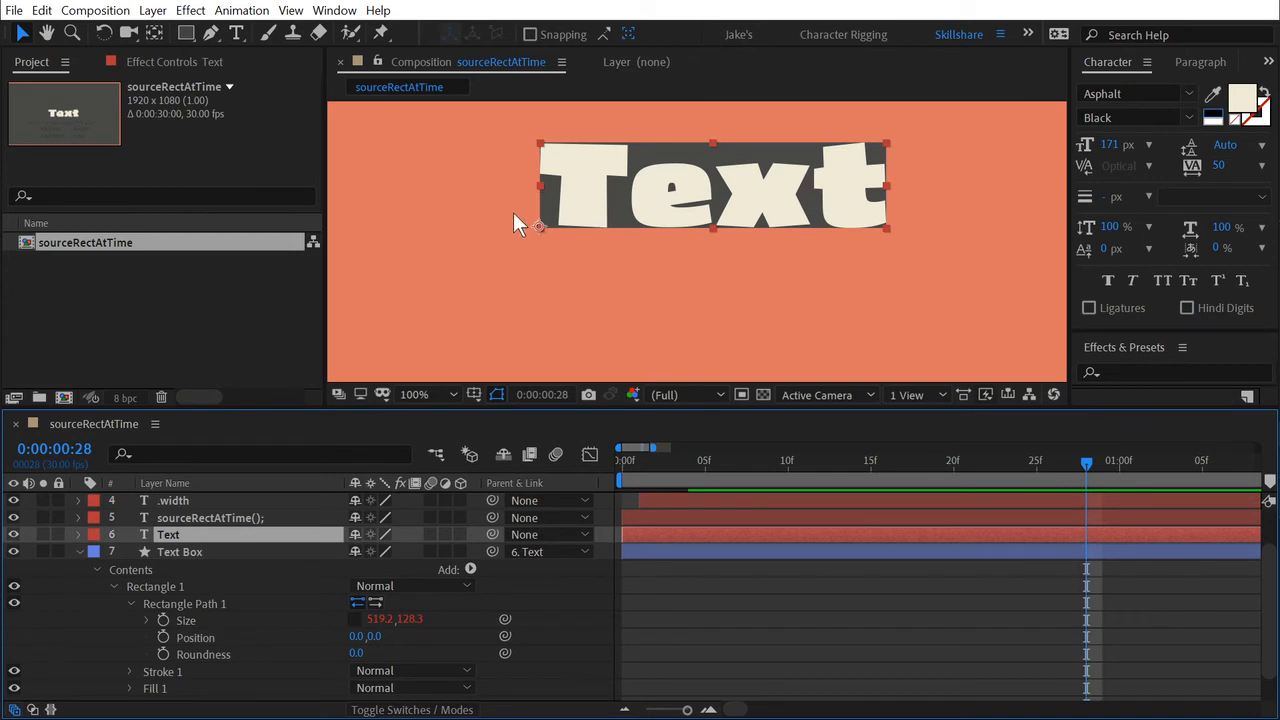
pyautogui.click(200, 639)
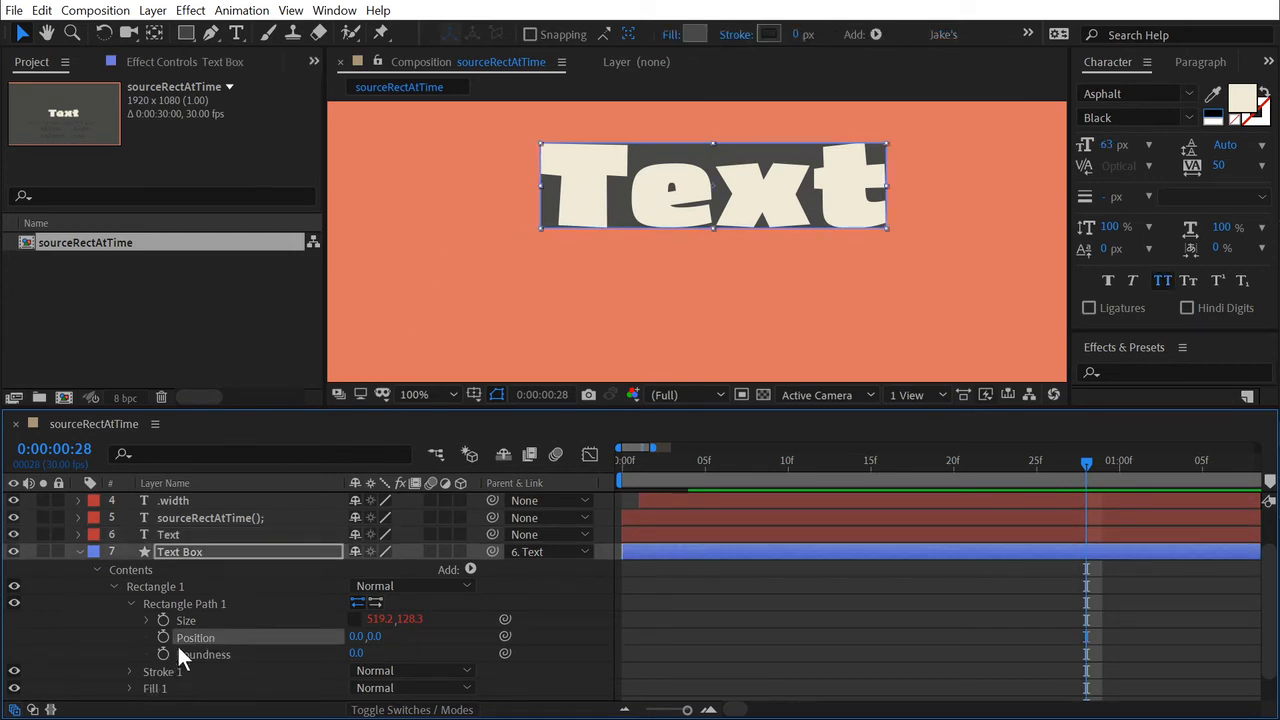
pyautogui.keyDown('alt'); pyautogui.click(163, 637); pyautogui.keyUp('alt')
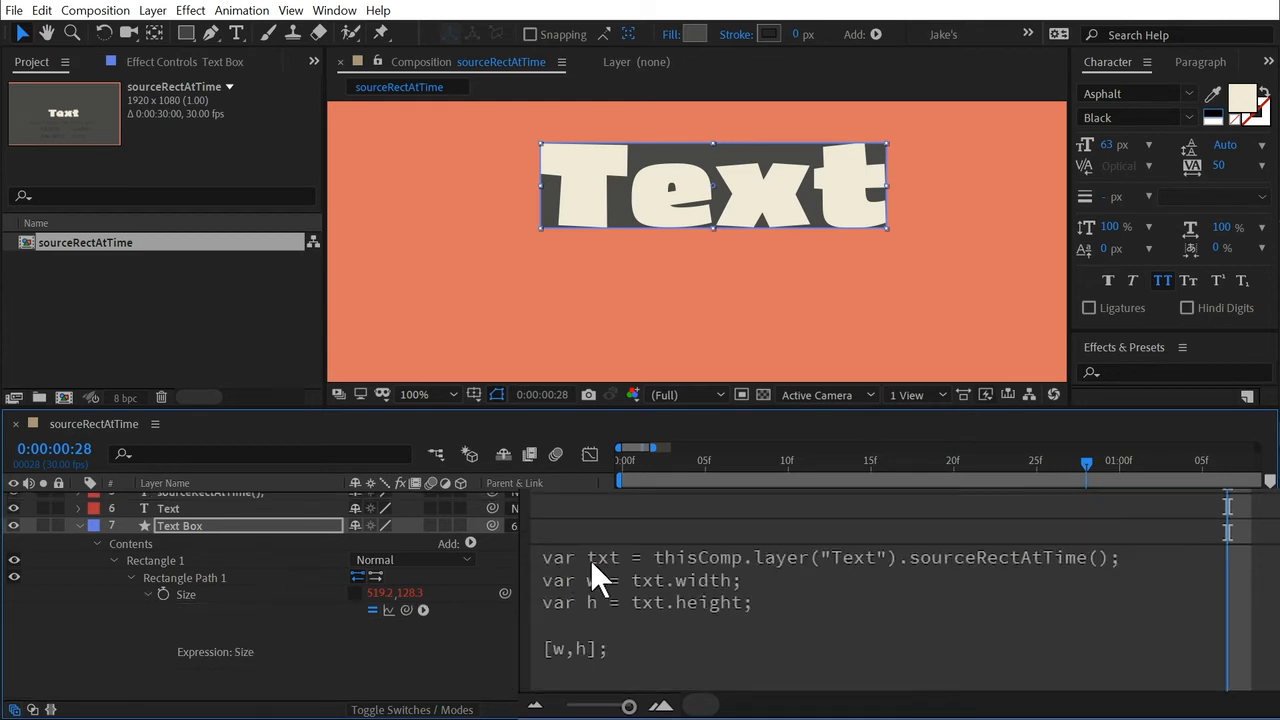
# Copy the Size expression of the Text Box into its Position expression, replacing the default code, and enlarge the expression field.
pyautogui.hotkey('ctrl', 'a')
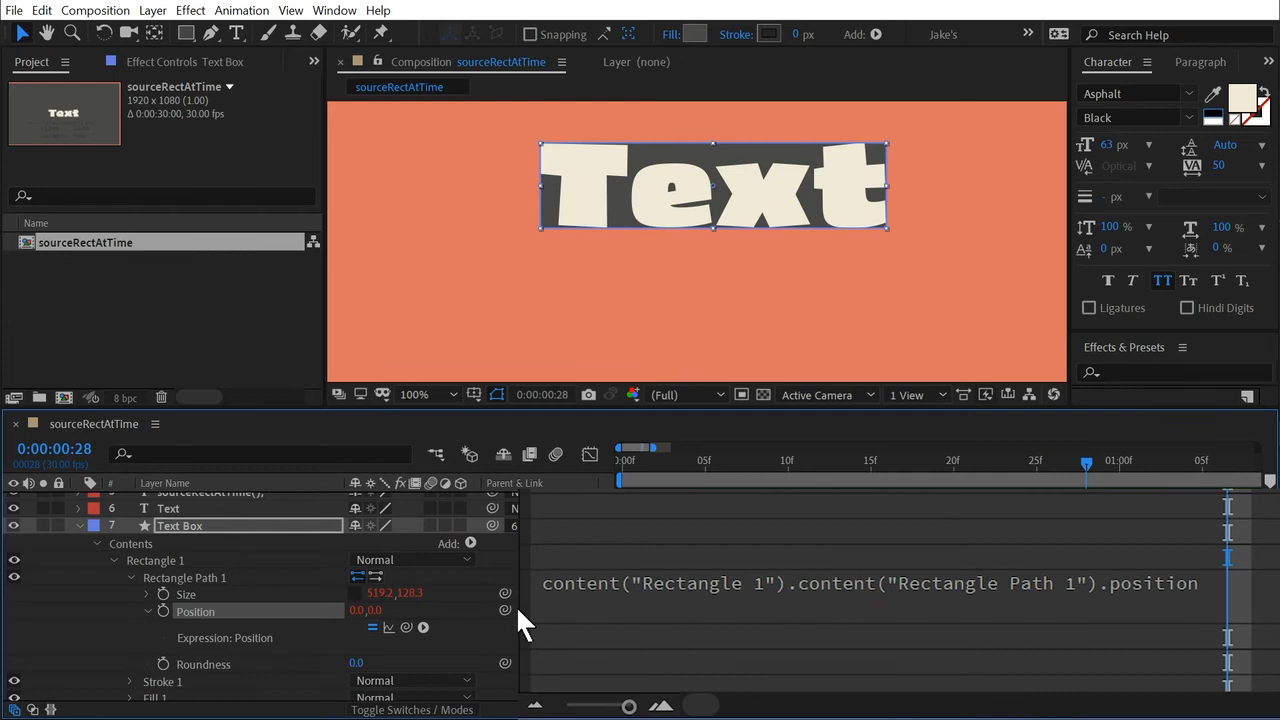
pyautogui.click(697, 600)
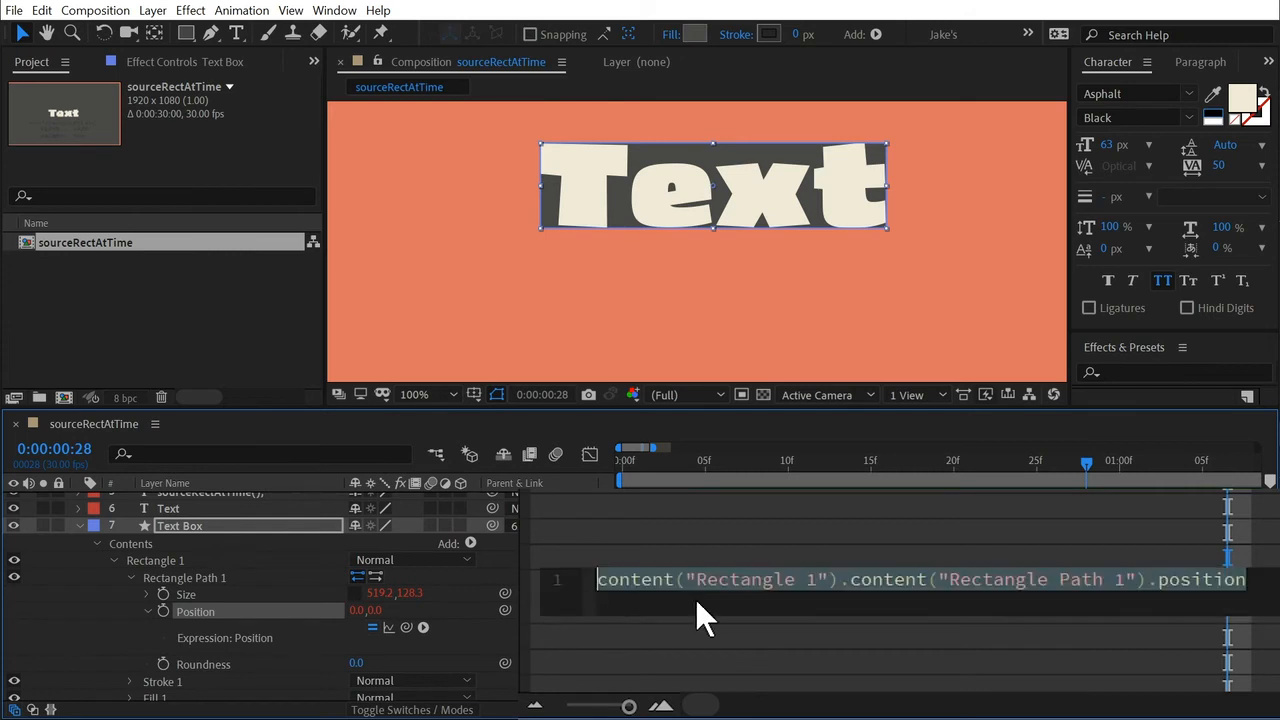
pyautogui.hotkey('ctrl', 'a')
pyautogui.hotkey('ctrl', 'v')
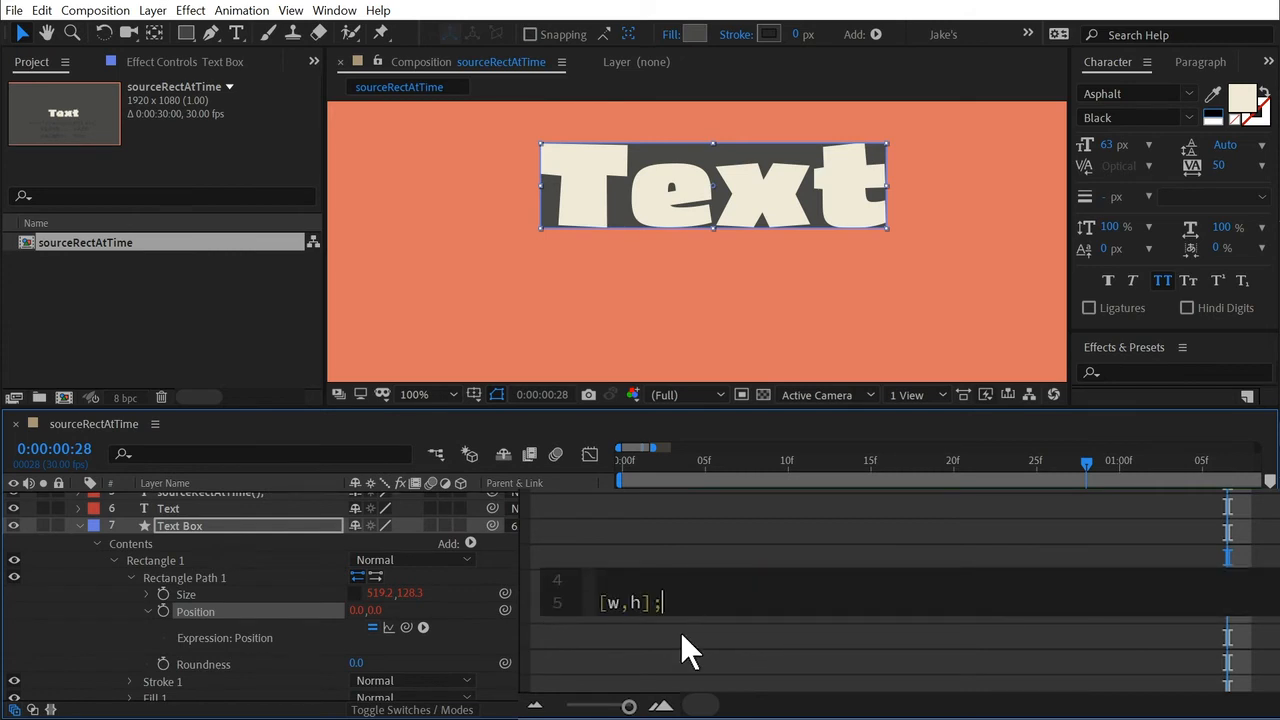
pyautogui.moveTo(683, 620); pyautogui.dragTo(682, 650)
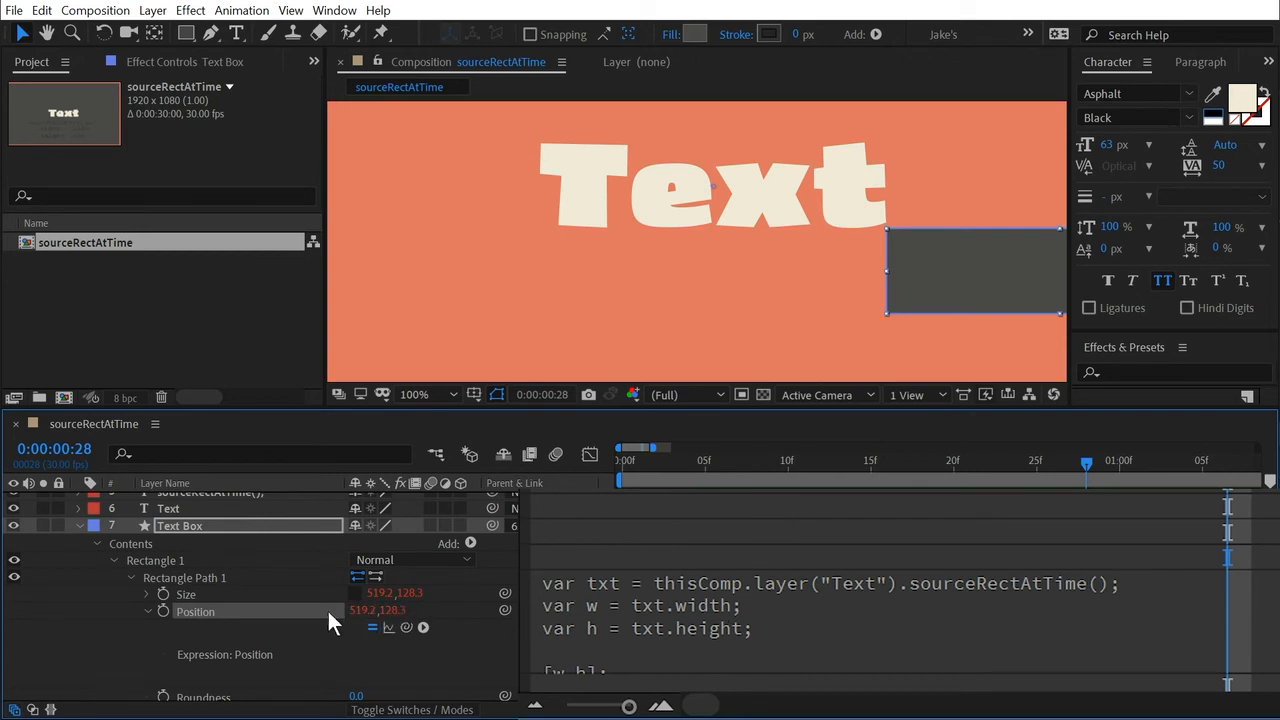
# Open the Text Box's Position expression and review its width and height variables.
pyautogui.scroll(-3, 610, 545)
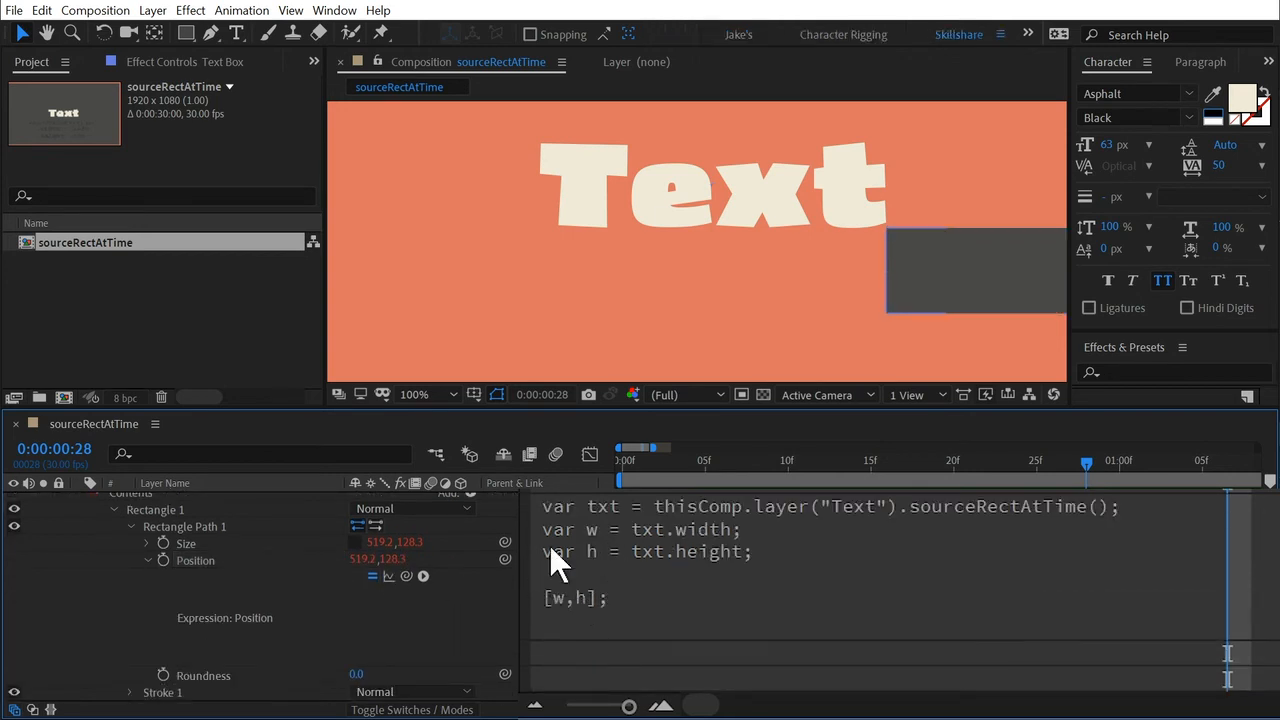
pyautogui.click(549, 545)
pyautogui.click(760, 540)
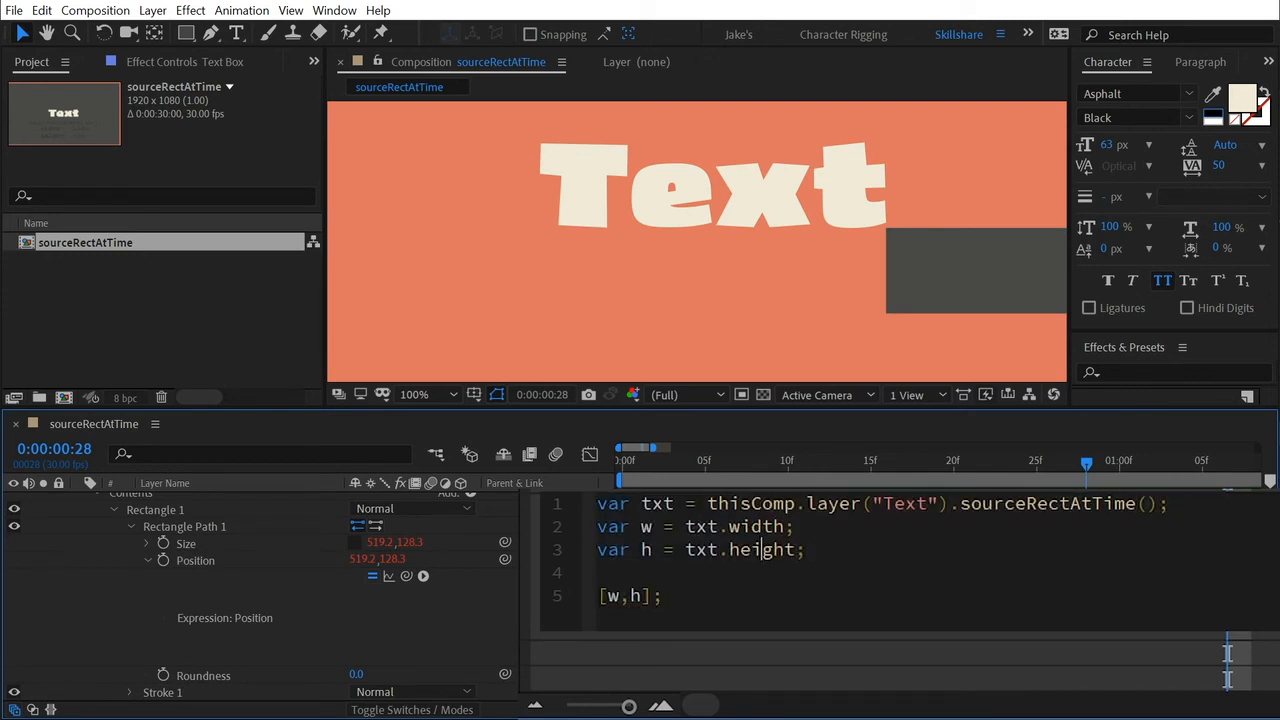
pyautogui.press('End')
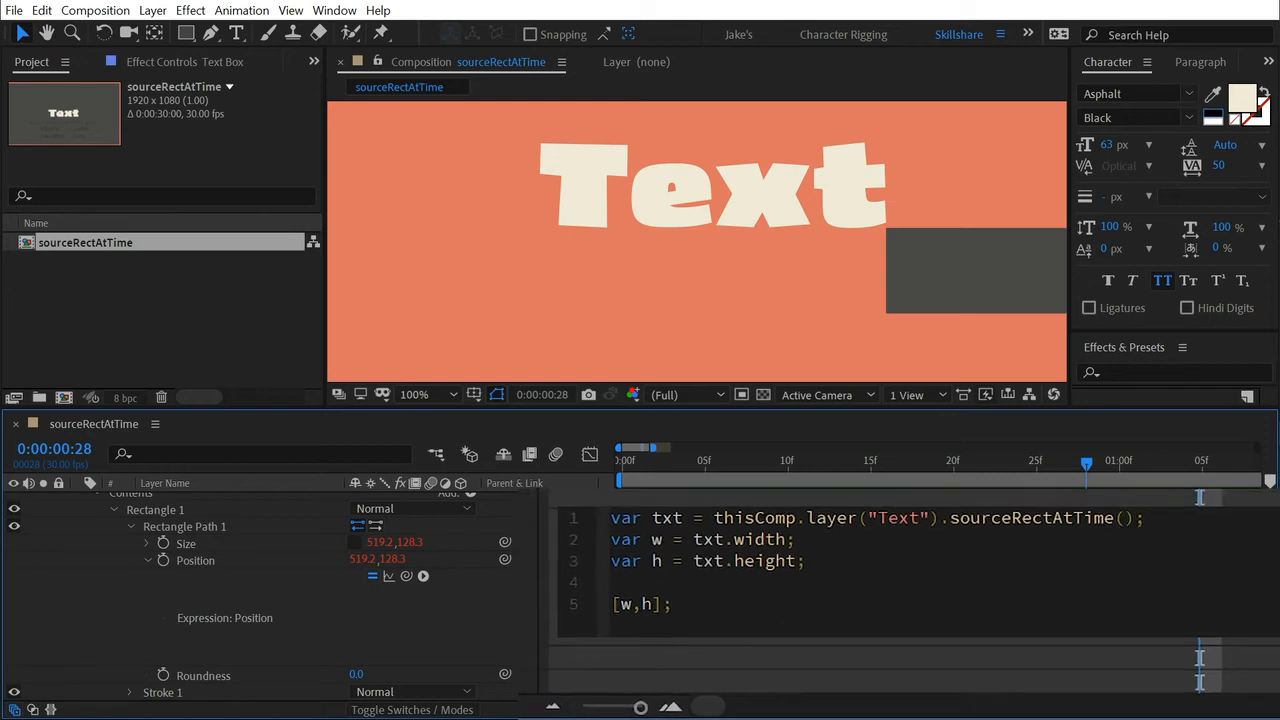
pyautogui.click(449, 631)
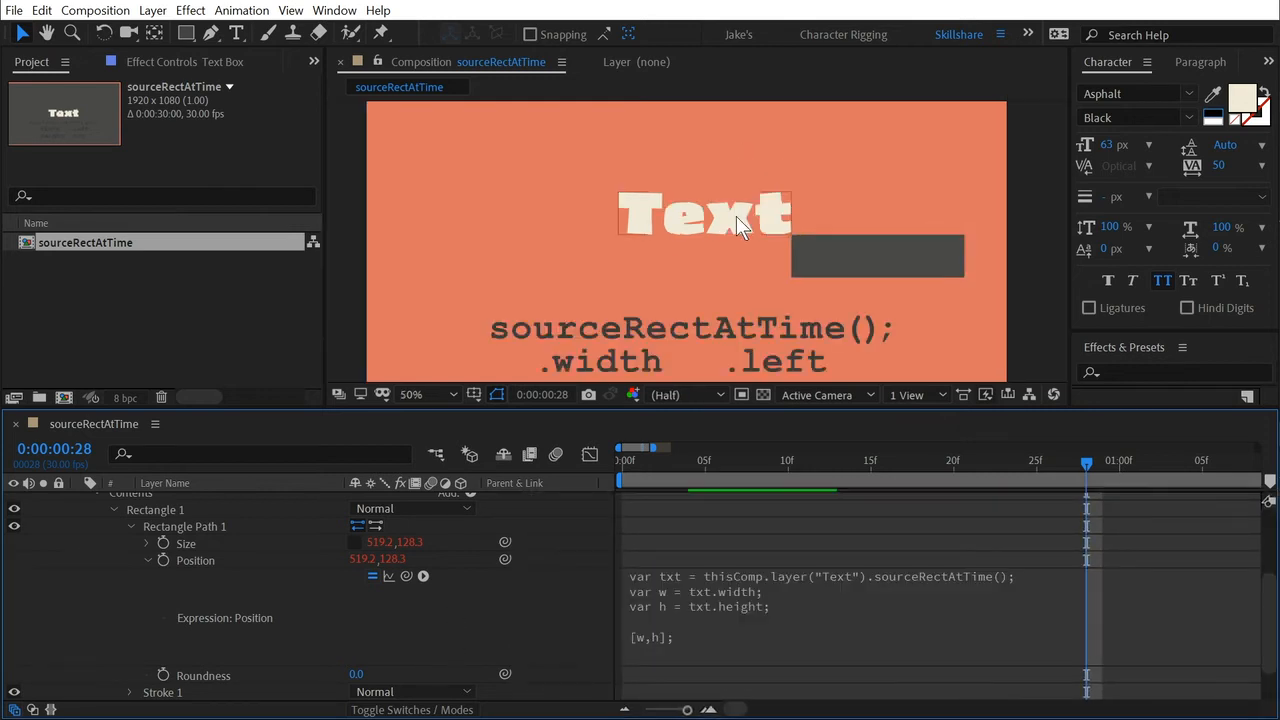
# Create a new shape layer with a rectangle filling the composition and reveal its modified properties.
pyautogui.scroll(-2, 736, 216)
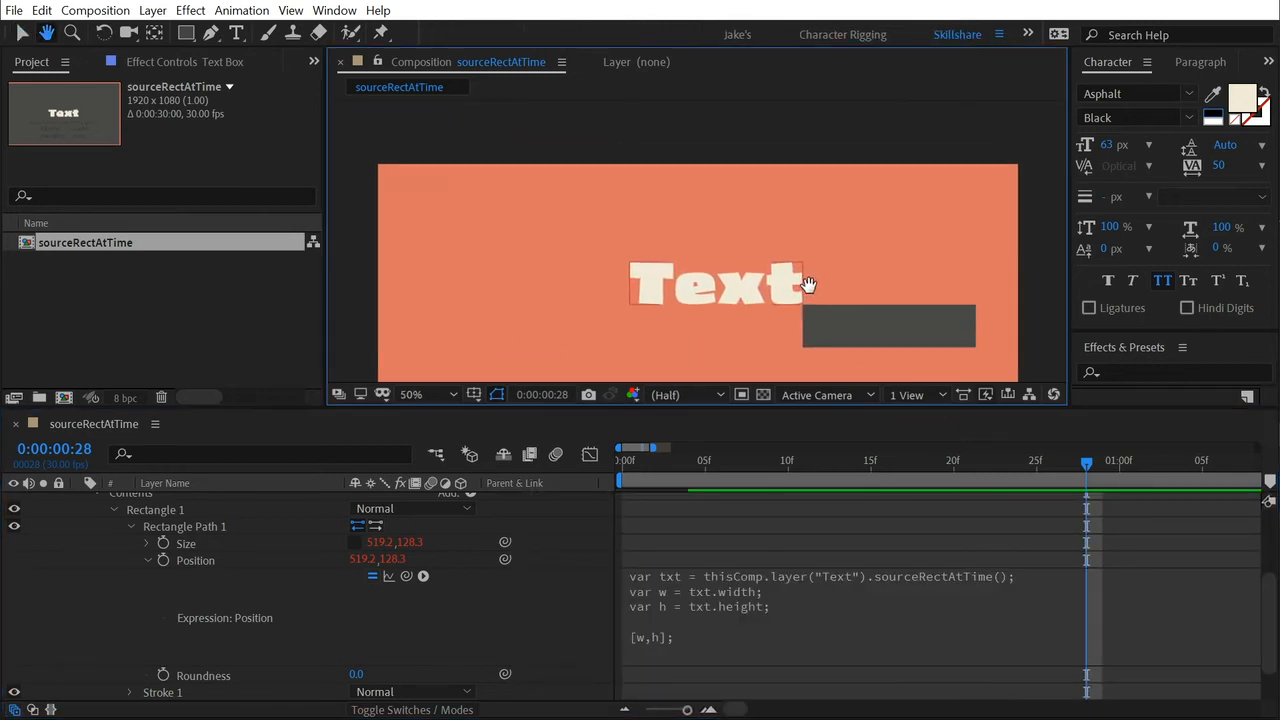
pyautogui.doubleClick(187, 31)
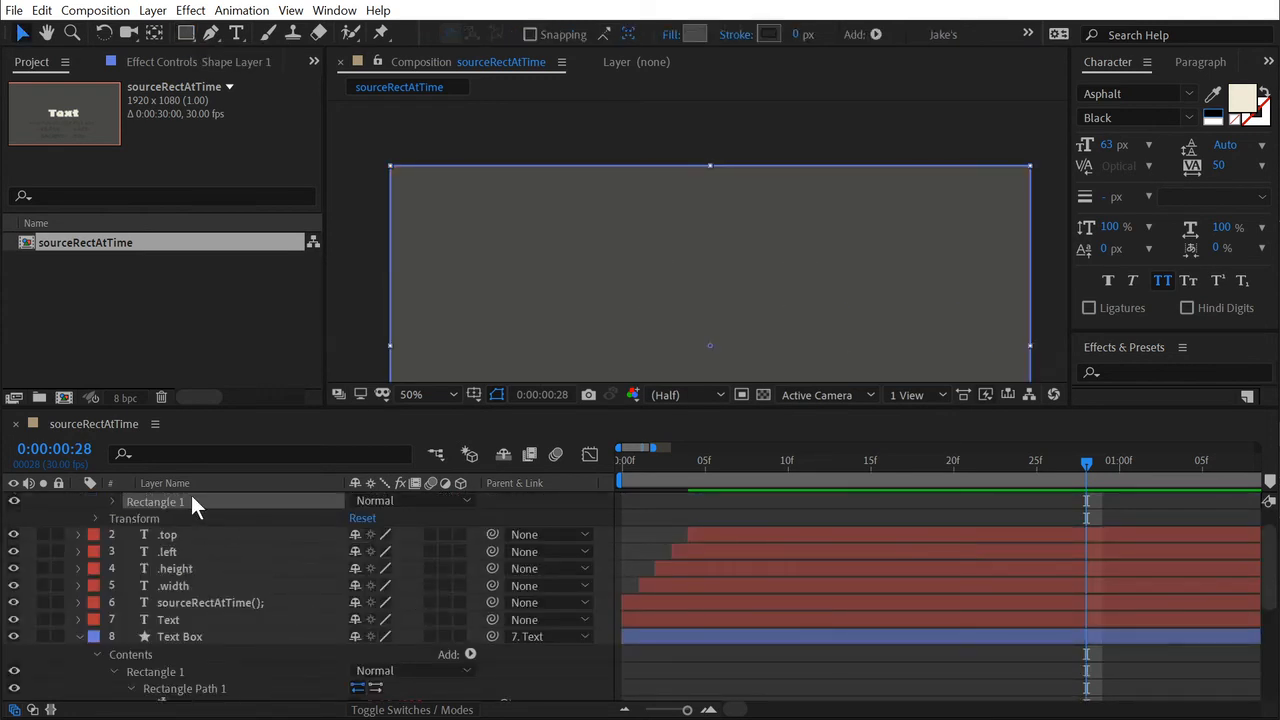
pyautogui.press('u')
pyautogui.press('u')
pyautogui.scroll(1, 300, 563)
# Set the Size of the new shape layer's rectangle to 100 by 200.
pyautogui.click(353, 571)
pyautogui.click(376, 568)
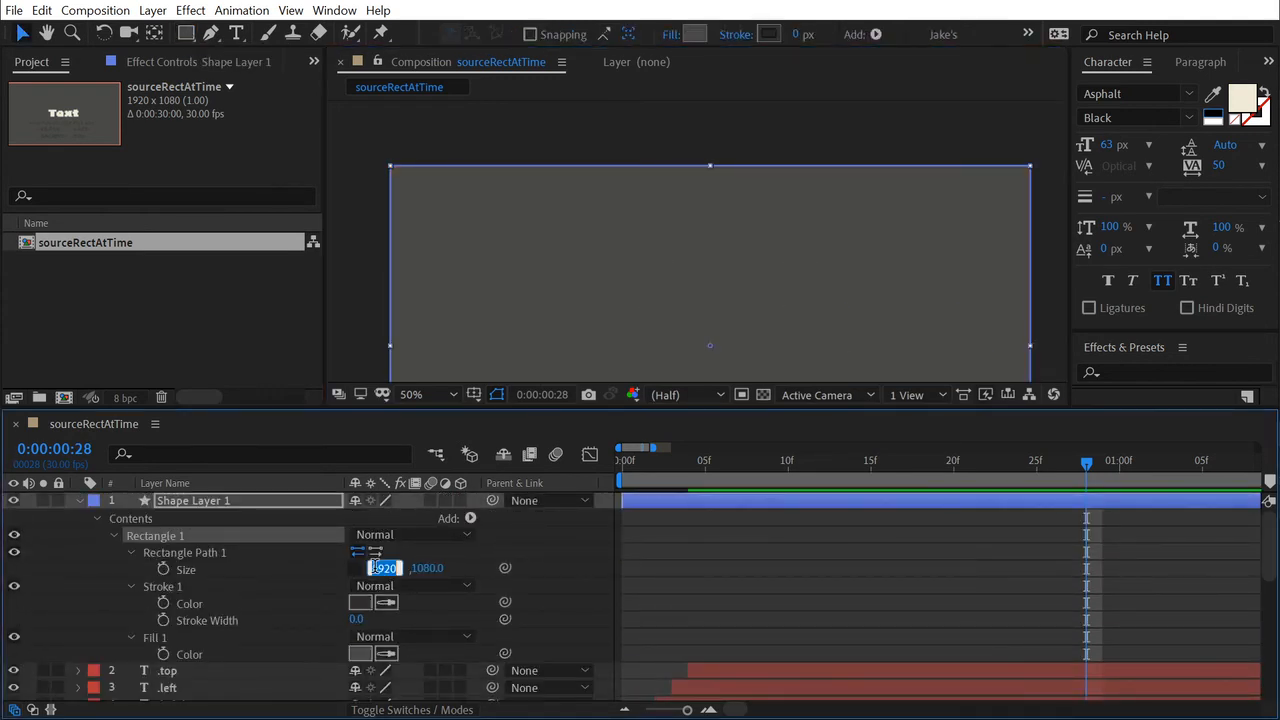
pyautogui.write('100')
pyautogui.press('Tab')
pyautogui.write('200')
pyautogui.press('Return')
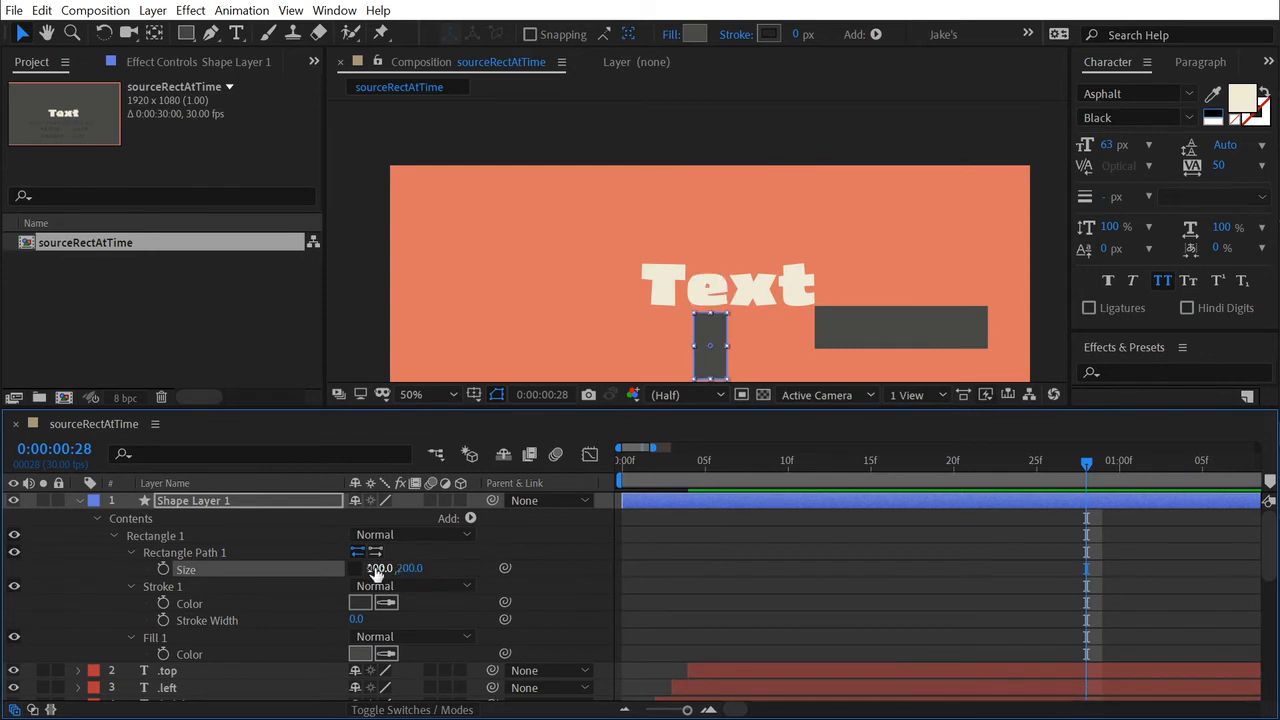
# Move the small rectangle of Shape Layer 1 to the upper-left area of the composition, away from the text.
pyautogui.click(865, 592)
pyautogui.moveTo(714, 363); pyautogui.dragTo(491, 244)
pyautogui.scroll(1, 471, 230)
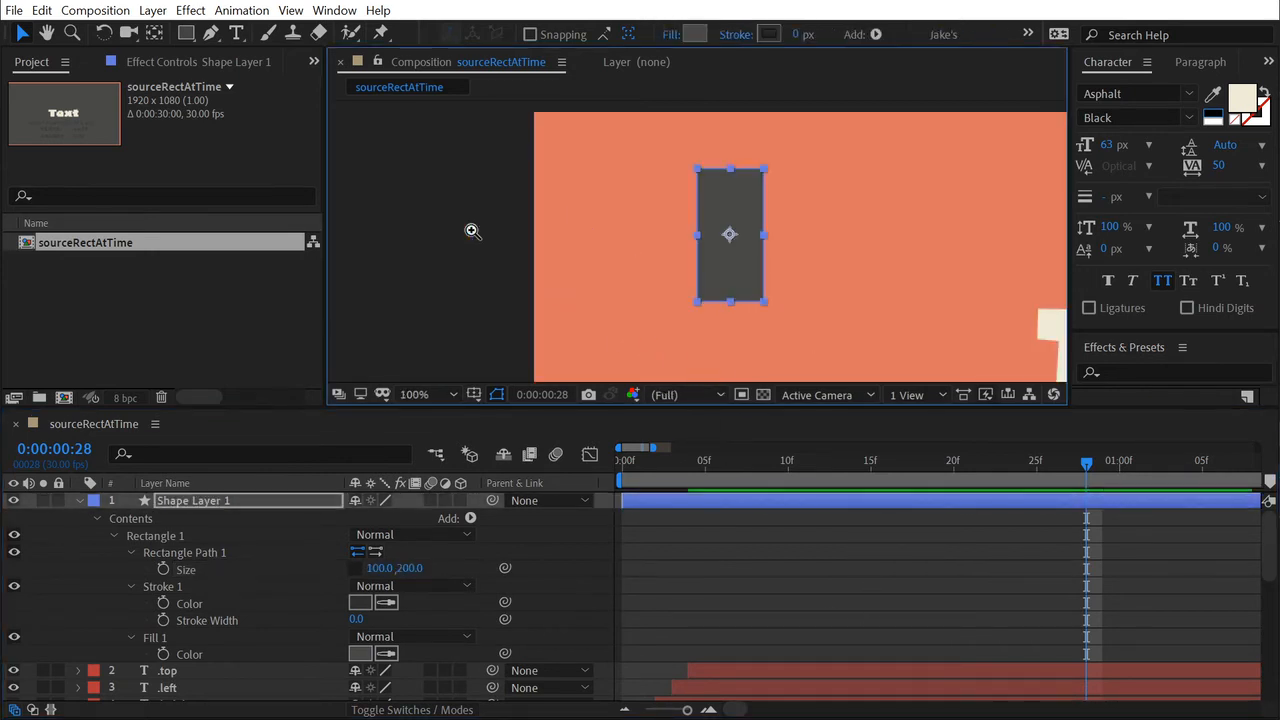
pyautogui.moveTo(666, 202); pyautogui.dragTo(830, 201)
pyautogui.keyDown('ctrl'); pyautogui.click(834, 210); pyautogui.keyUp('ctrl')
# Reveal all Rectangle Path 1 properties of Shape Layer 1 and collapse its Stroke 1 and Fill 1 groups.
pyautogui.click(131, 552)
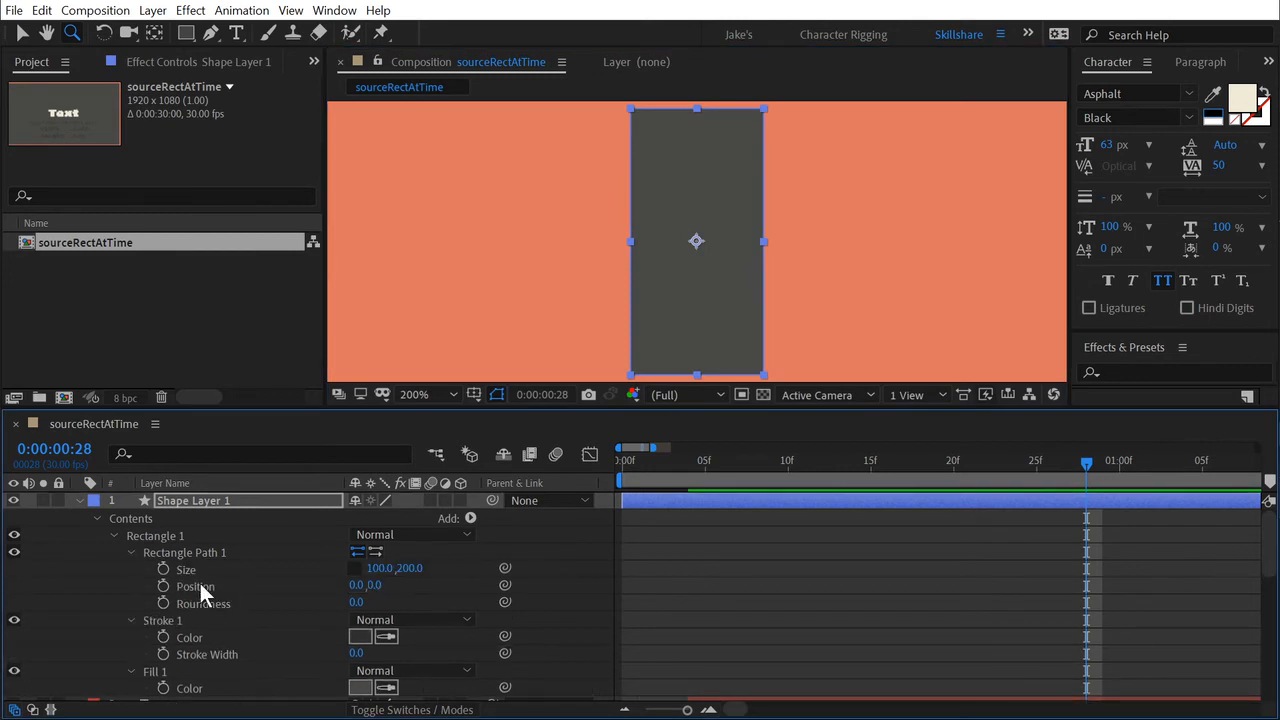
pyautogui.click(200, 586)
pyautogui.click(132, 620)
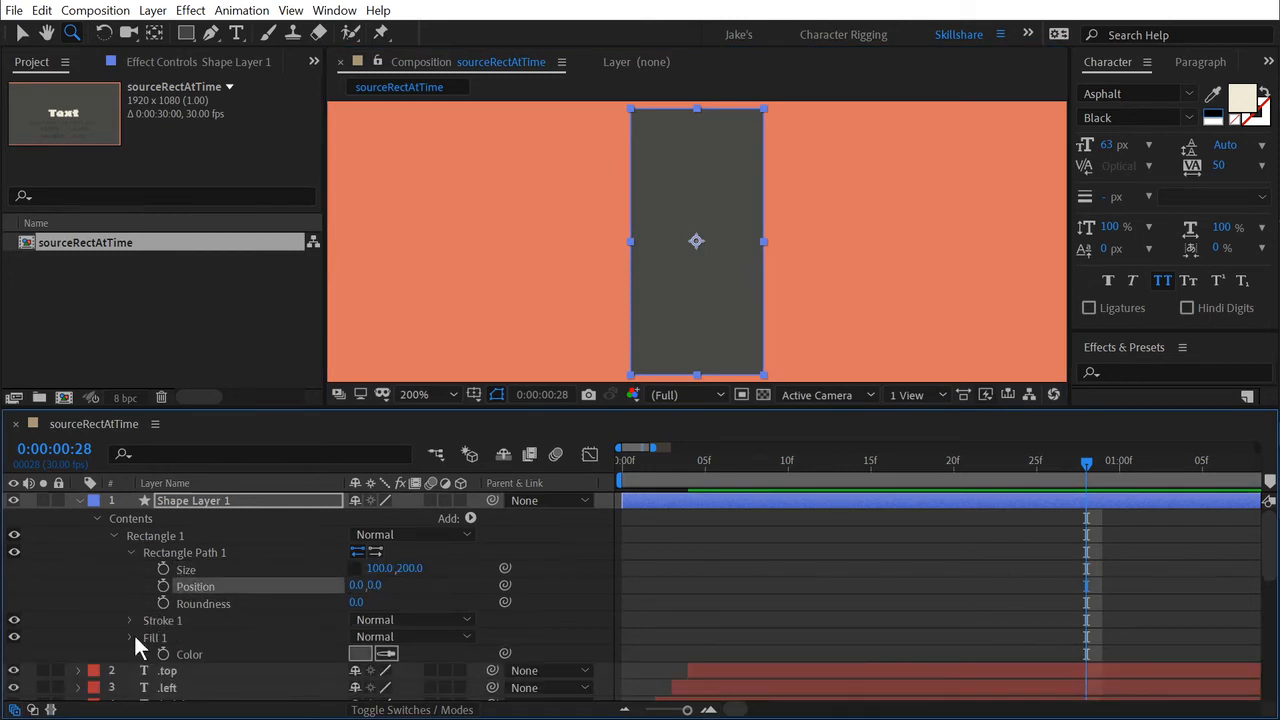
pyautogui.click(130, 637)
# Try offsetting the Position of Shape Layer 1's rectangle to about 51, 97 so its upper-left corner meets the anchor point.
pyautogui.click(192, 570)
pyautogui.moveTo(358, 592); pyautogui.dragTo(468, 582)
pyautogui.hotkey('ctrl', 'z')
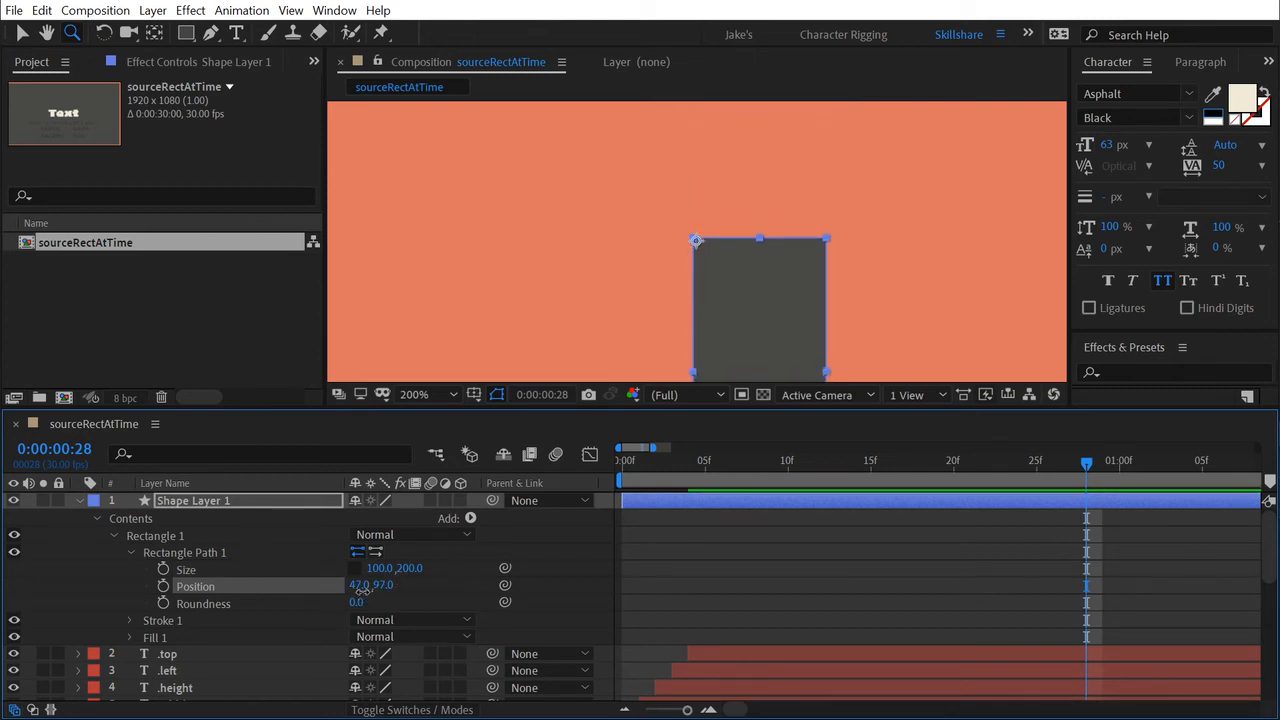
pyautogui.click(359, 585)
pyautogui.click(459, 586)
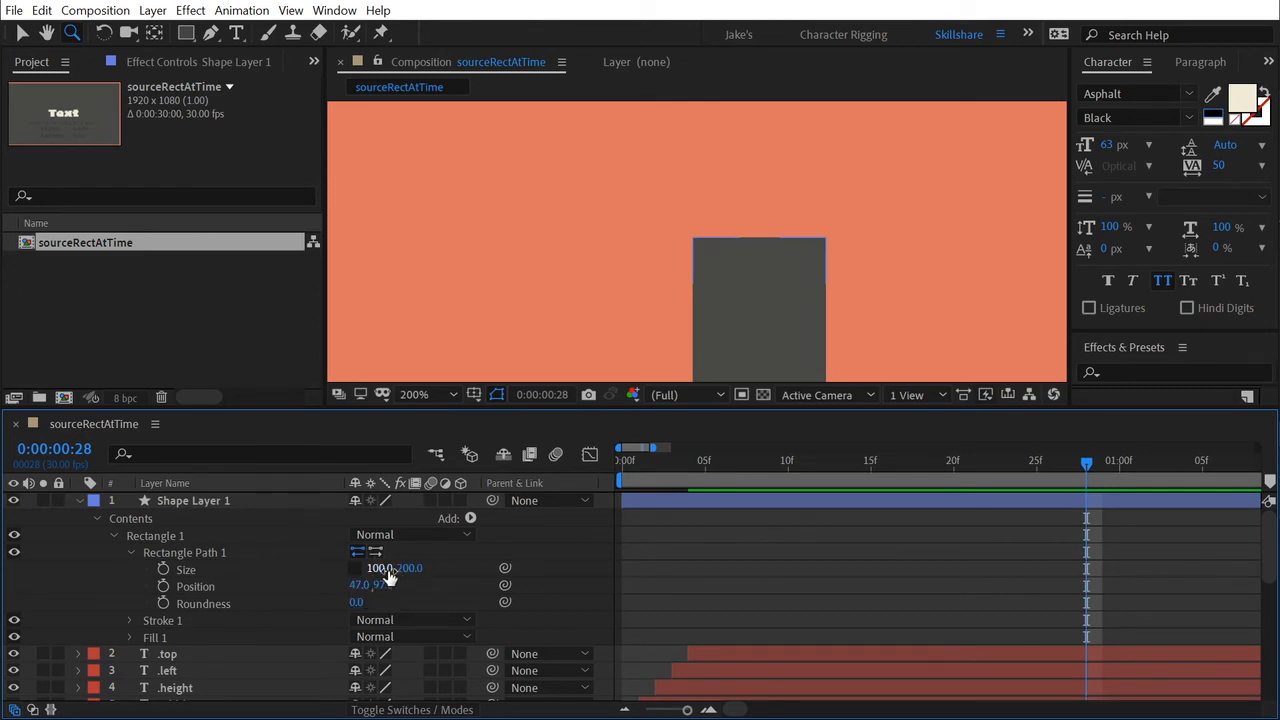
pyautogui.click(362, 586)
pyautogui.moveTo(362, 586); pyautogui.dragTo(368, 585)
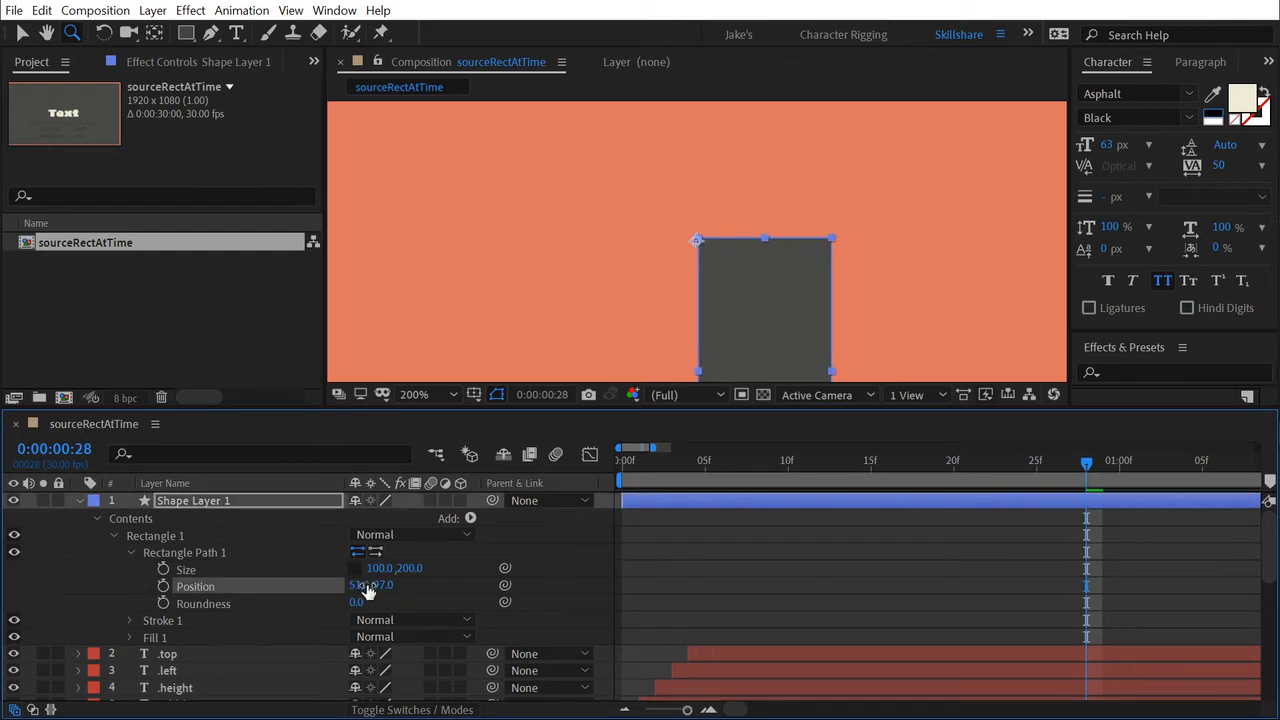
# Set the Position of Shape Layer 1's Rectangle Path 1 to exactly 50, 100.
pyautogui.click(366, 586)
pyautogui.write('50')
pyautogui.press('Tab')
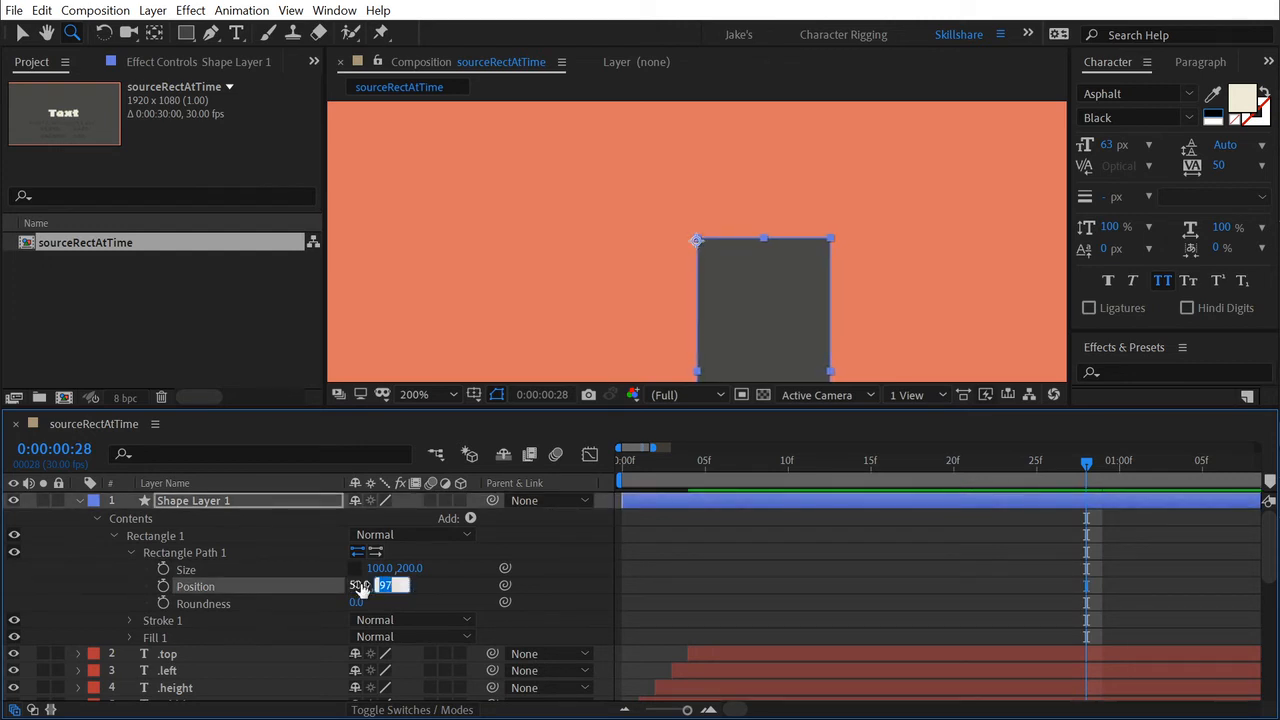
pyautogui.write('100')
pyautogui.press('Return')
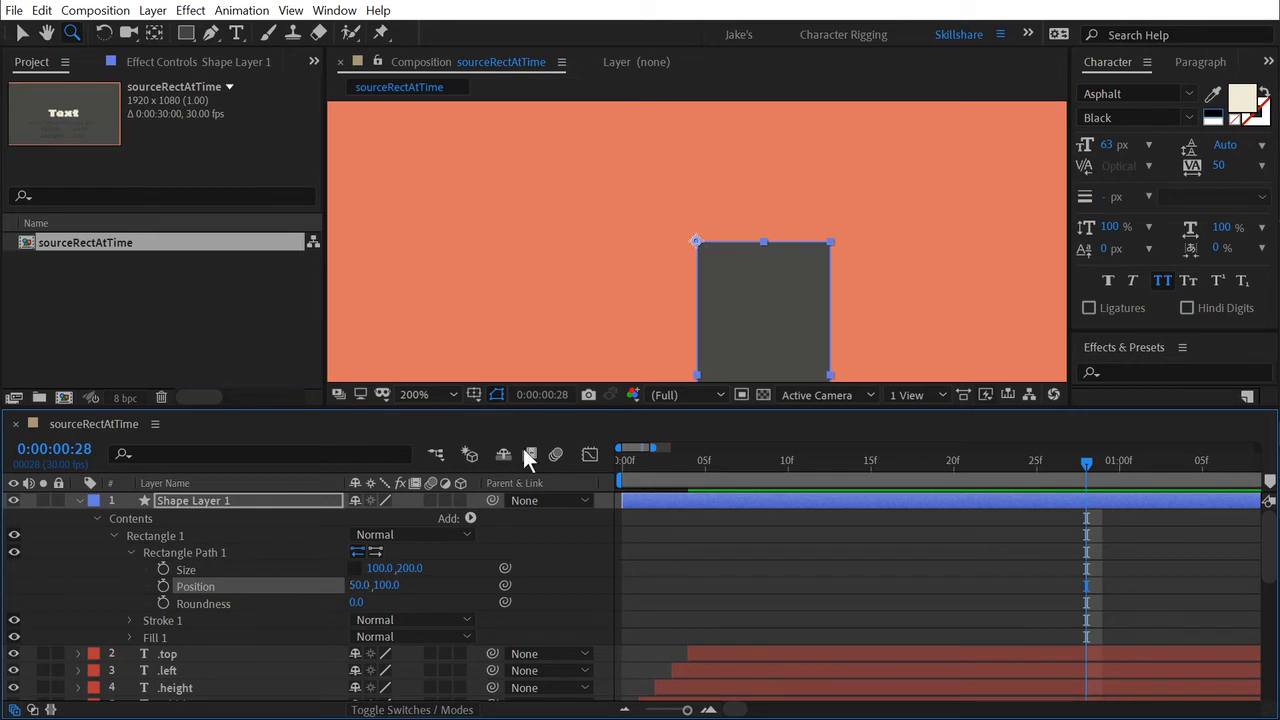
pyautogui.moveTo(856, 332); pyautogui.dragTo(846, 249)
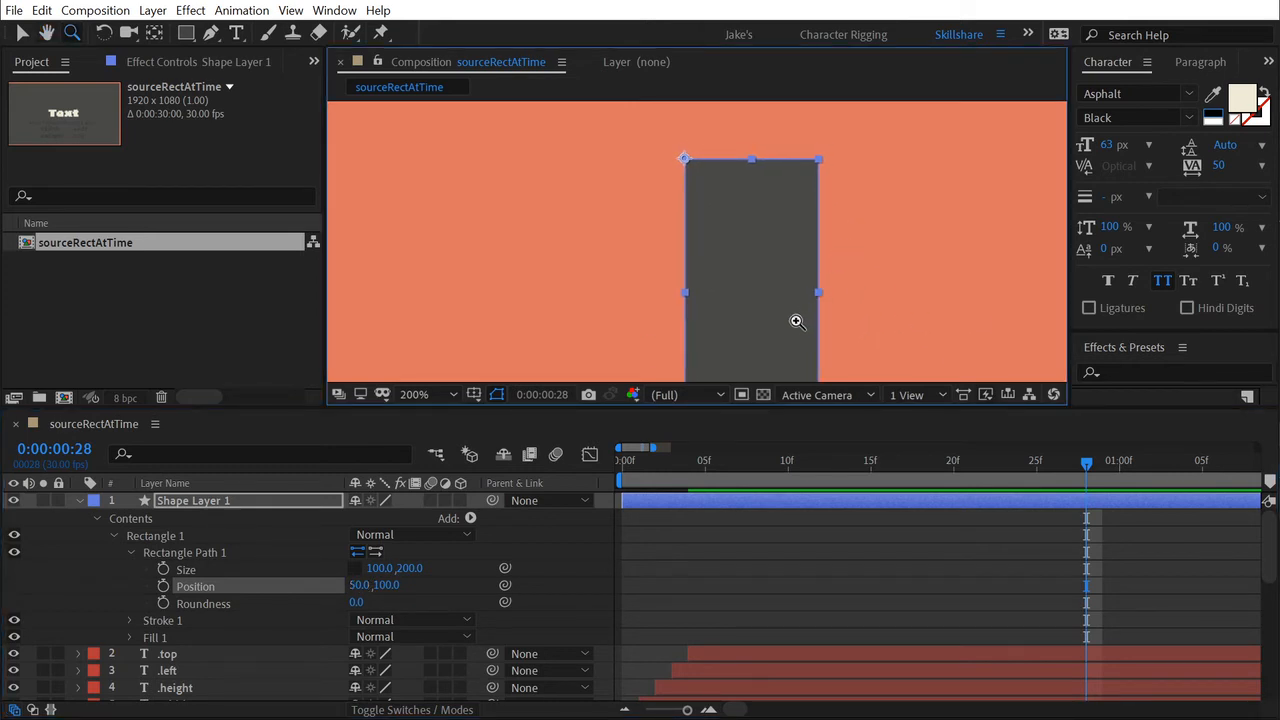
pyautogui.press('v')
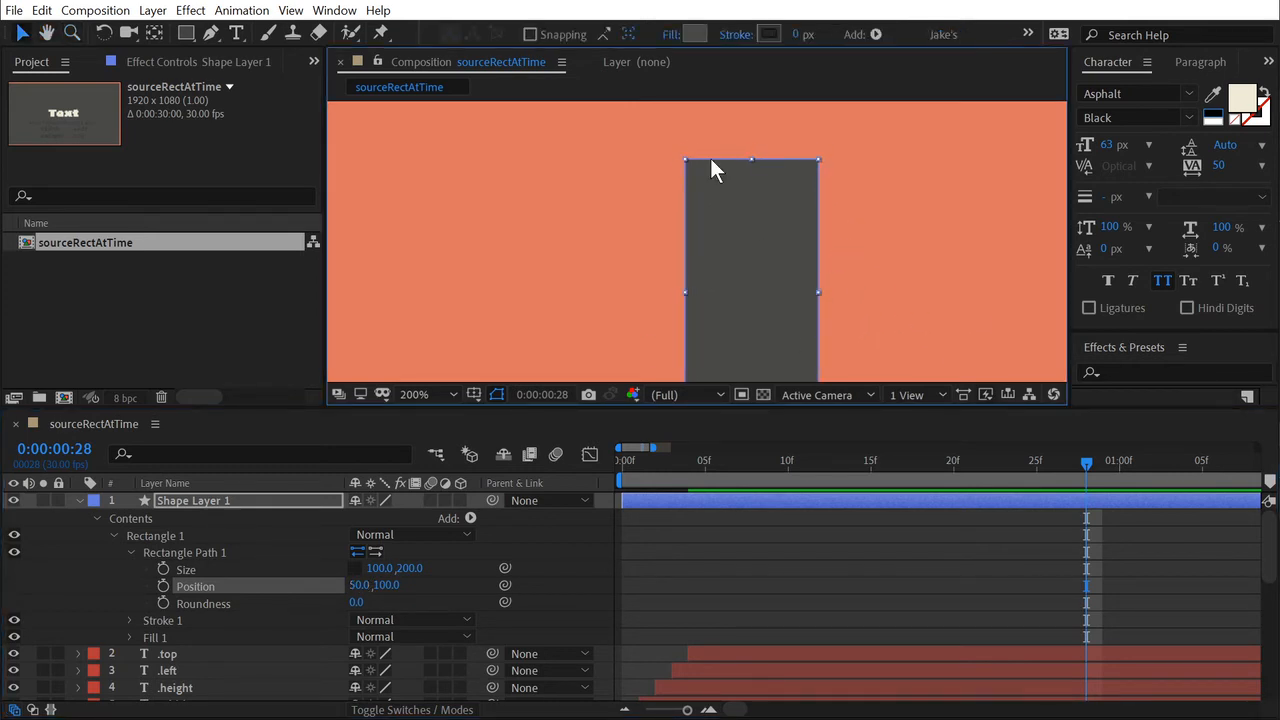
# Link the Position of Shape Layer 1's Rectangle Path 1 to its Size property, and reveal and enlarge the resulting expression field.
pyautogui.click(257, 580)
pyautogui.click(222, 568)
pyautogui.click(201, 587)
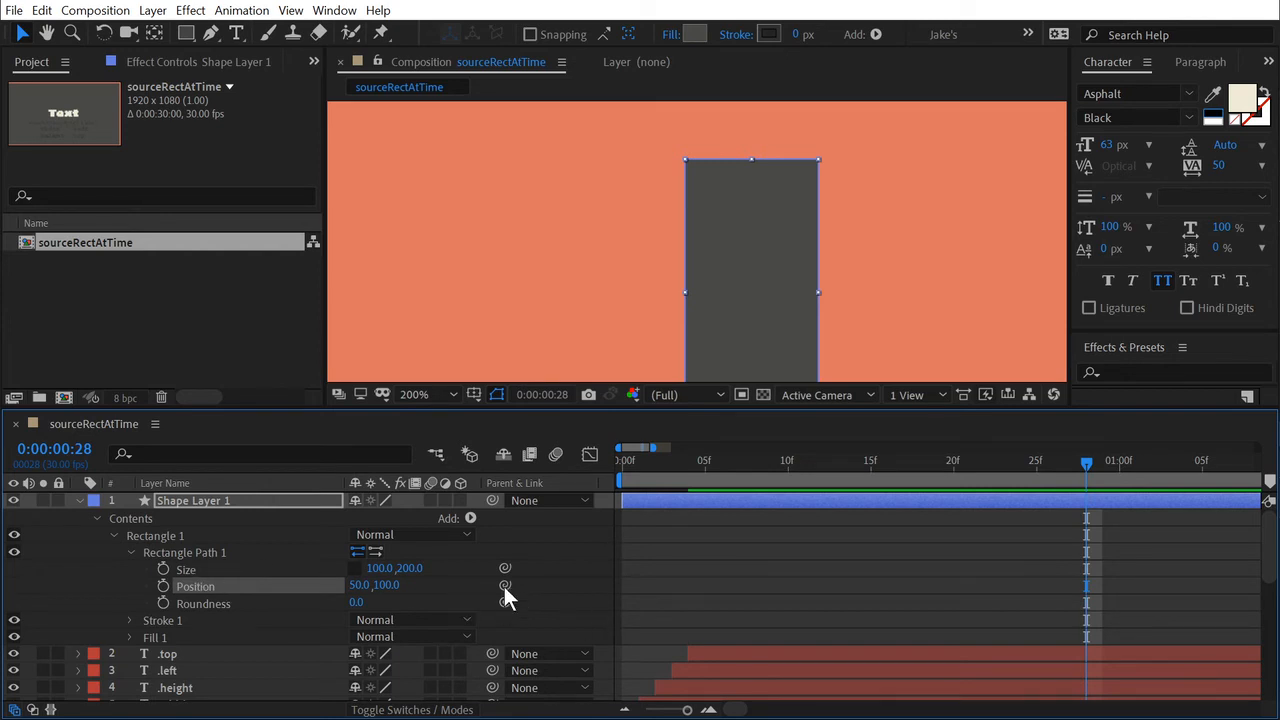
pyautogui.moveTo(504, 586); pyautogui.dragTo(213, 568)
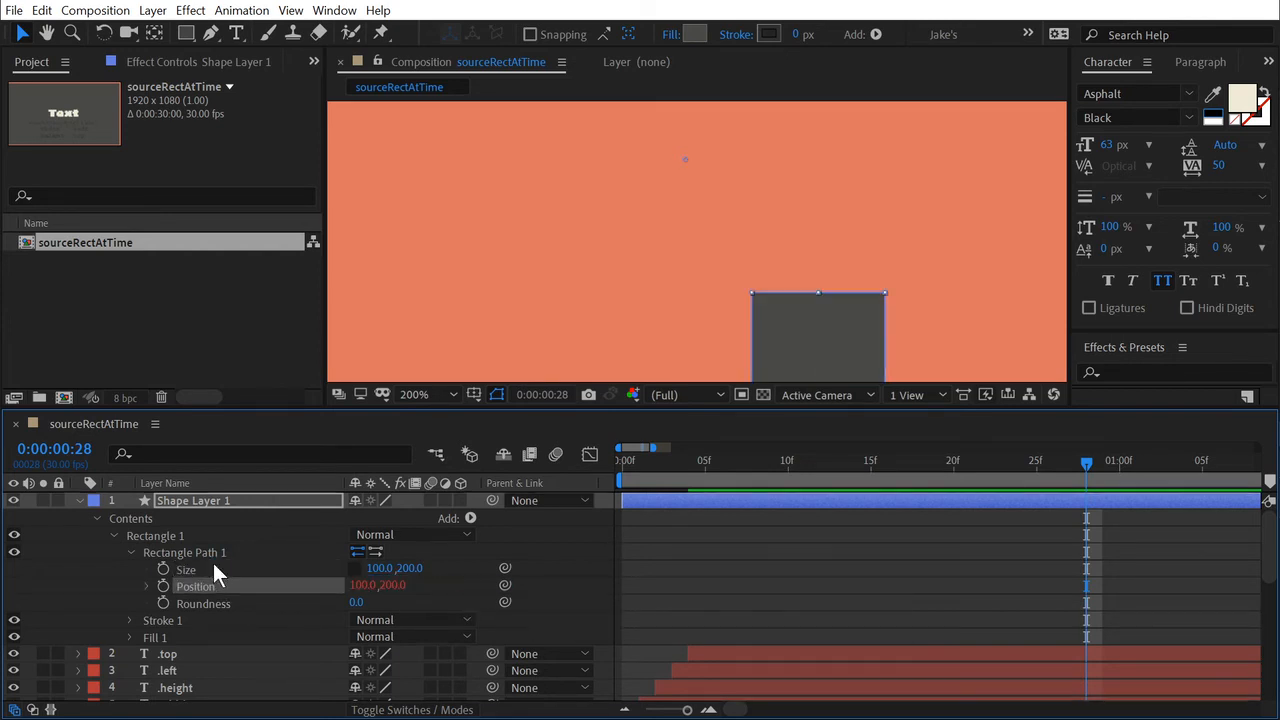
pyautogui.click(147, 586)
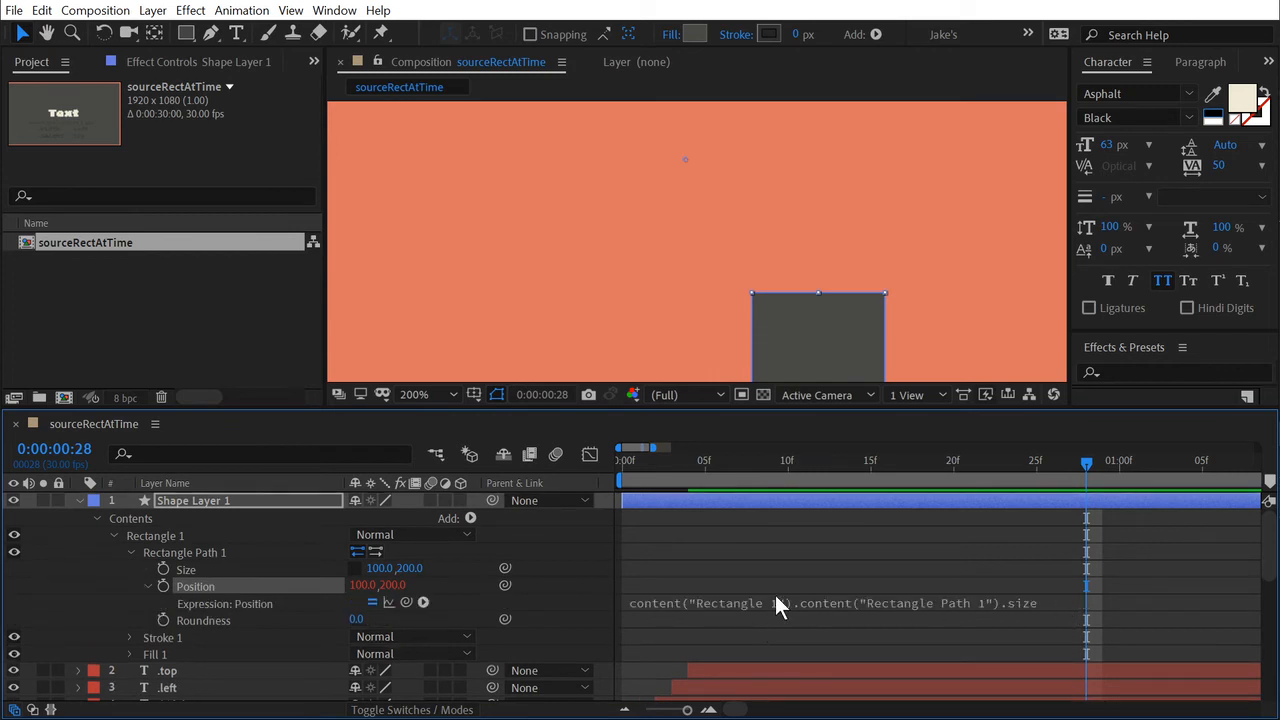
pyautogui.moveTo(884, 610)
pyautogui.mouseDown()
pyautogui.moveTo(884, 623)
pyautogui.moveTo(808, 632)
pyautogui.mouseUp()
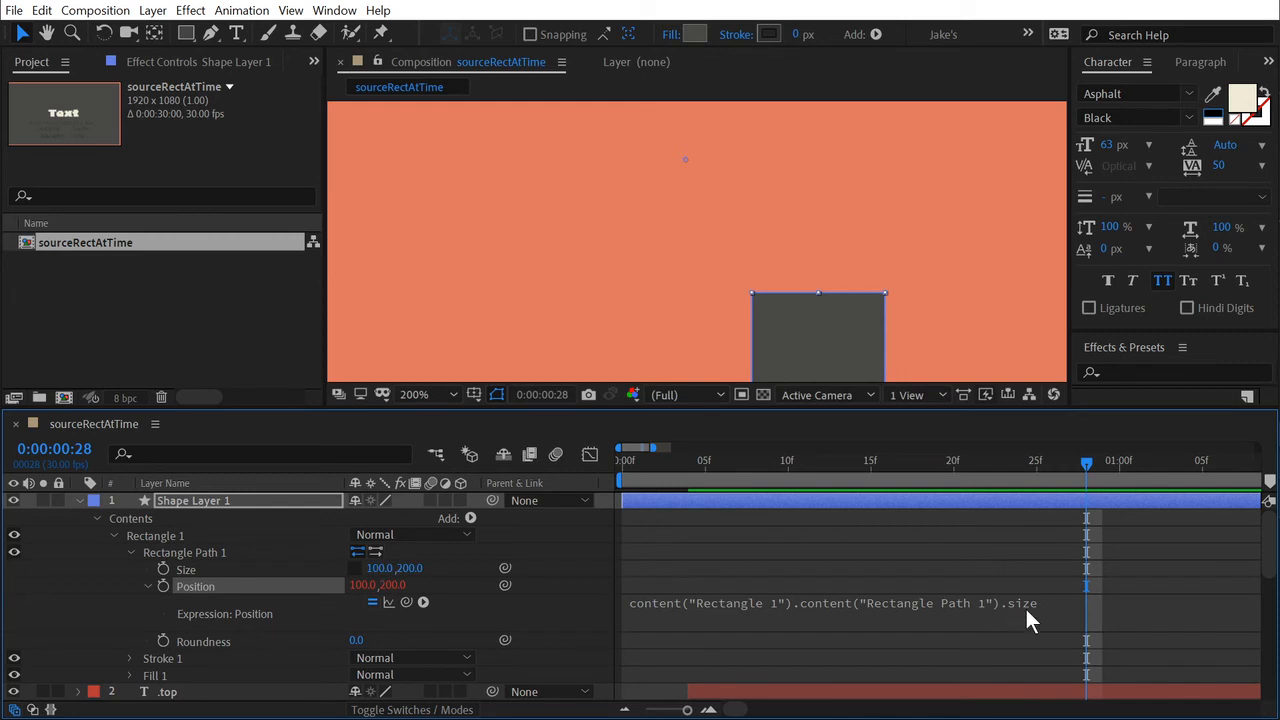
# Divide the size reference by 2 in the Position expression of Shape Layer 1's Rectangle Path 1.
pyautogui.click(1067, 609)
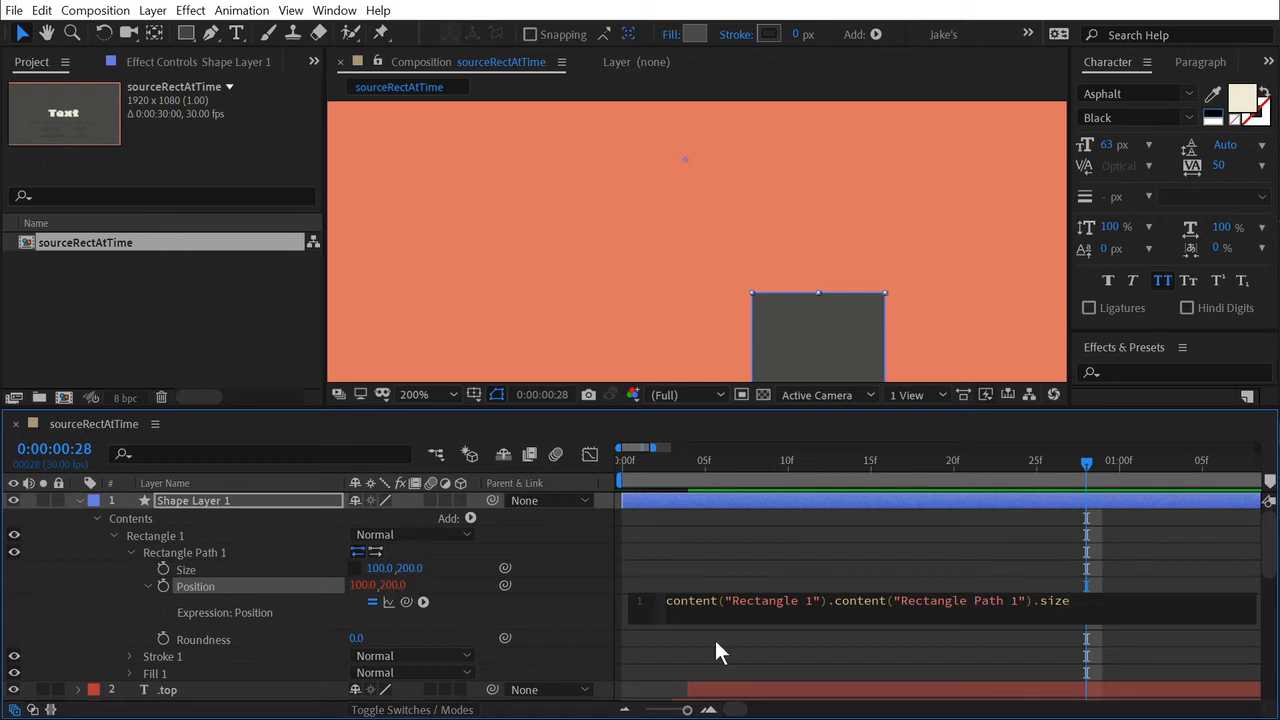
pyautogui.click(948, 664)
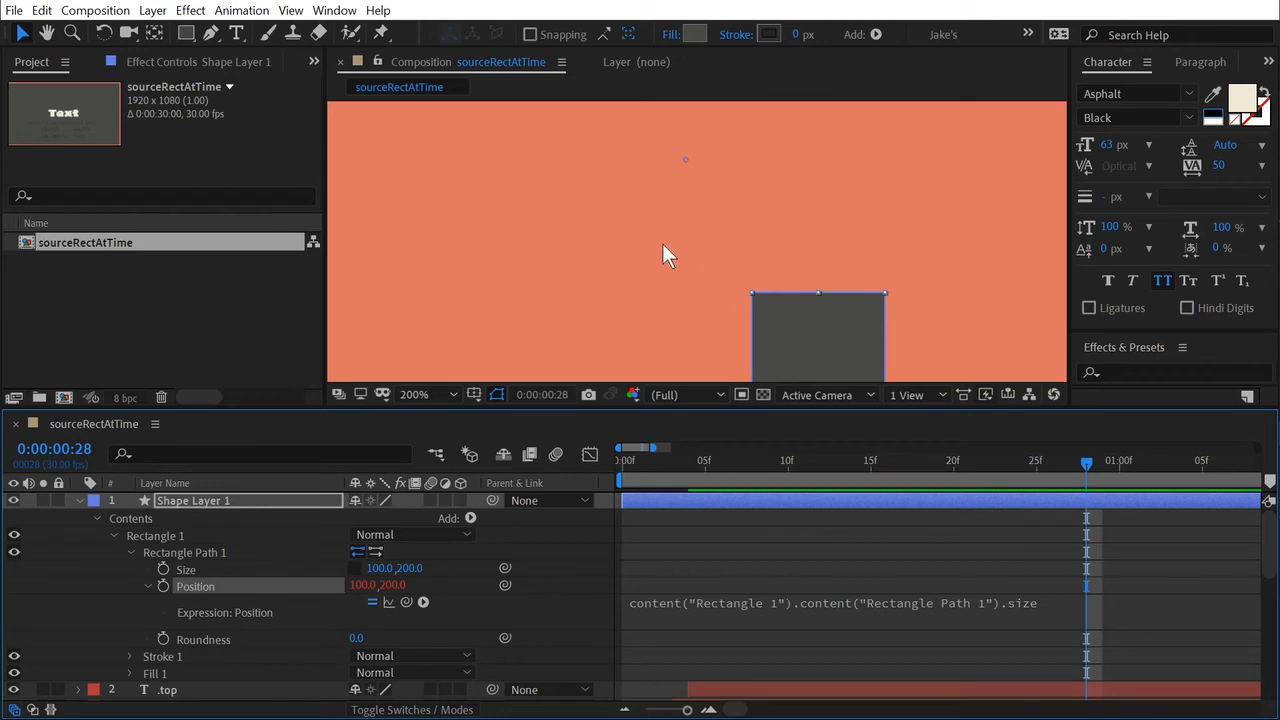
pyautogui.click(965, 608)
pyautogui.click(1071, 602)
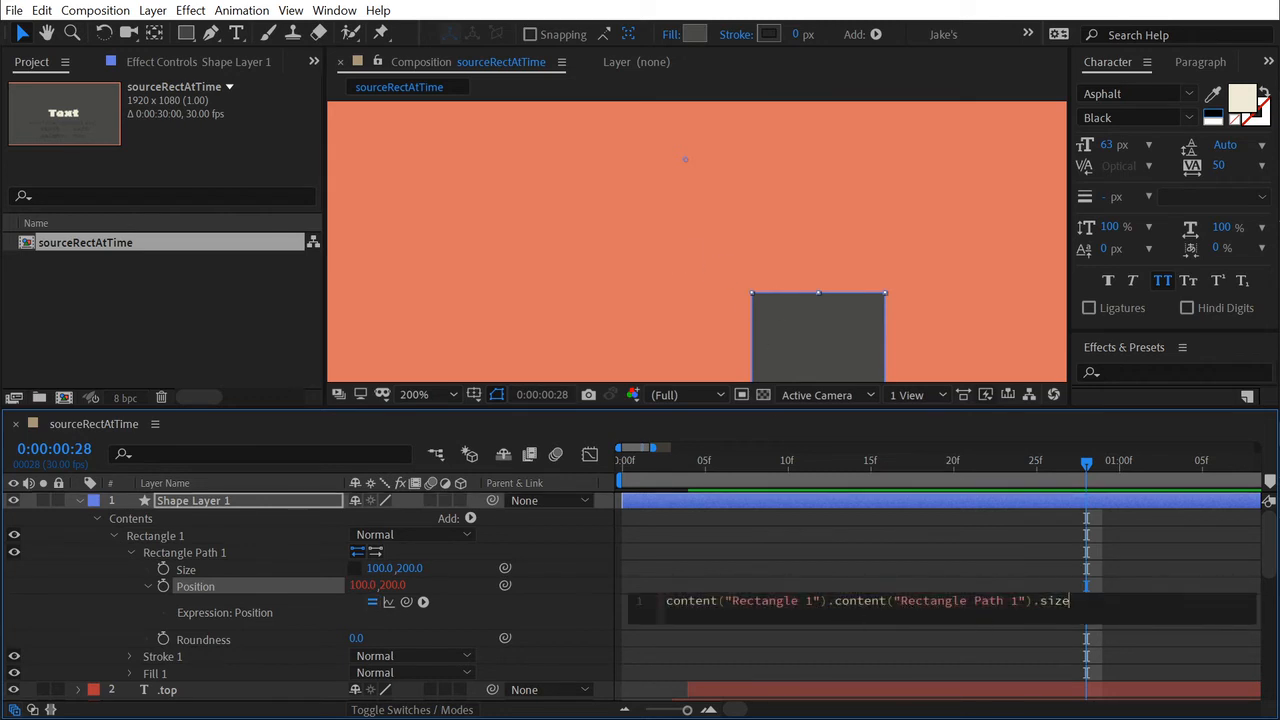
pyautogui.write('/2')
pyautogui.click(1000, 548)
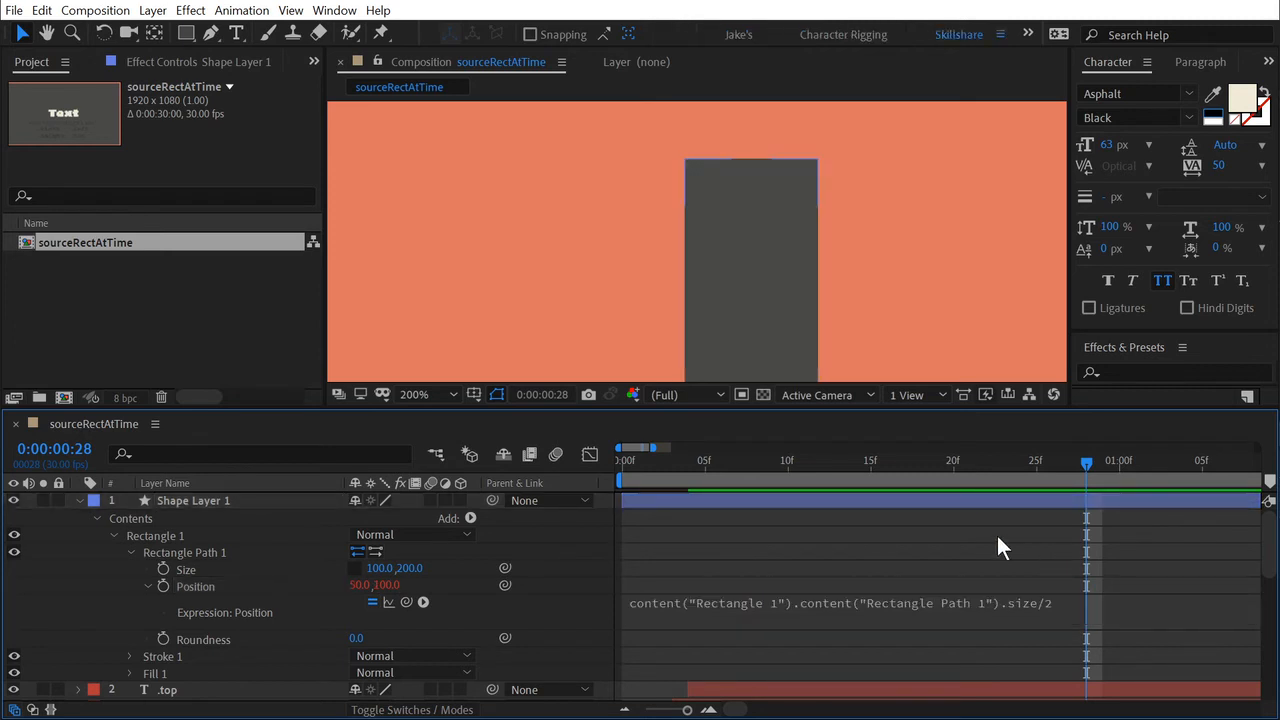
# Test the expression by resizing Shape Layer 1's rectangle to about 62 × 97.
pyautogui.click(221, 586)
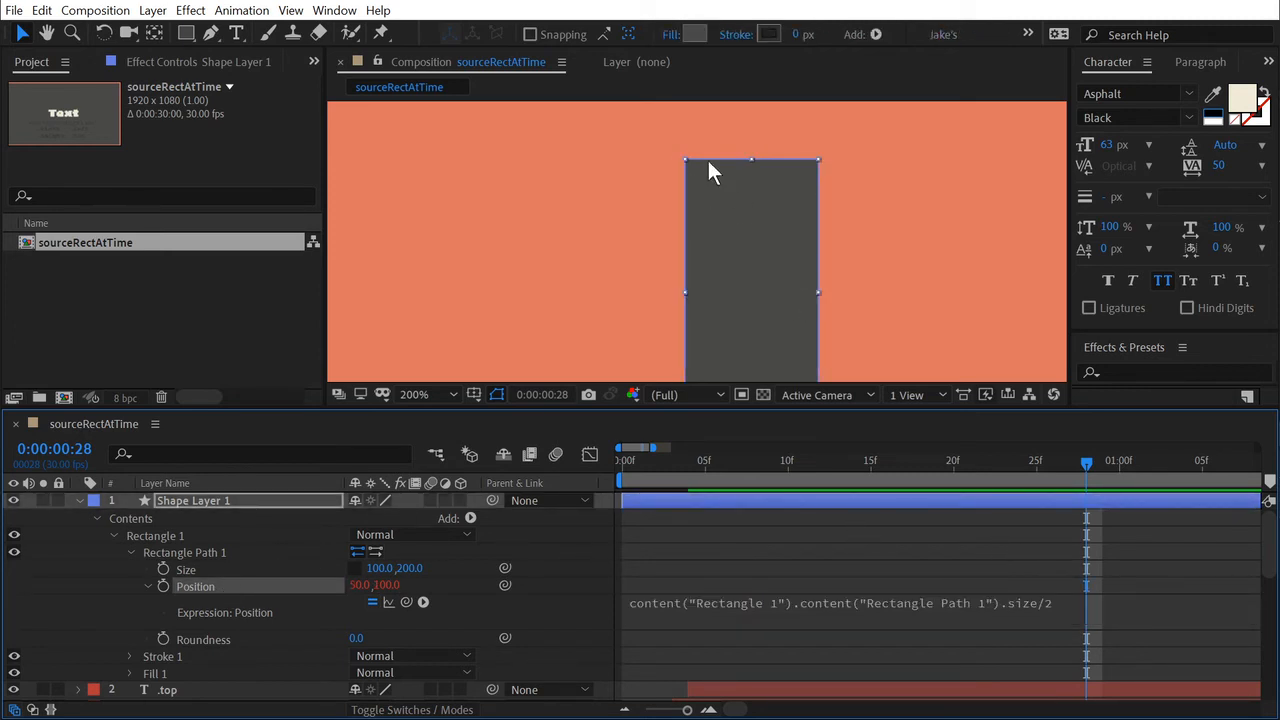
pyautogui.click(239, 568)
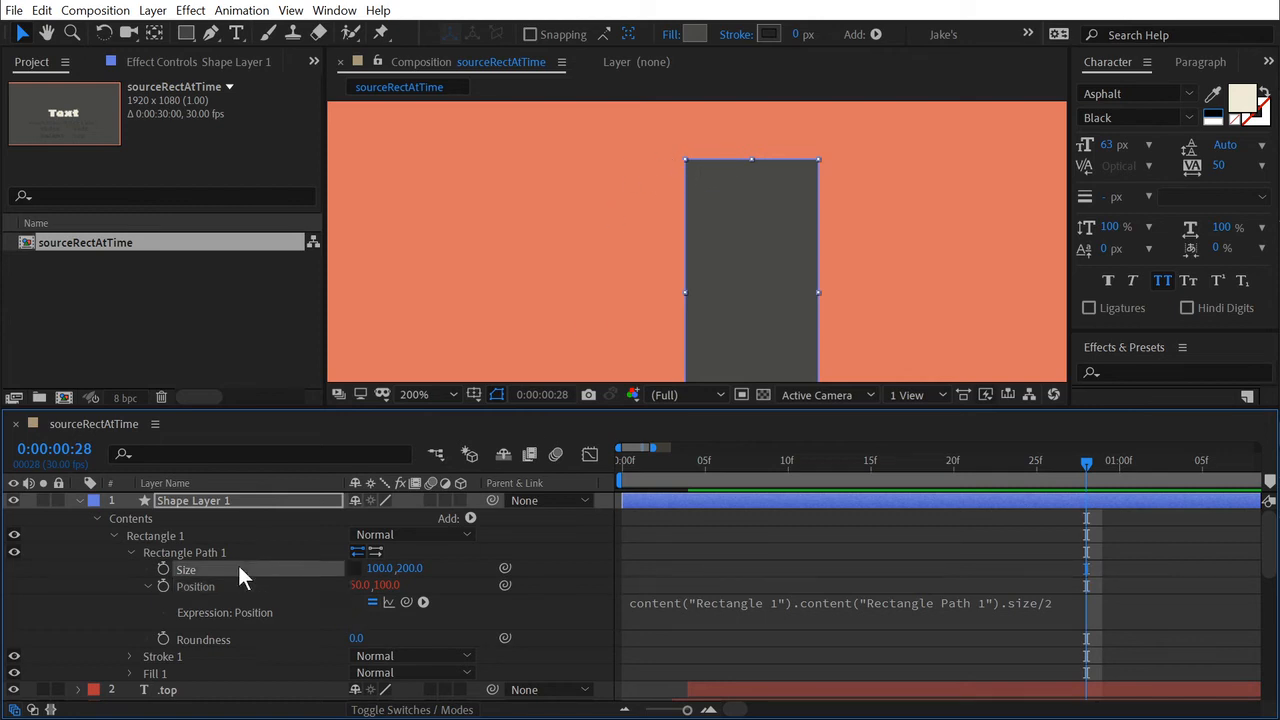
pyautogui.moveTo(408, 568); pyautogui.dragTo(450, 566)
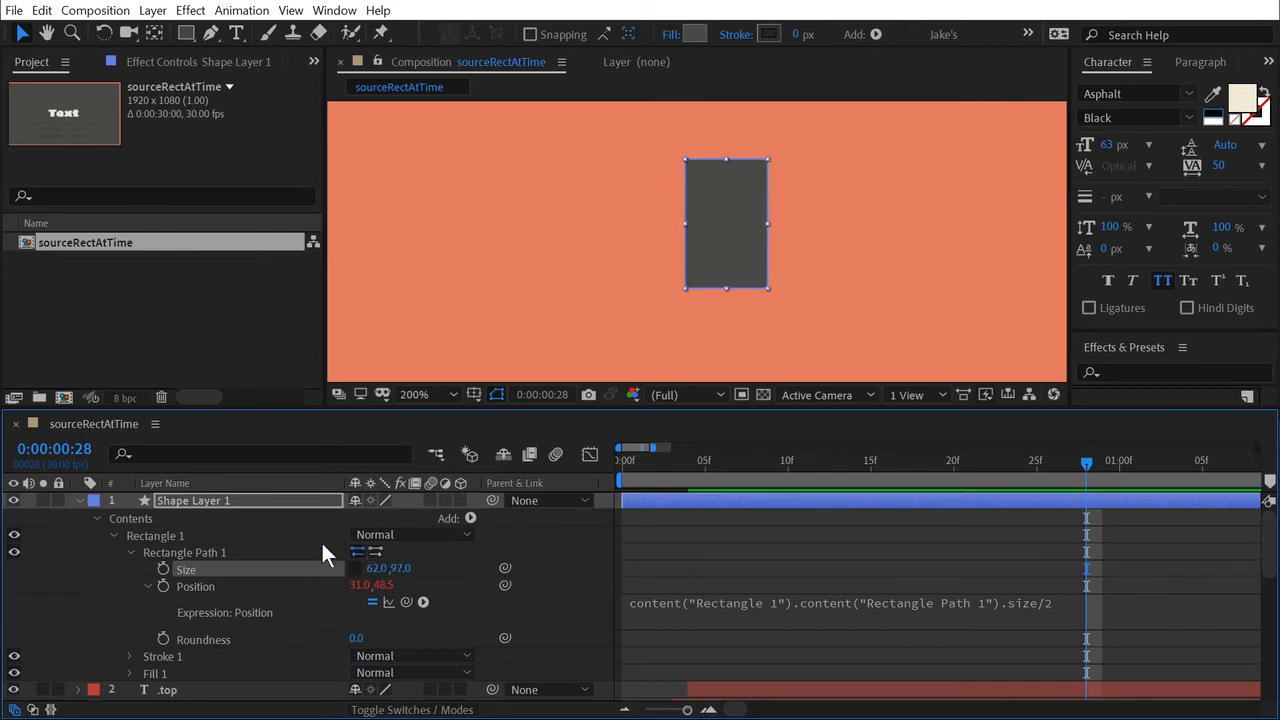
# Delete Shape Layer 1 from the composition.
pyautogui.click(214, 500)
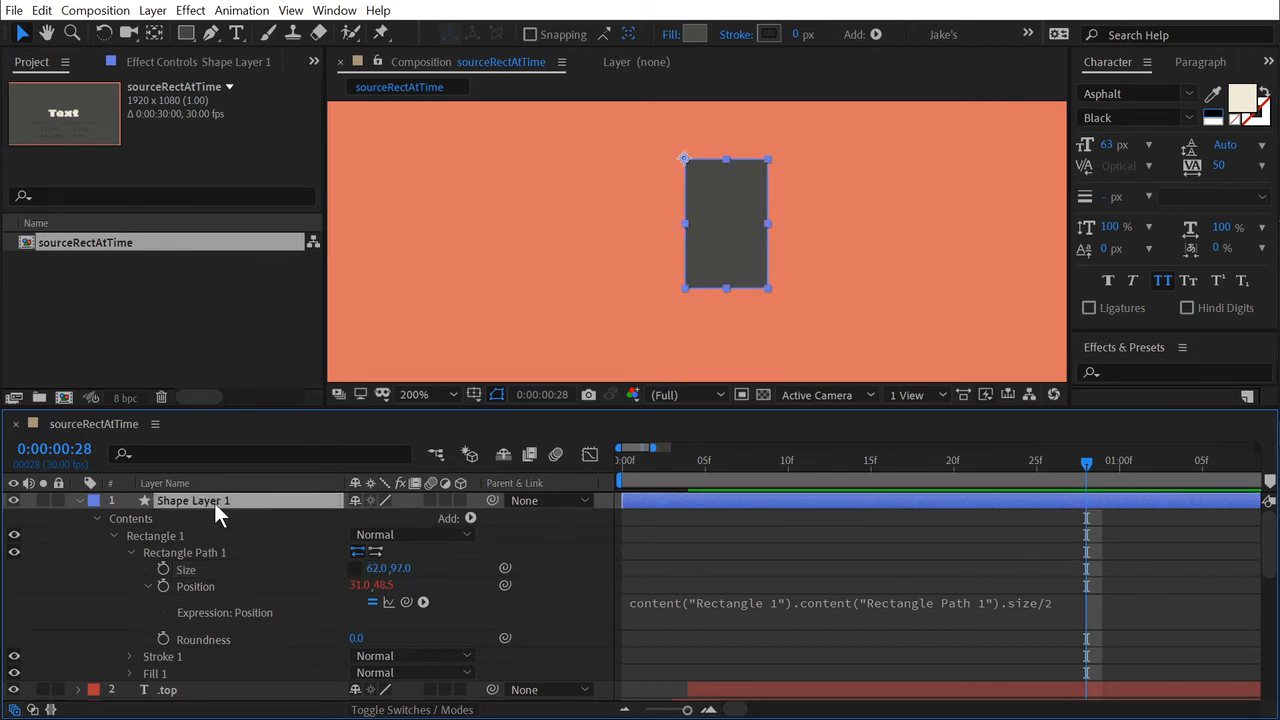
pyautogui.press('Delete')
pyautogui.moveTo(782, 279); pyautogui.dragTo(600, 187)
pyautogui.scroll(-2, 685, 280)
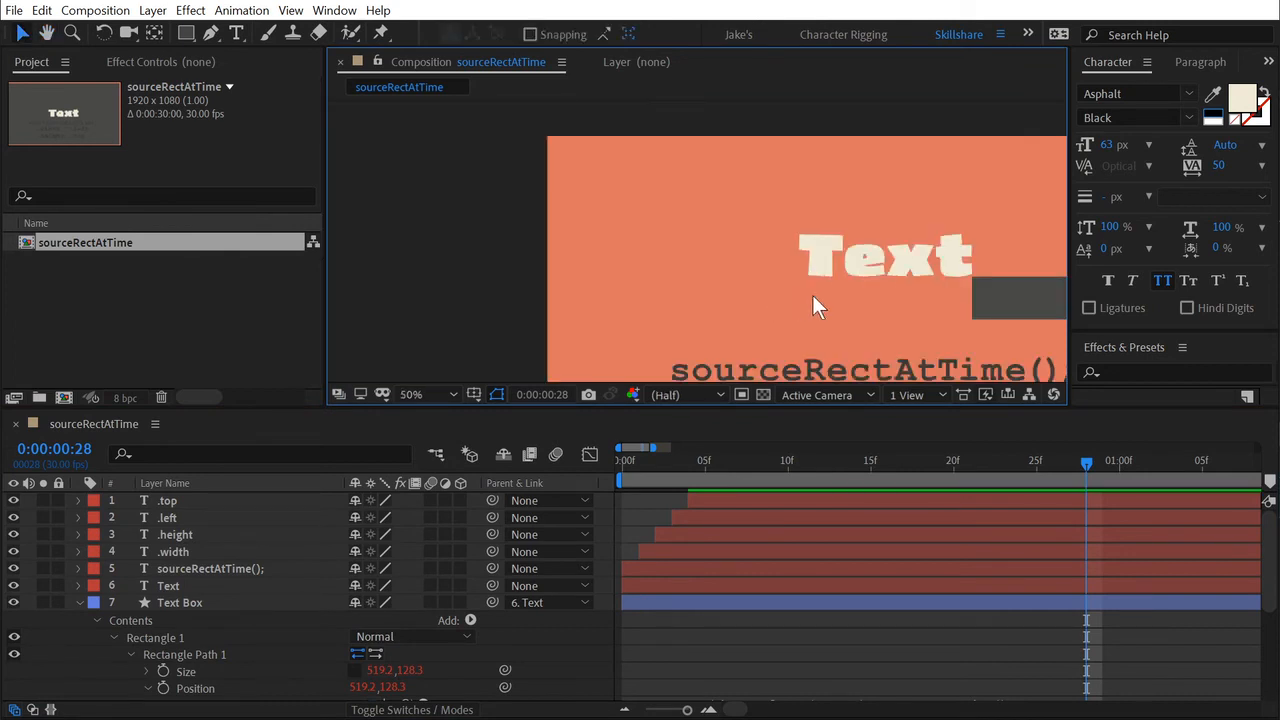
# Divide both txt.width and txt.height by 2 in the Position expression of the Text Box's Rectangle Path 1.
pyautogui.moveTo(919, 315); pyautogui.dragTo(732, 239)
pyautogui.scroll(1, 740, 234)
pyautogui.click(957, 200)
pyautogui.moveTo(775, 160); pyautogui.dragTo(621, 240)
pyautogui.scroll(-2, 145, 646)
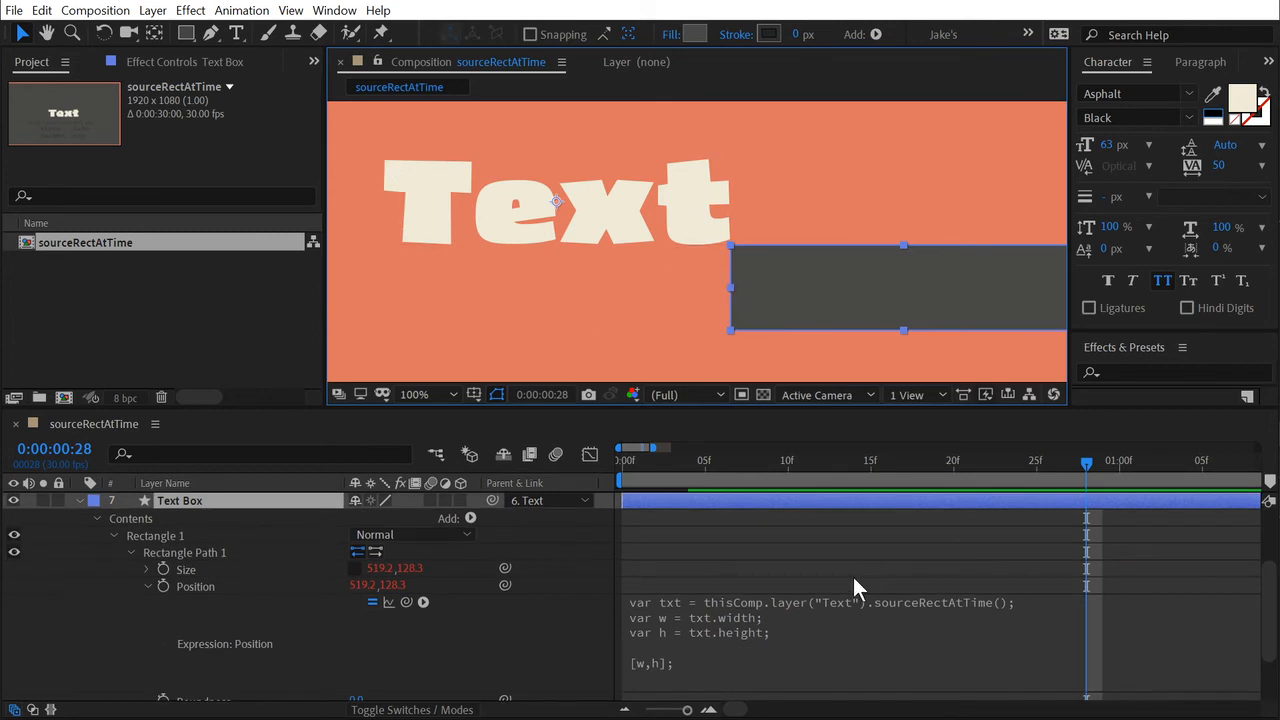
pyautogui.click(733, 621)
pyautogui.click(711, 632)
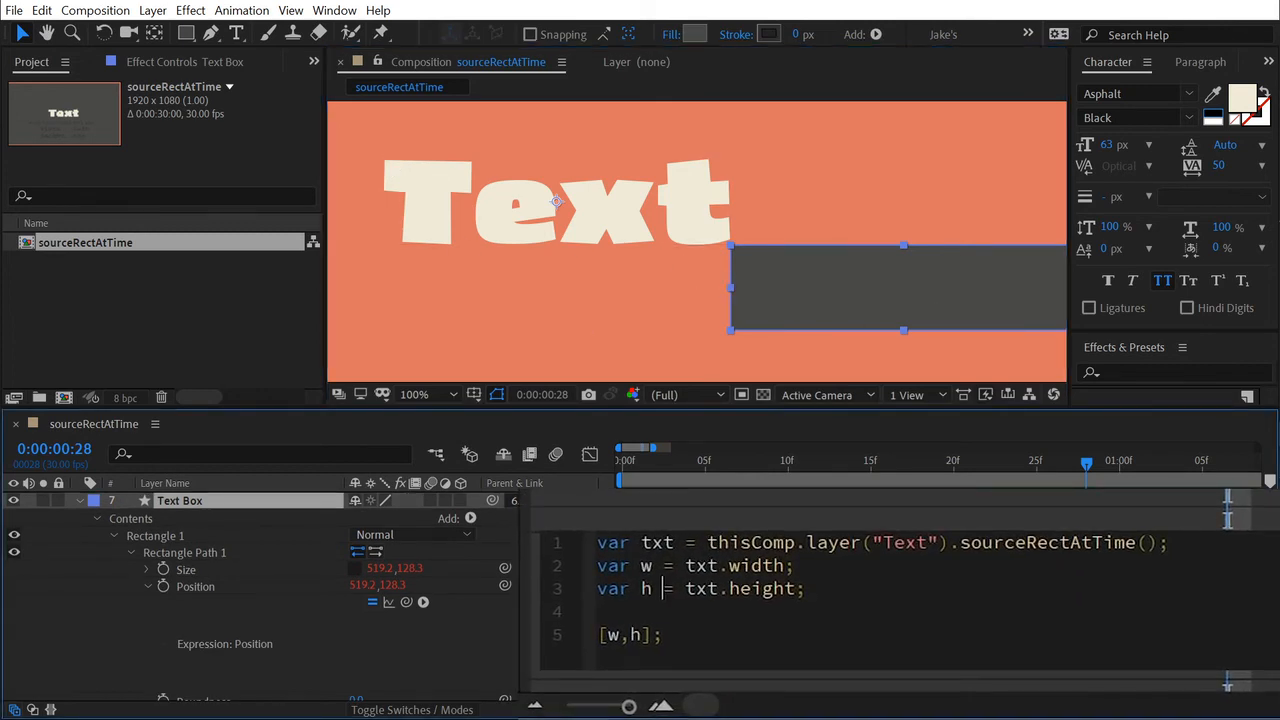
pyautogui.click(782, 566)
pyautogui.write('/2')
pyautogui.click(786, 589)
pyautogui.press('Right')
pyautogui.write('/2')
pyautogui.click(575, 631)
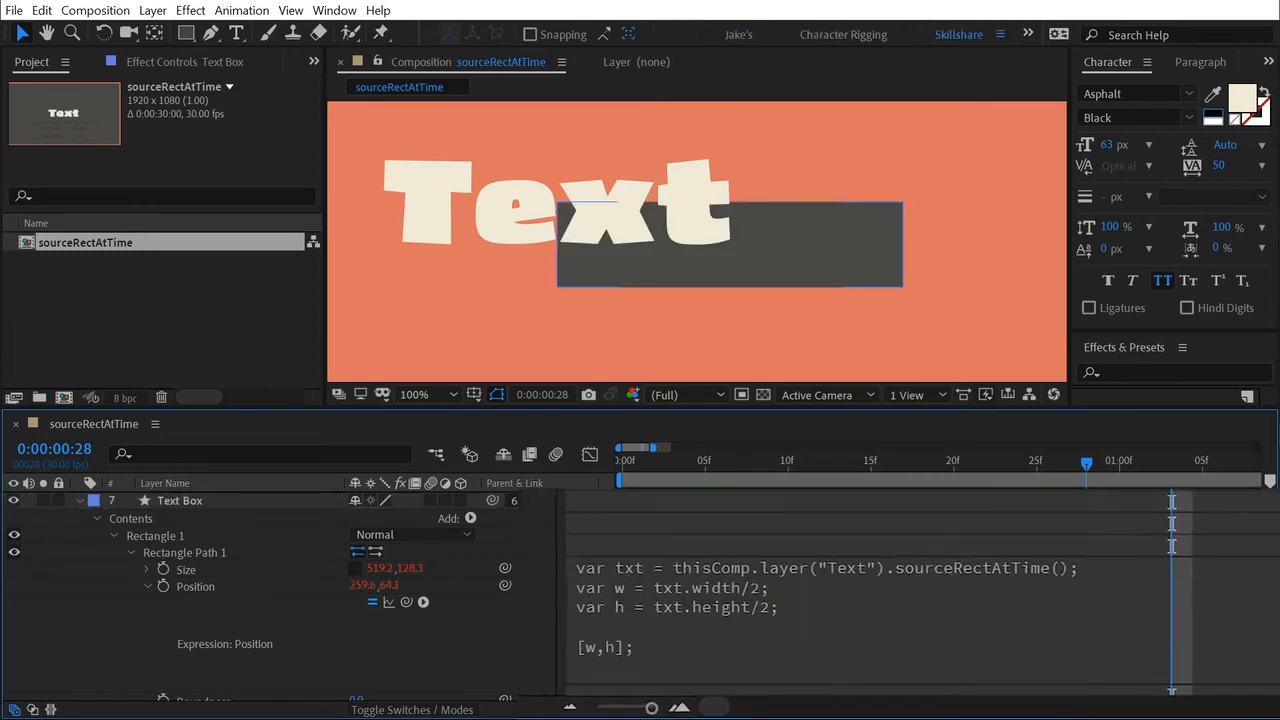
# Move the Text Box's upper-left corner onto the Text's upper-left corner and compare the anchor points of both layers.
pyautogui.click(806, 249)
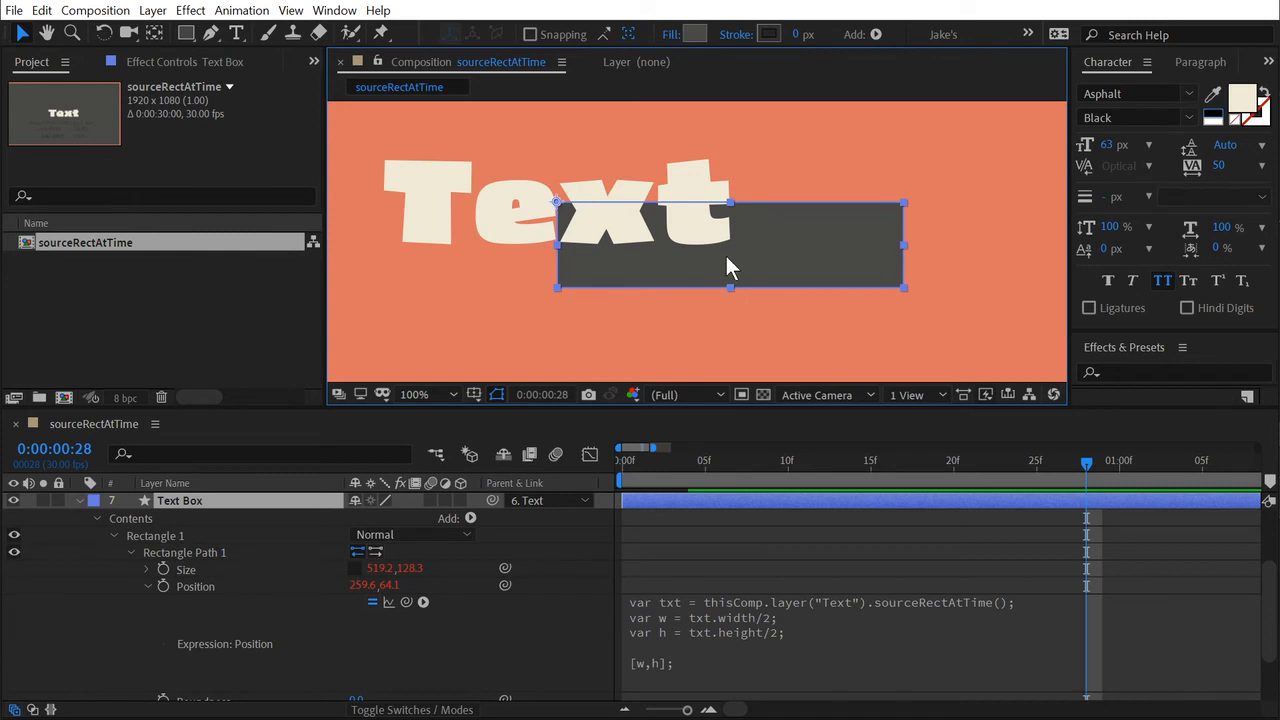
pyautogui.moveTo(726, 257)
pyautogui.mouseDown()
pyautogui.moveTo(763, 297)
pyautogui.moveTo(550, 231)
pyautogui.moveTo(565, 225)
pyautogui.moveTo(543, 221)
pyautogui.moveTo(557, 204)
pyautogui.mouseUp()
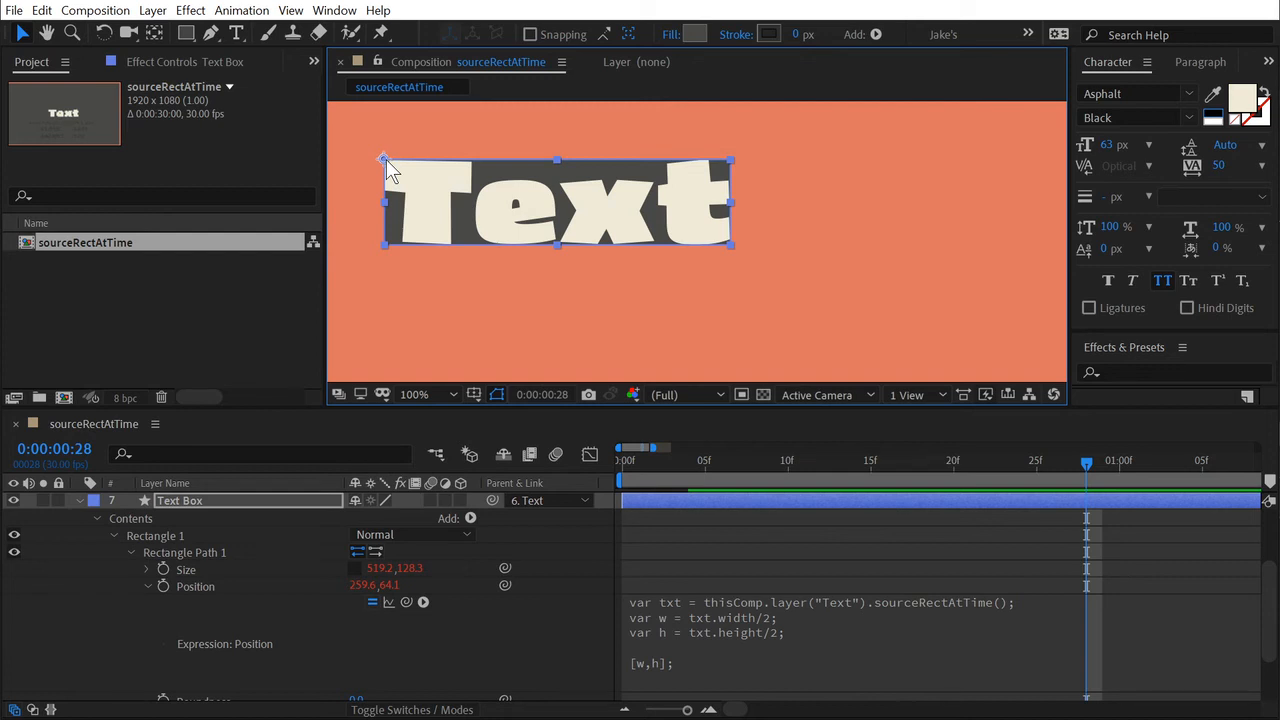
pyautogui.click(858, 212)
pyautogui.click(475, 218)
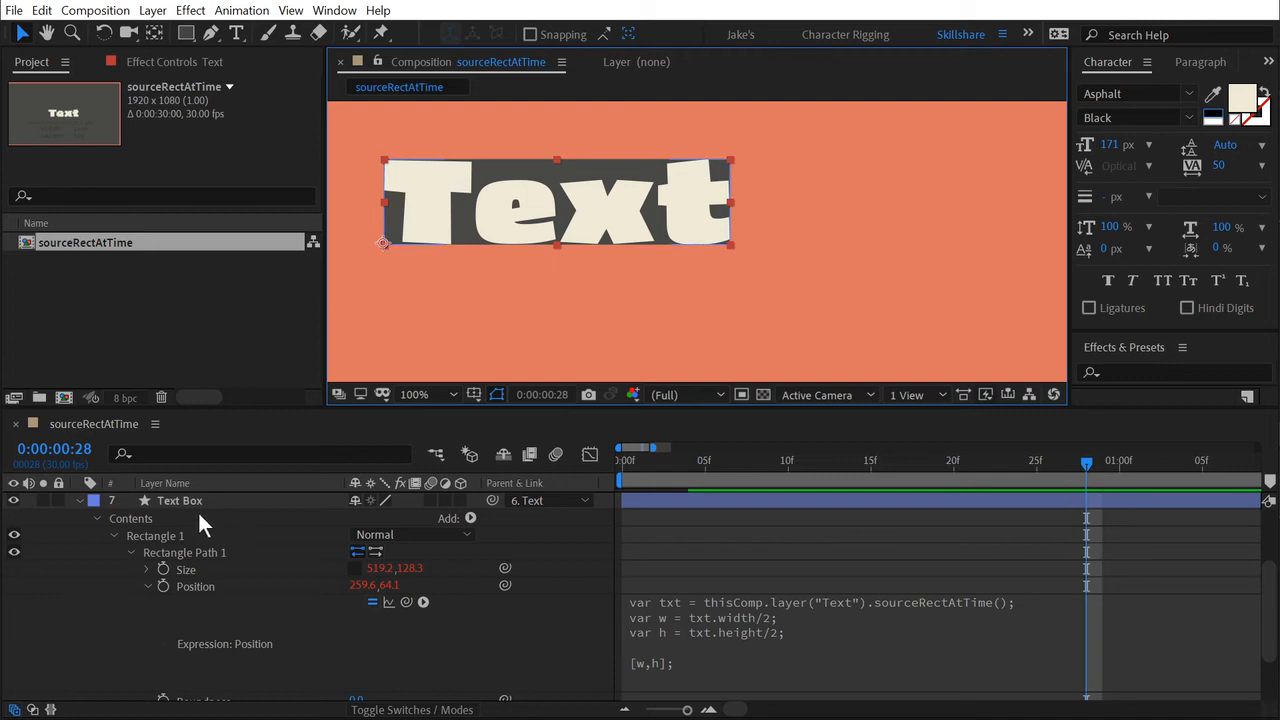
pyautogui.moveTo(606, 276); pyautogui.dragTo(814, 308)
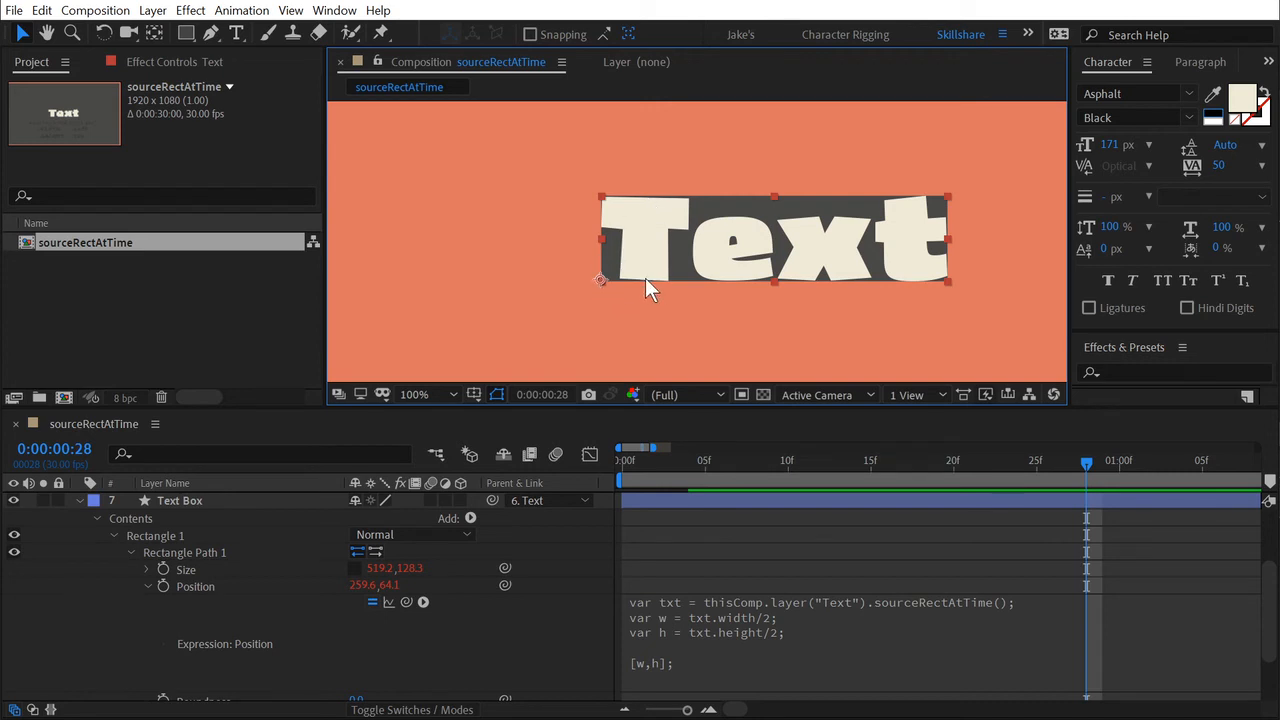
pyautogui.click(179, 501)
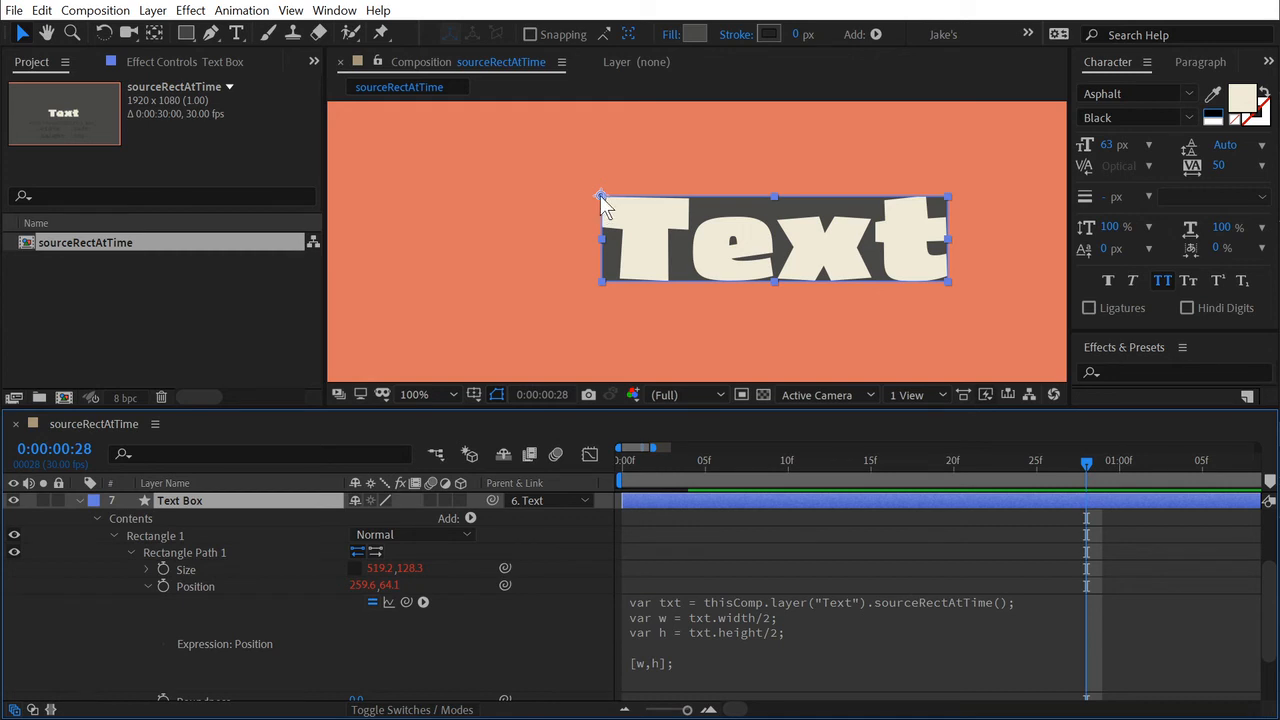
pyautogui.click(582, 270)
# Add the line "var l = txt.left;" after the height variable in the Text Box's Position expression.
pyautogui.click(727, 626)
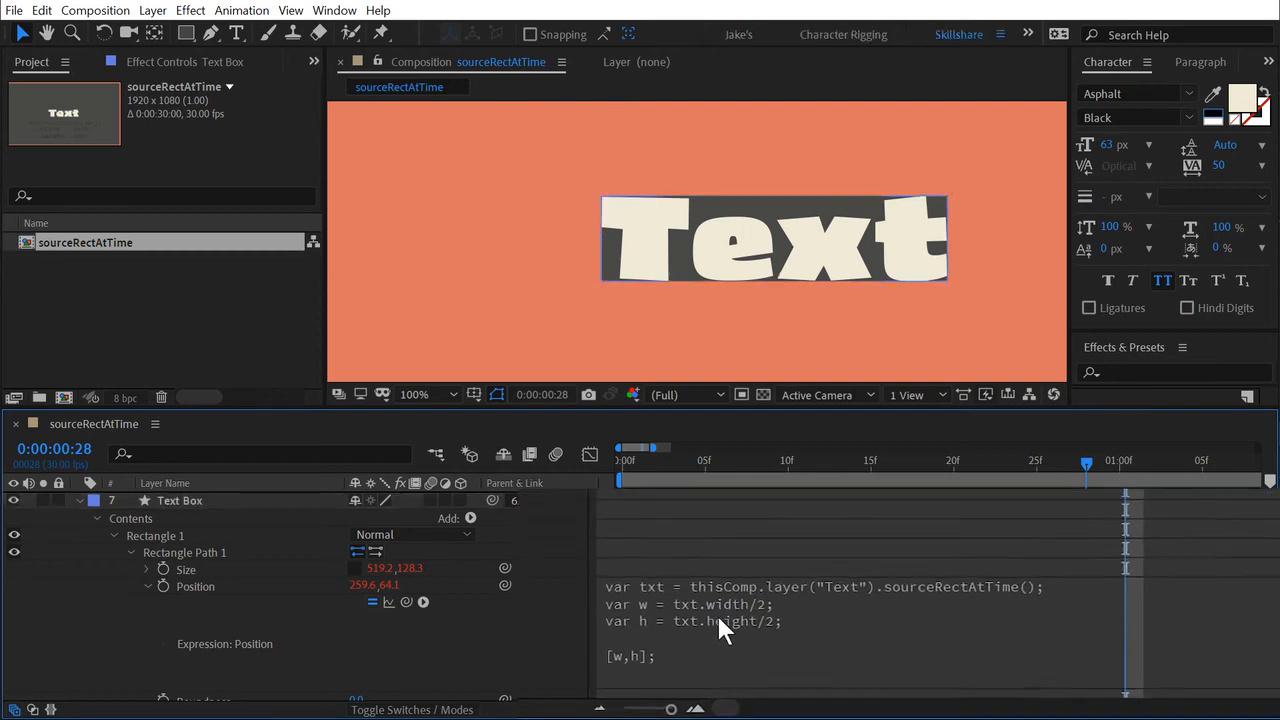
pyautogui.click(829, 592)
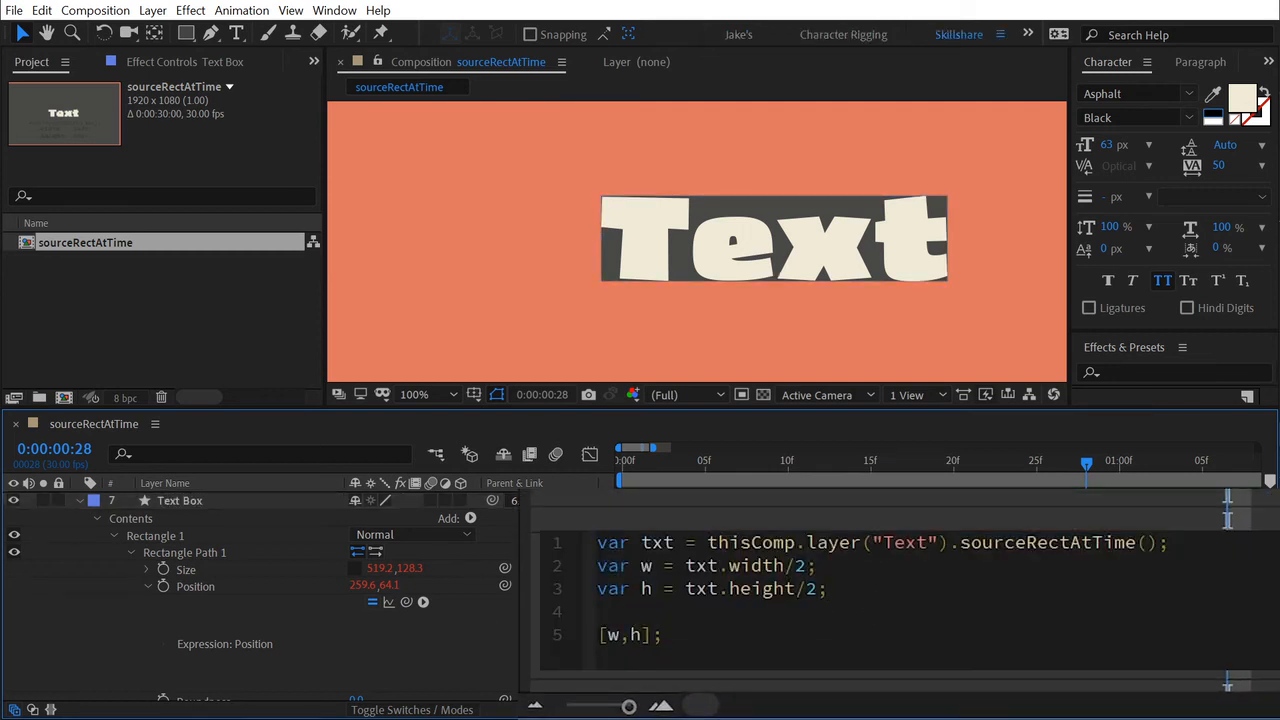
pyautogui.press('Return')
pyautogui.write('var ')
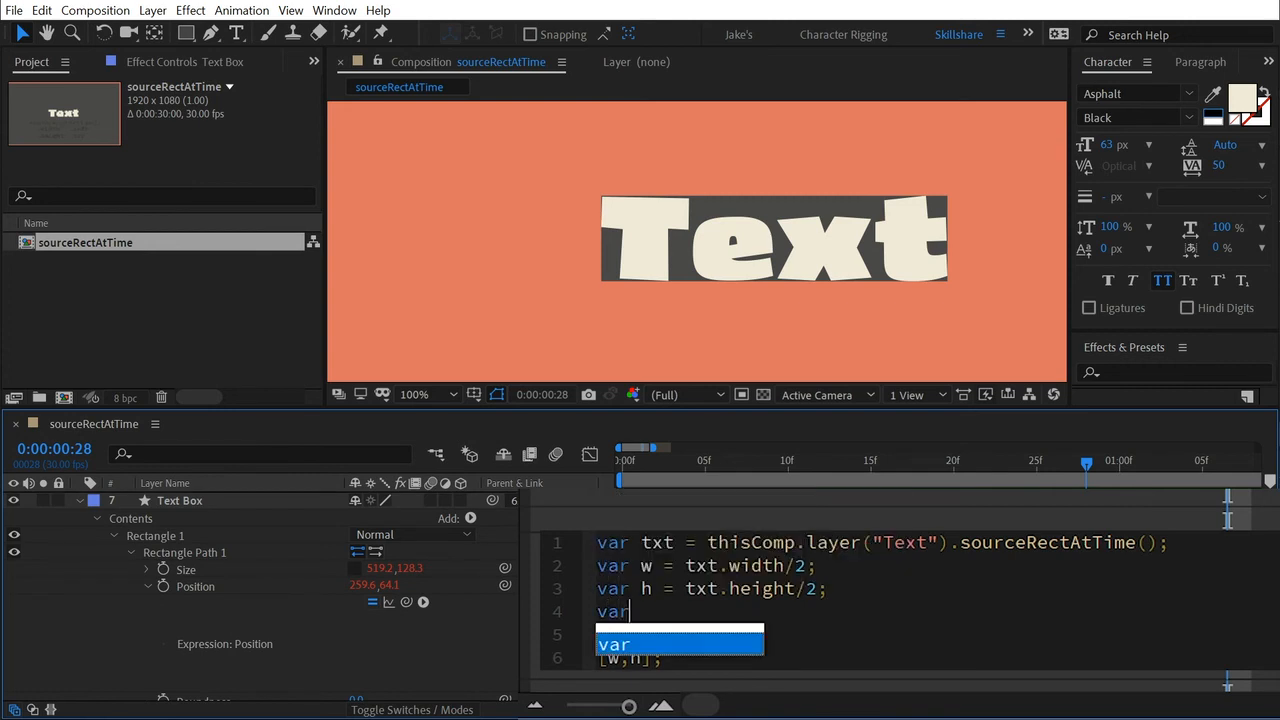
pyautogui.write('l =')
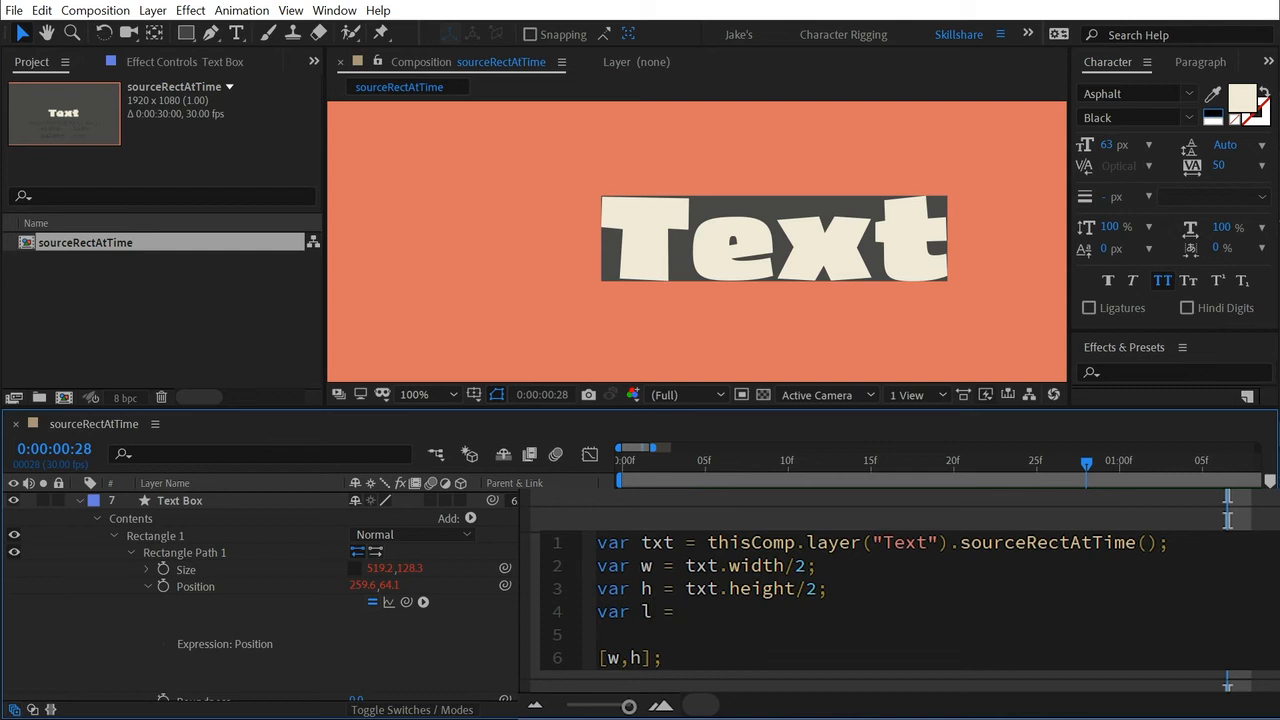
pyautogui.write('txt')
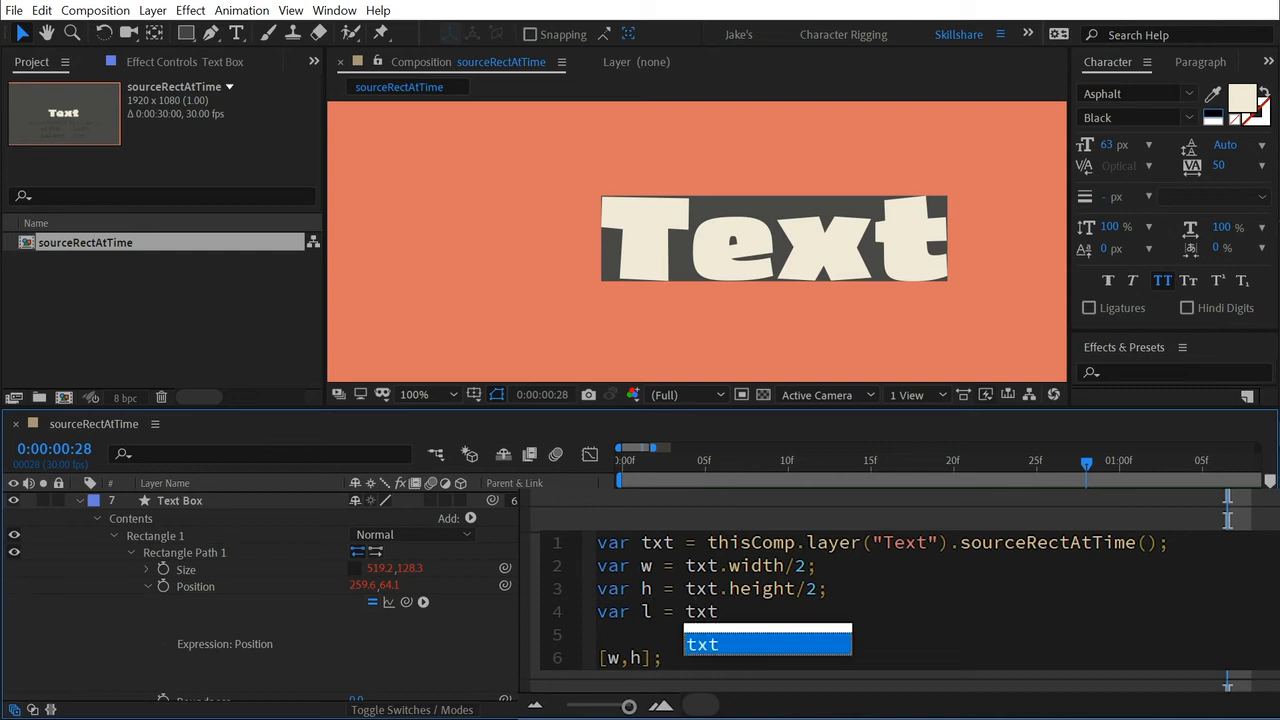
pyautogui.write('.left')
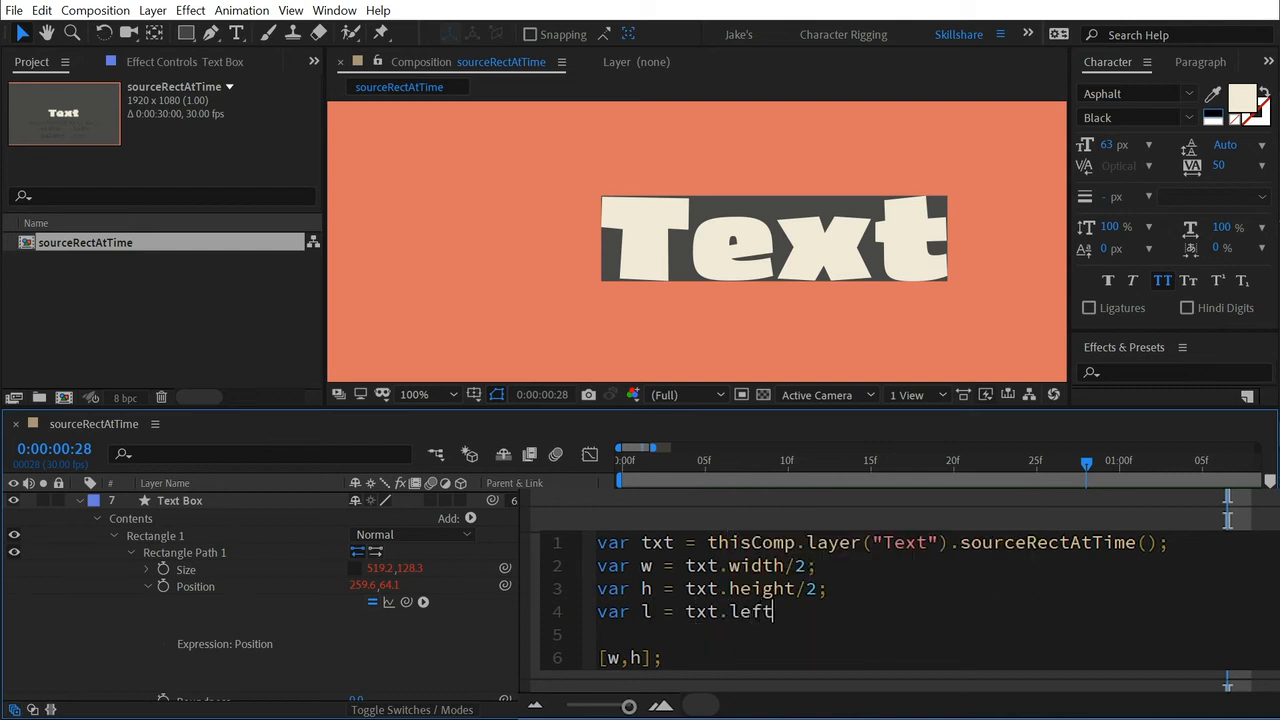
pyautogui.write(';')
# Add the line "var t = txt.top;" below the left variable in the Position expression.
pyautogui.press('Return')
pyautogui.write('var')
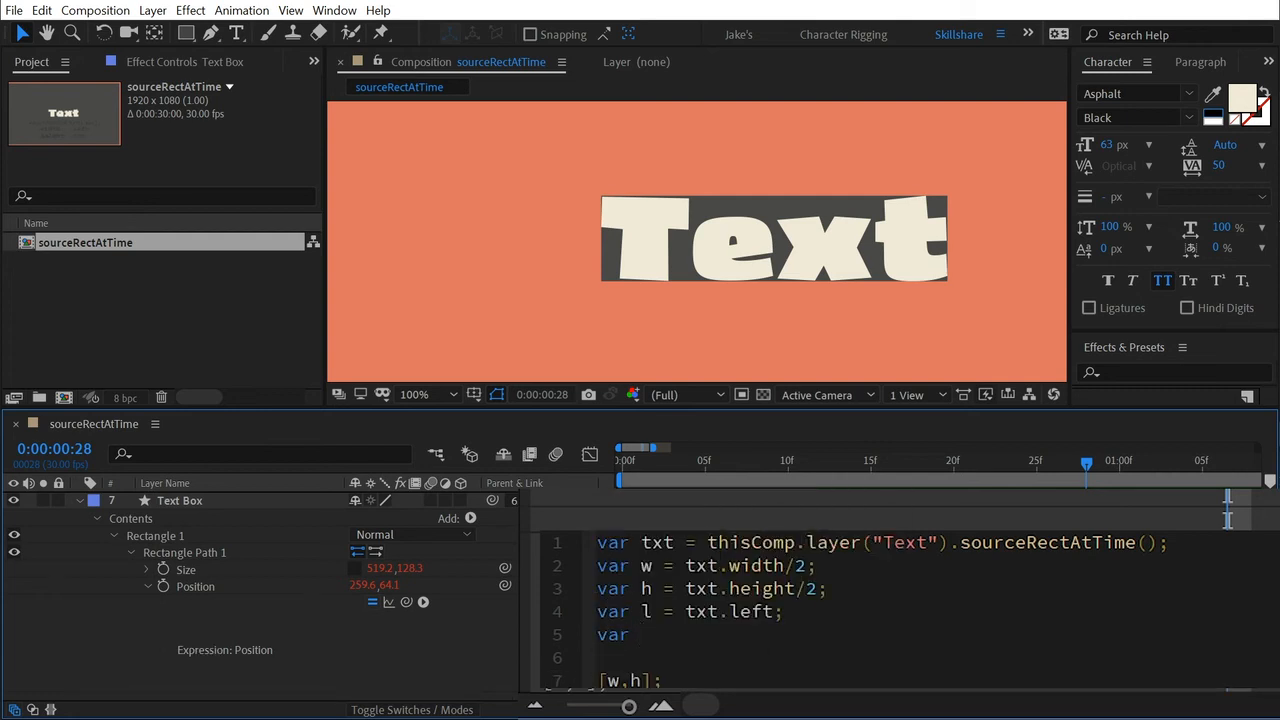
pyautogui.write(' t = txt')
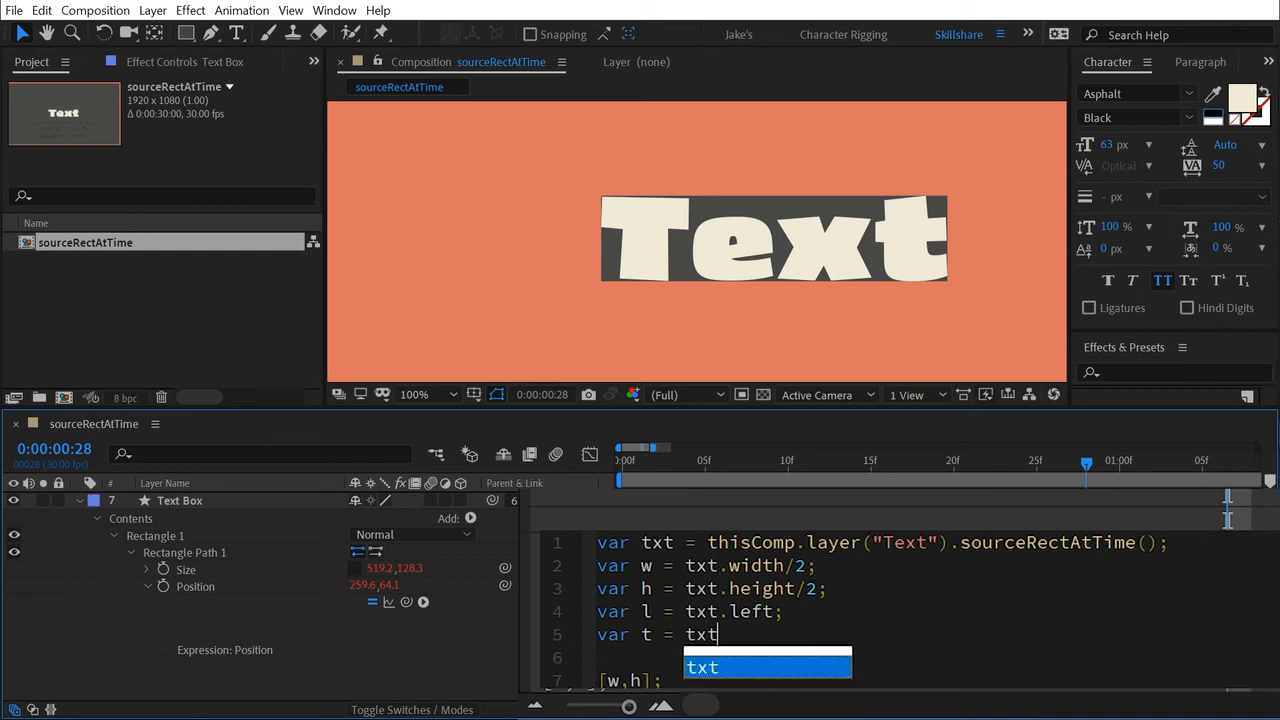
pyautogui.write('.top;')
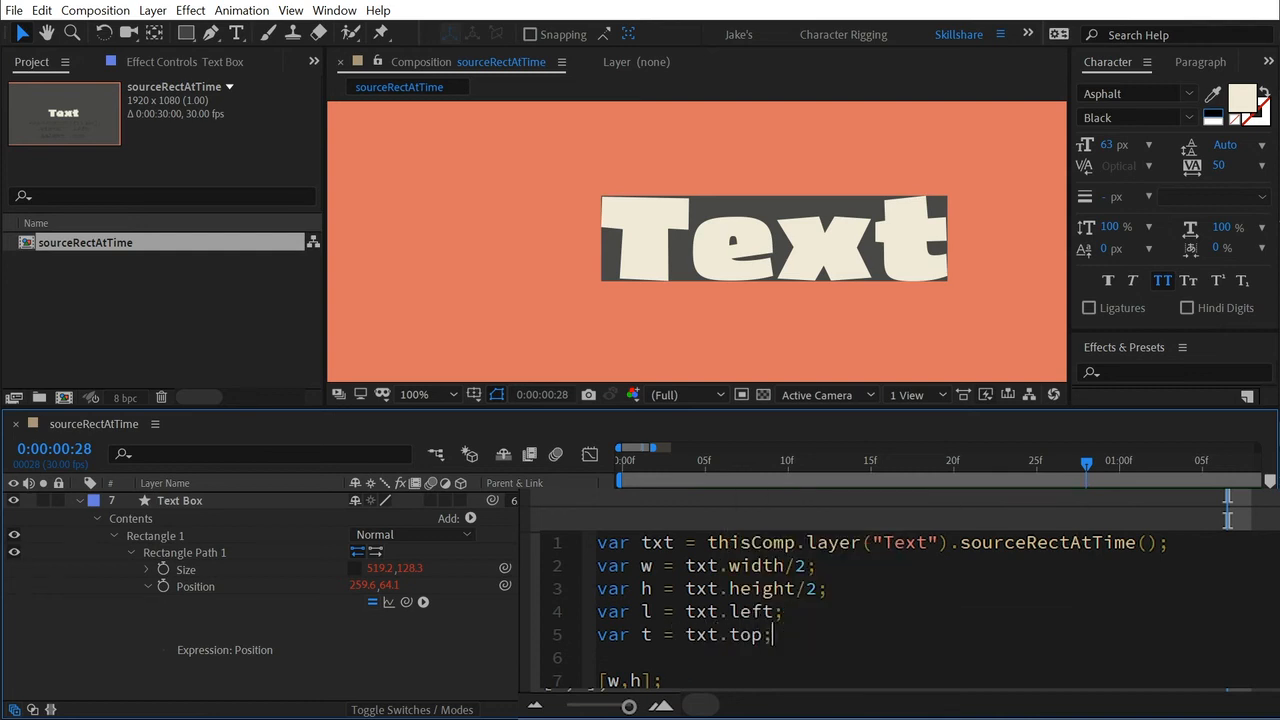
# Change the Position expression's output to [w+l,h+t] and apply it.
pyautogui.scroll(-1, 700, 610)
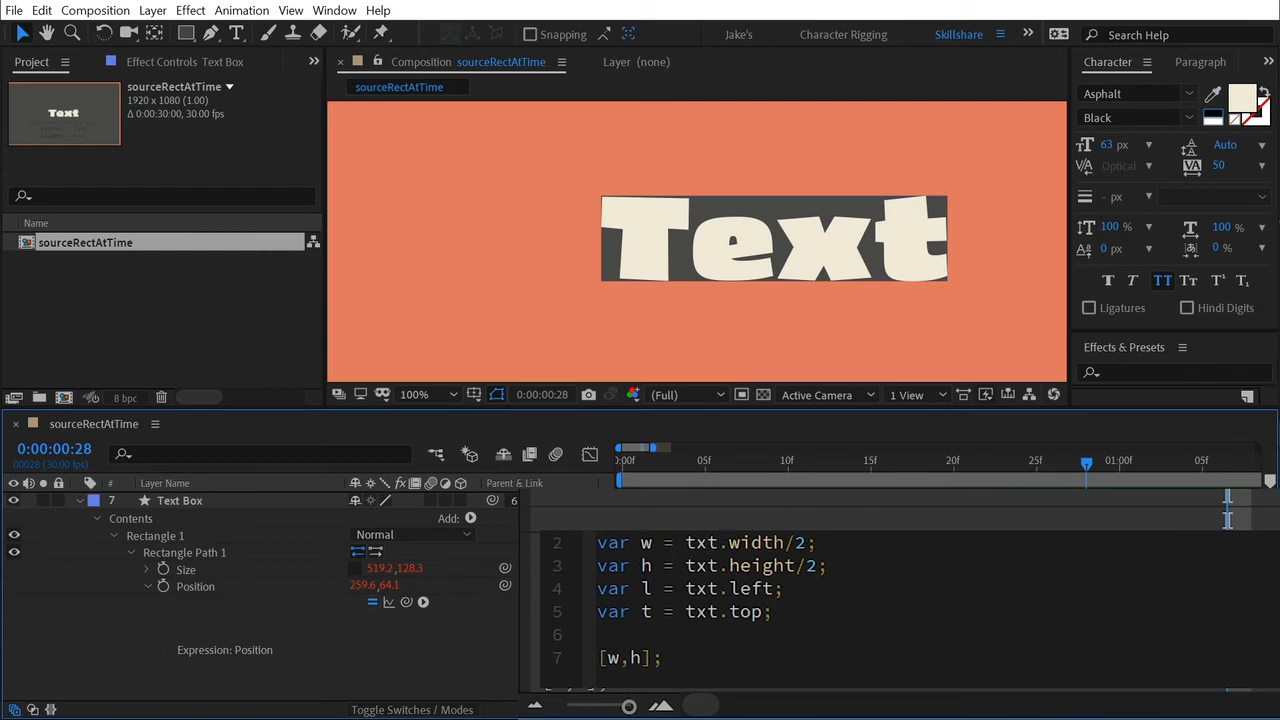
pyautogui.click(619, 658)
pyautogui.write('+l')
pyautogui.press('Right')
pyautogui.press('Right')
pyautogui.write('+t')
pyautogui.click(463, 655)
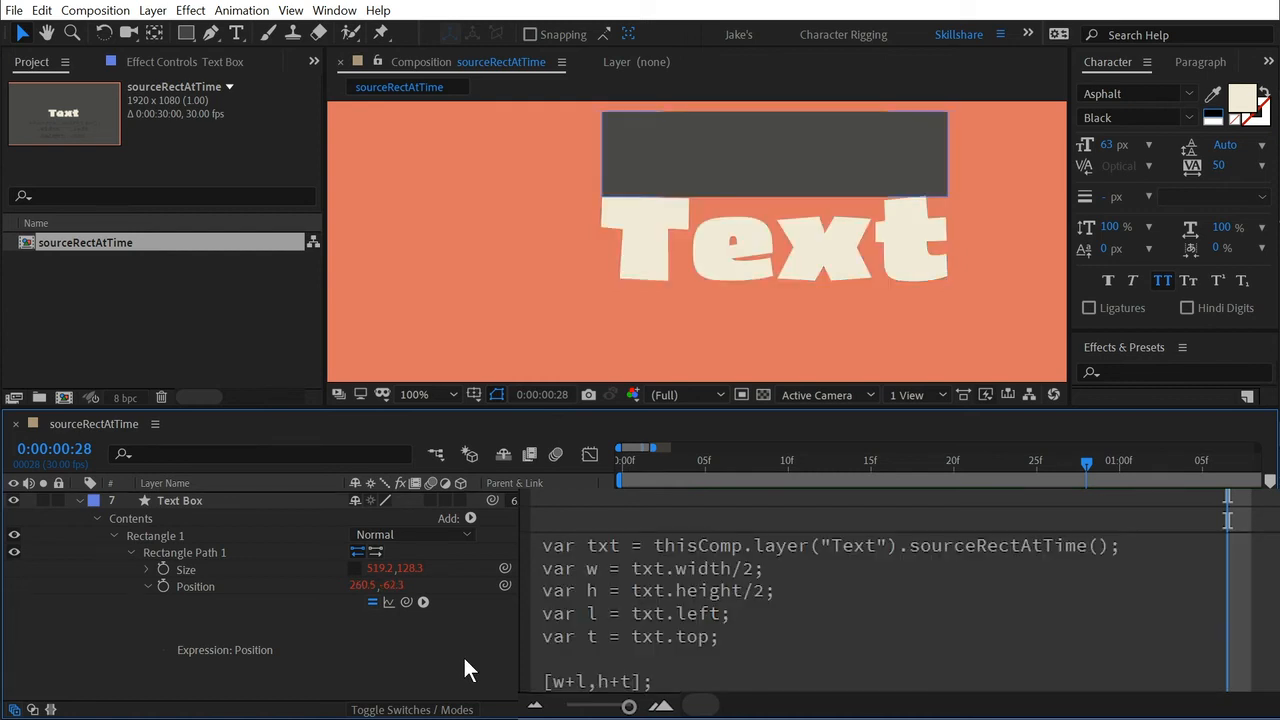
# Examine closely where the anchor points of the Text Box and the Text layer sit relative to their corners.
pyautogui.click(657, 172)
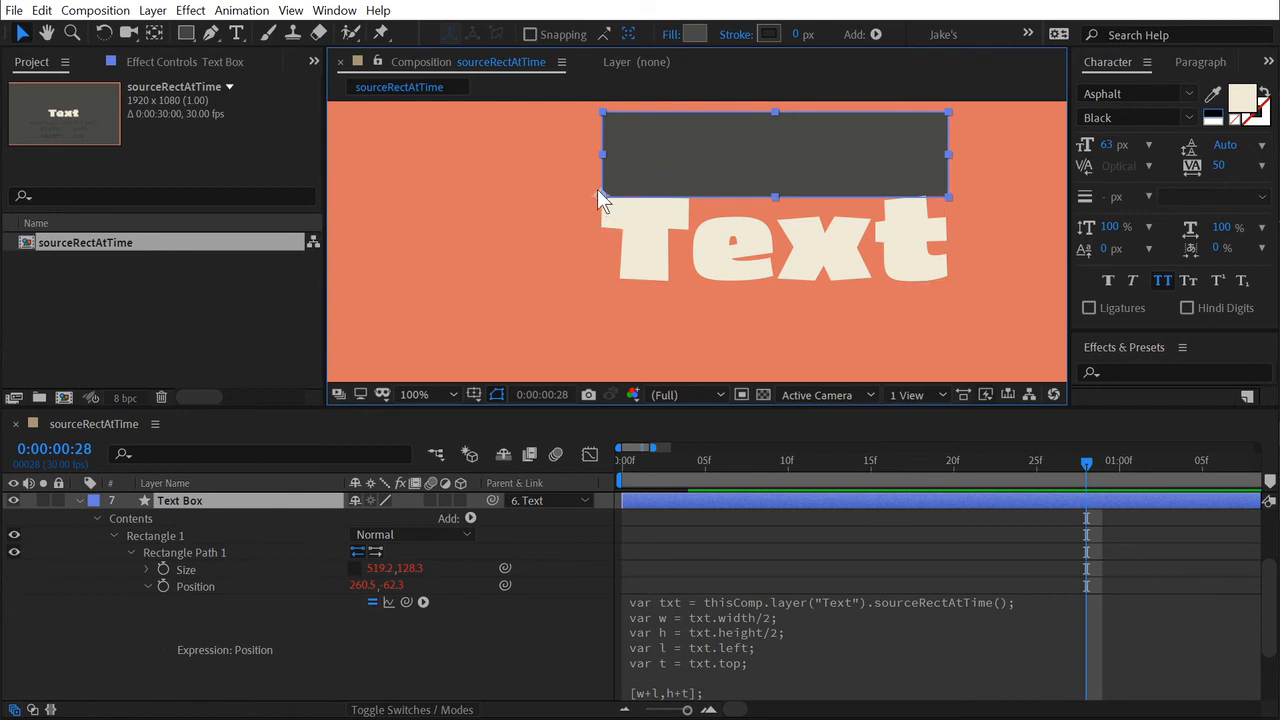
pyautogui.click(636, 240)
pyautogui.hotkey('ctrl', 'z')
pyautogui.scroll(6, 588, 198)
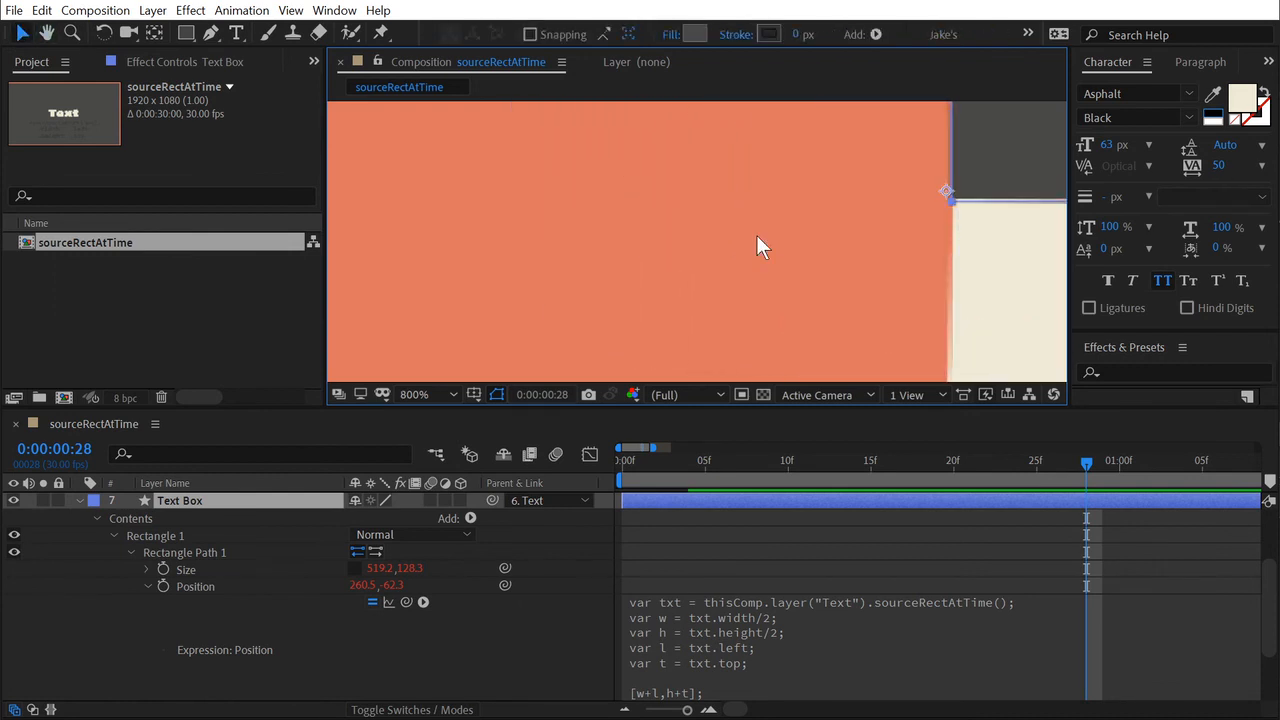
pyautogui.scroll(3, 840, 235)
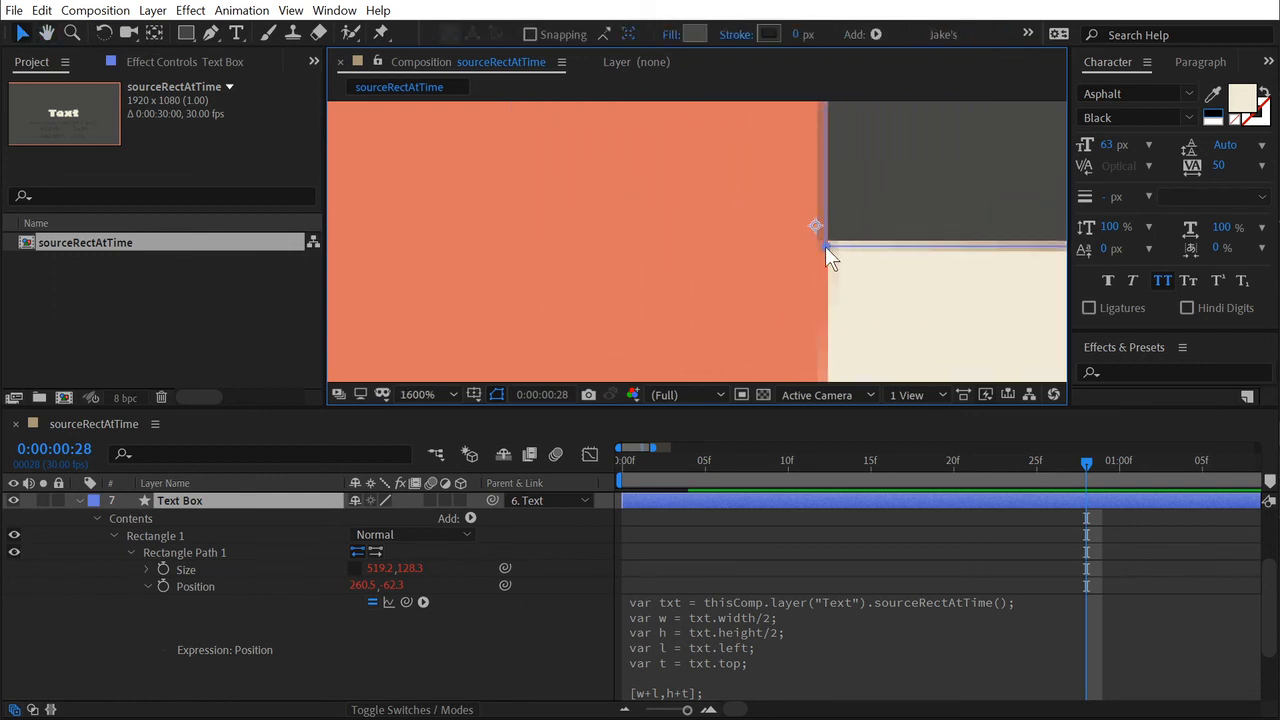
pyautogui.scroll(-1, 845, 265)
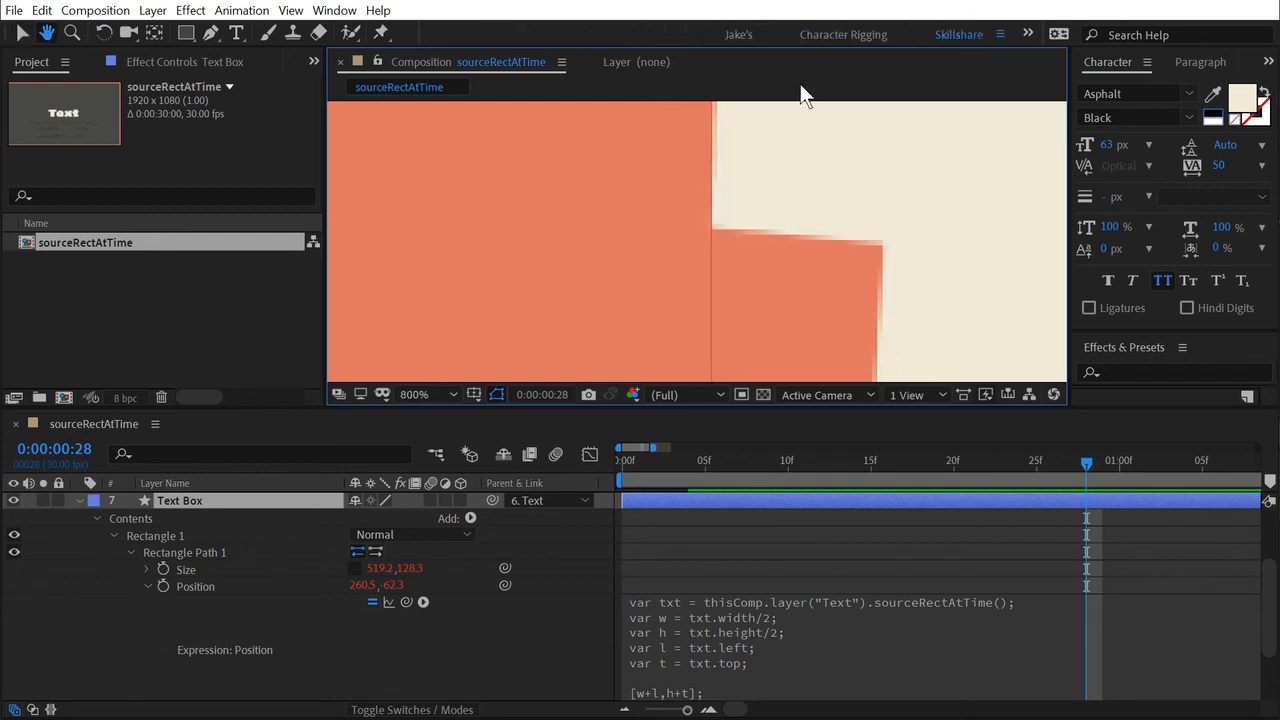
pyautogui.moveTo(848, 293); pyautogui.dragTo(838, 159)
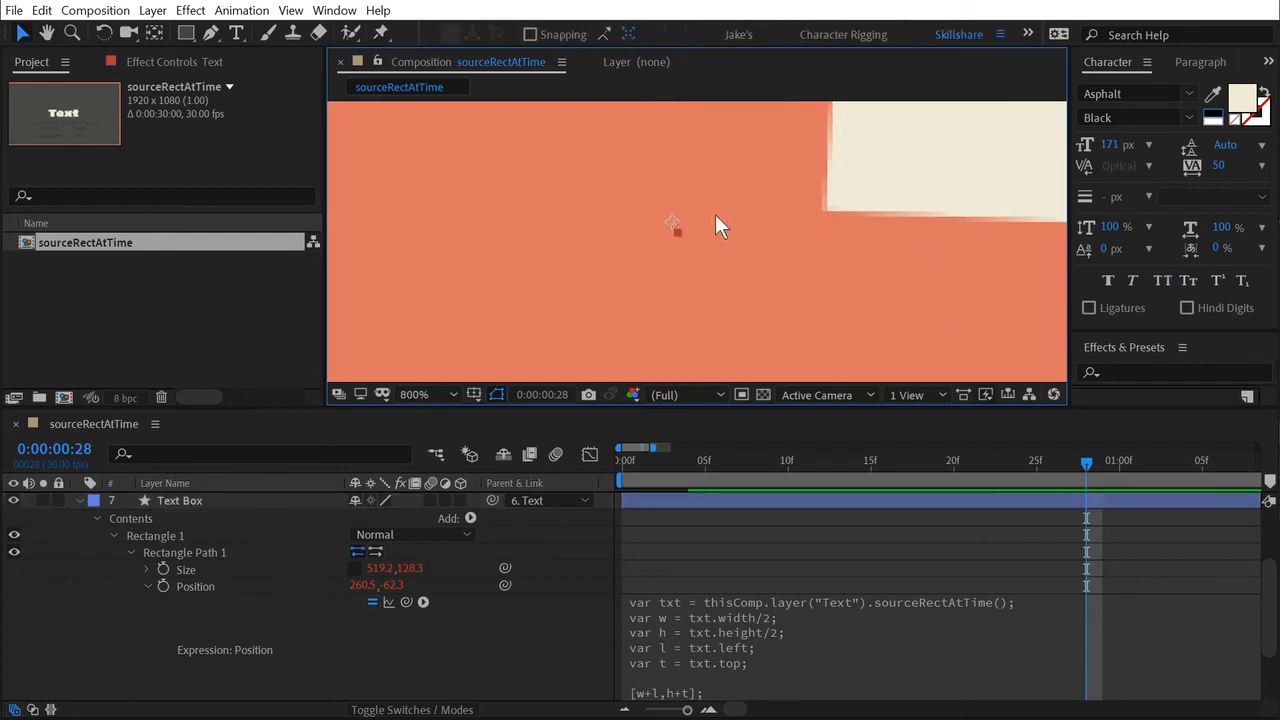
pyautogui.scroll(-3, 835, 207)
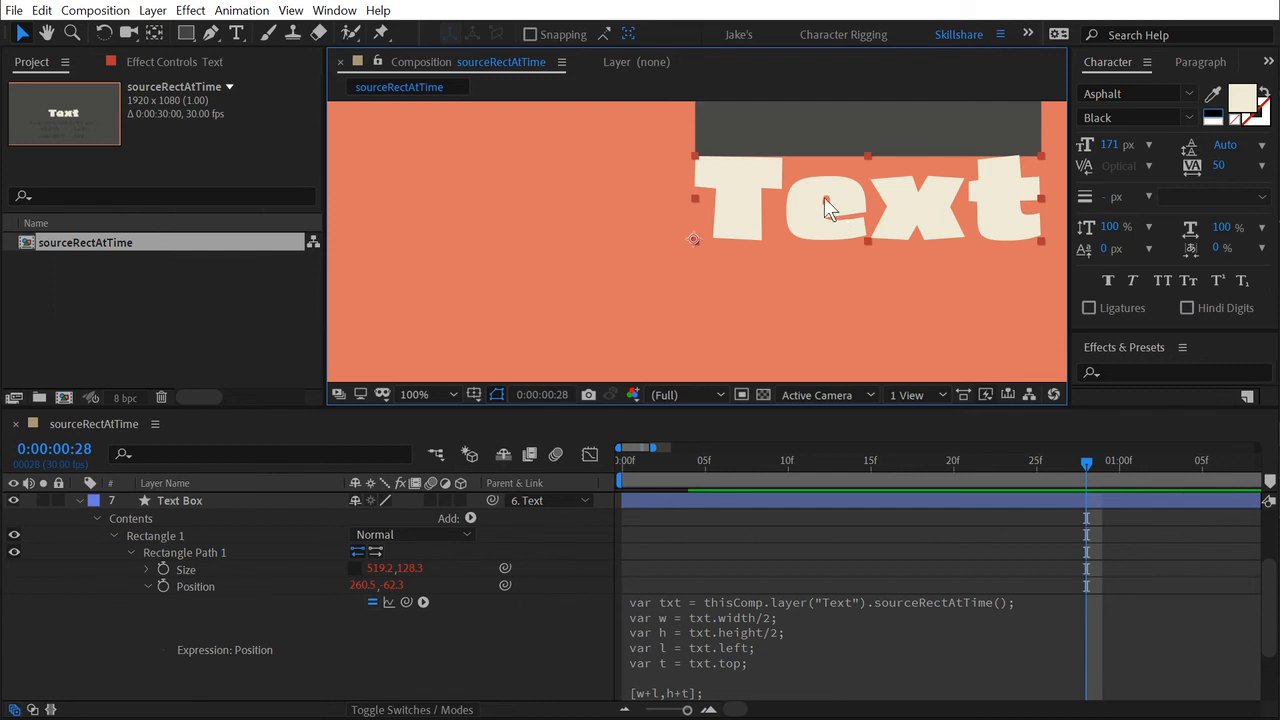
pyautogui.click(760, 130)
pyautogui.moveTo(797, 277); pyautogui.dragTo(726, 357)
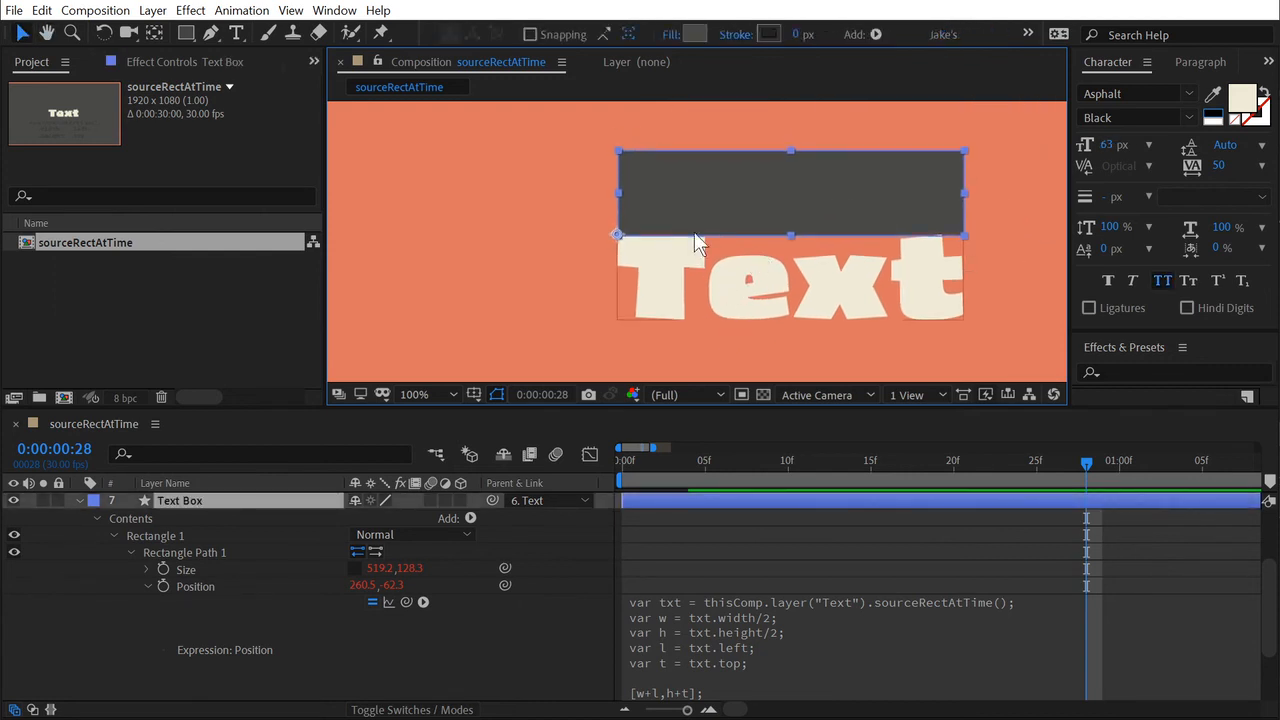
# Move the Text Box down so its anchor point lines up with the Text layer's anchor point.
pyautogui.moveTo(614, 229); pyautogui.dragTo(617, 325)
pyautogui.click(645, 214)
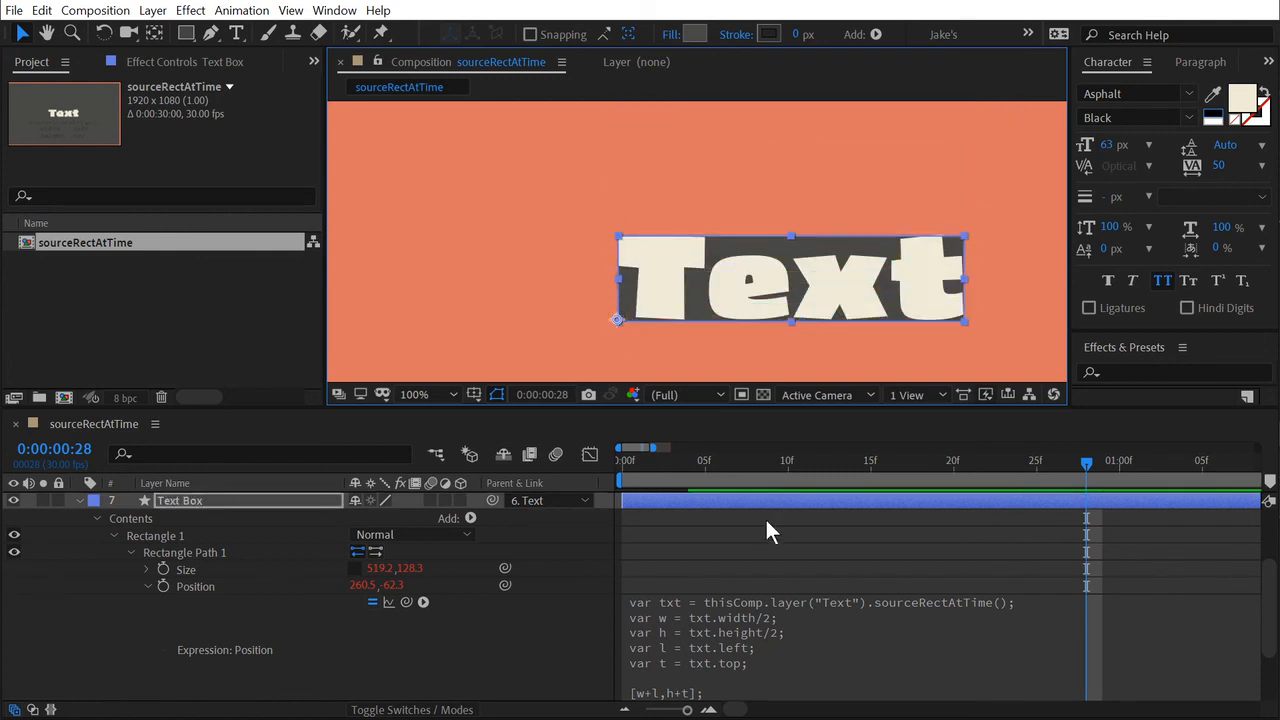
pyautogui.click(740, 553)
# Replace the Text layer's wording with "Something Else" and reposition the text horizontally centered in the frame.
pyautogui.moveTo(839, 307); pyautogui.dragTo(760, 237)
pyautogui.scroll(-2, 751, 248)
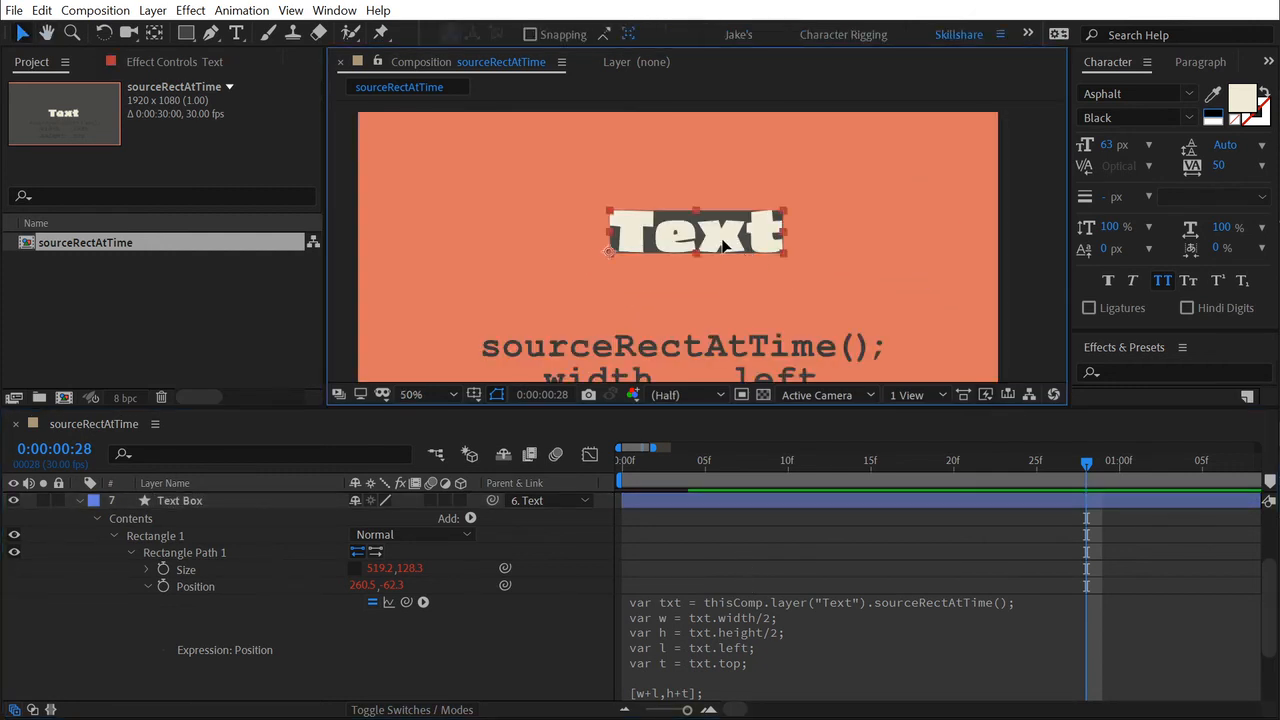
pyautogui.hotkey('ctrl', 't')
pyautogui.doubleClick(722, 240)
pyautogui.write('Something Else')
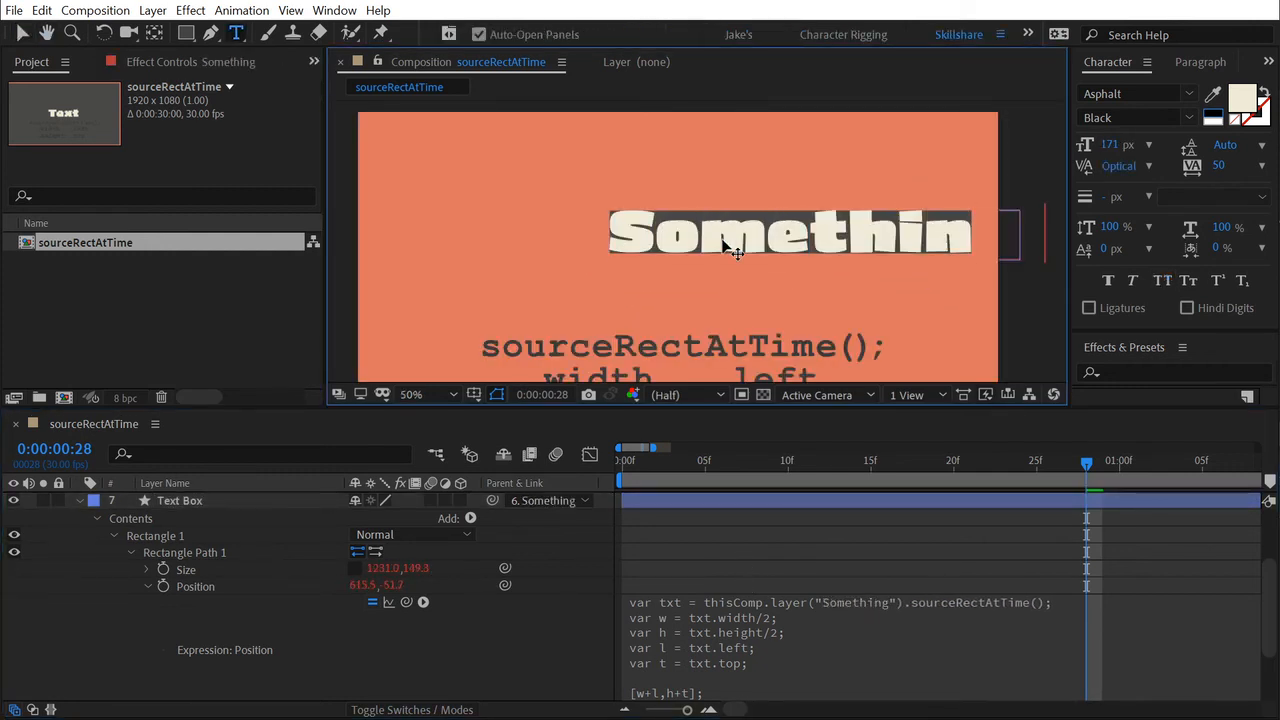
pyautogui.write('v')
pyautogui.moveTo(724, 244); pyautogui.dragTo(508, 262)
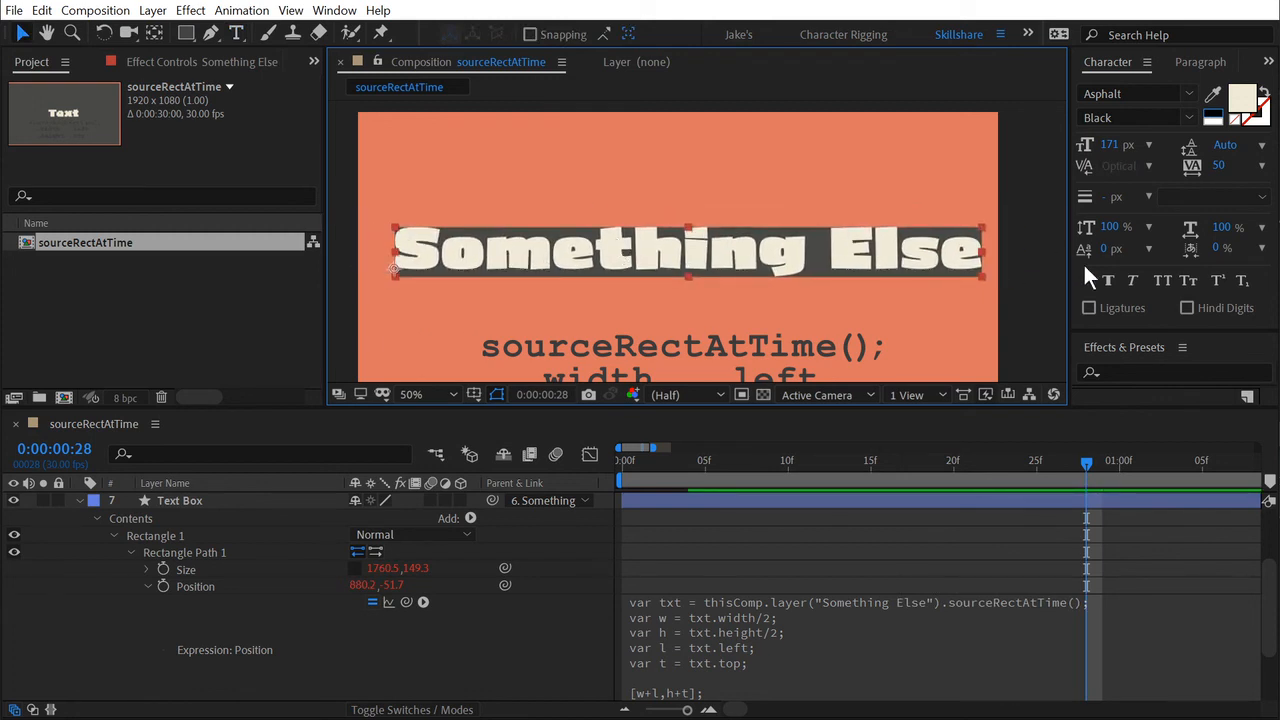
# Set the Something Else text to All Caps and reduce its font size to 105 px.
pyautogui.click(1157, 280)
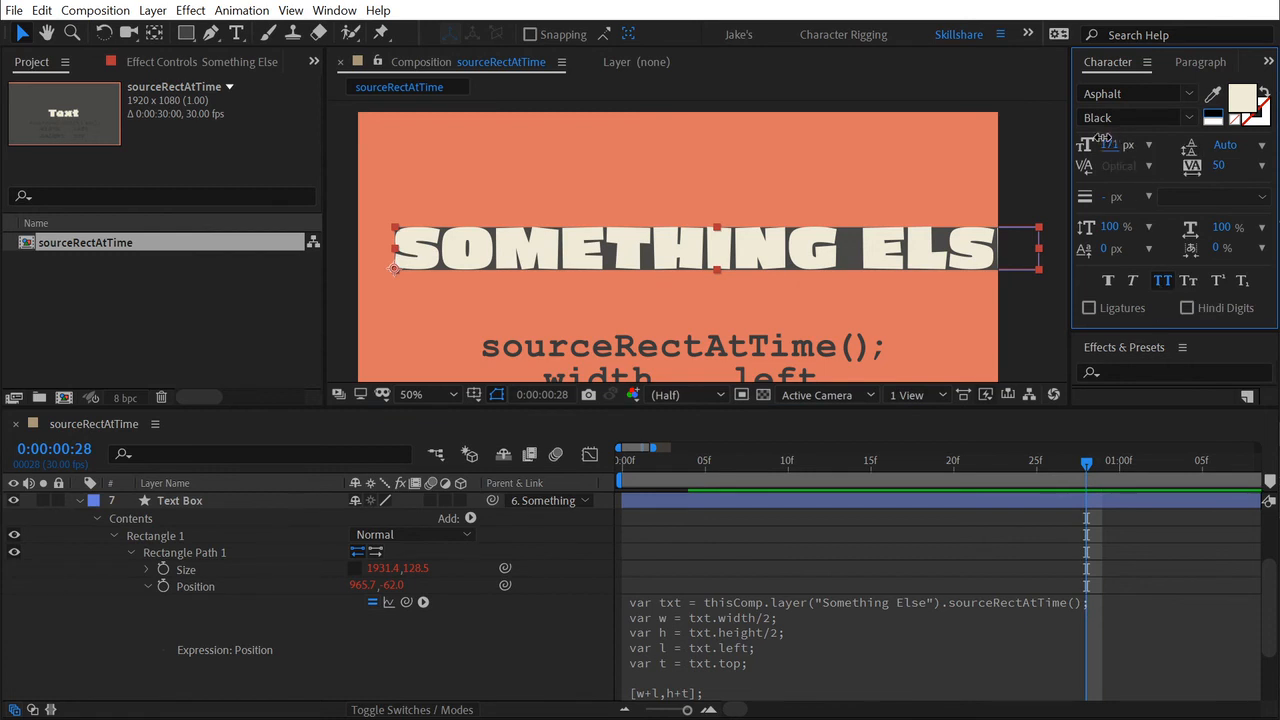
pyautogui.moveTo(1112, 144); pyautogui.dragTo(1043, 143)
# Center-align the Something Else text and move it back toward the middle of the composition.
pyautogui.click(1172, 66)
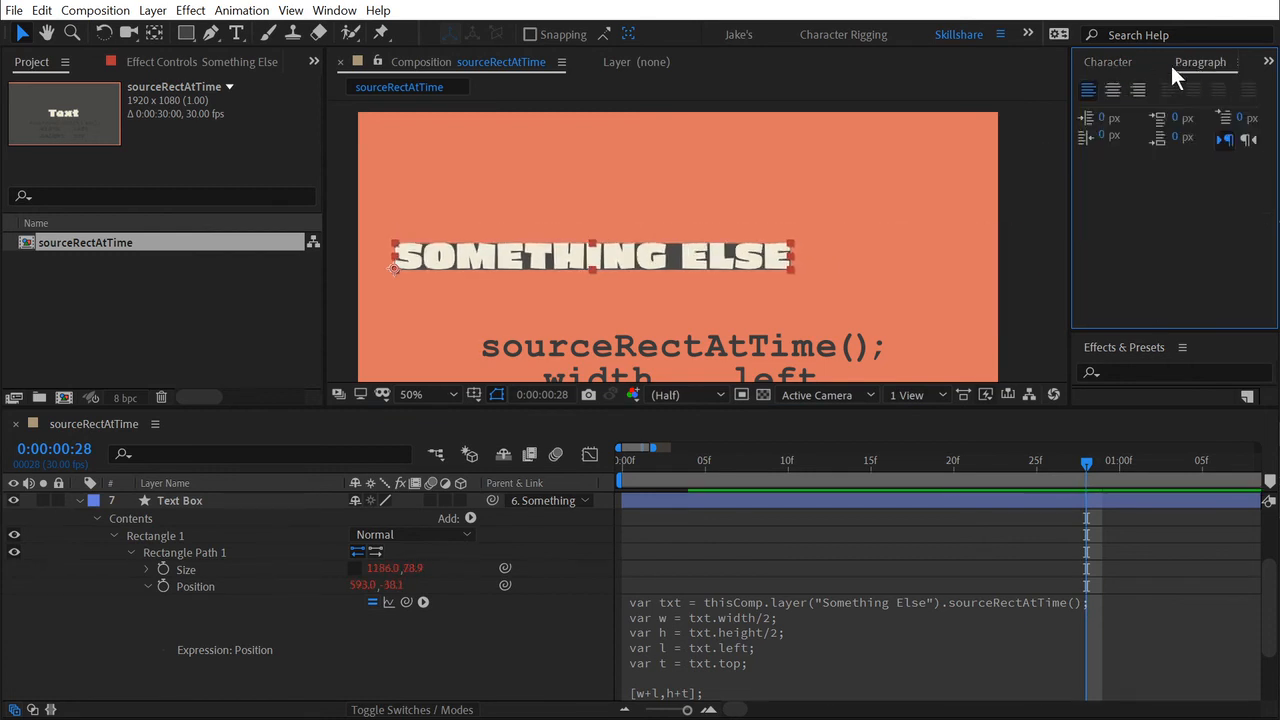
pyautogui.click(1113, 90)
pyautogui.moveTo(330, 257); pyautogui.dragTo(742, 284)
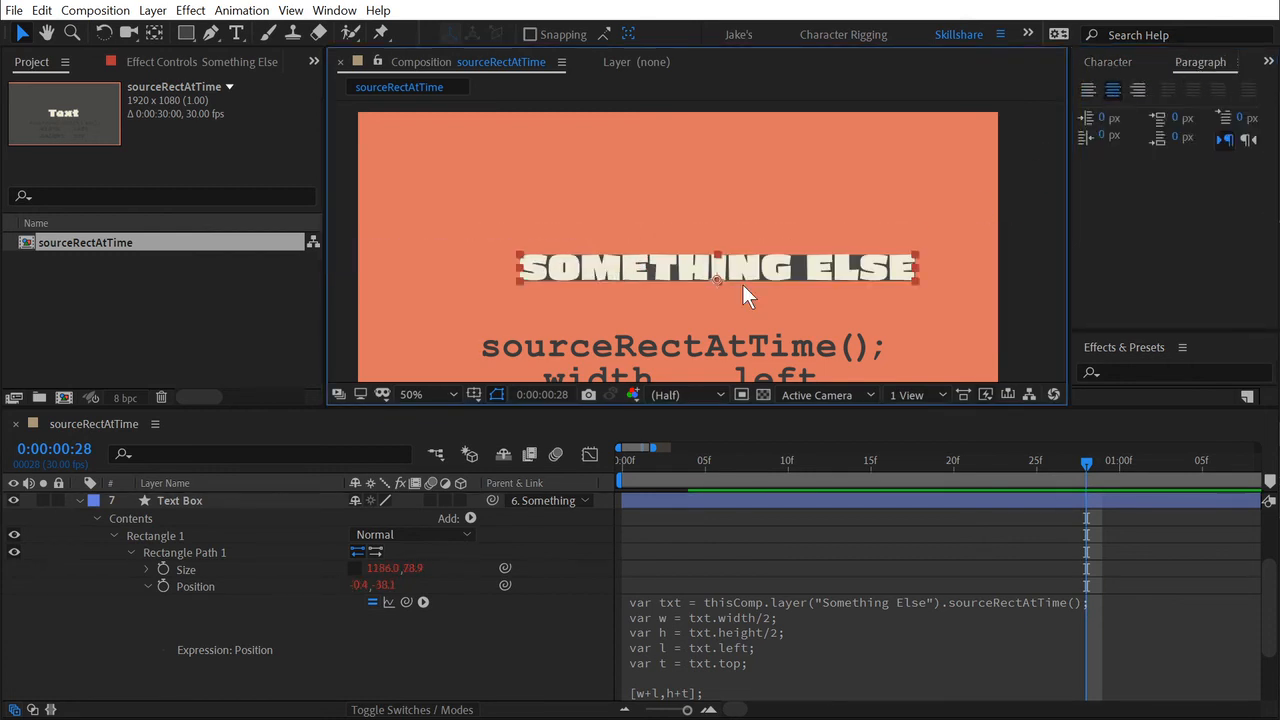
# Check the Text Box's Size and Position properties against the centered text and collapse the Position expression.
pyautogui.press('.')
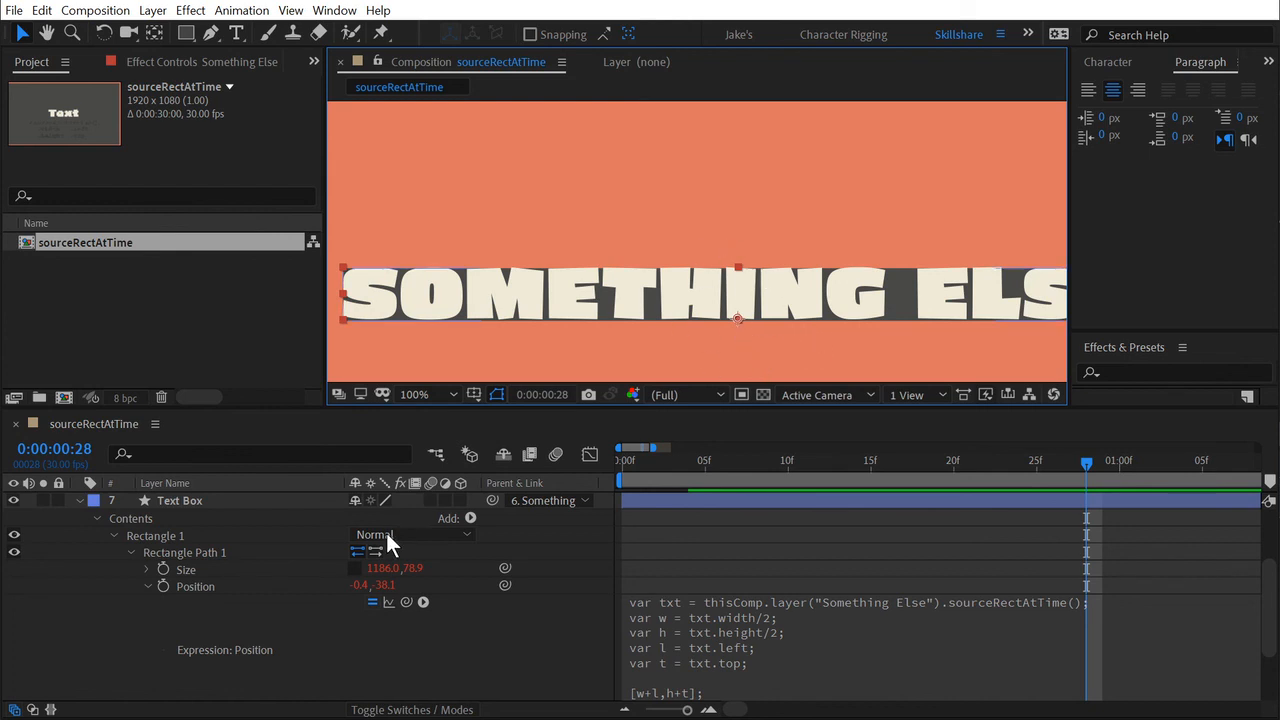
pyautogui.click(194, 570)
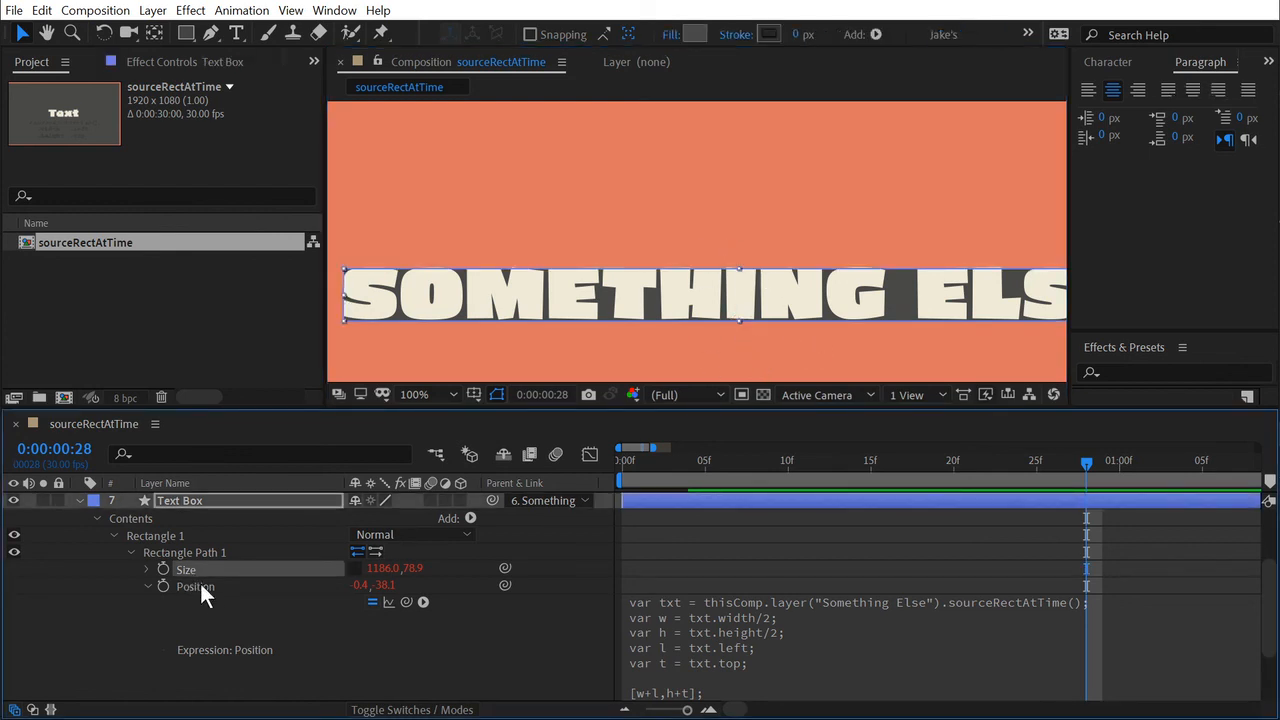
pyautogui.click(207, 584)
pyautogui.click(147, 587)
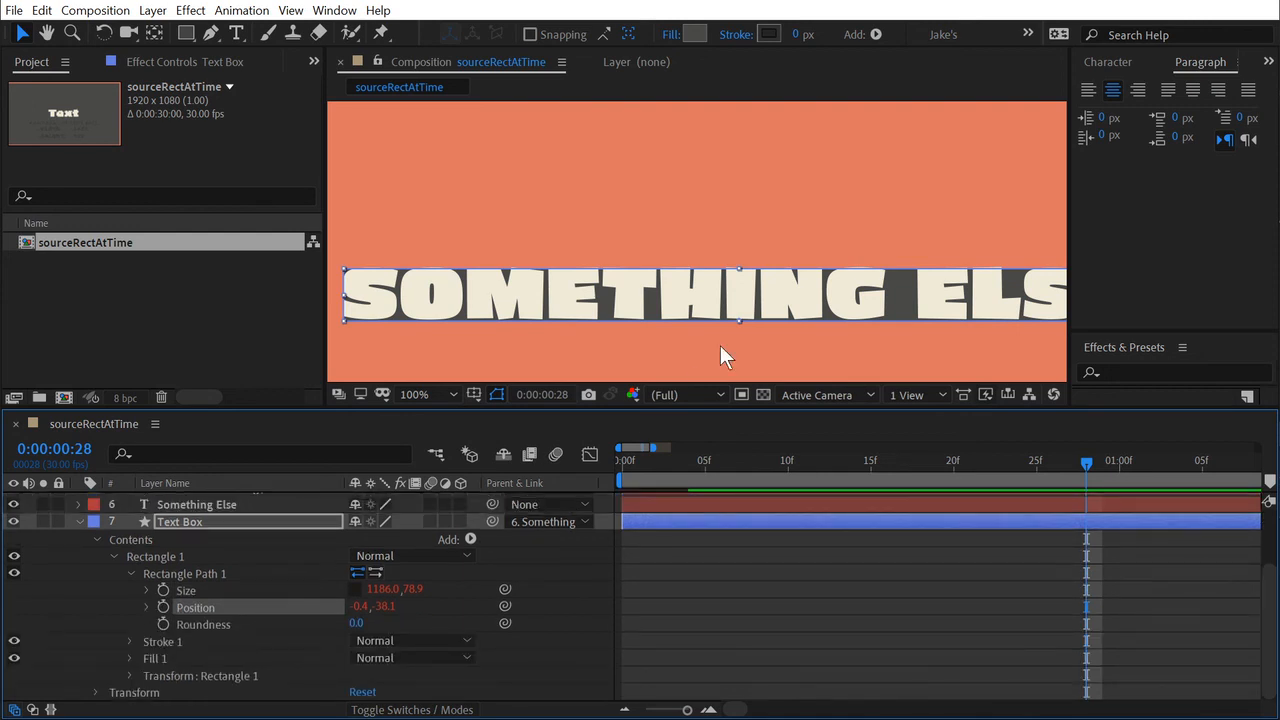
pyautogui.click(783, 556)
# Move the Something Else text slightly left and up in the frame and collapse the Text Box layer's properties.
pyautogui.scroll(-1, 802, 294)
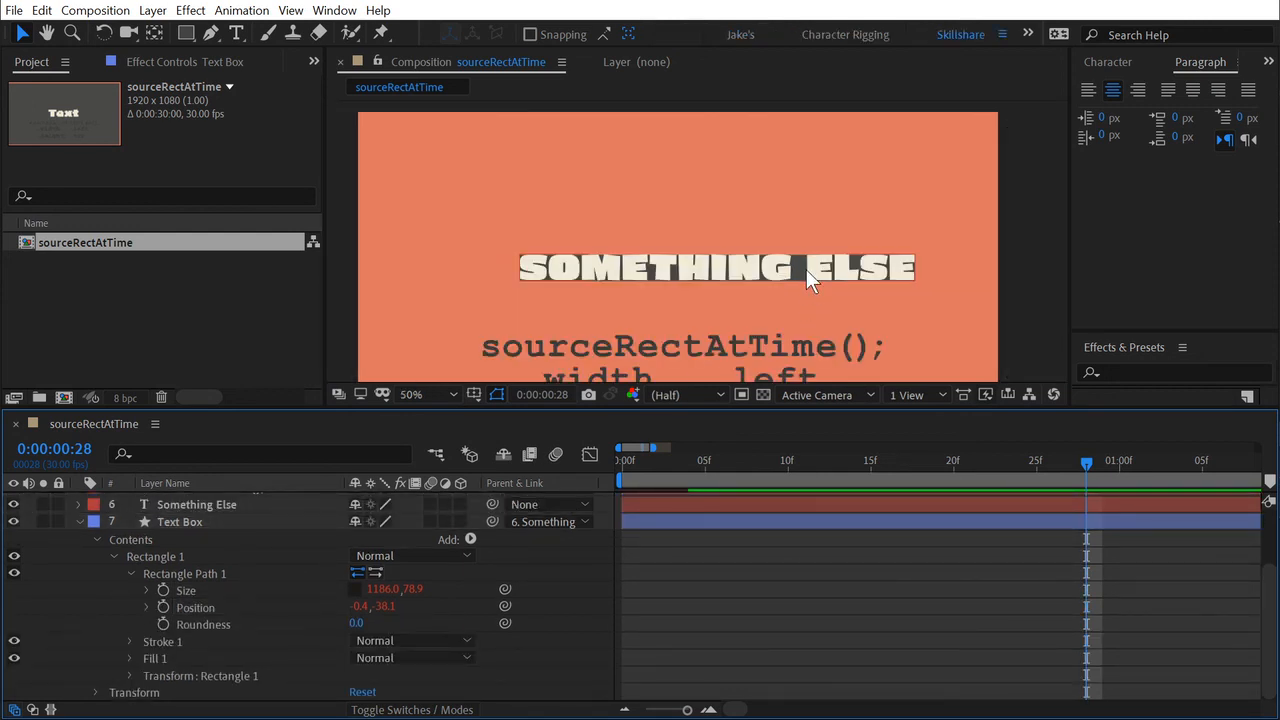
pyautogui.moveTo(806, 269); pyautogui.dragTo(701, 266)
pyautogui.scroll(1, 700, 265)
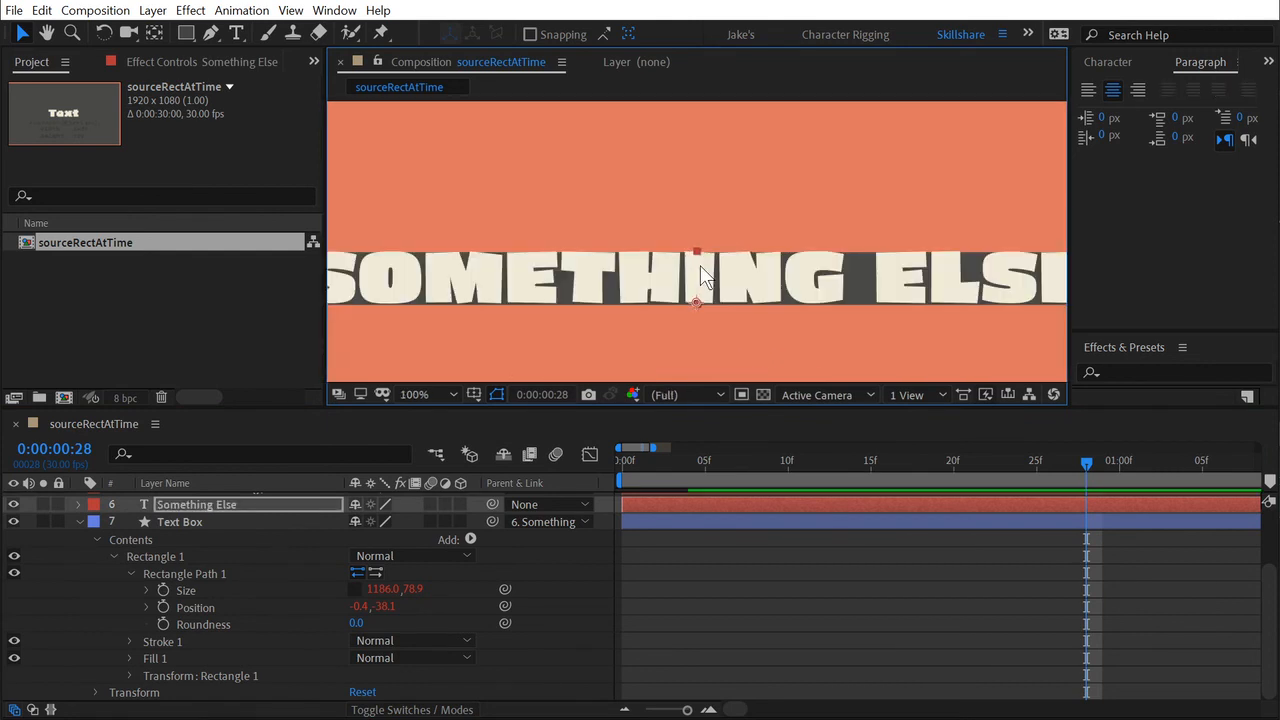
pyautogui.scroll(-1, 794, 286)
pyautogui.click(891, 573)
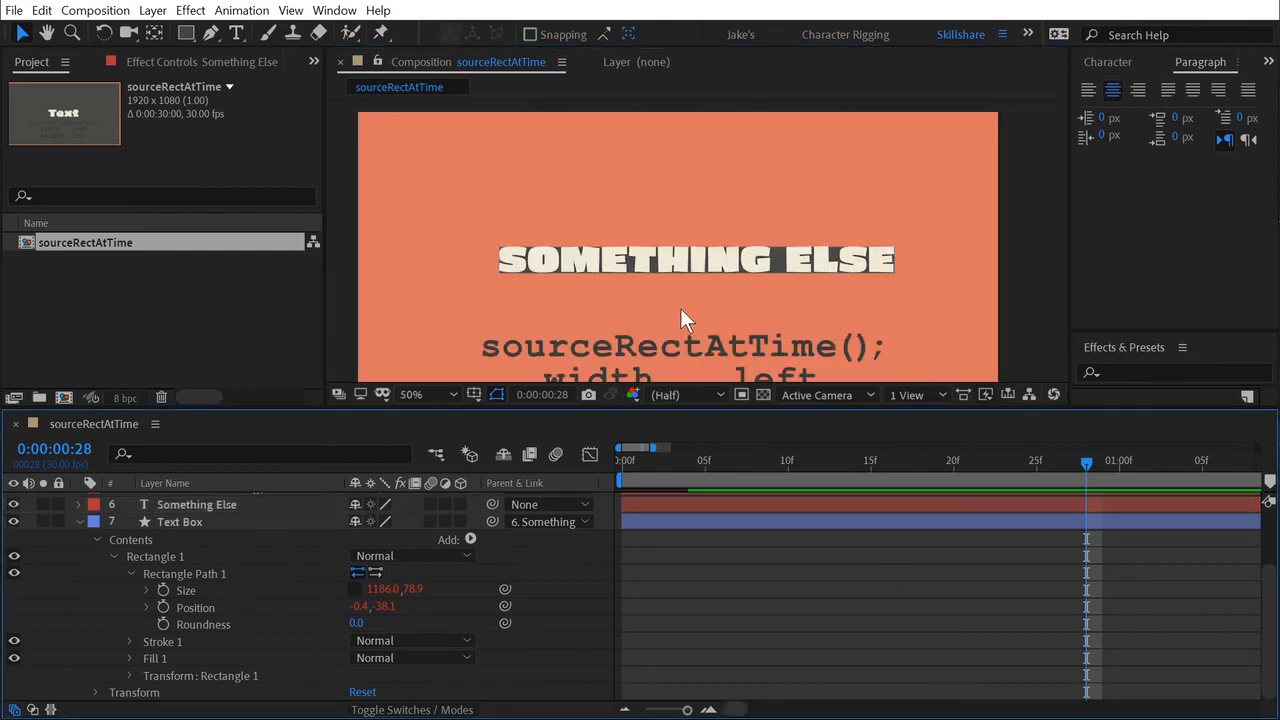
pyautogui.press('u')
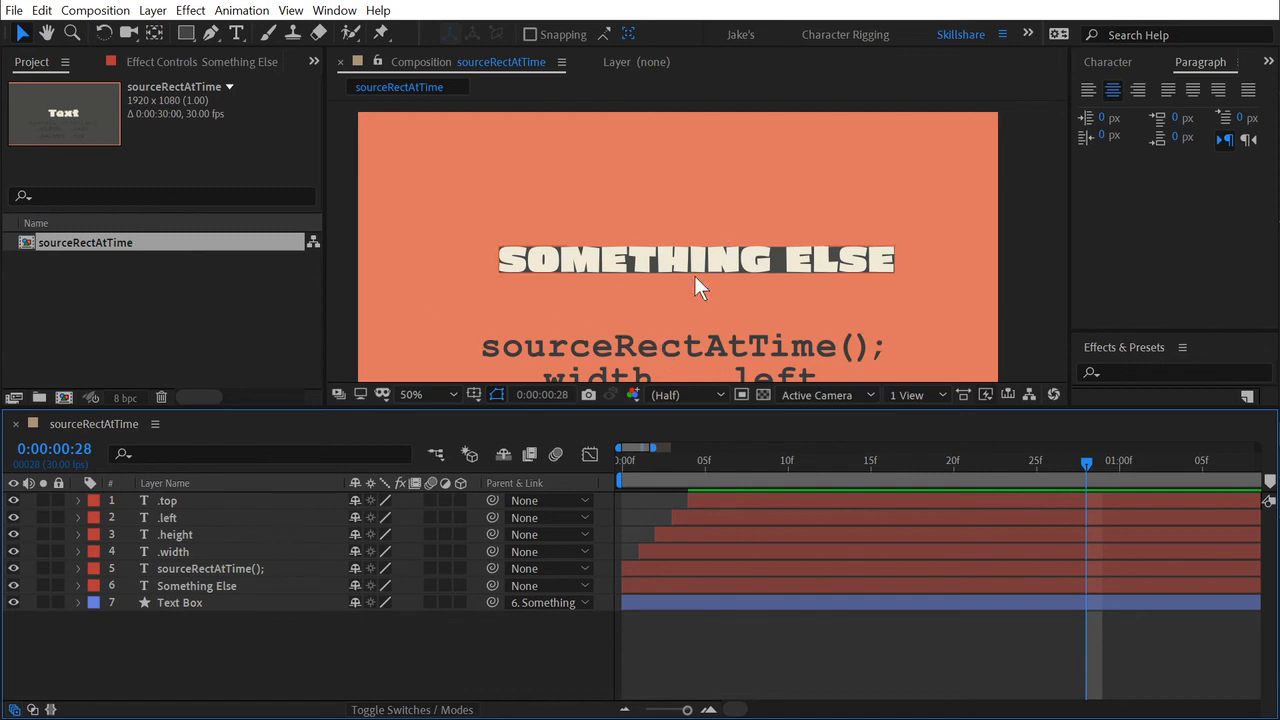
# Add Offset Paths to the Text Box's contents and set its Amount to 39.
pyautogui.click(78, 603)
pyautogui.click(150, 605)
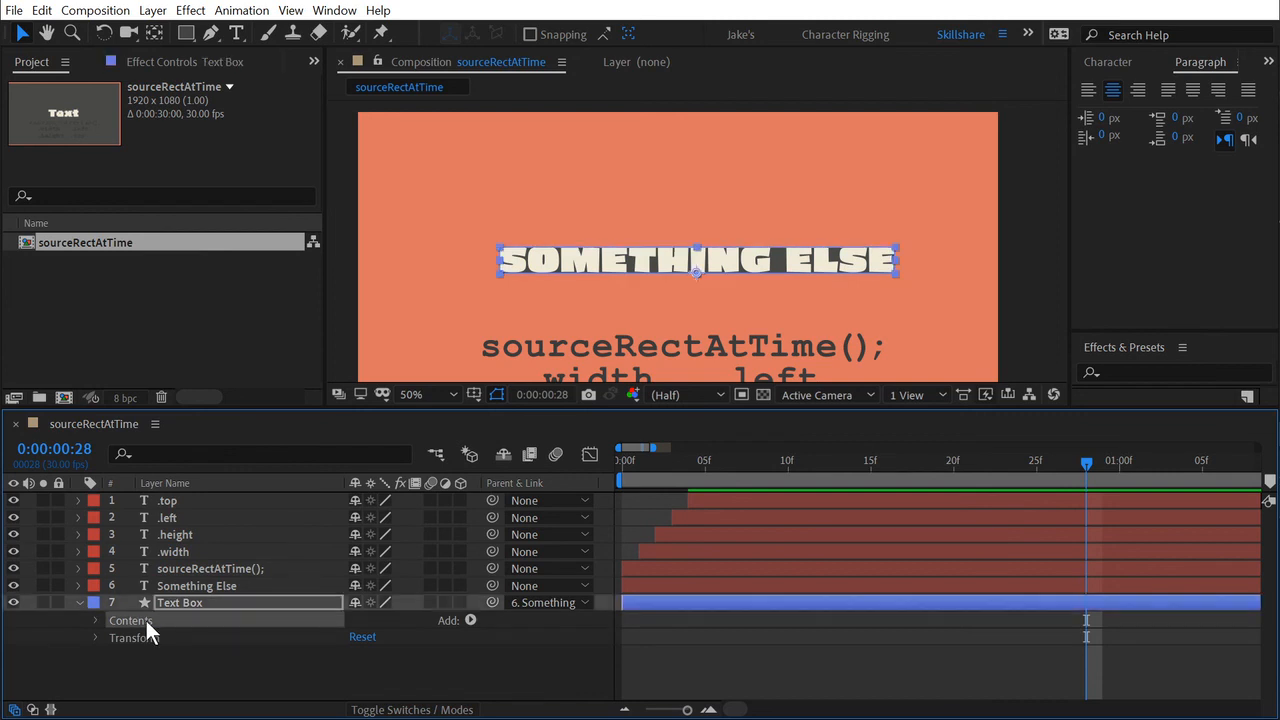
pyautogui.click(470, 620)
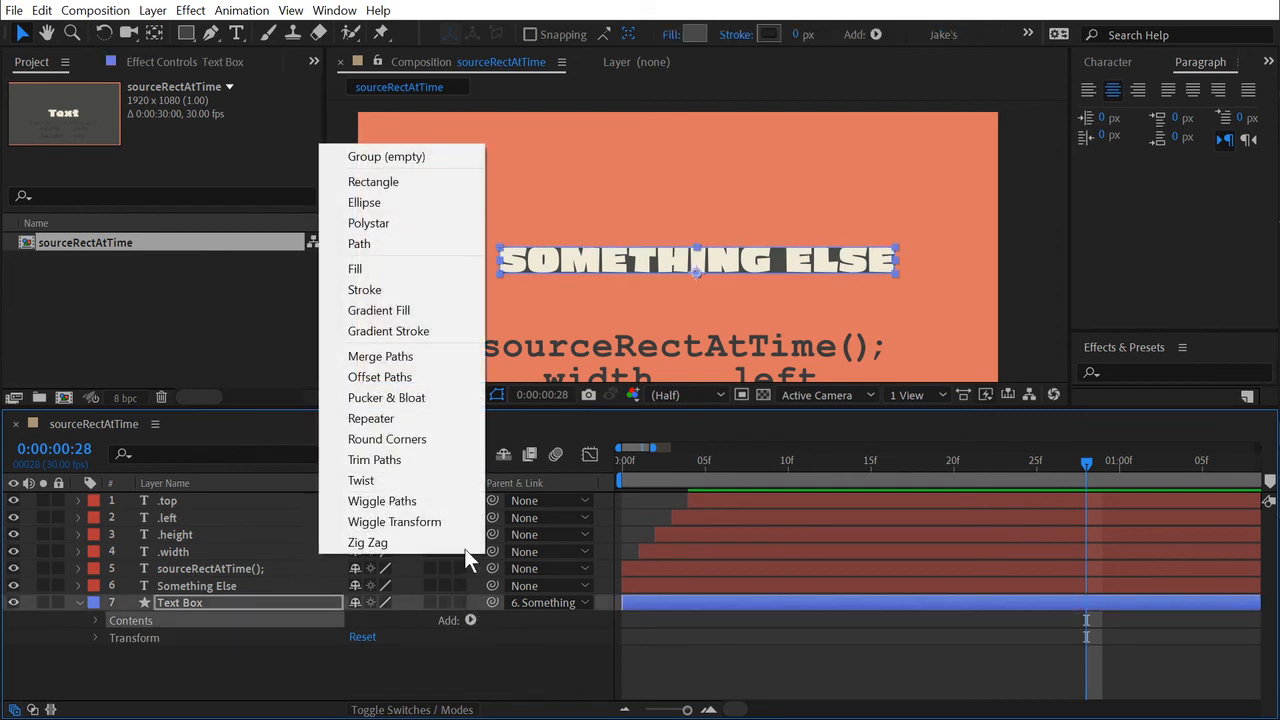
pyautogui.click(434, 377)
pyautogui.click(113, 653)
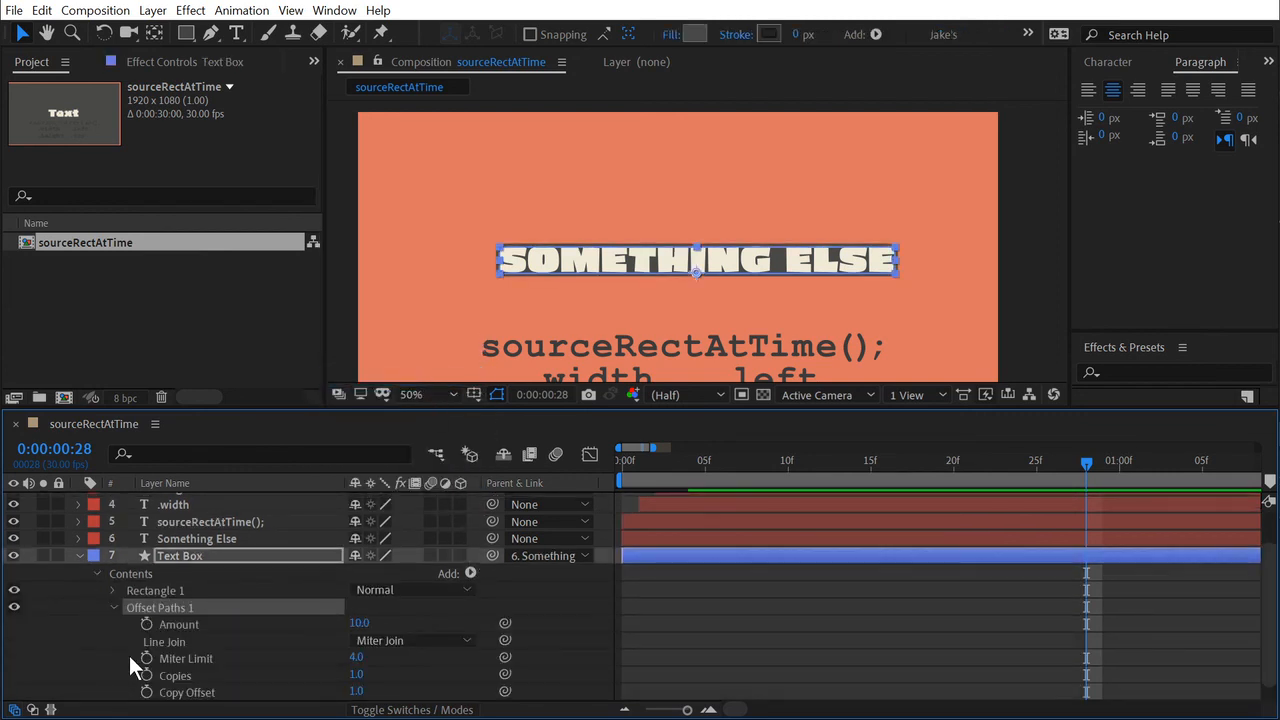
pyautogui.moveTo(359, 623)
pyautogui.mouseDown()
pyautogui.moveTo(409, 621)
pyautogui.moveTo(357, 623)
pyautogui.moveTo(378, 622)
pyautogui.mouseUp()
pyautogui.click(707, 633)
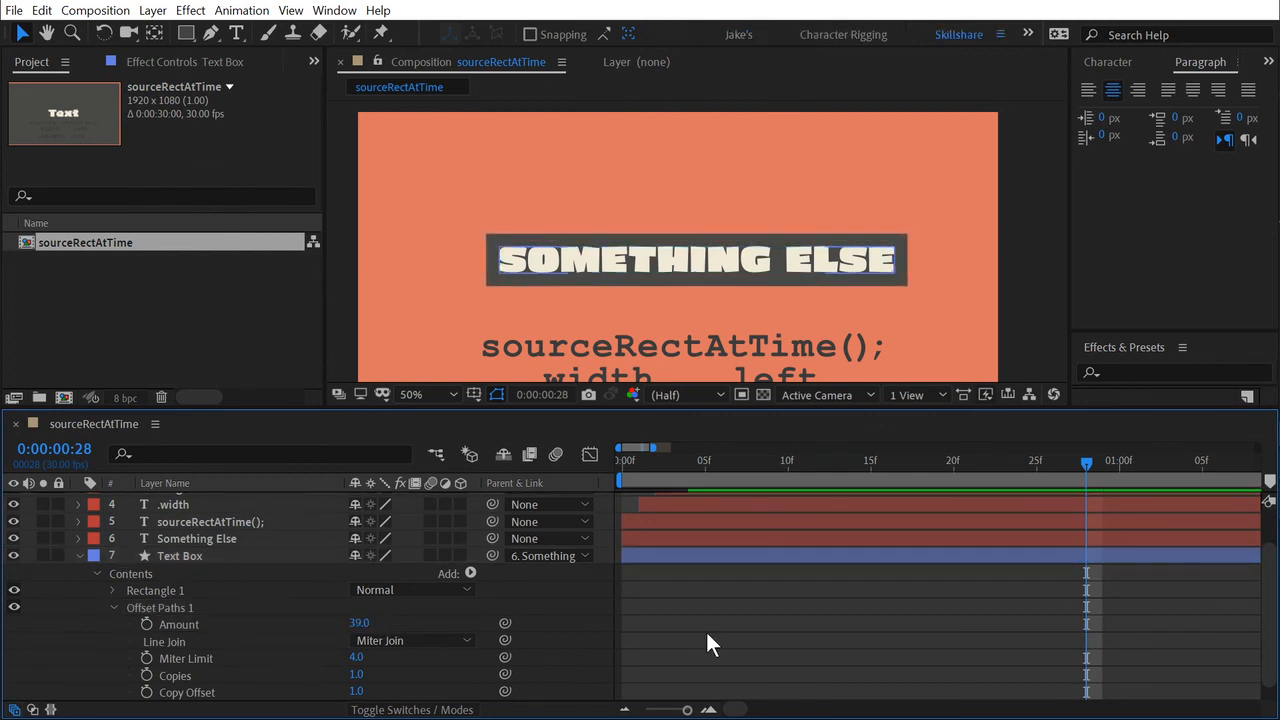
# Turn off All Caps for the Something Else text.
pyautogui.click(894, 255)
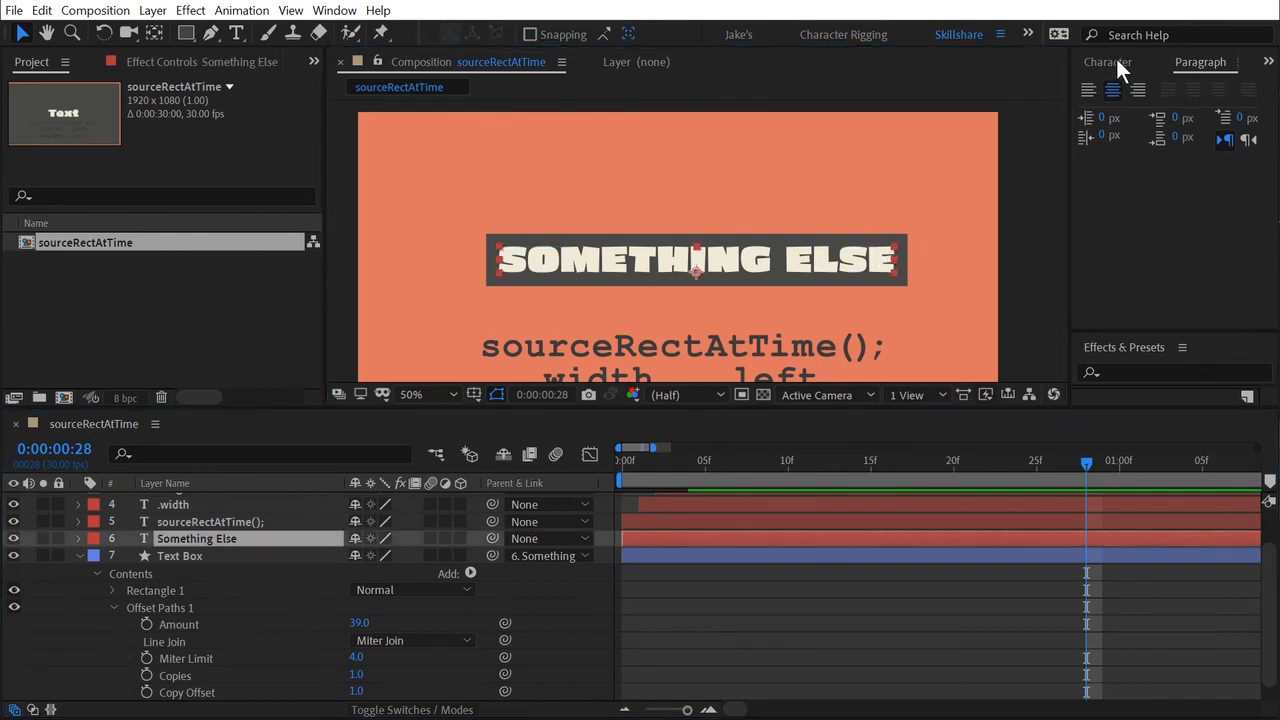
pyautogui.click(1112, 61)
pyautogui.click(1161, 280)
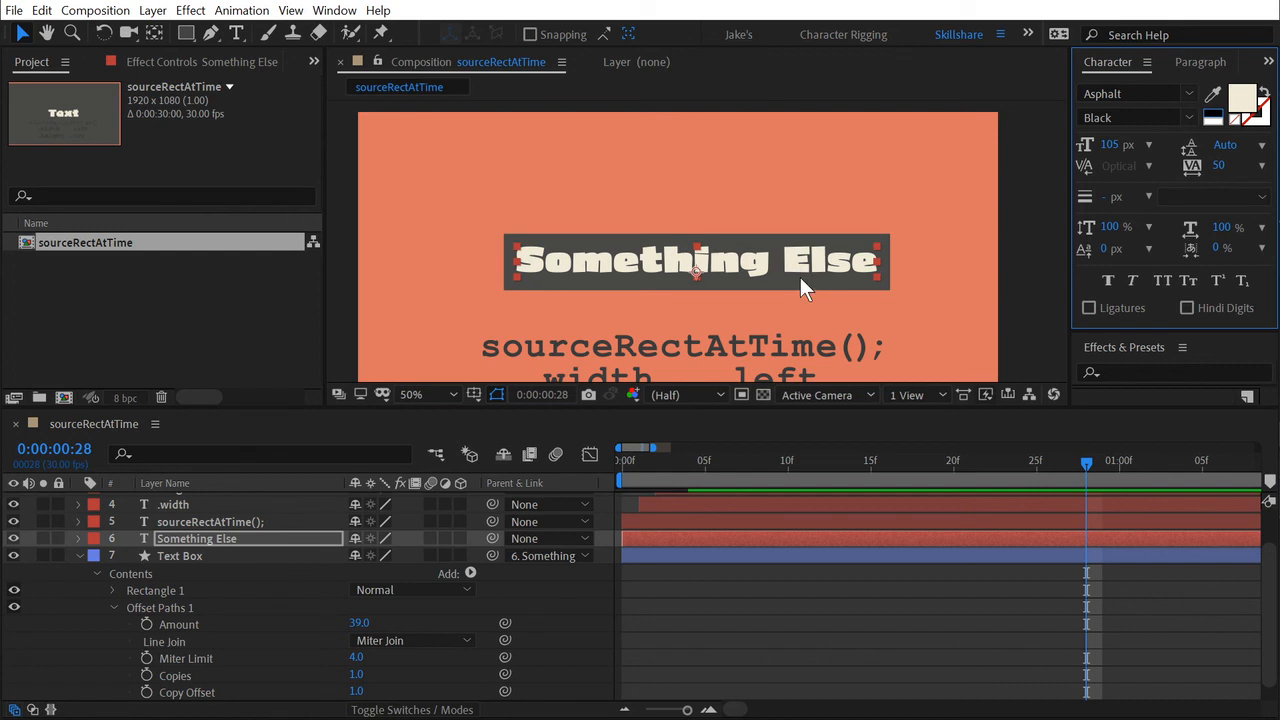
pyautogui.click(756, 605)
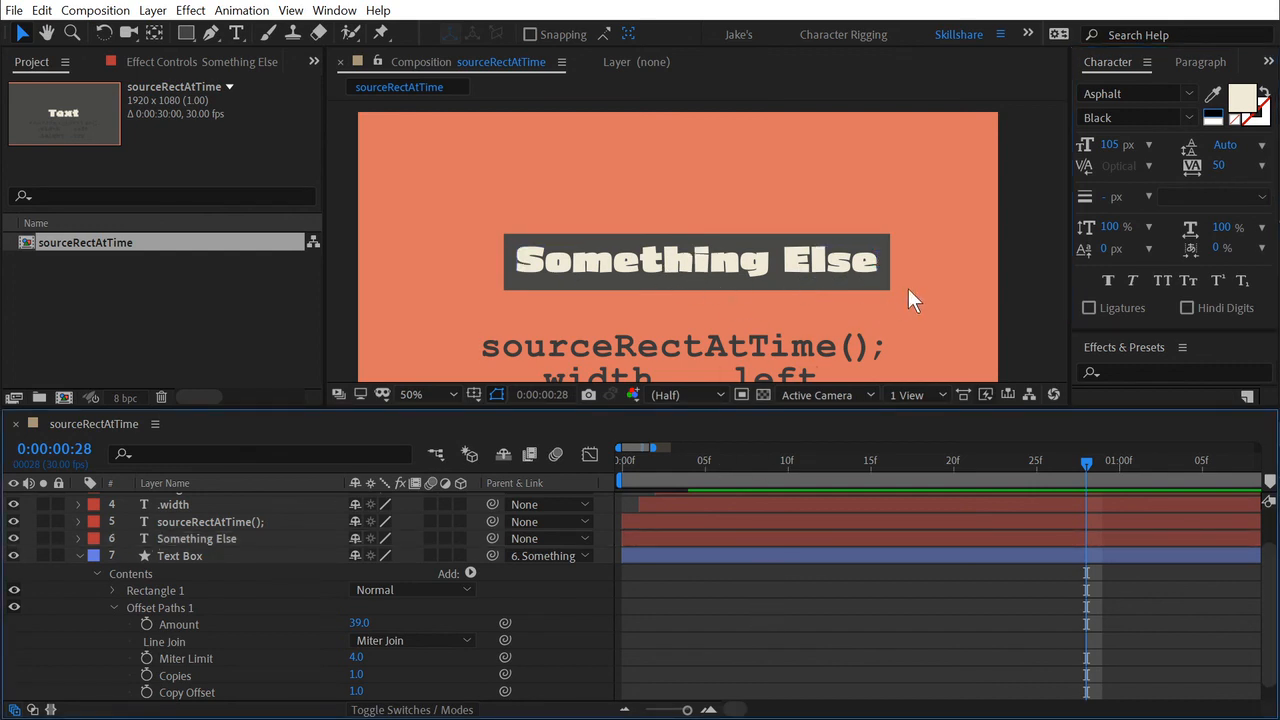
# Round the Text Box's corners by setting the Roundness of Rectangle Path 1 to 131.
pyautogui.click(151, 596)
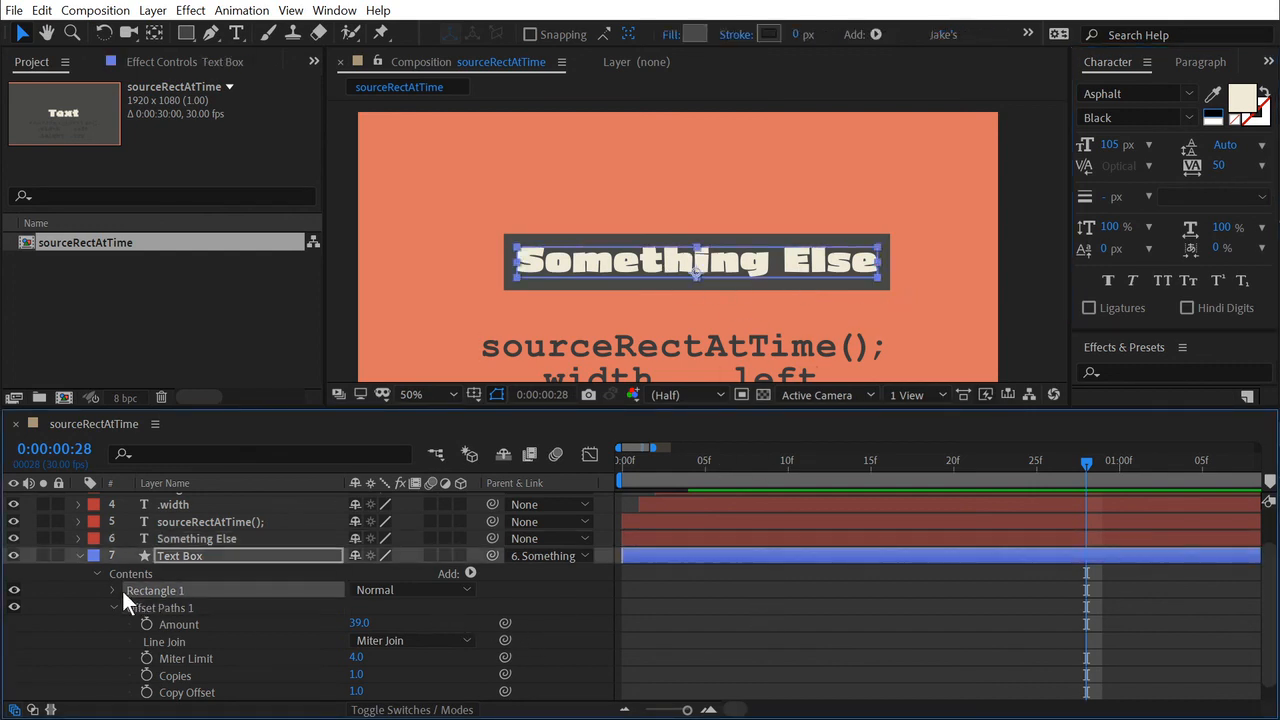
pyautogui.click(113, 590)
pyautogui.click(129, 608)
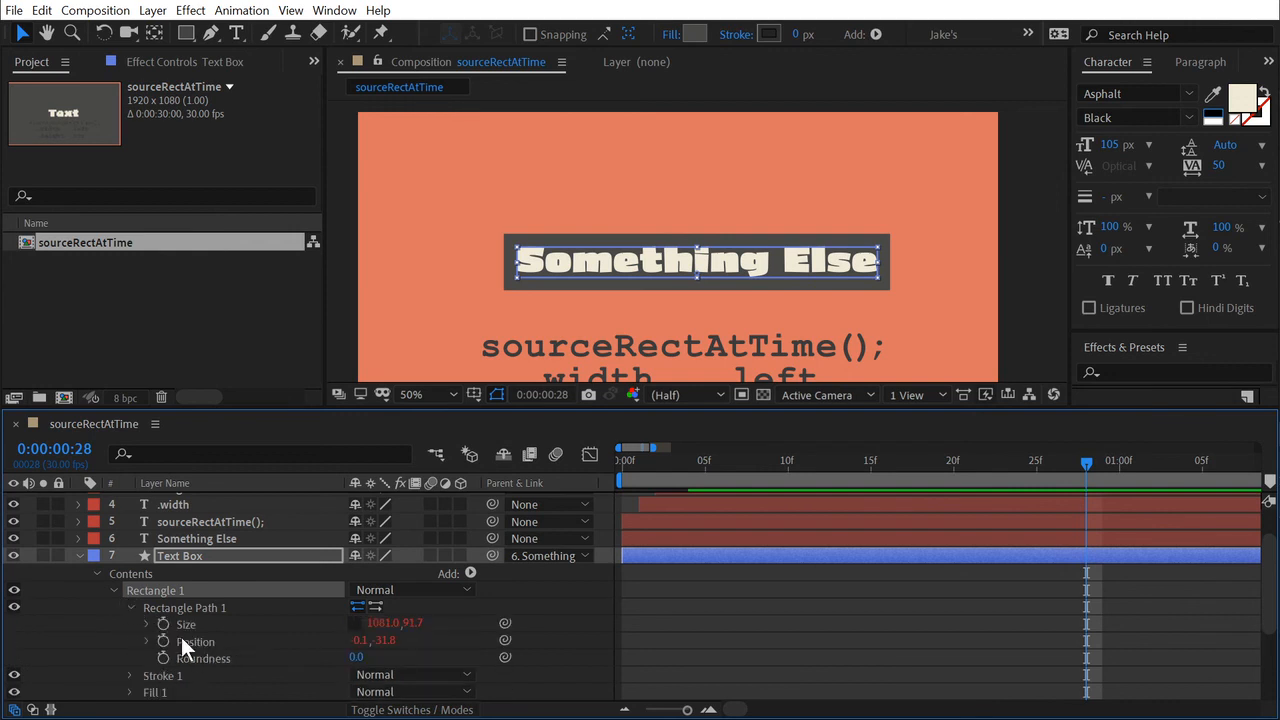
pyautogui.moveTo(355, 657); pyautogui.dragTo(486, 657)
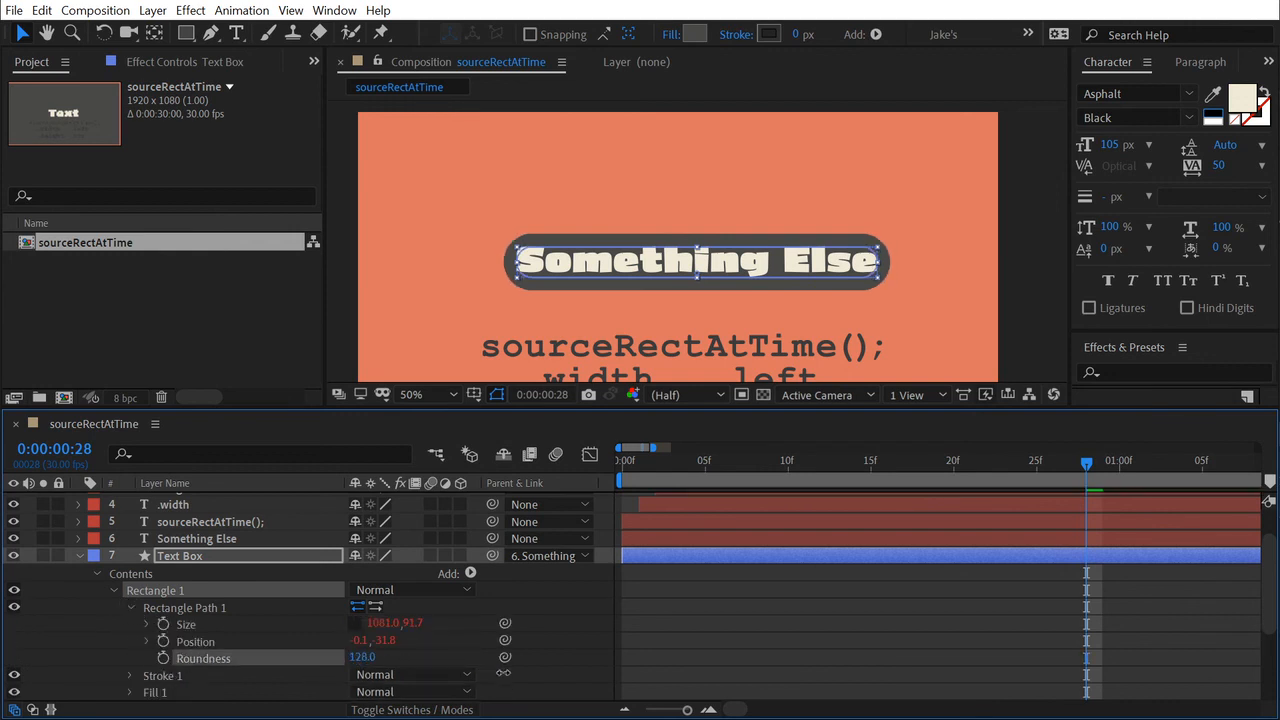
pyautogui.click(894, 593)
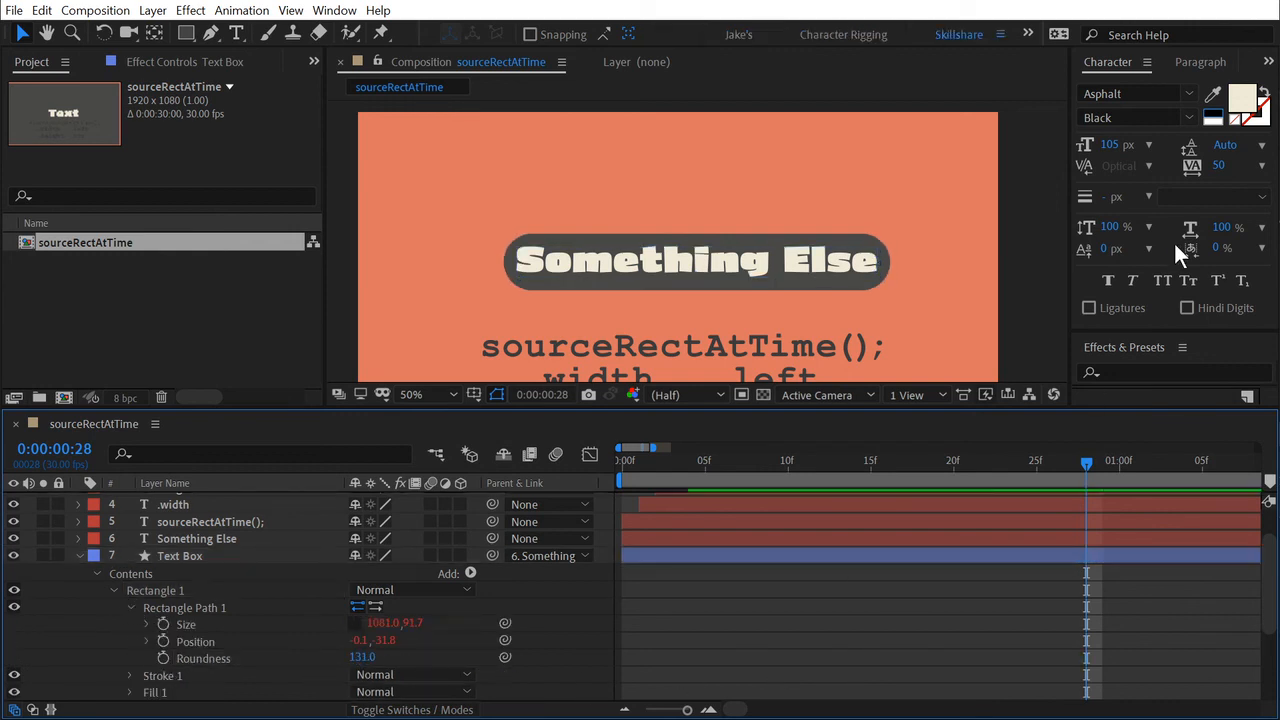